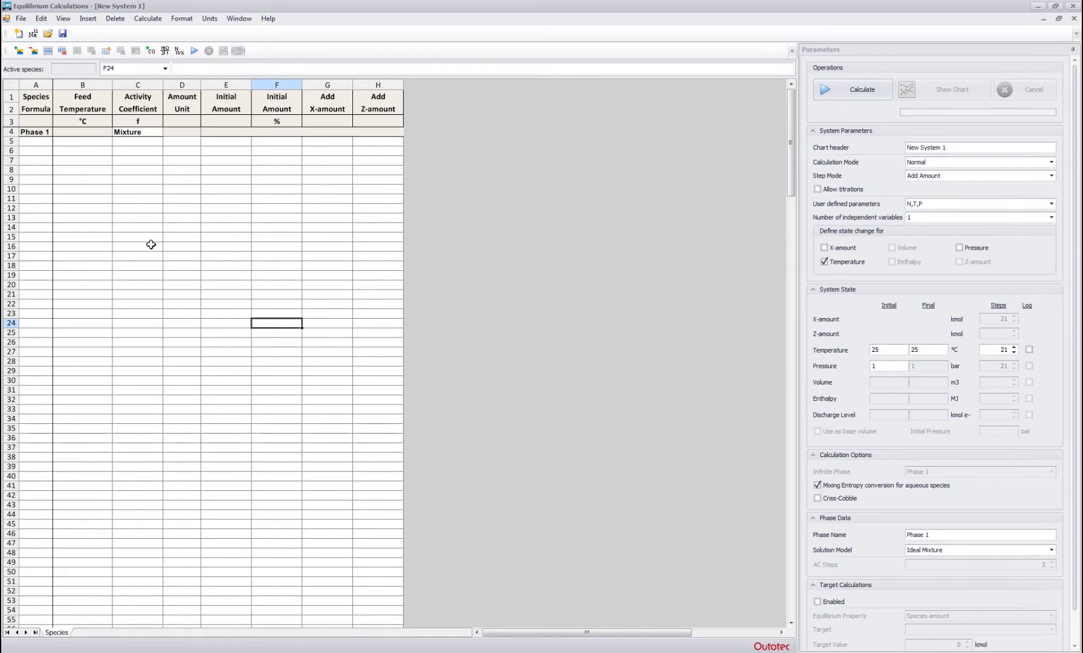
left_click(137, 188)
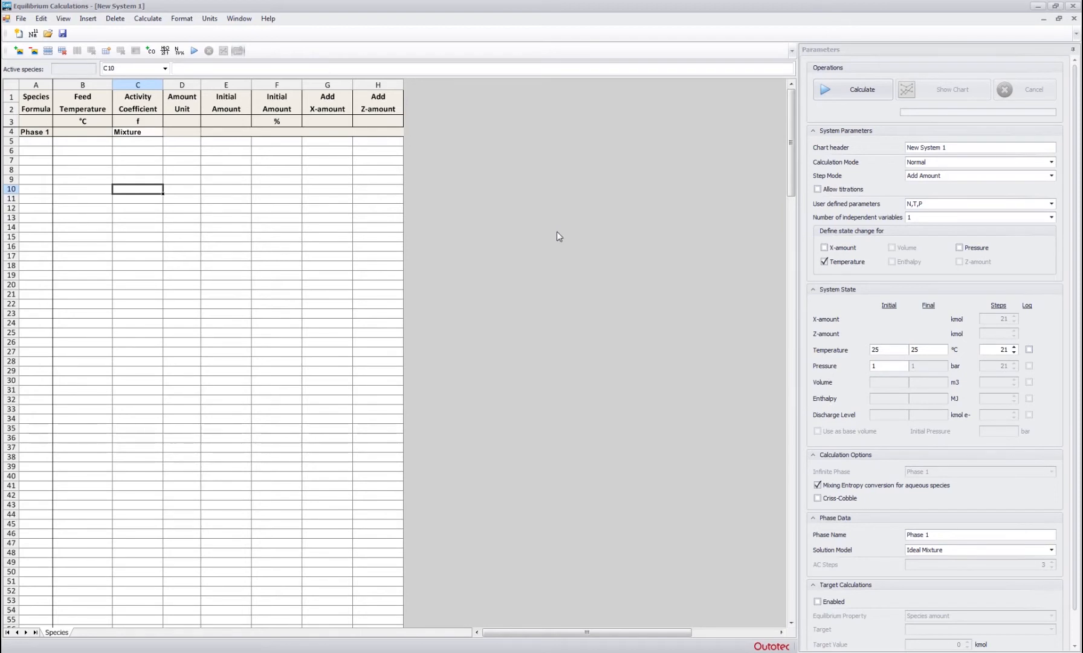
key("Down")
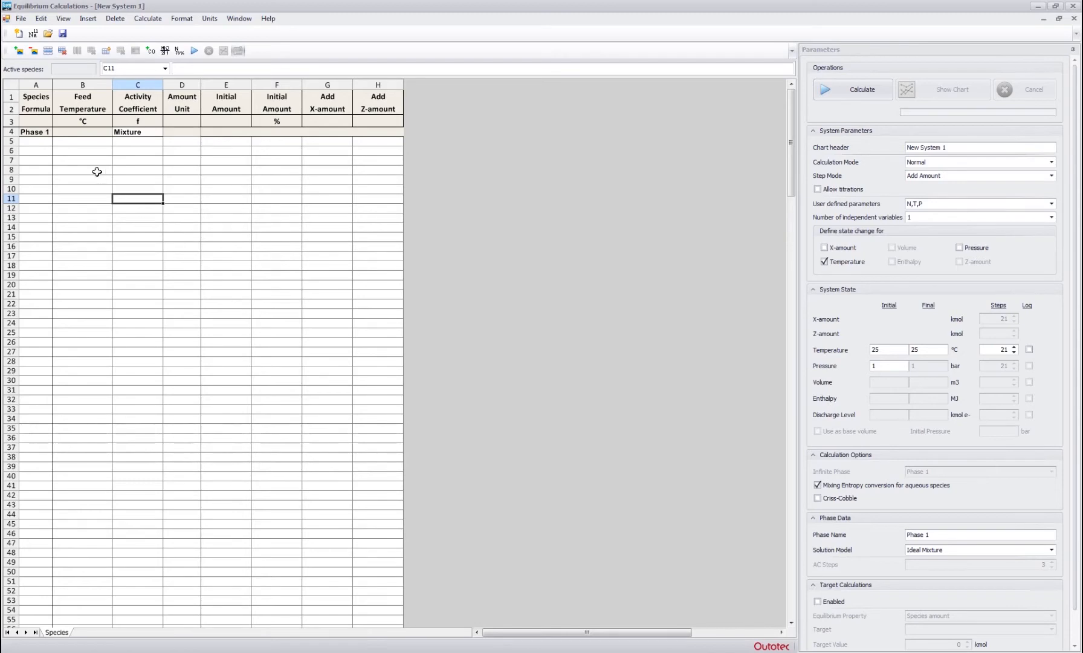
left_click(31, 140)
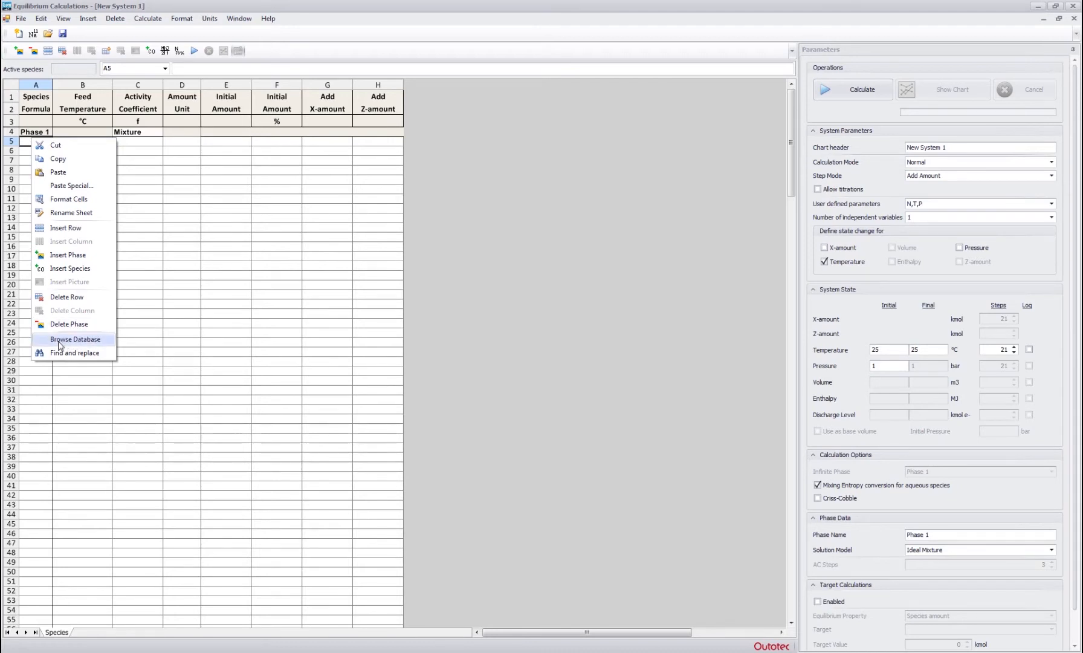
left_click(138, 197)
key("Left")
key("Up")
key("Up")
key("Up")
key("Up")
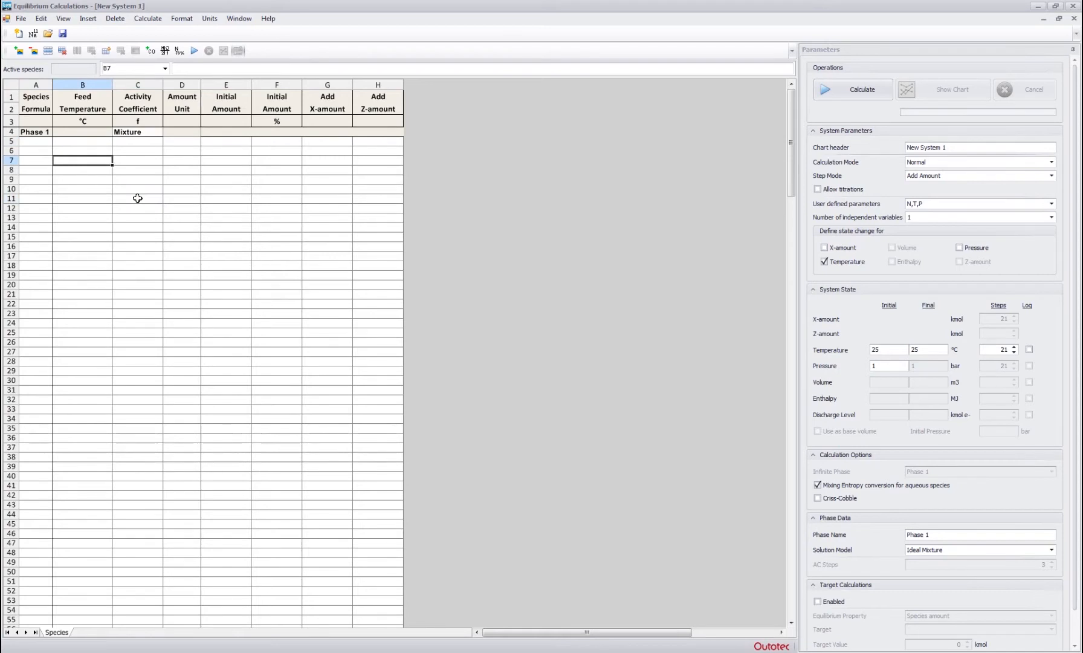
- Enter H2(g) and N2(g) as the first two species of Phase 1
left_click(36, 142)
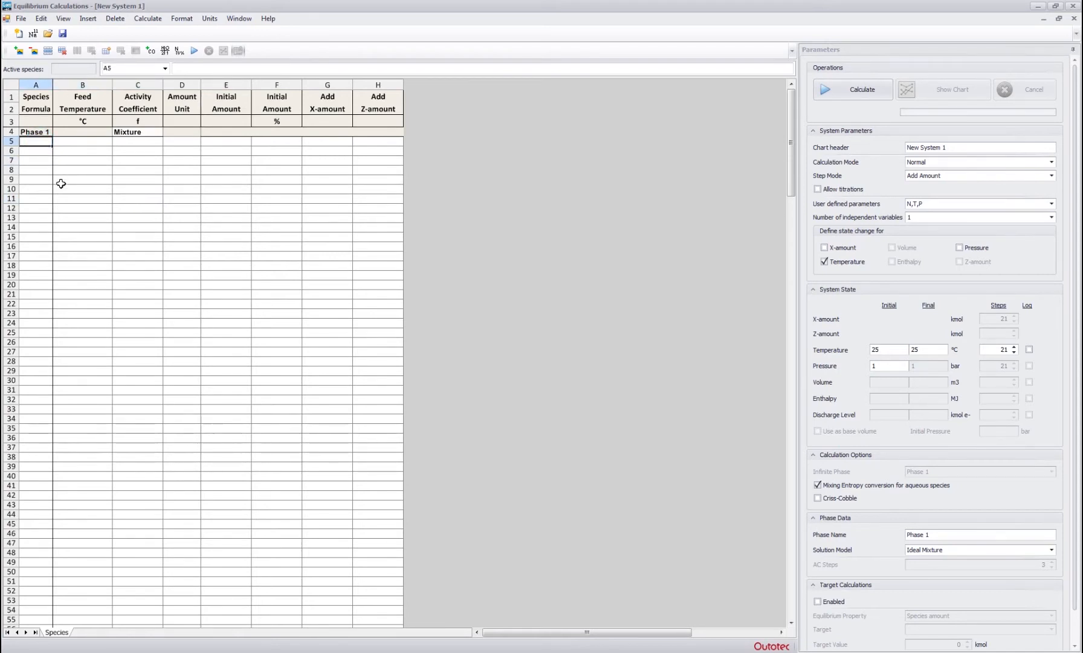
type("H2")
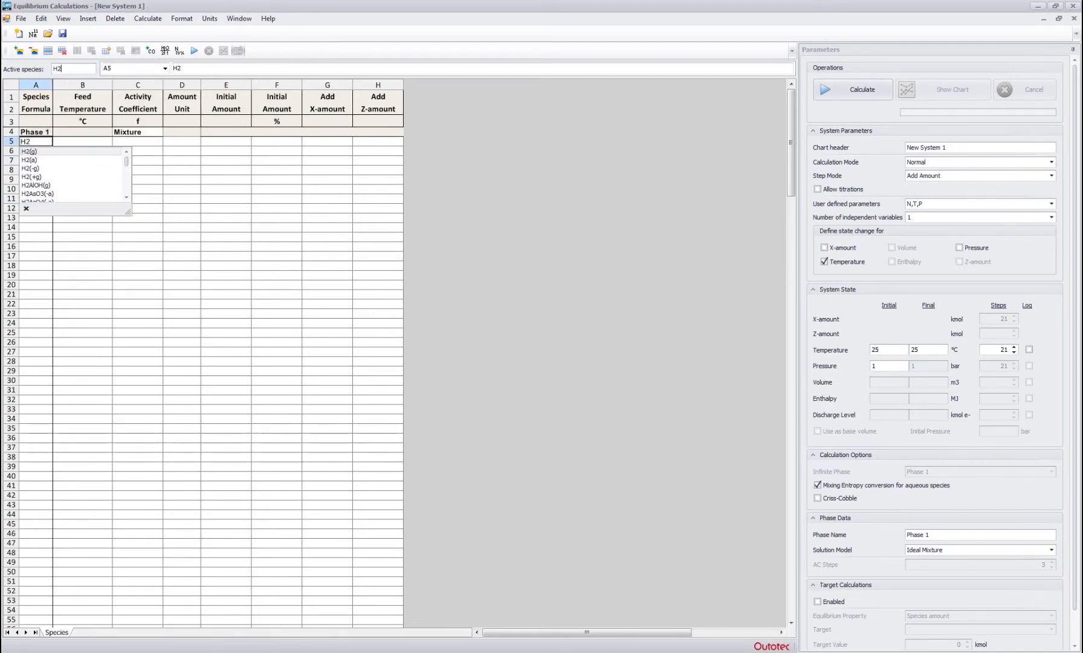
type("(g)")
key("Return")
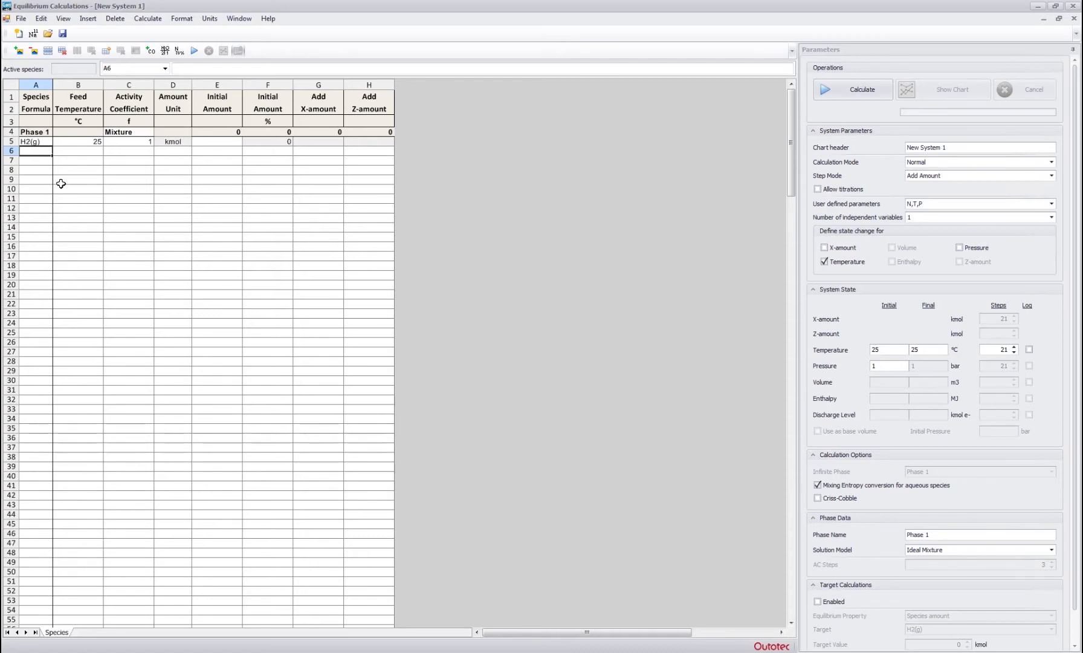
type("N2(g)")
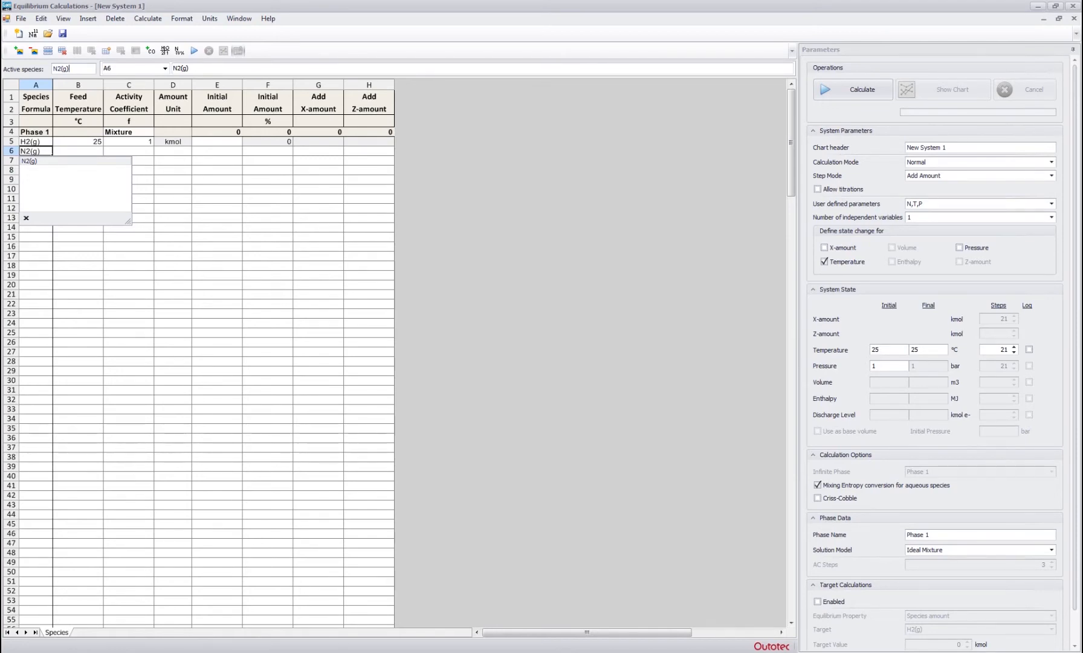
key("Return")
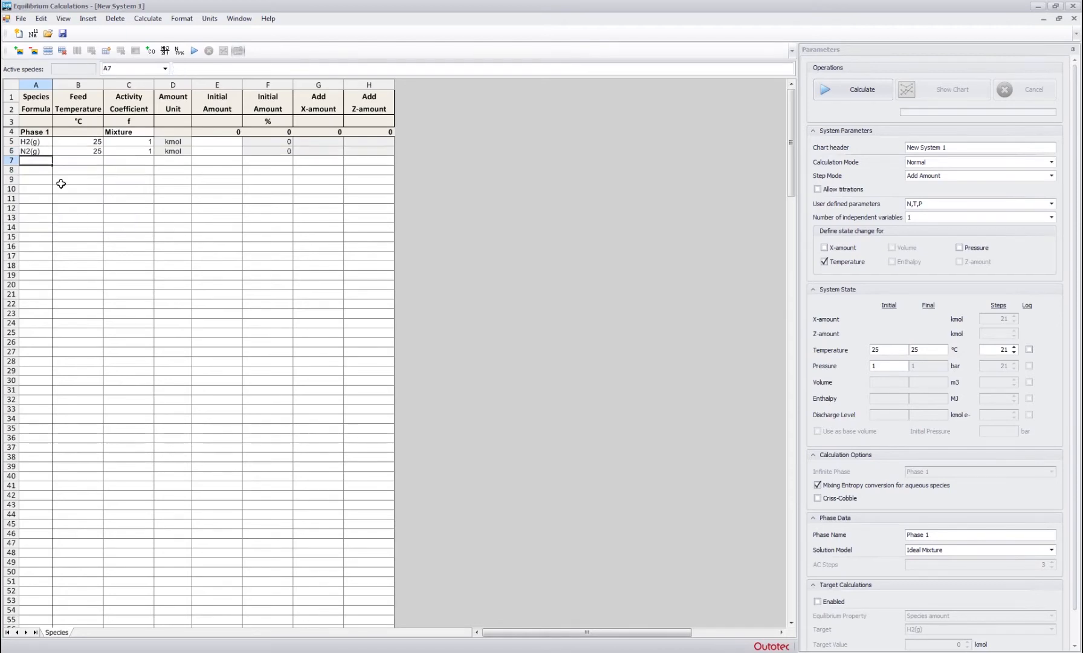
- Add gaseous ammonia, NH3(g), as the third species, picking it from the suggested formulas
type("NH3")
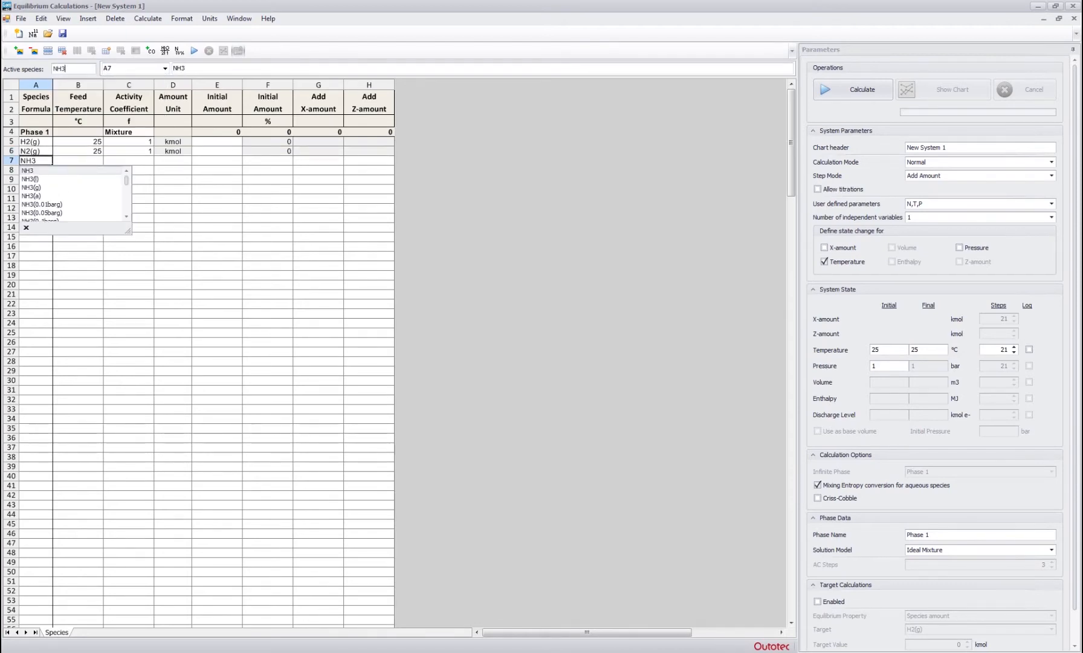
key("Down")
key("Down")
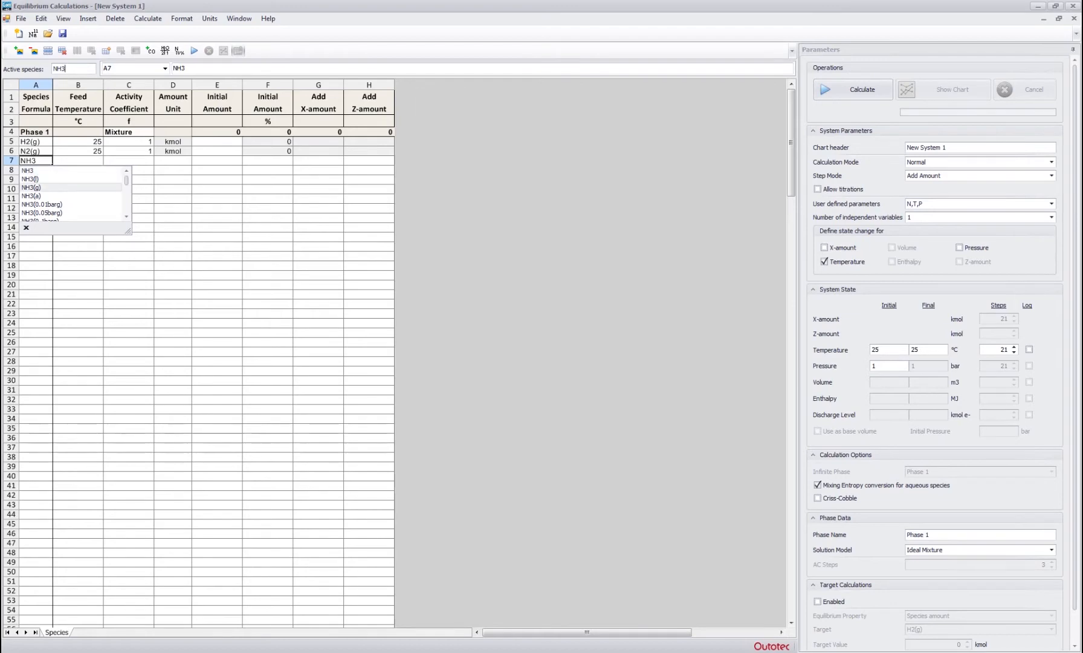
key("Up")
key("Down")
key("Down")
key("Up")
key("Return")
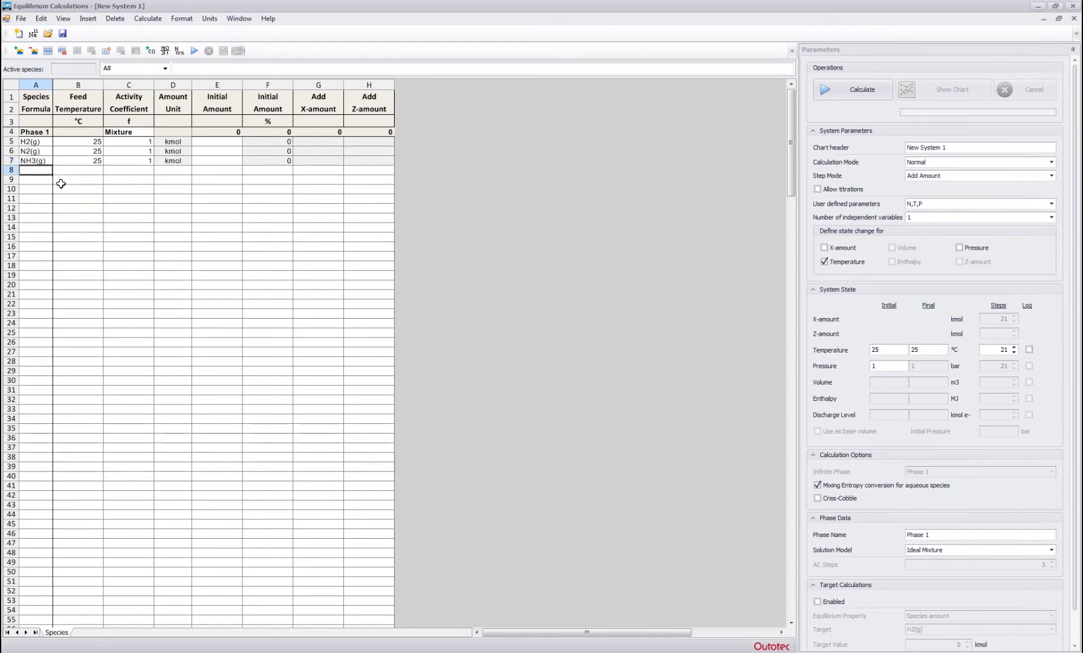
- Rename Phase 1 as Gas in the species sheet
key("Right")
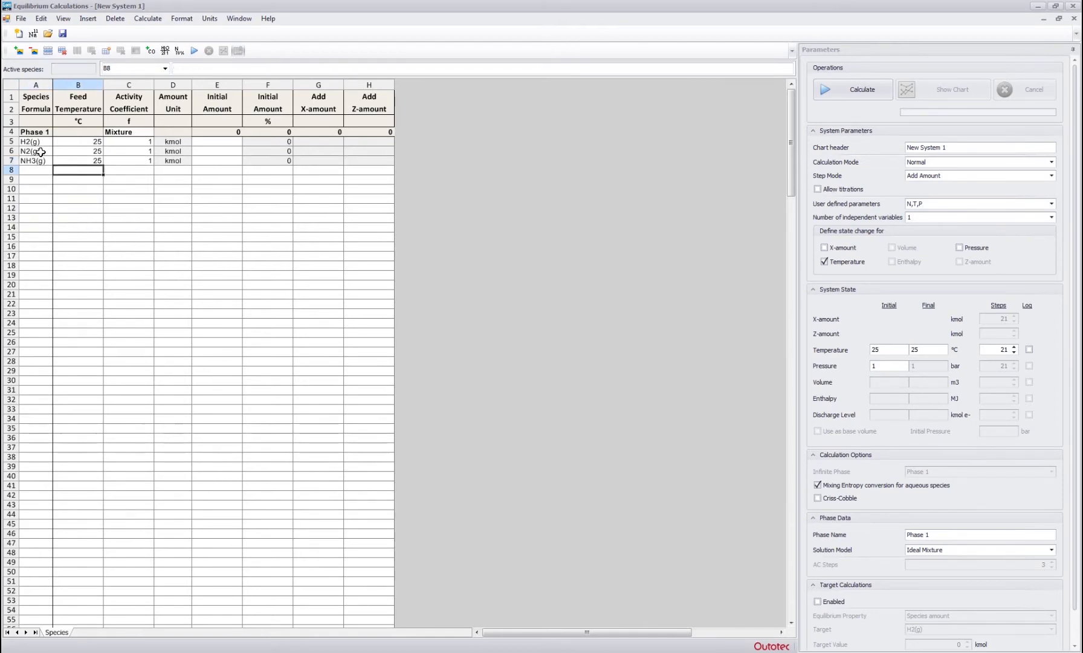
left_click(35, 131)
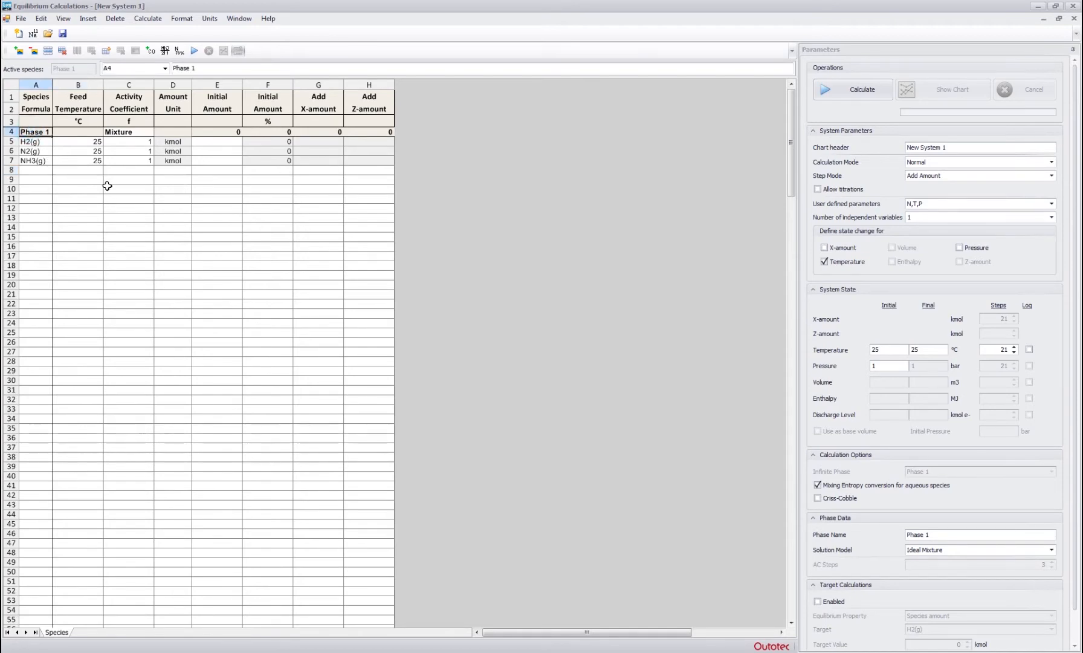
type("Gas")
key("Return")
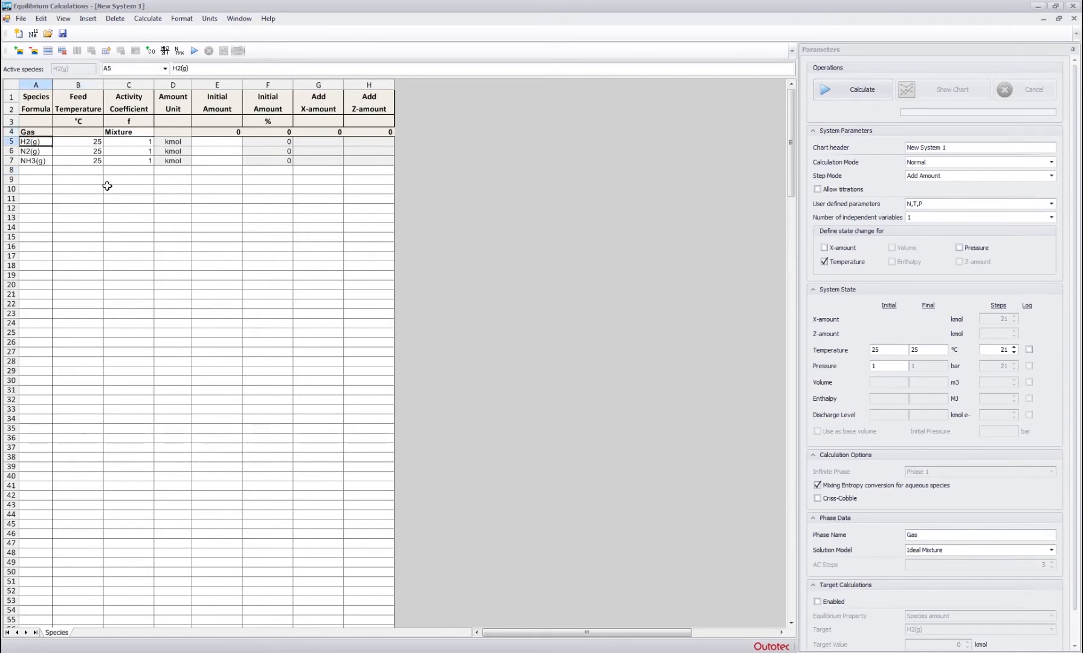
left_click(120, 171)
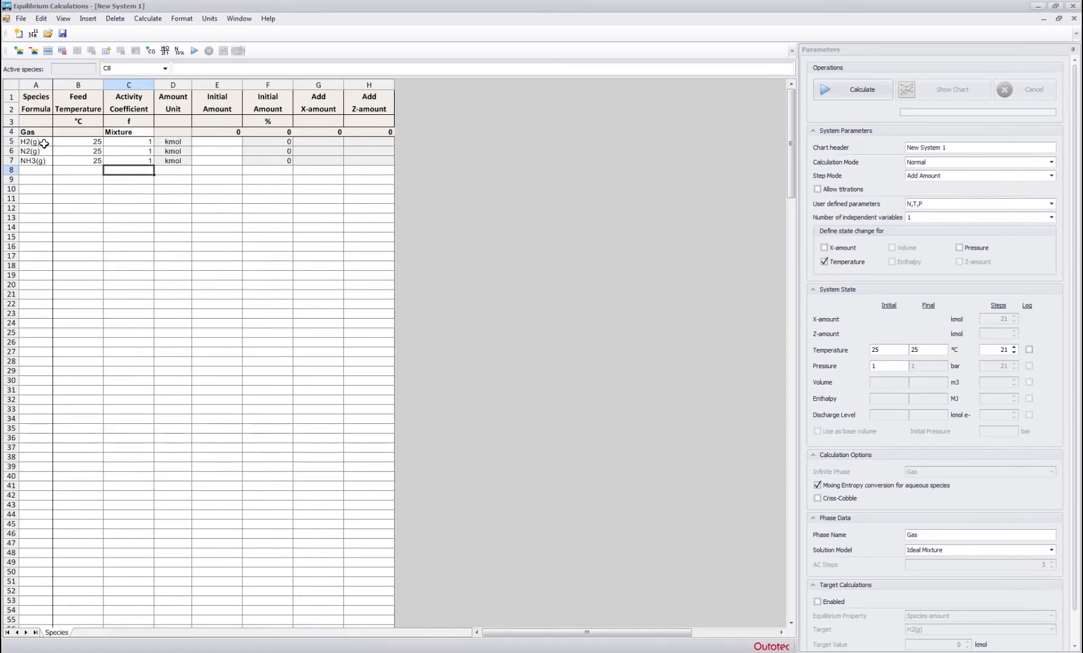
left_click_drag(43, 143, 198, 161)
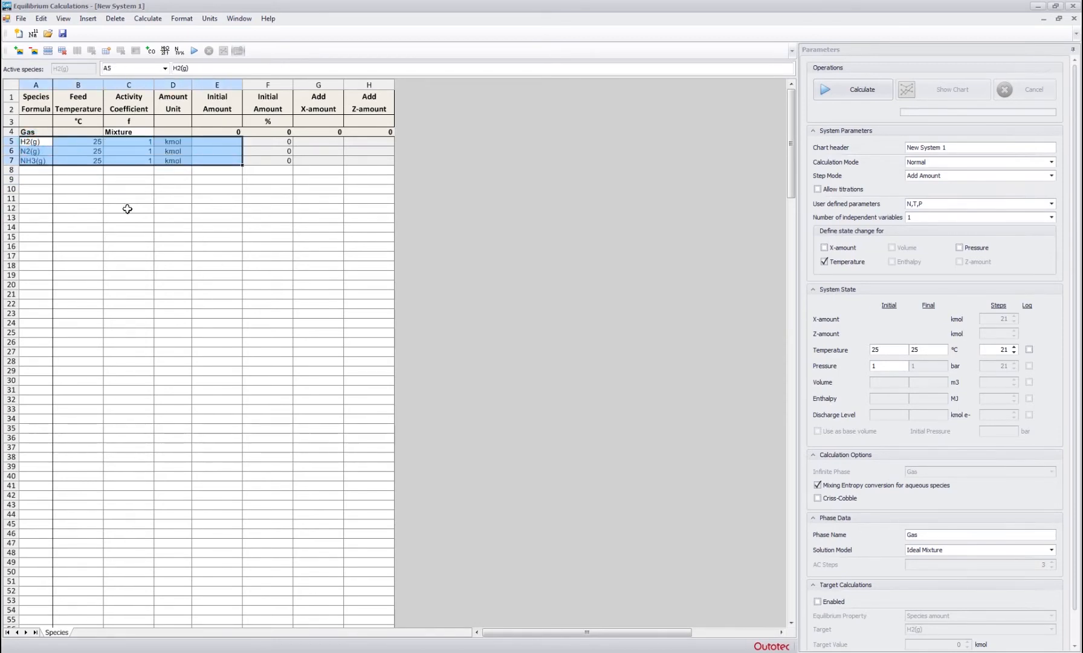
left_click(127, 209)
- Set the initial amounts of H2(g) and N2(g) to 3 kmol each
left_click(224, 141)
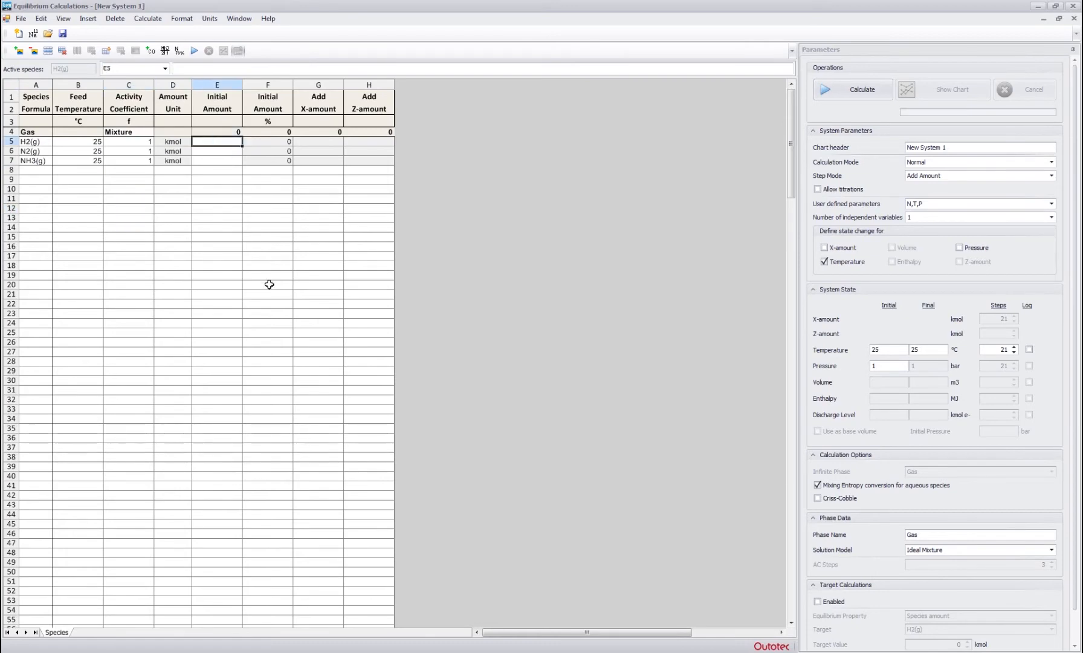
type("3")
key("Return")
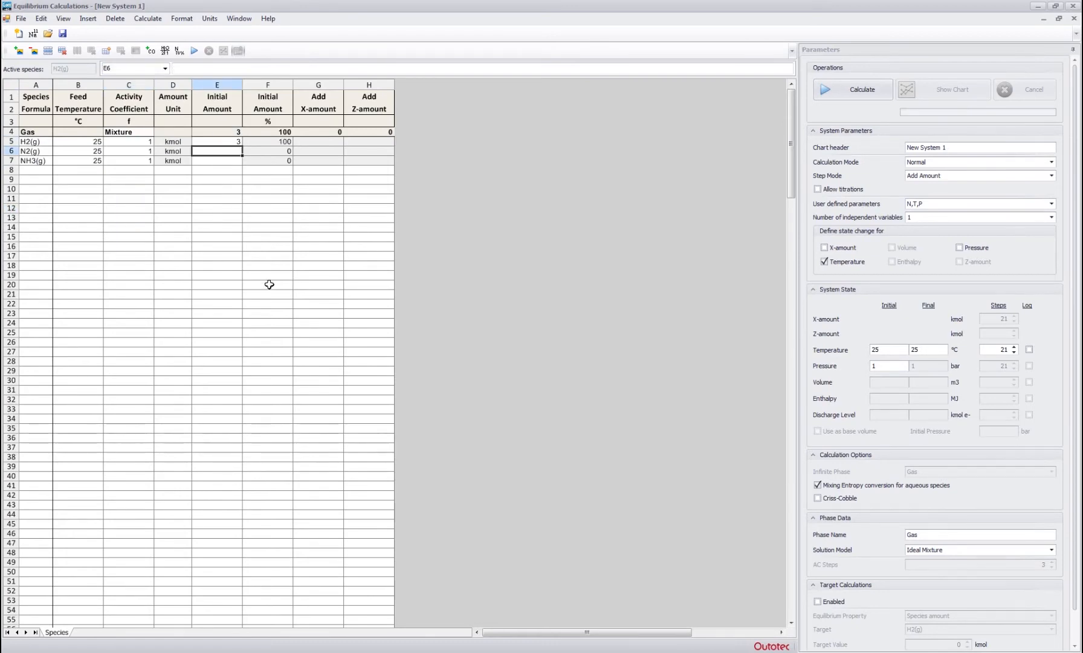
type("3")
key("Return")
key("Down")
key("Down")
key("Down")
key("Up")
key("Up")
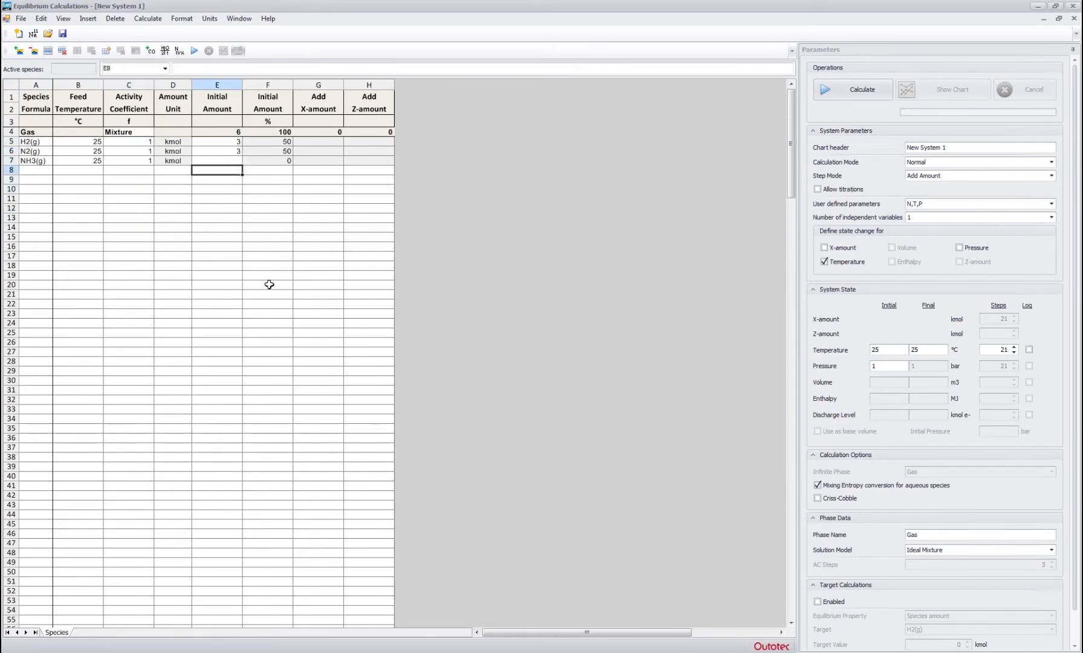
key("Down")
key("Up")
left_click(217, 200)
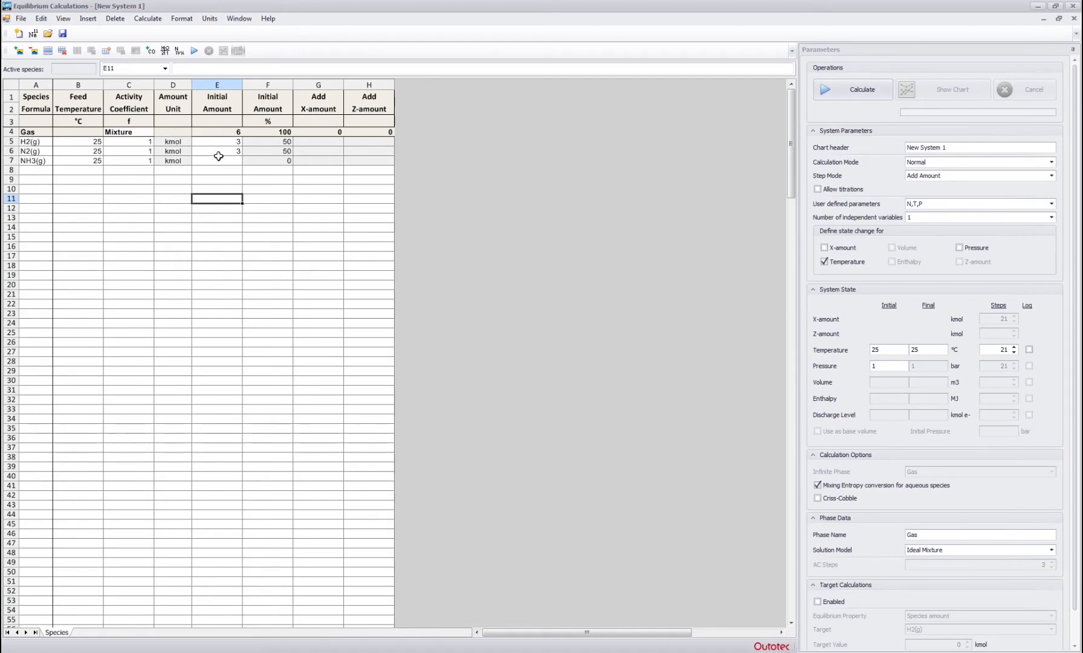
left_click_drag(218, 143, 218, 151)
left_click(227, 203)
- Review the available calculation modes and step modes, keeping Normal and Add Amount
left_click(955, 161)
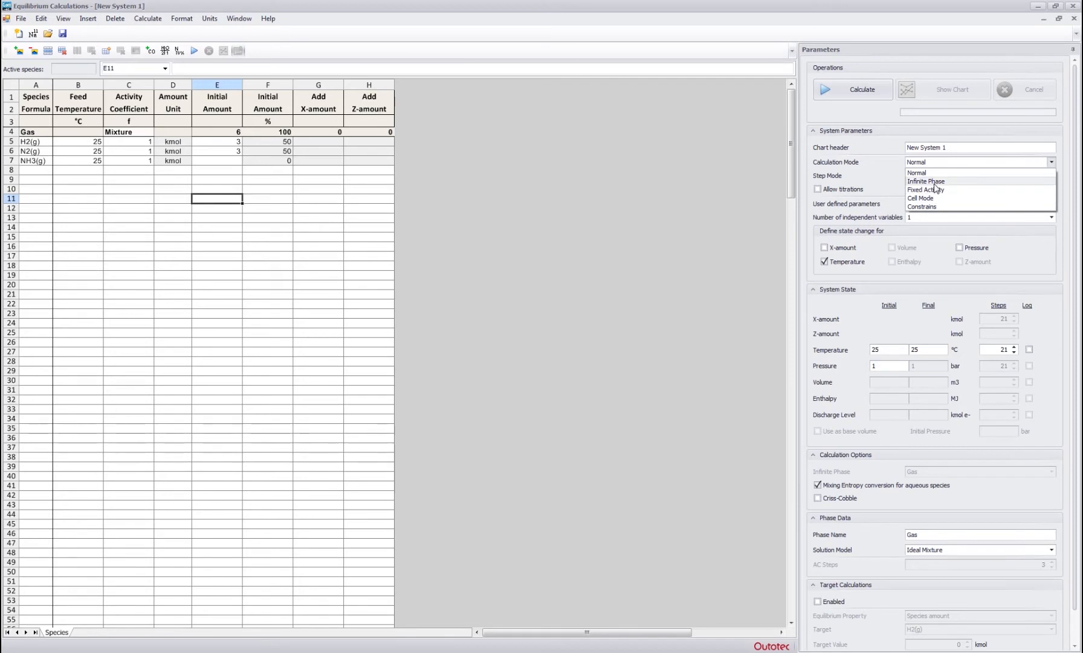
left_click(852, 165)
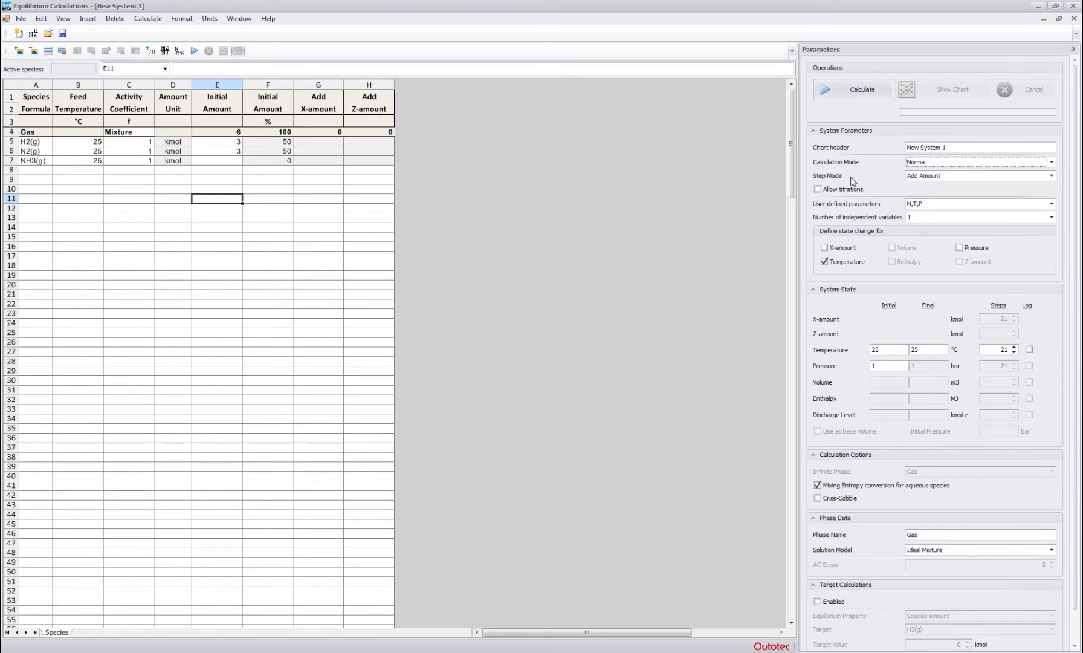
left_click(966, 175)
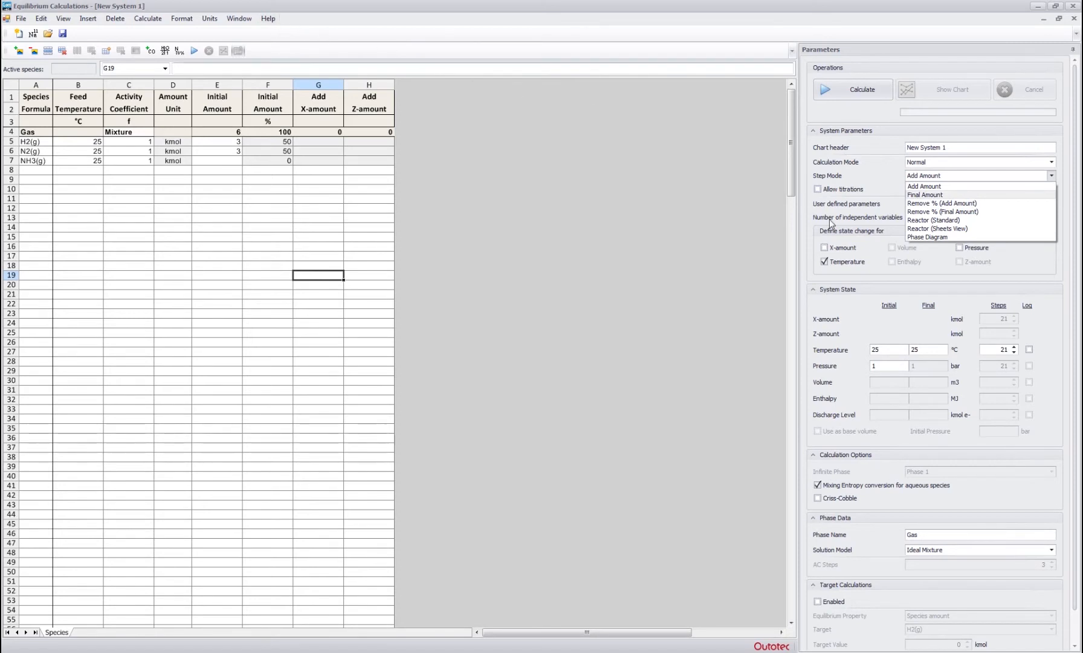
left_click(878, 171)
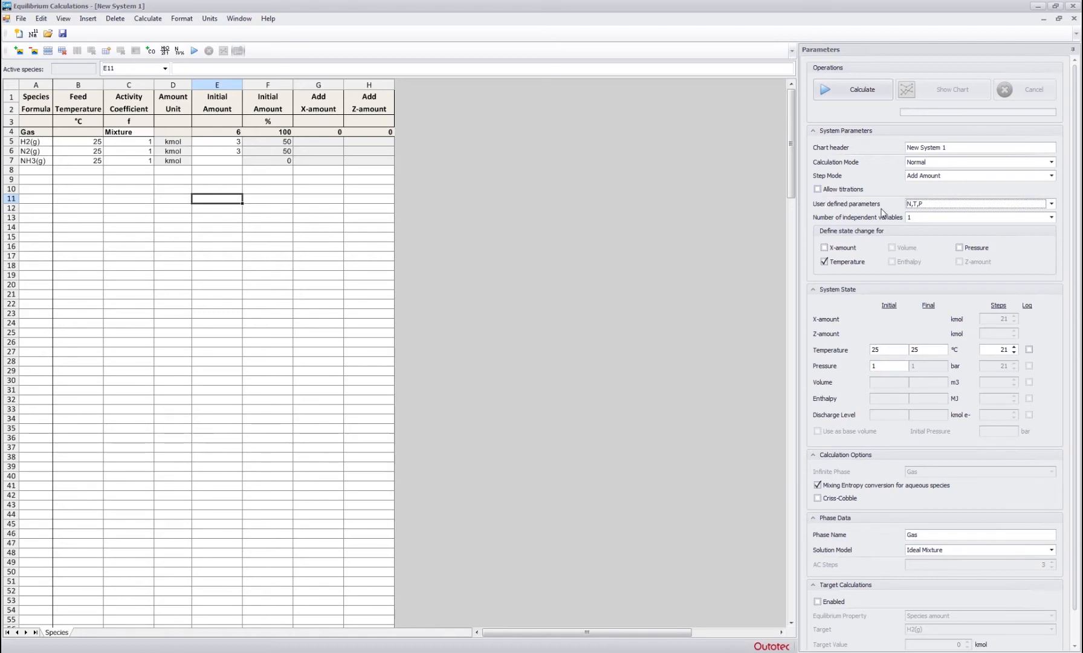
- Choose N,T,P as the user defined parameters and set the number of independent variables to 0
left_click(951, 204)
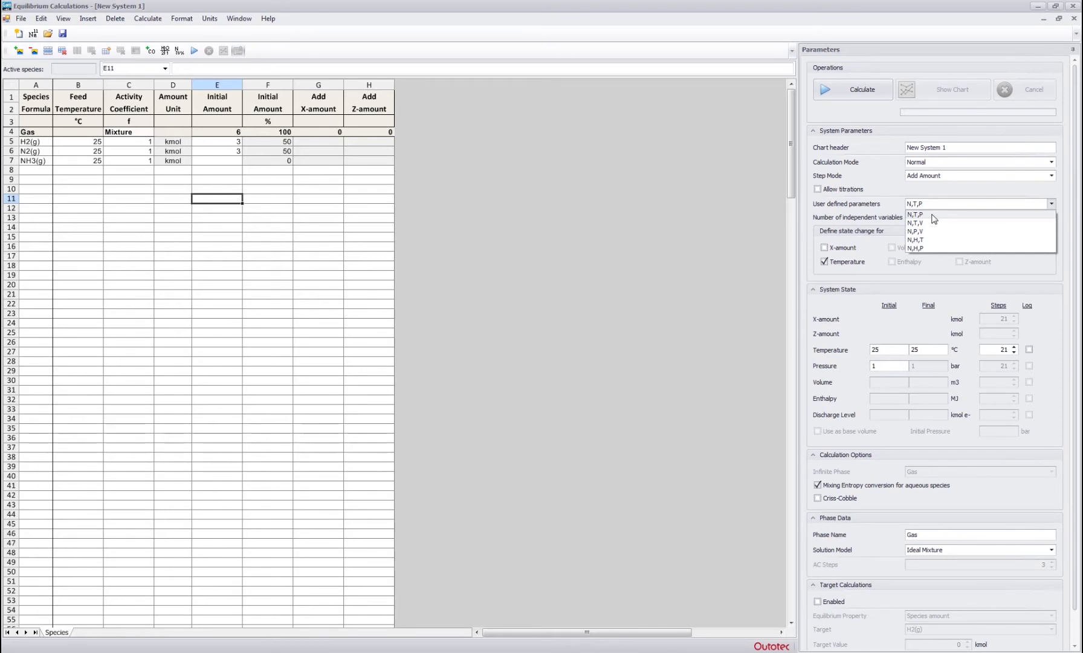
left_click(932, 214)
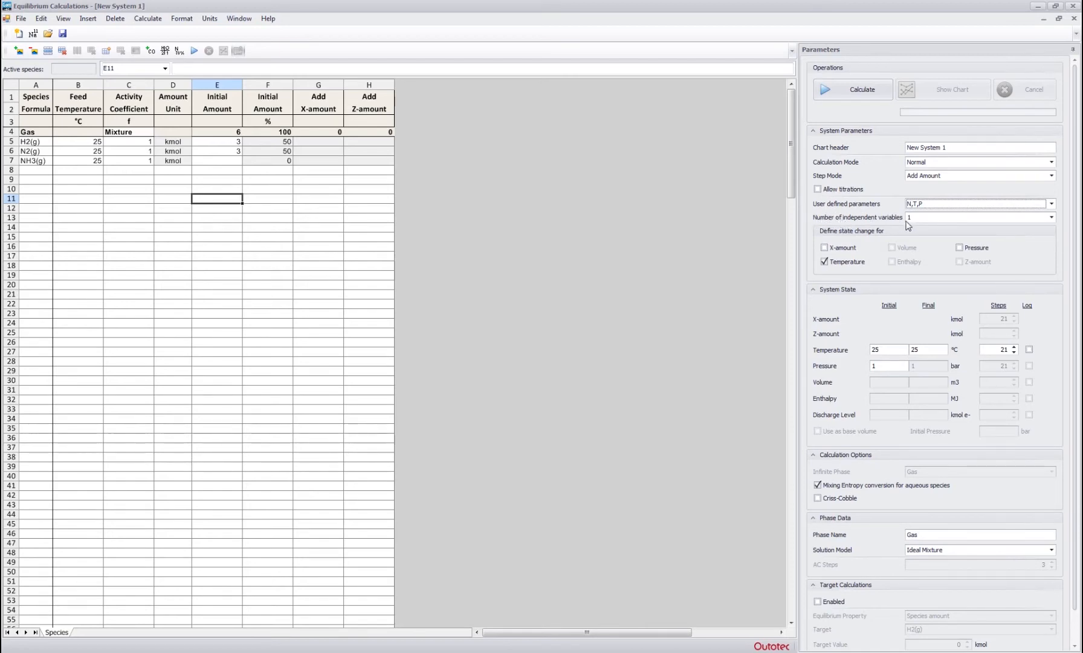
left_click(951, 220)
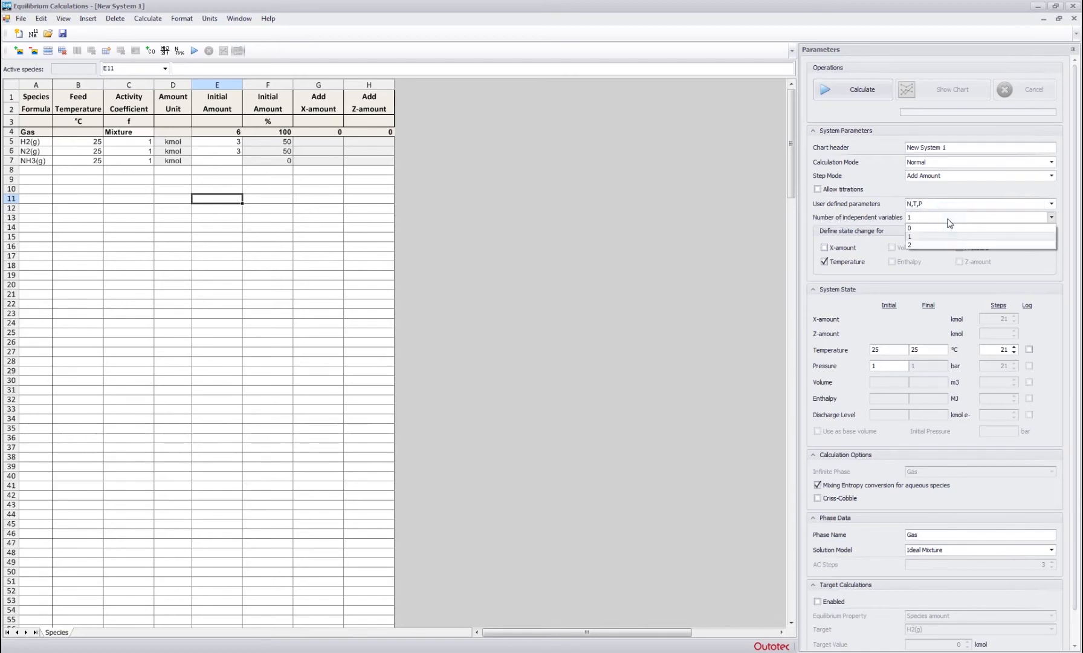
left_click(915, 228)
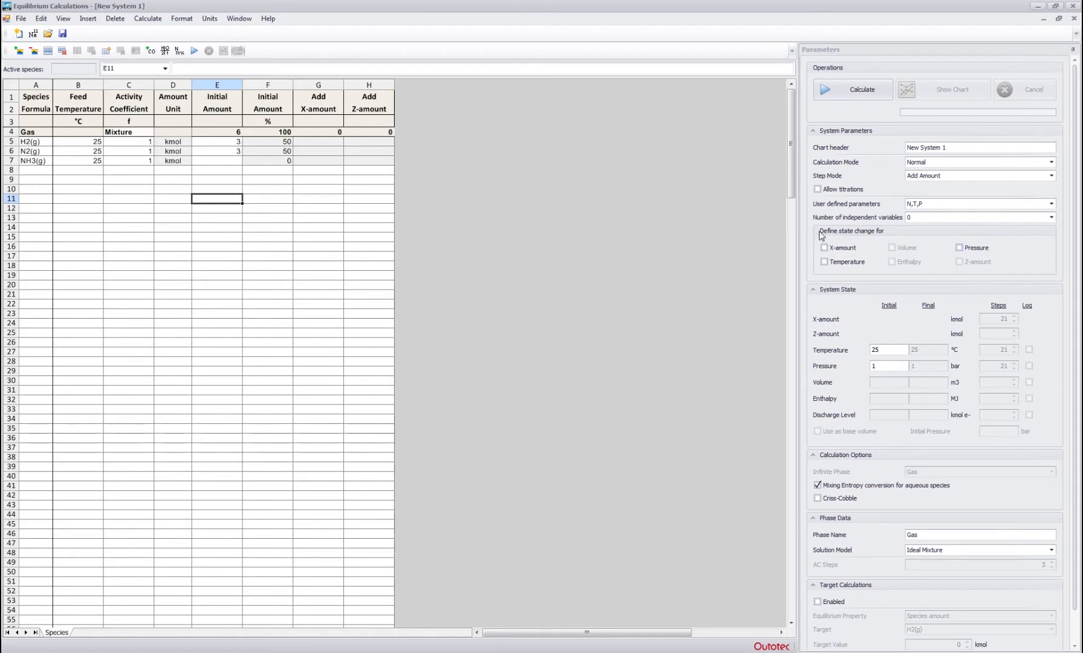
- Calculate the gas equilibrium at 25 °C and 1 bar and open the calculation result
left_click(885, 348)
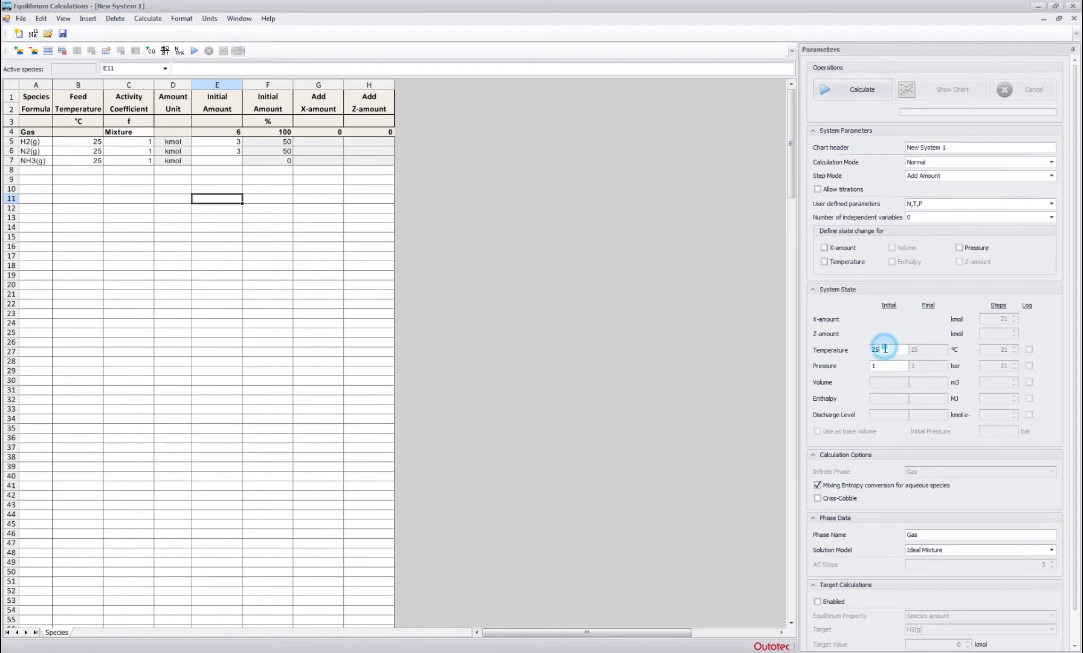
left_click(884, 366)
left_click(884, 345)
double_click(884, 352)
left_click(854, 95)
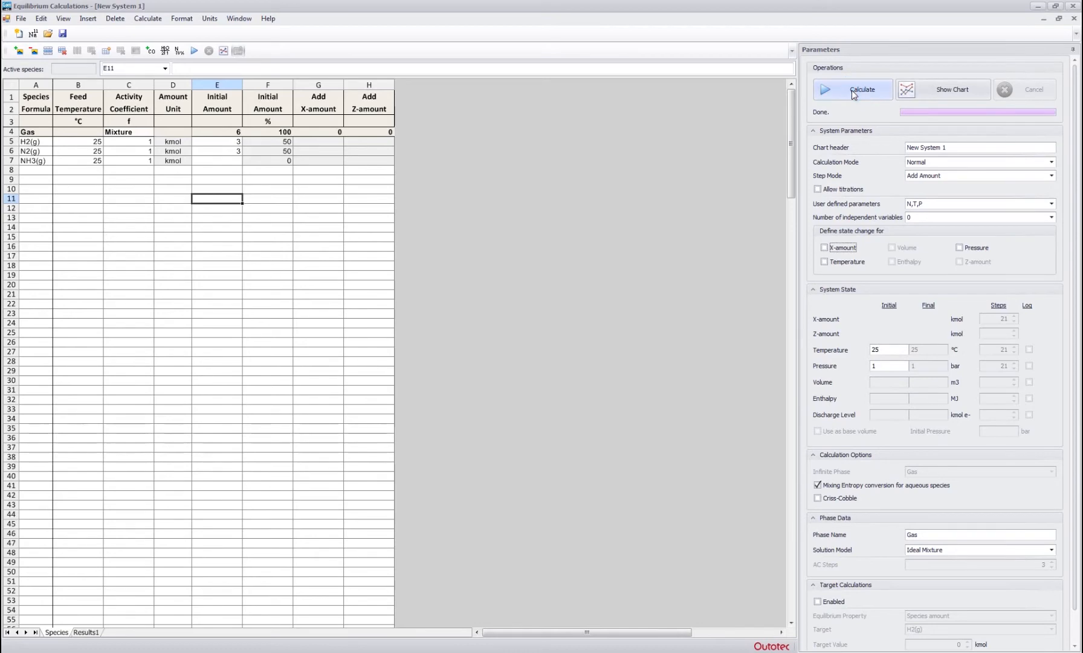
left_click(946, 92)
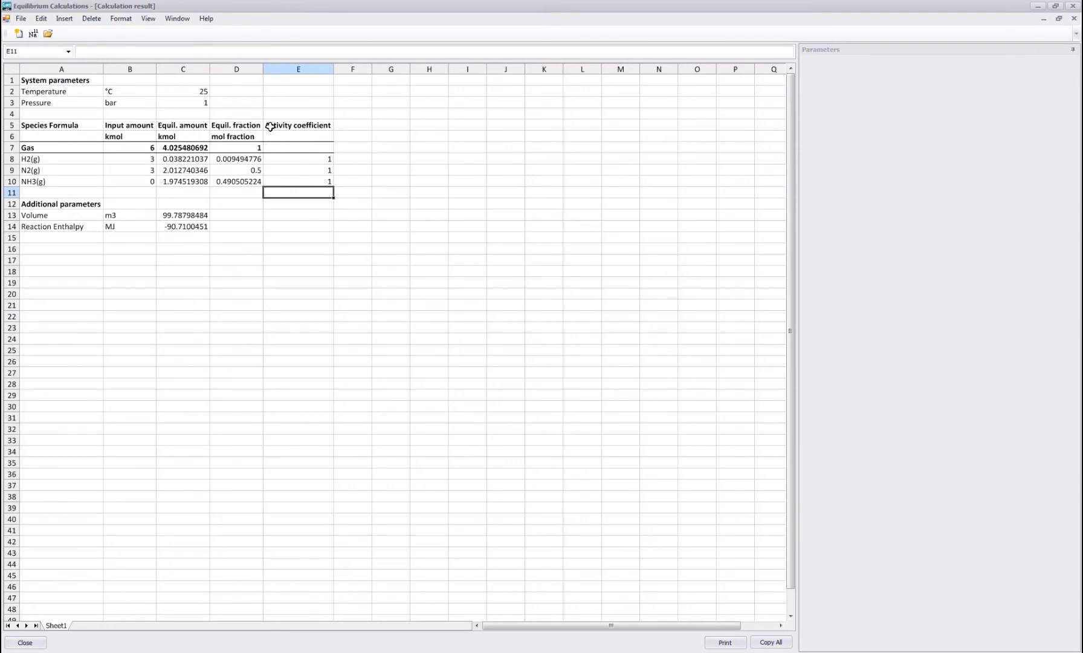
- Examine the system temperature and pressure and the H2(g), N2(g) and NH3(g) rows in the calculation result
left_click(52, 93)
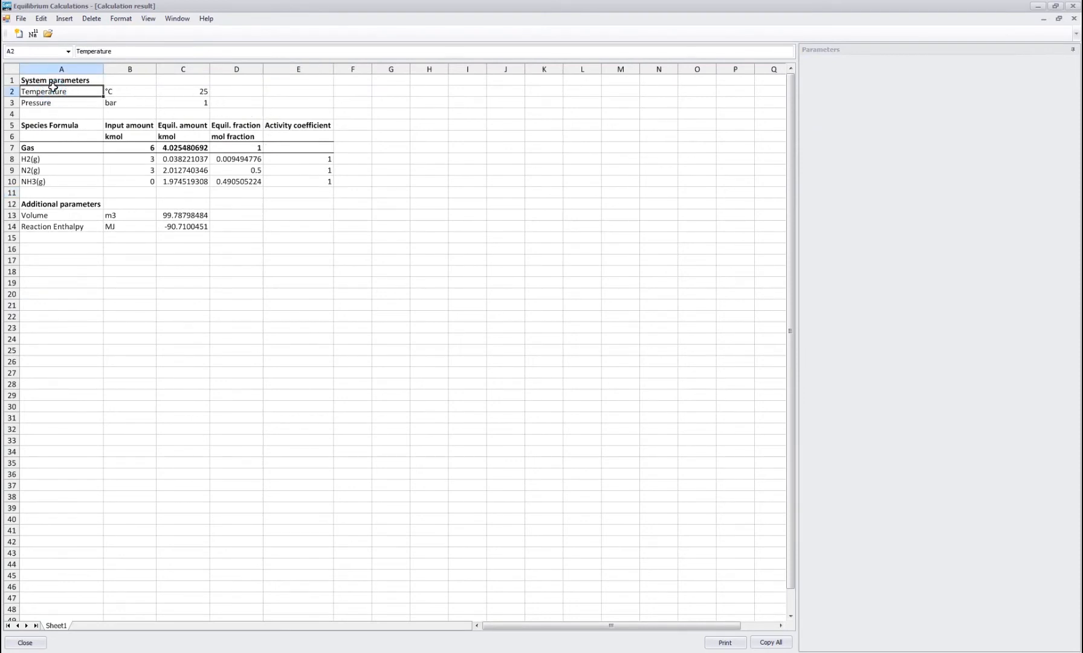
left_click(42, 113)
left_click_drag(47, 91, 197, 93)
left_click(196, 94)
left_click_drag(64, 101, 200, 104)
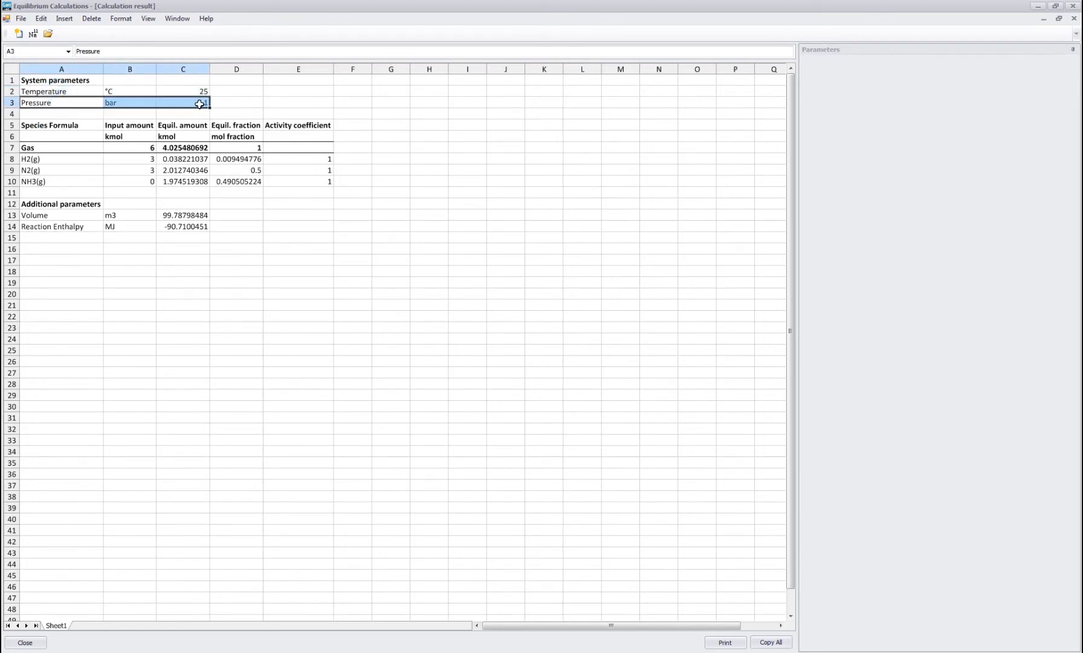
left_click(262, 105)
left_click_drag(41, 159, 339, 179)
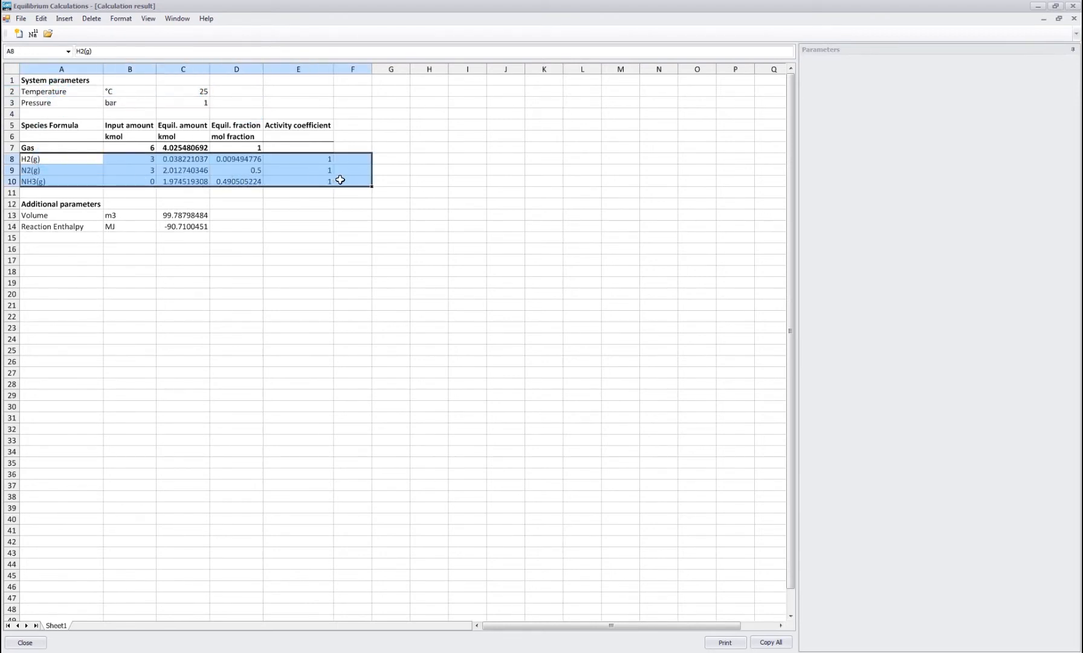
- Close the calculation result and return to the species sheet of New System 1
left_click(244, 268)
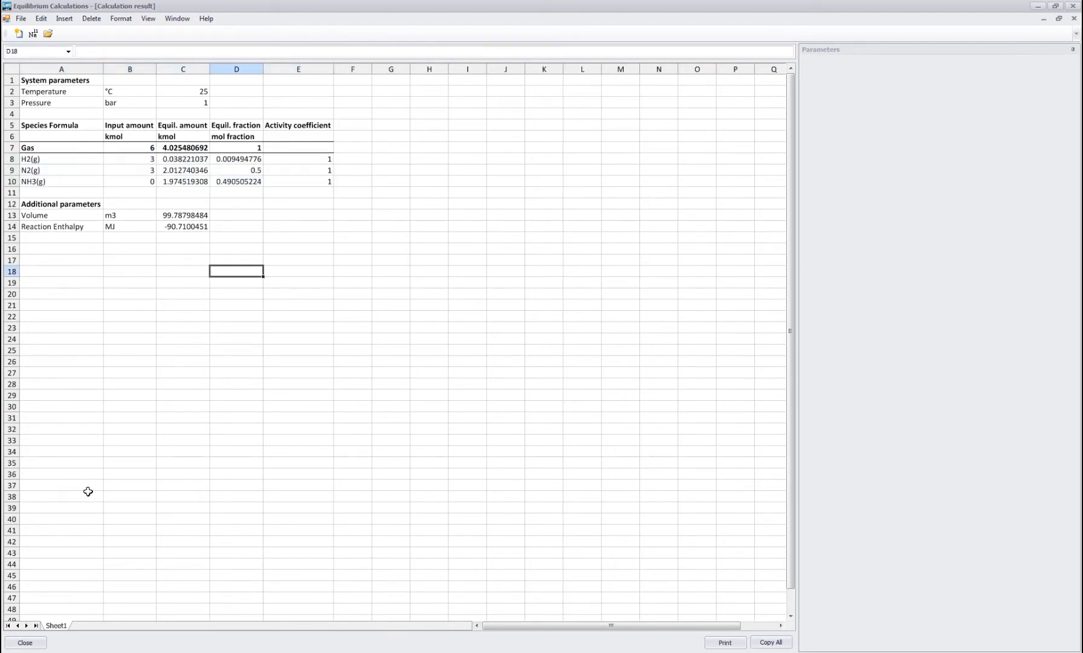
left_click(27, 642)
left_click(278, 273)
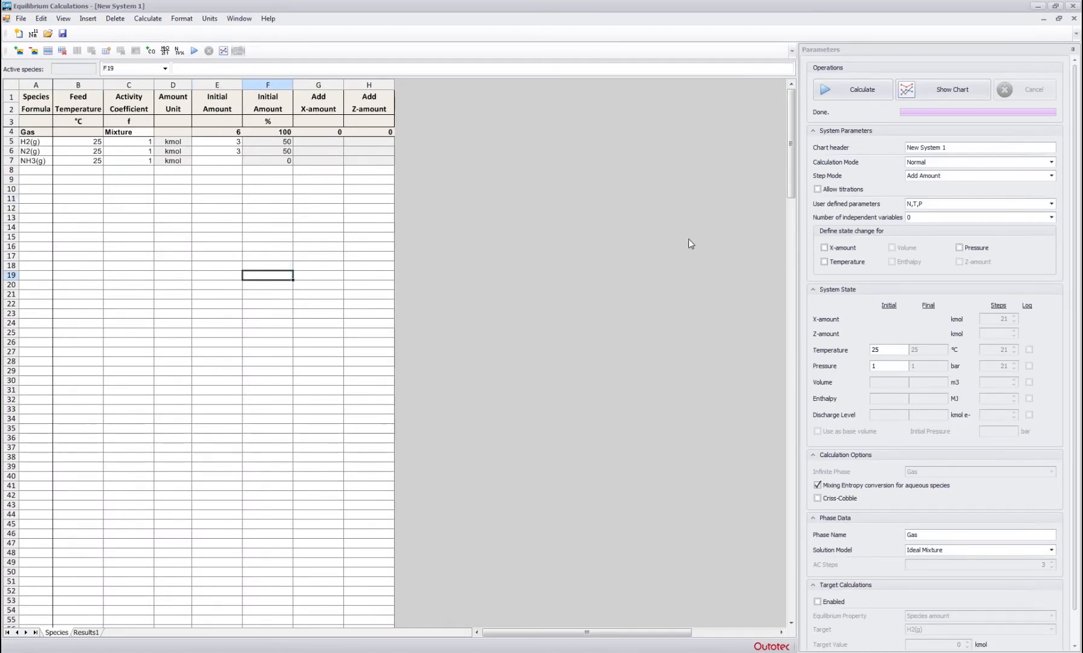
- Set the number of independent variables to 1 and define the state change for temperature
left_click(965, 218)
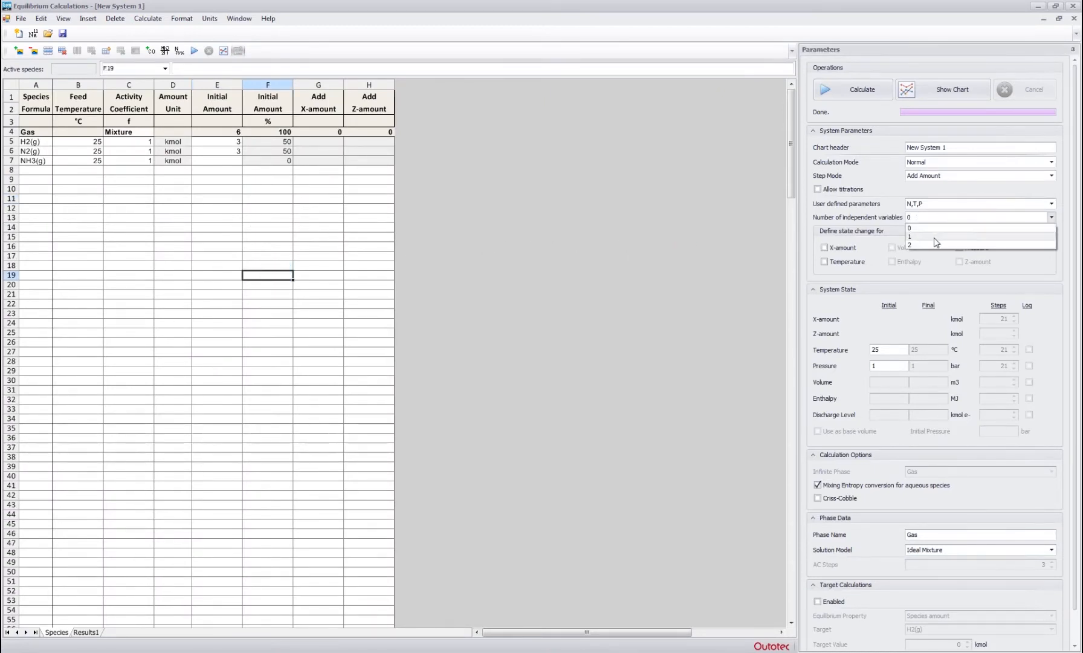
left_click(934, 237)
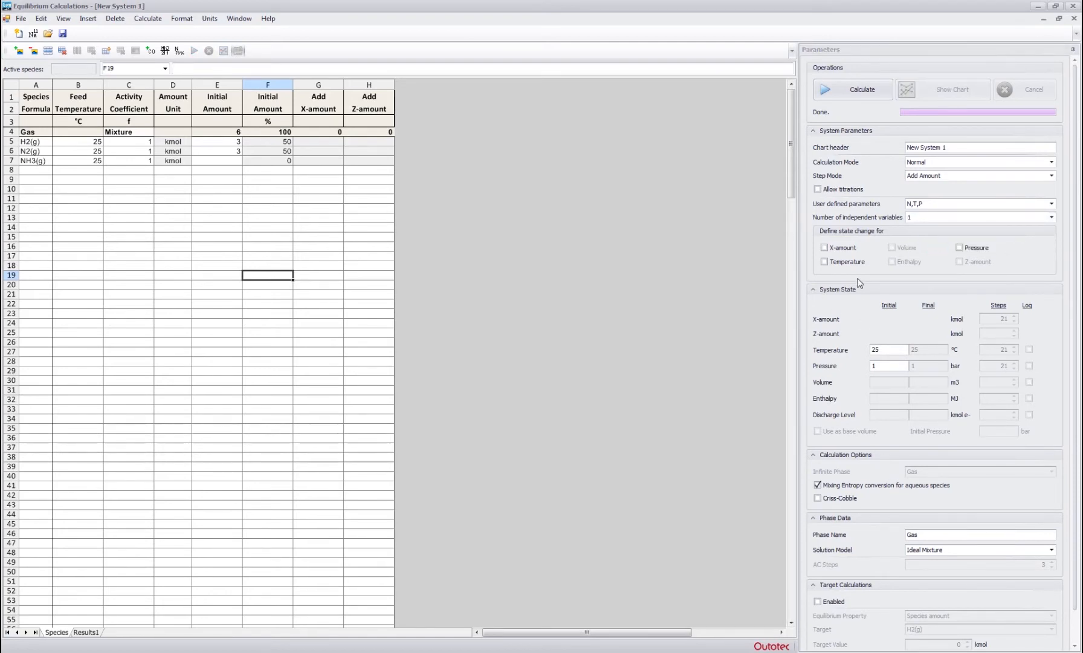
left_click(836, 261)
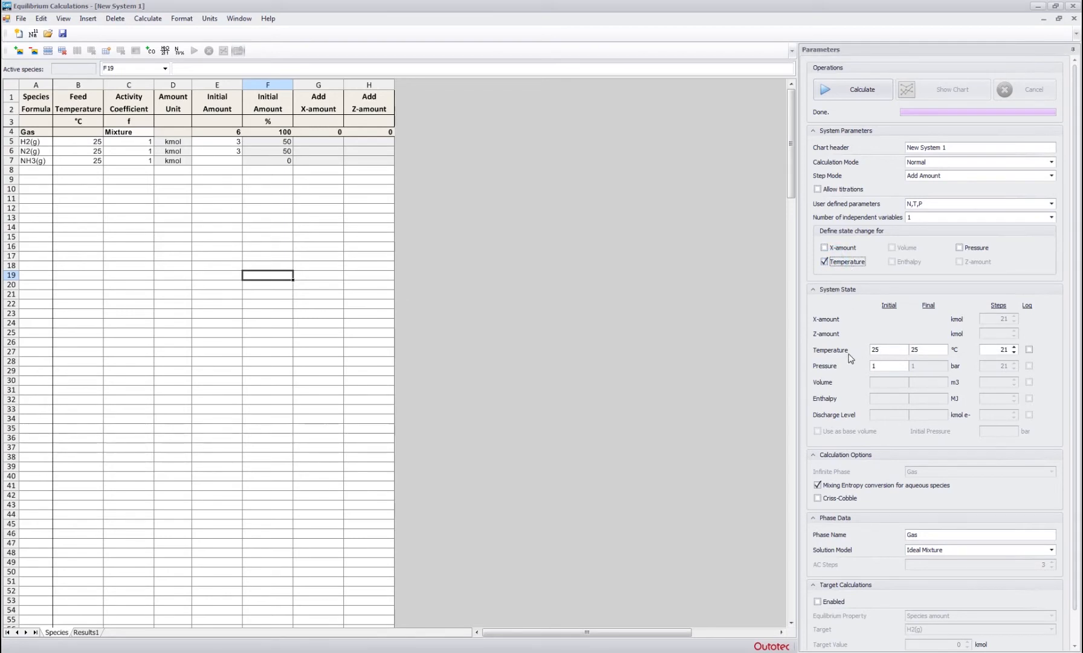
- Set the final temperature to 1000 °C and the number of temperature steps to 51
left_click(921, 347)
left_click(887, 330)
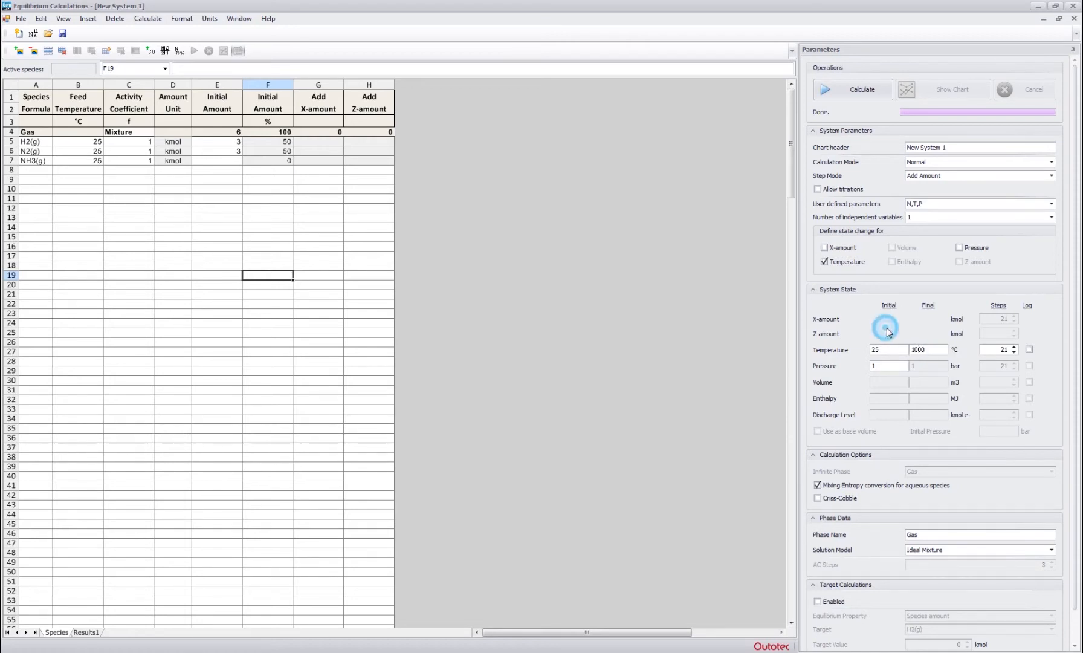
double_click(991, 349)
left_click(889, 368)
- Calculate the temperature series and chart Equilibrium Amount in kmol against Temperature in °C
left_click(836, 97)
left_click(929, 91)
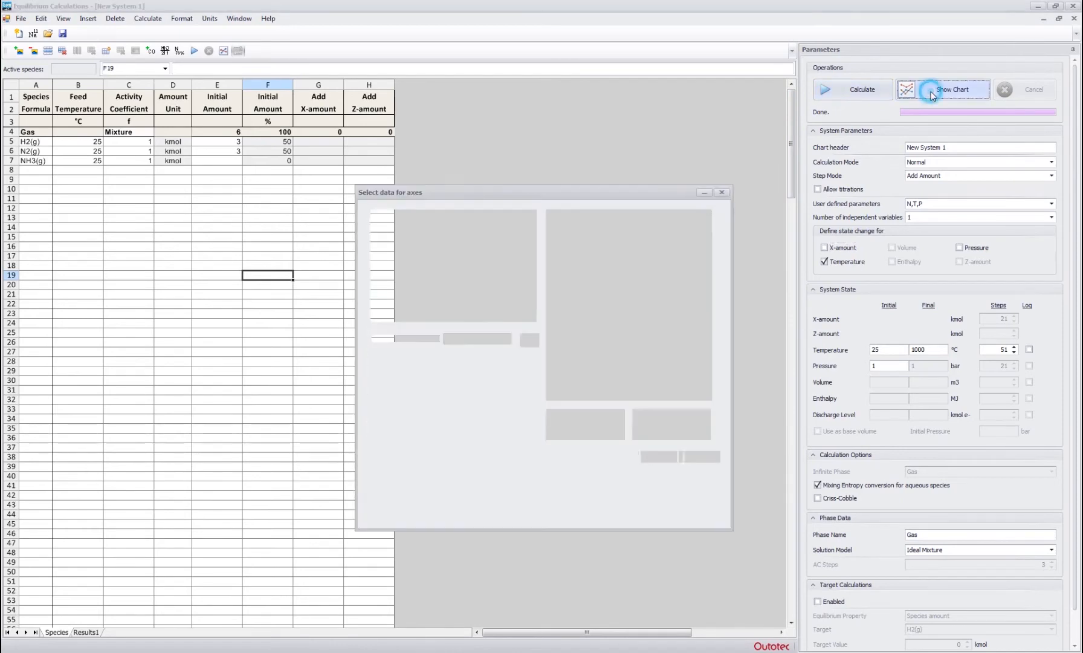
left_click_drag(542, 199, 490, 165)
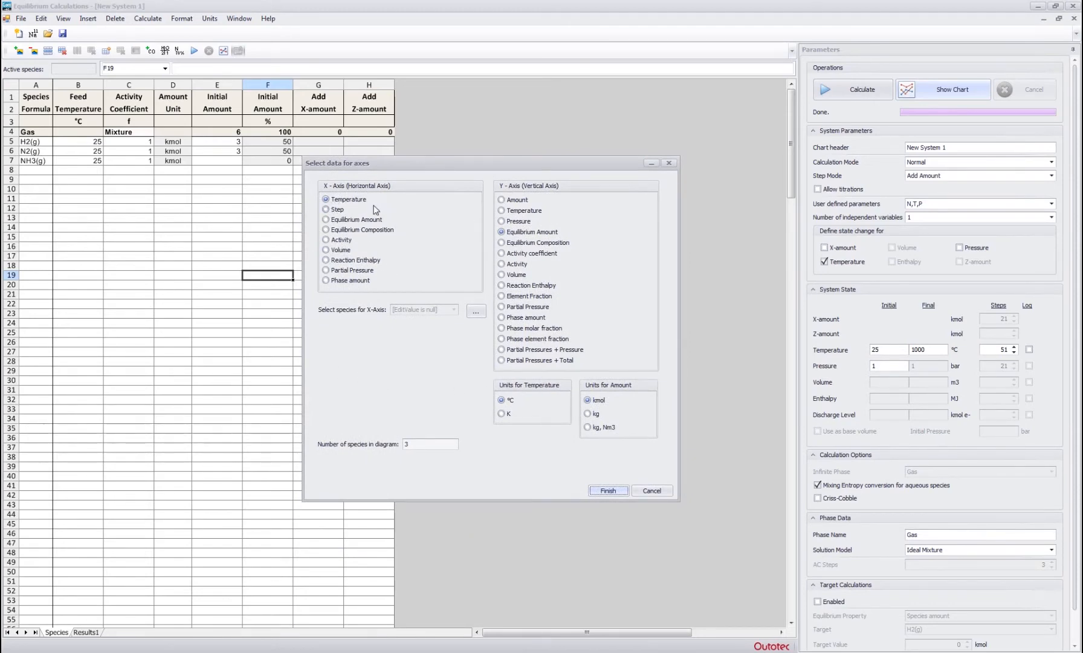
left_click(345, 200)
left_click(518, 235)
left_click(608, 490)
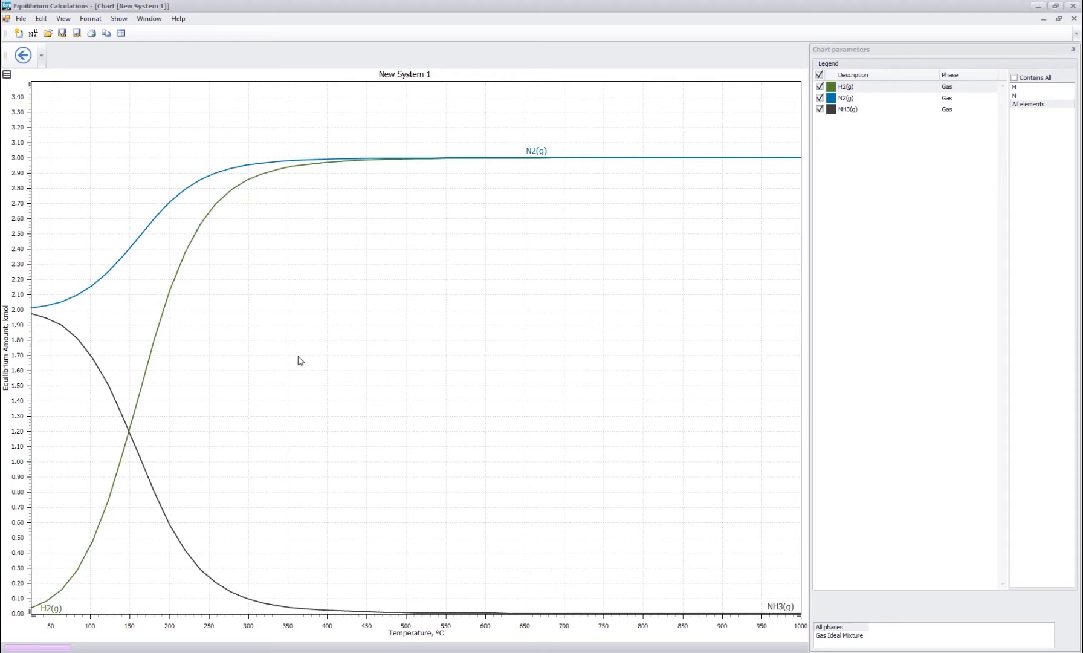
- Hide and show again the H2(g), N2(g) and NH3(g) curves one at a time in the chart
left_click(820, 86)
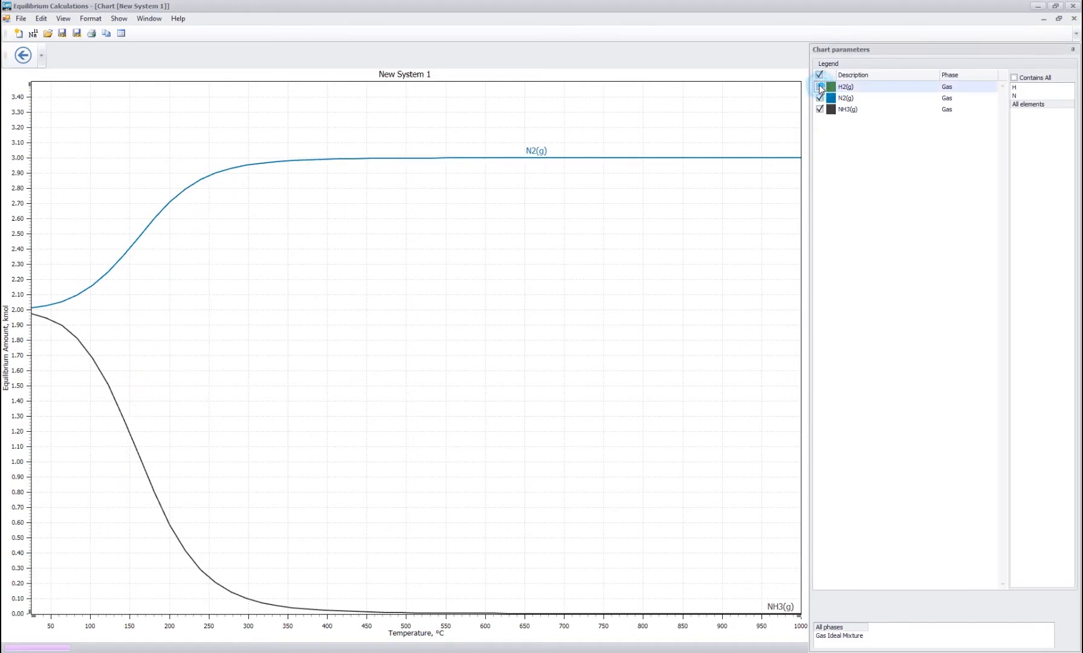
left_click(819, 87)
left_click(819, 97)
left_click(819, 97)
left_click(819, 109)
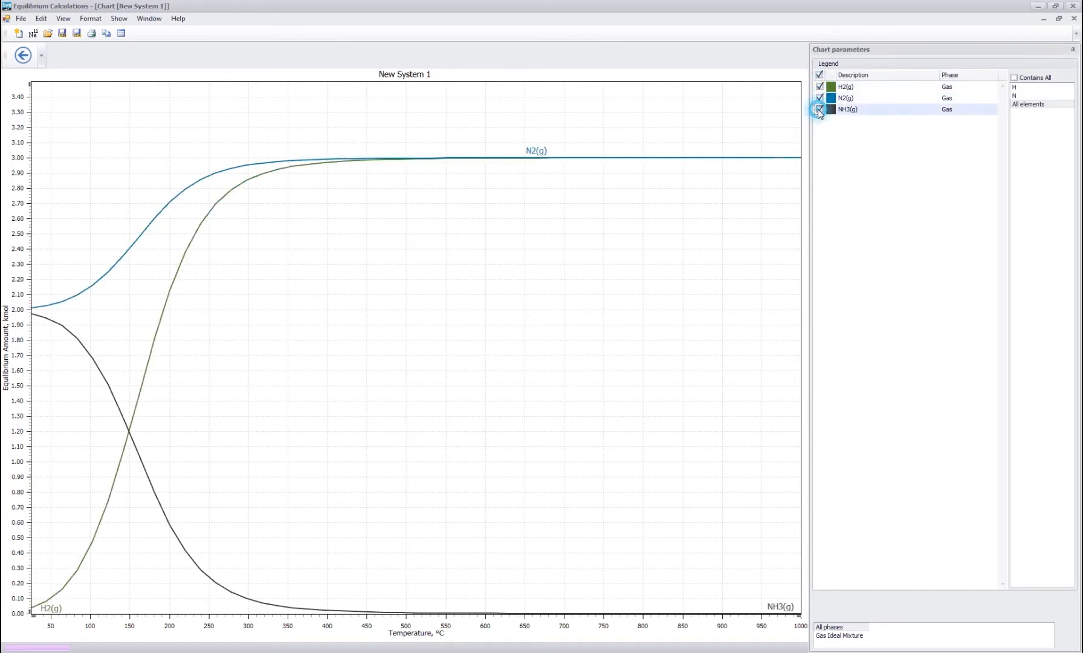
left_click(819, 109)
- Switch the chart's phase filter back and forth between Gas Ideal Mixture and All phases
left_click(845, 635)
left_click(840, 627)
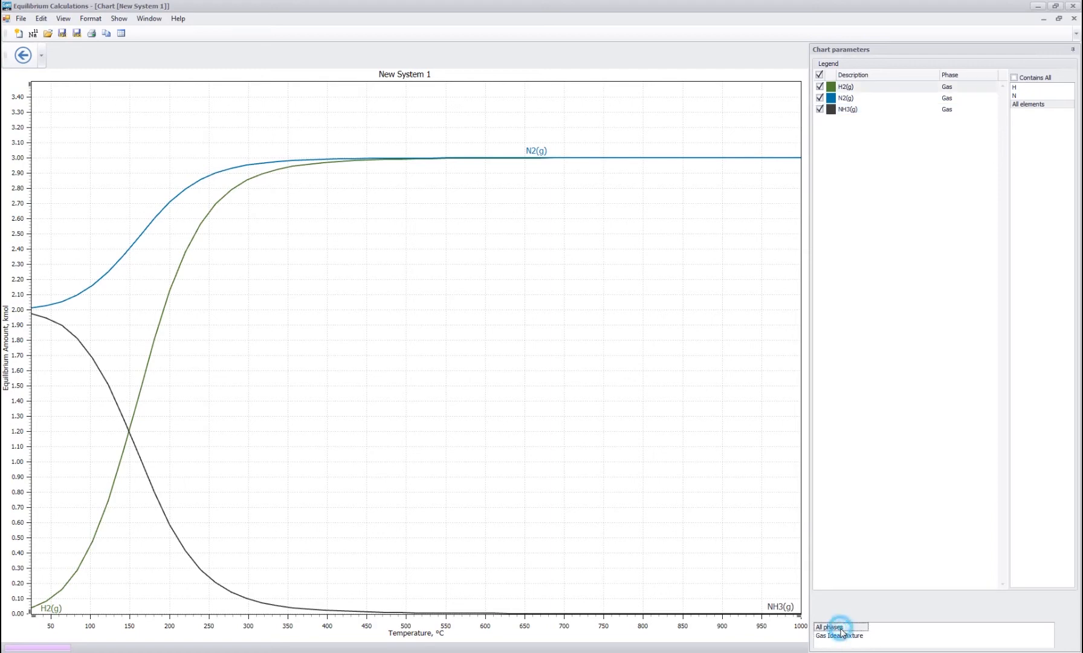
left_click(838, 636)
left_click(838, 628)
left_click(836, 637)
left_click(836, 628)
left_click(838, 636)
left_click(836, 627)
left_click(837, 635)
left_click(836, 627)
- Filter the charted species by element N and by element H, and set the filter back to All elements
left_click(1021, 95)
left_click(1015, 87)
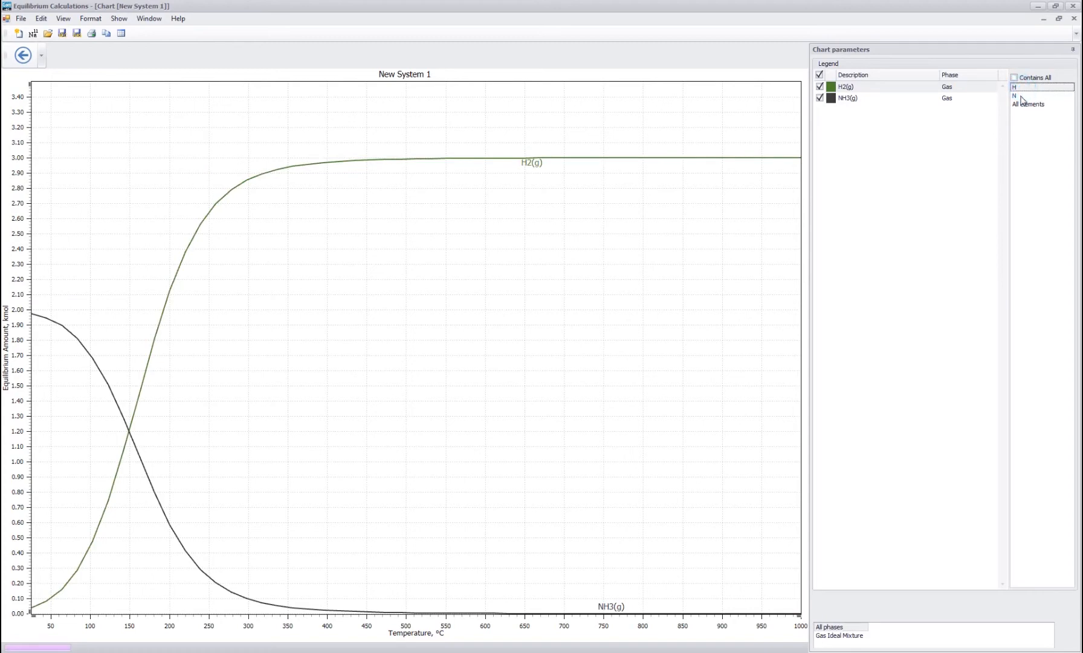
left_click(1021, 96)
left_click(1015, 87)
left_click(1021, 95)
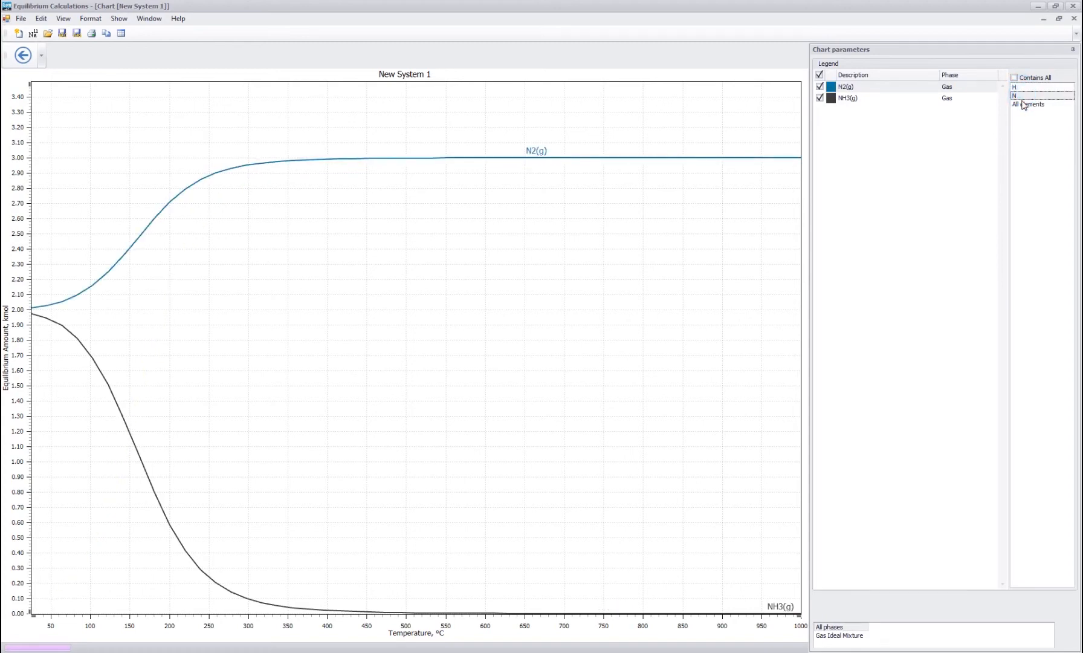
left_click(1023, 105)
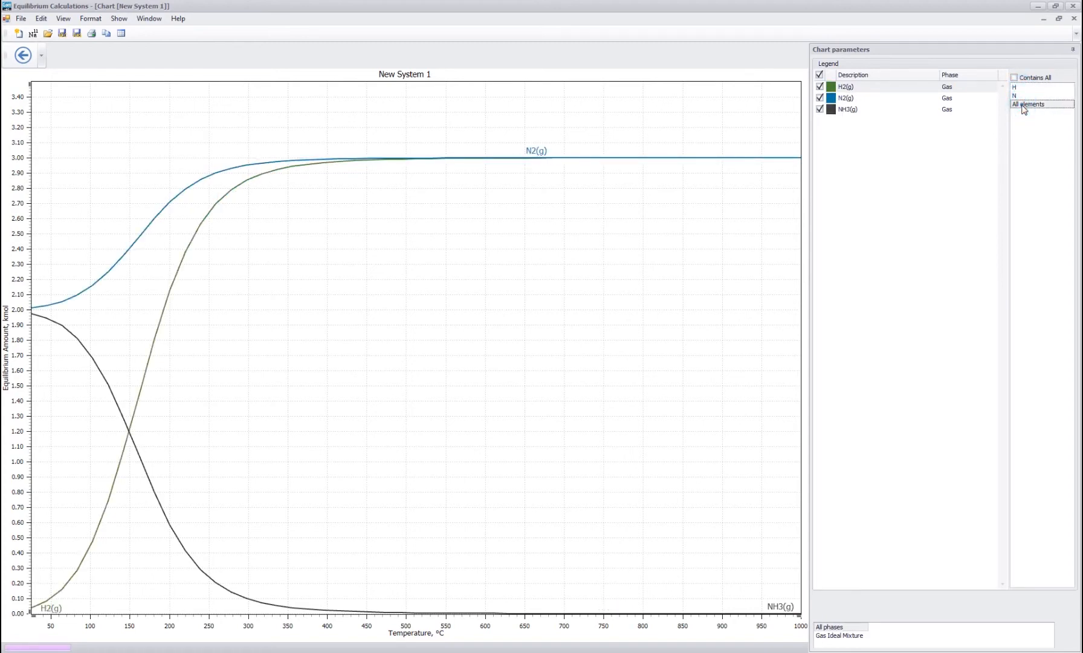
left_click(899, 215)
- Zoom the equilibrium chart out and in and pan its plot area to inspect the curves
left_click(305, 266)
scroll(305, 266, "down", 3)
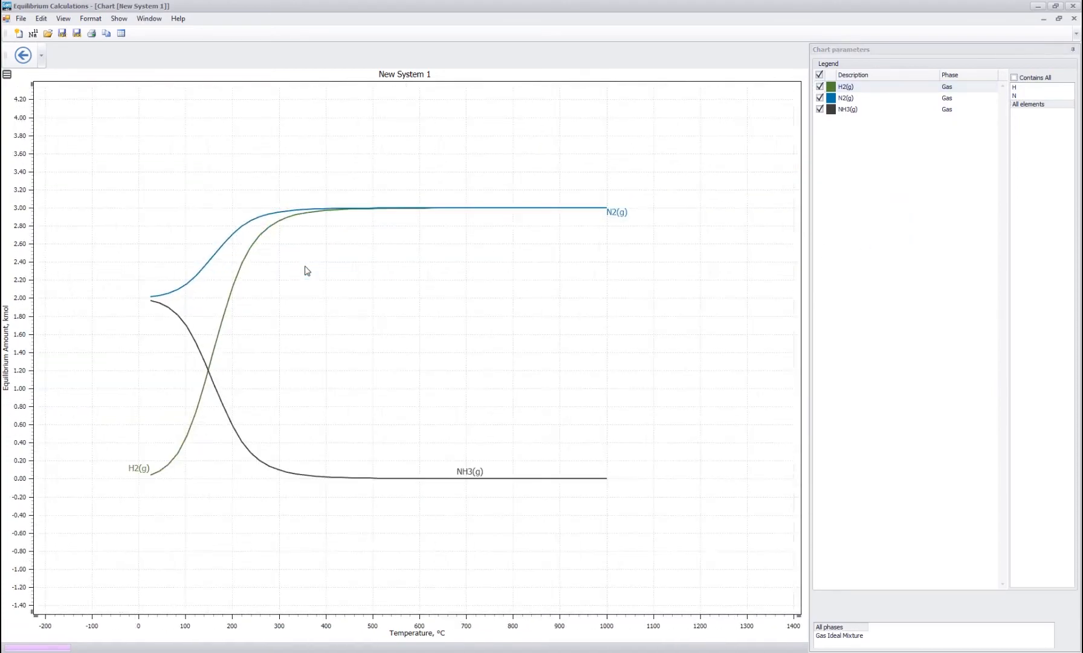
scroll(305, 266, "up", 3)
scroll(306, 290, "down", 3)
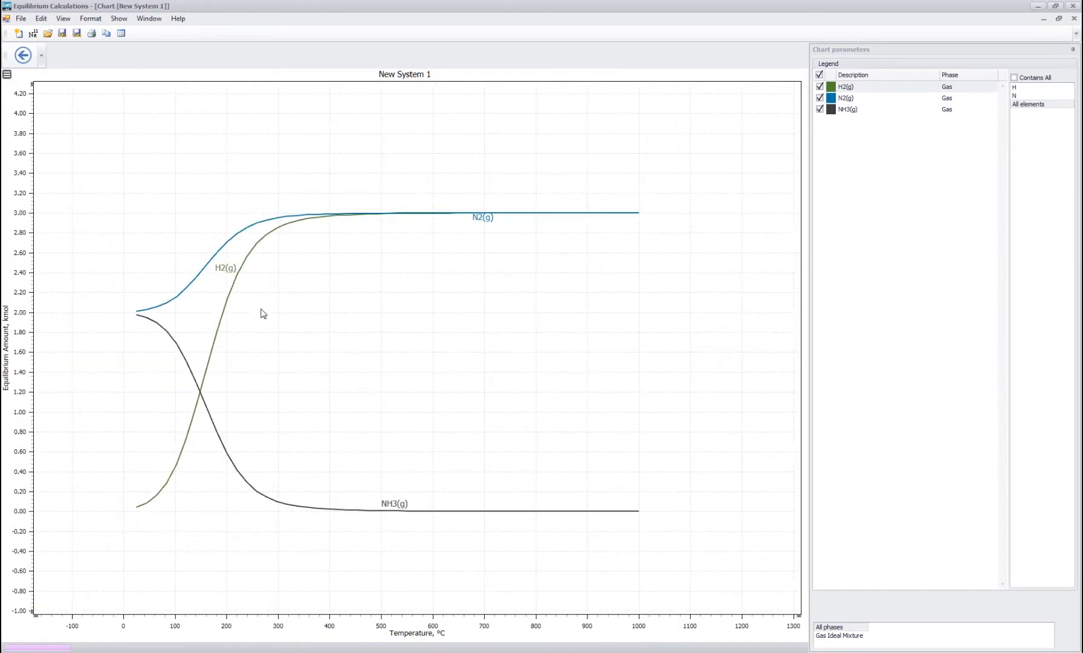
left_click_drag(320, 382, 310, 363)
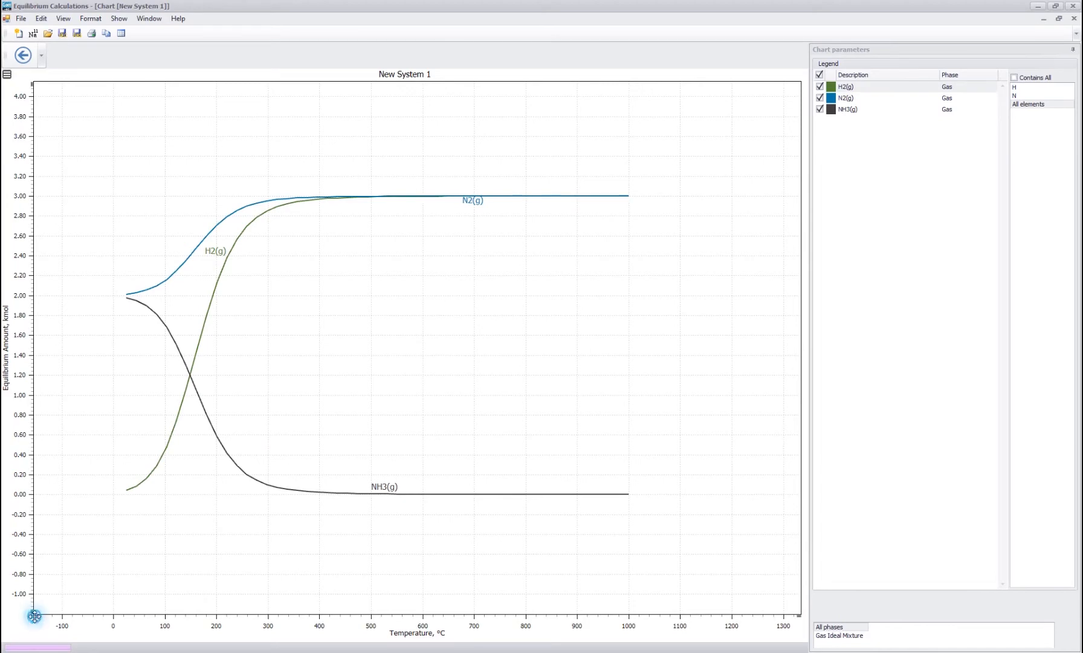
- Rescale the chart's temperature axis and shift the plot area, and refresh the chart to its default view
left_click_drag(34, 616, 56, 628)
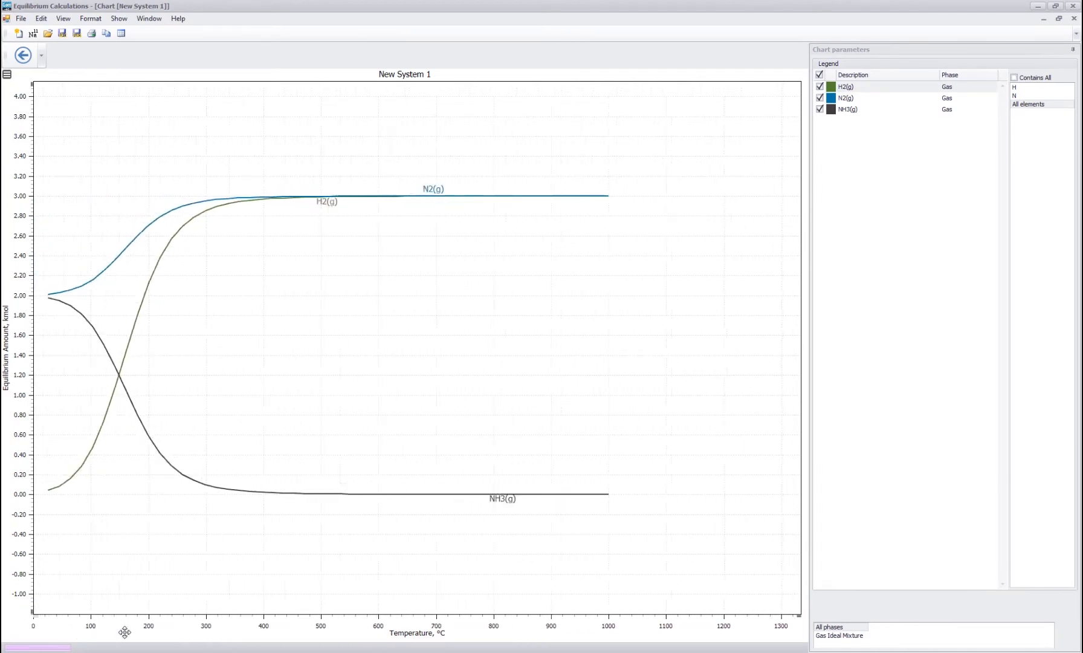
left_click_drag(124, 631, 37, 626)
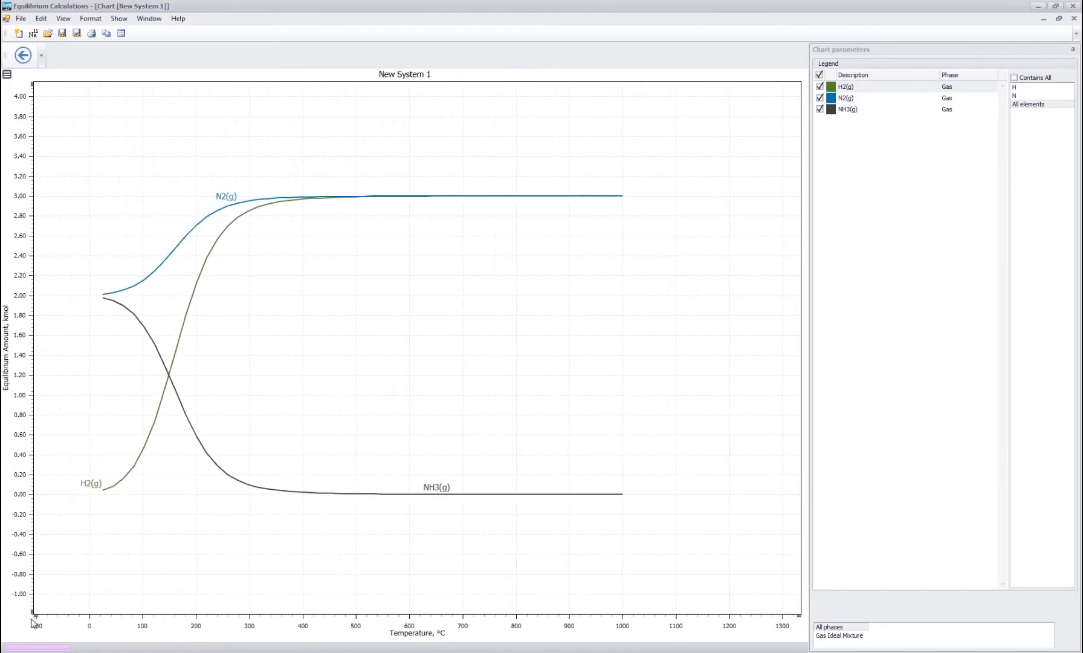
left_click_drag(341, 387, 468, 387)
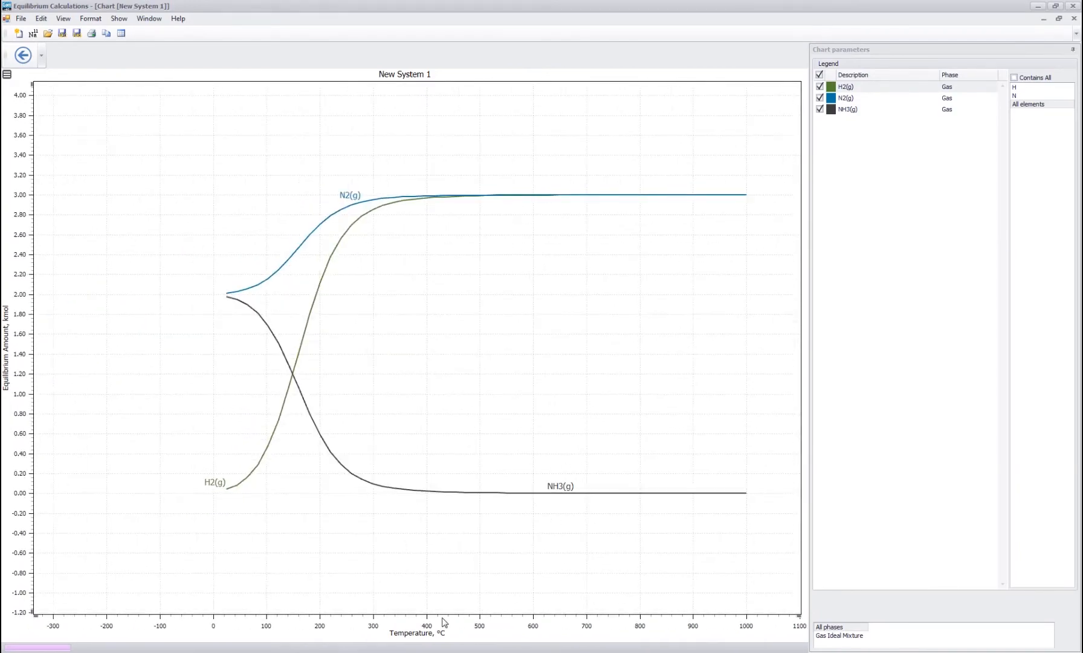
left_click(6, 74)
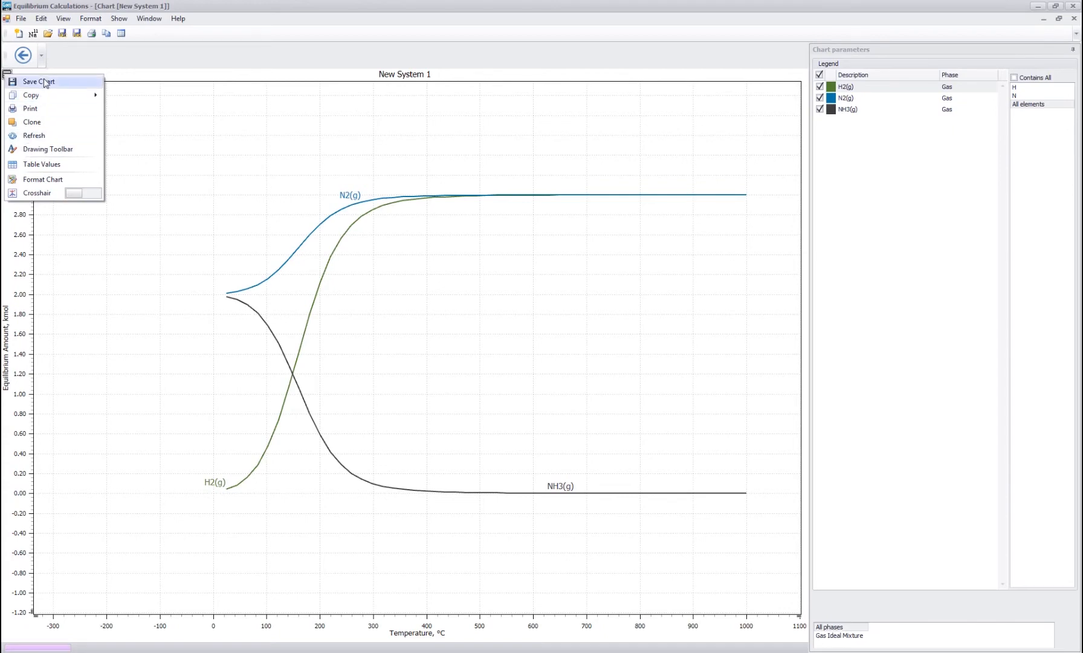
left_click(36, 136)
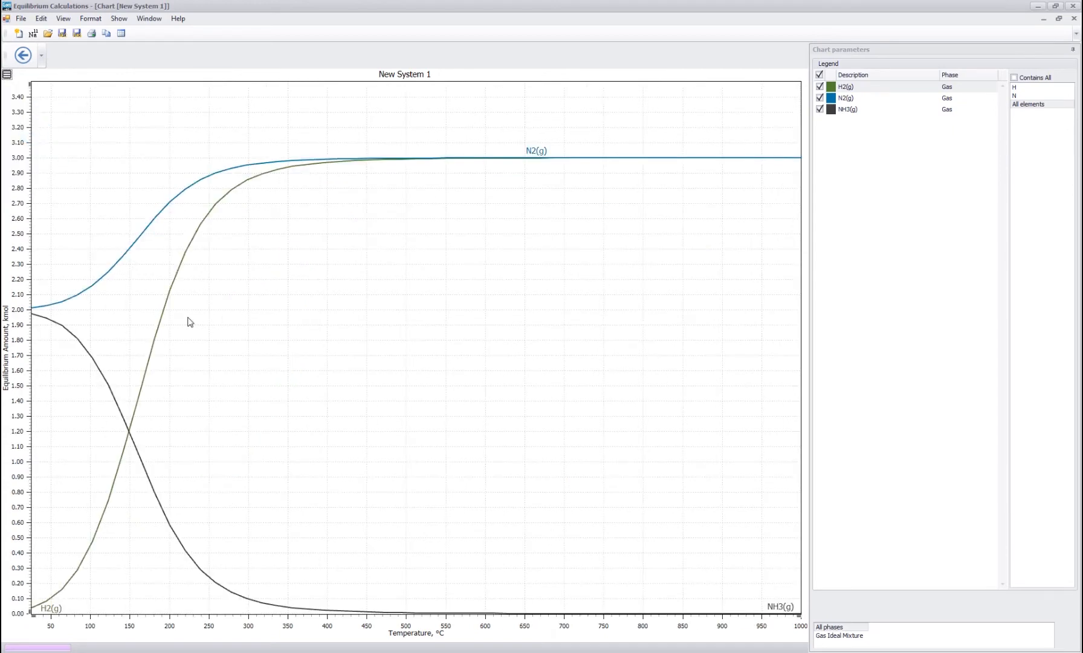
- Pan and zoom the chart far away from the curves and refresh it to recover the default view
left_click(312, 253)
left_click(357, 320)
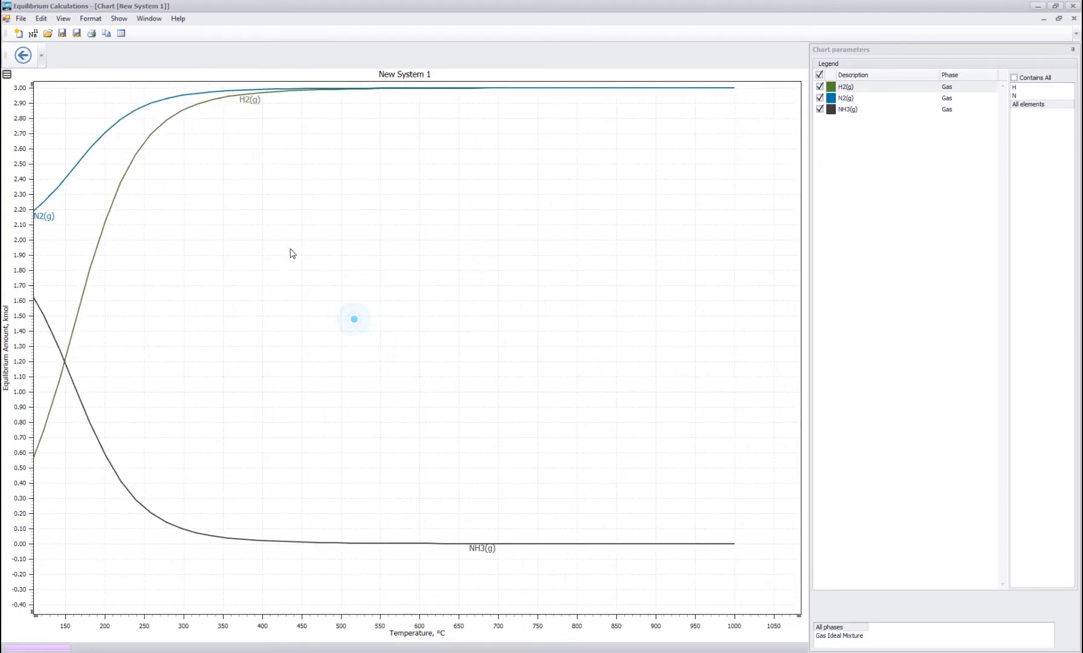
left_click(402, 227)
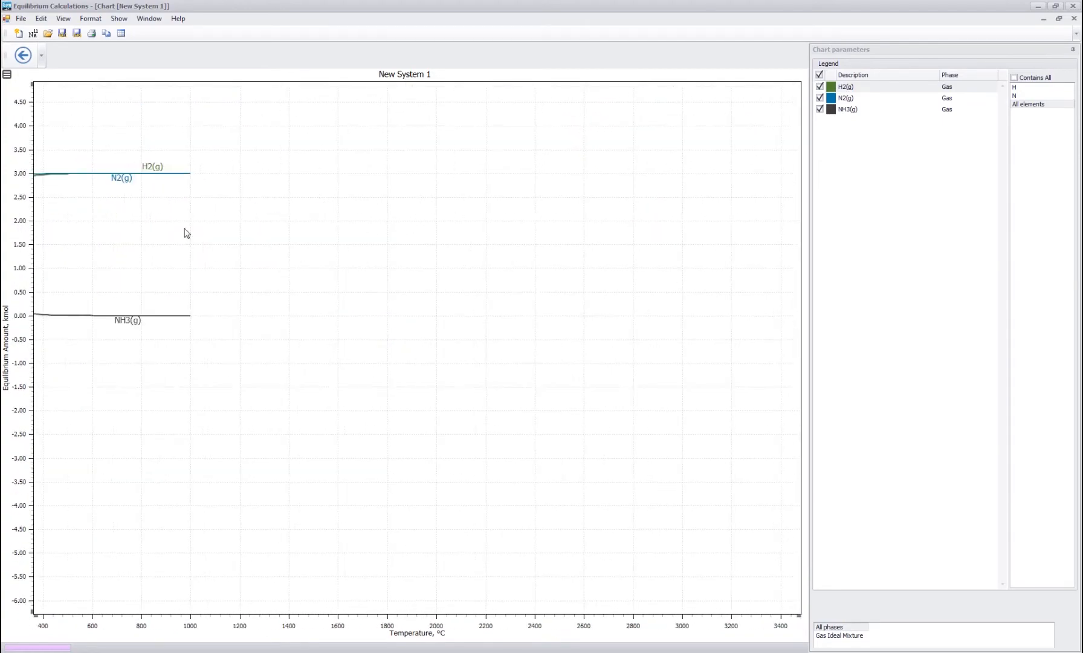
left_click(186, 233)
left_click(368, 232)
left_click(189, 212)
left_click(322, 215)
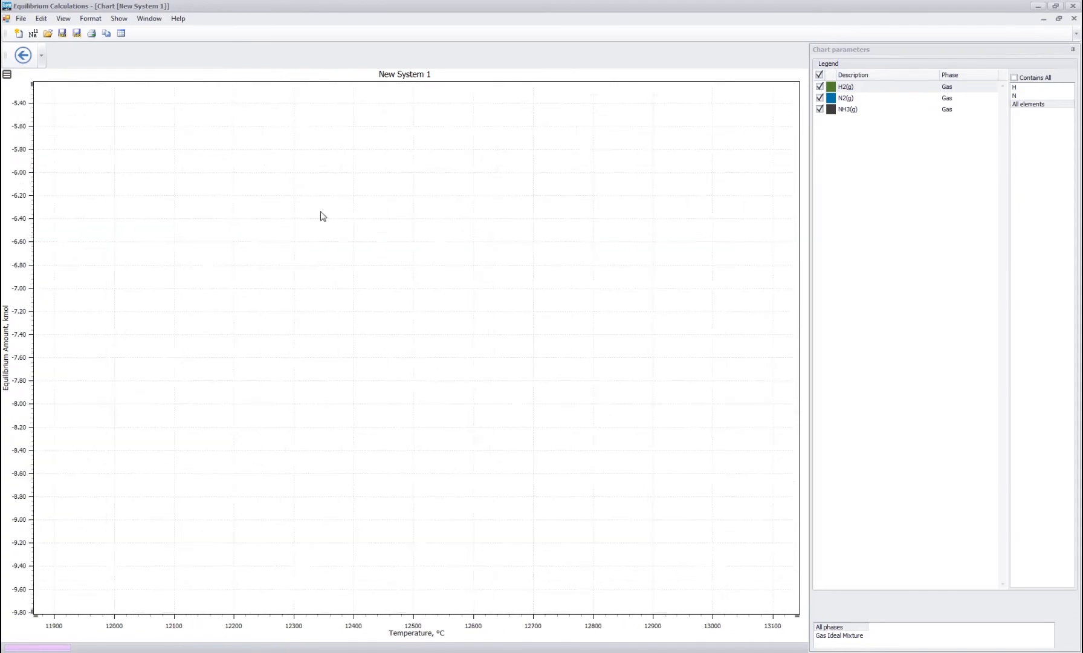
left_click(157, 203)
left_click(305, 215)
left_click(292, 244)
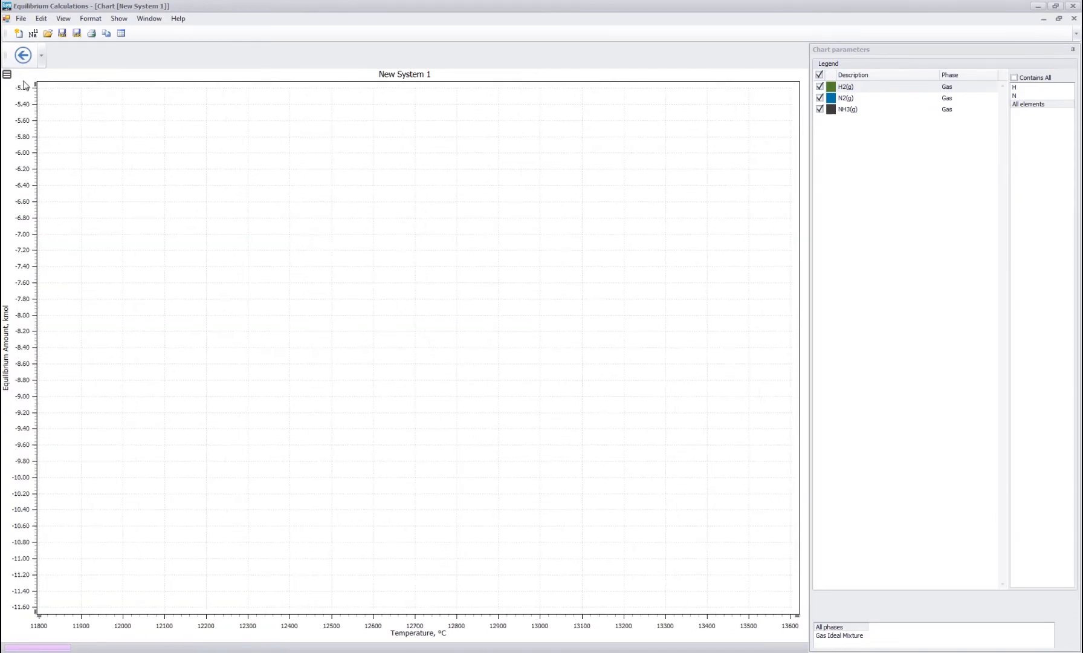
left_click(7, 74)
left_click(34, 136)
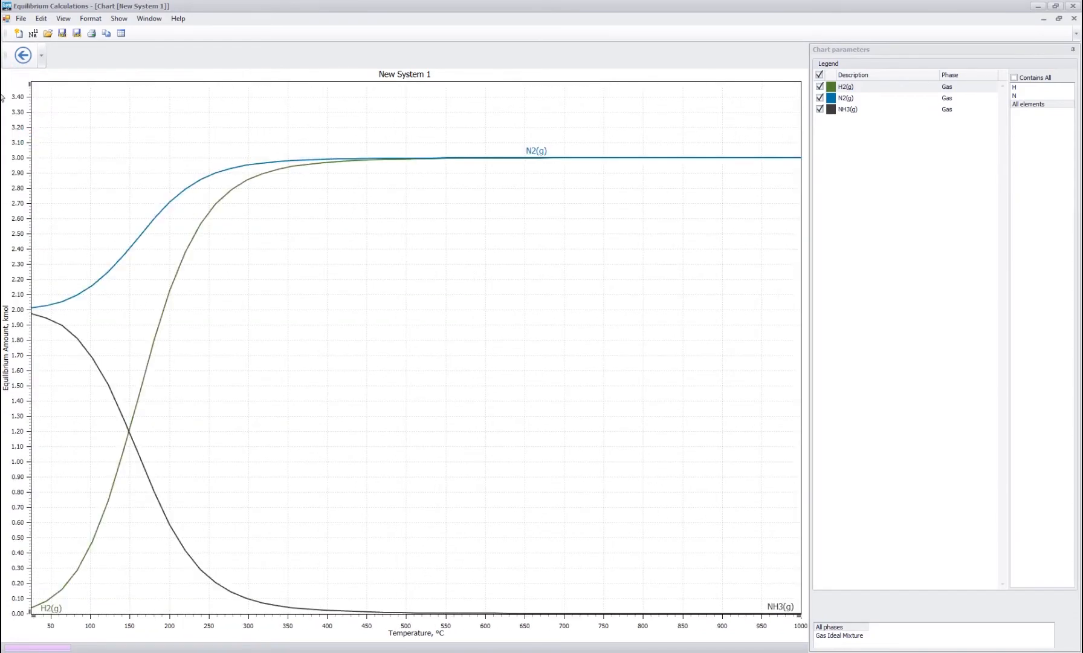
- Review the chart format settings for General, X-axis, Y-axis, Legend box and Line Series, and accept them as they are
left_click(7, 74)
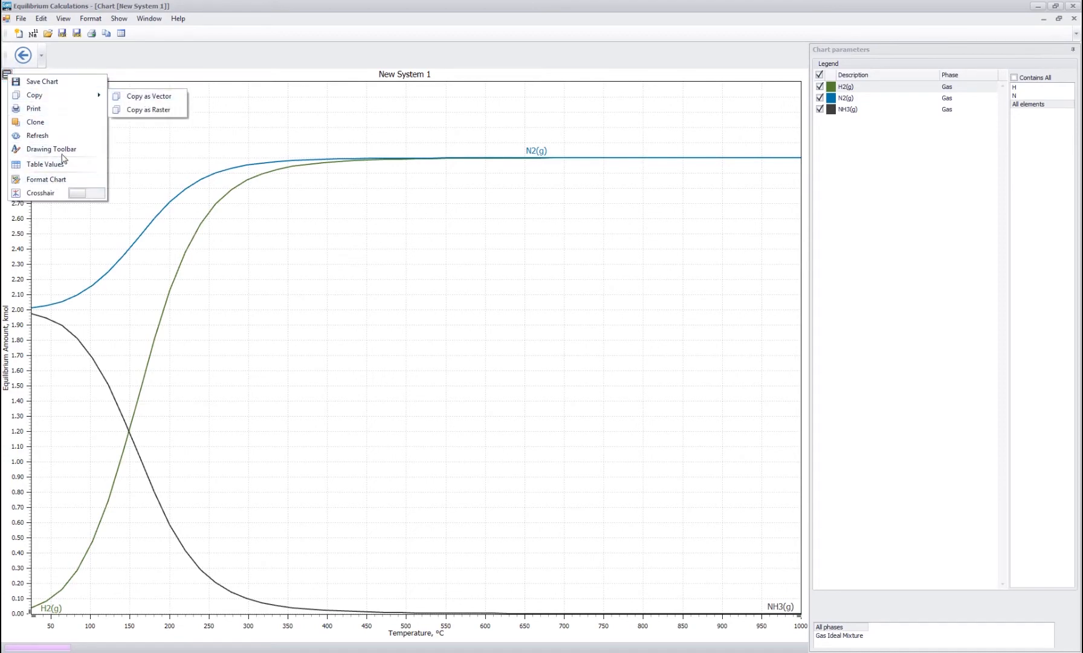
left_click(51, 185)
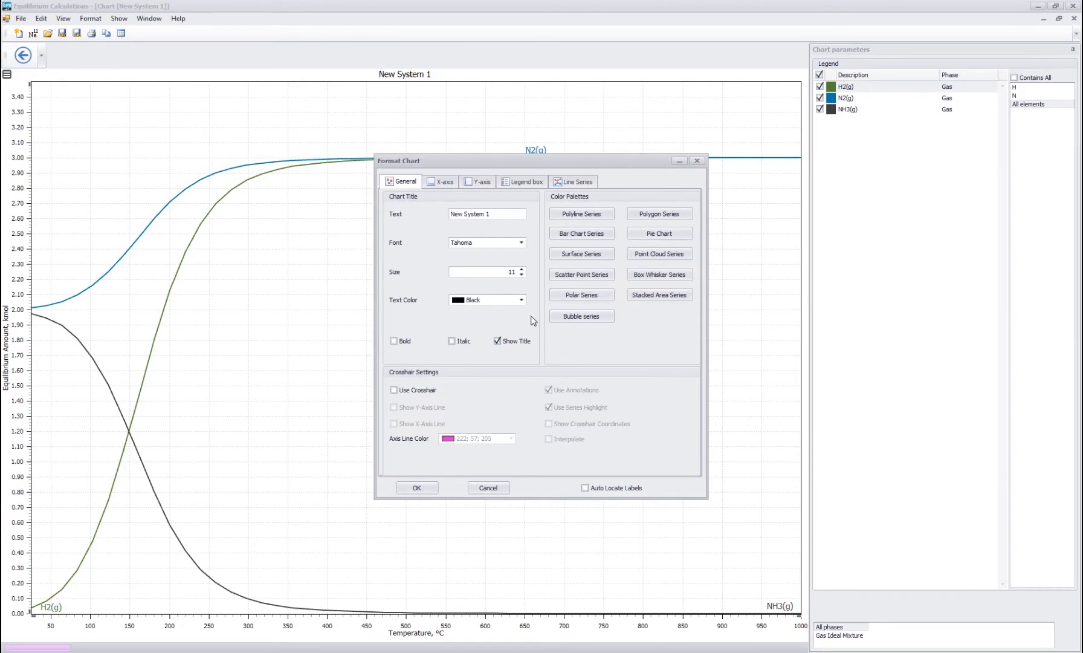
left_click(445, 181)
left_click(481, 181)
left_click(521, 181)
left_click(571, 181)
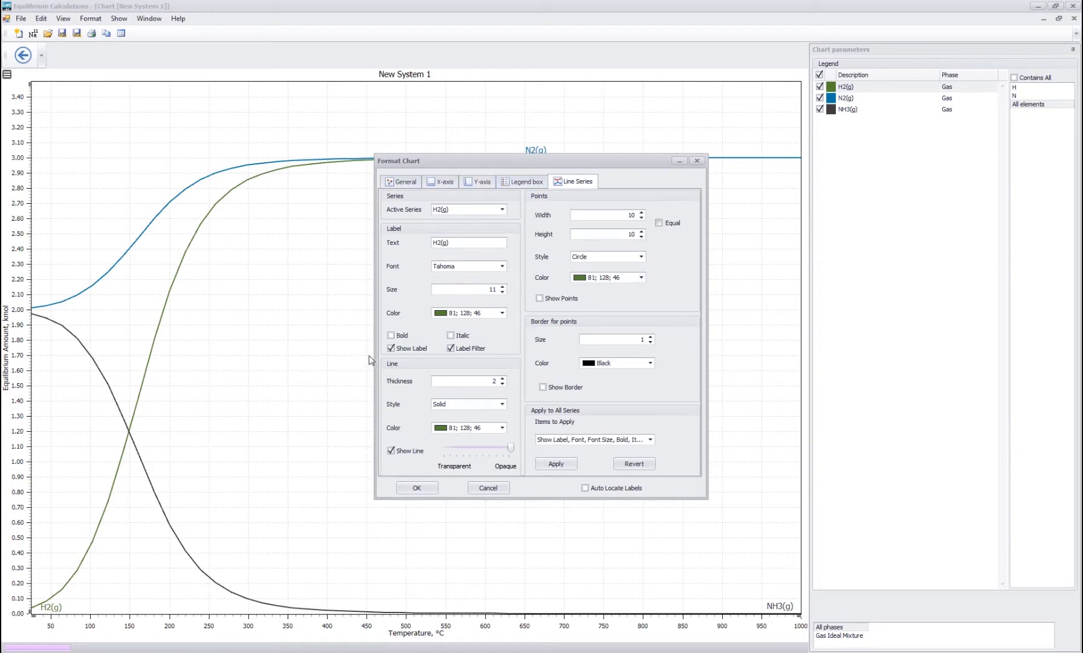
left_click(403, 183)
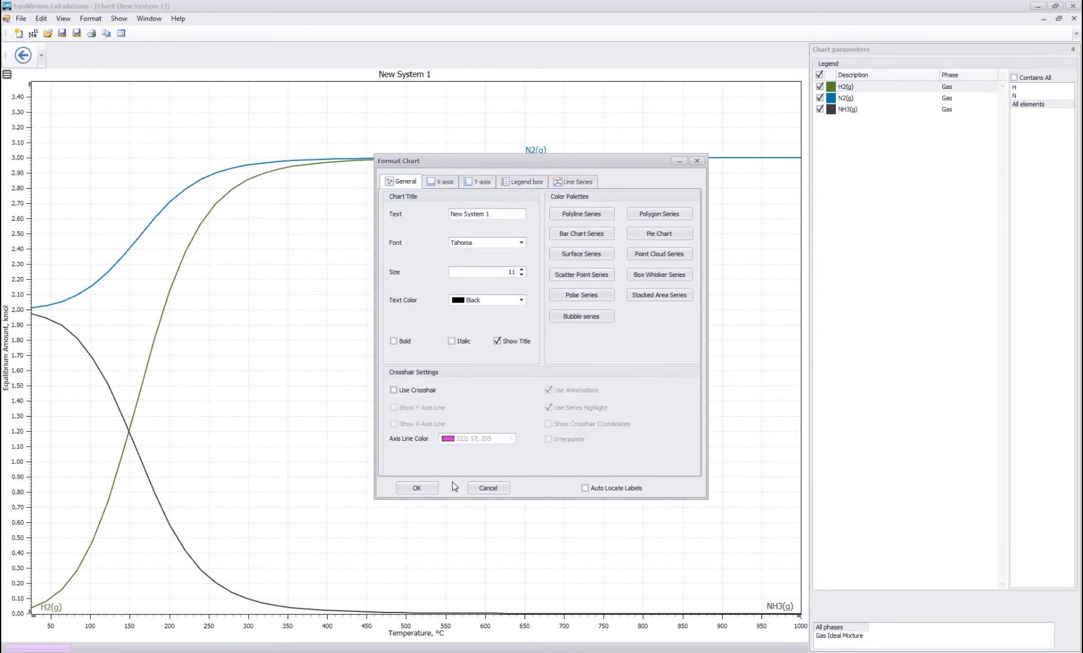
left_click(417, 488)
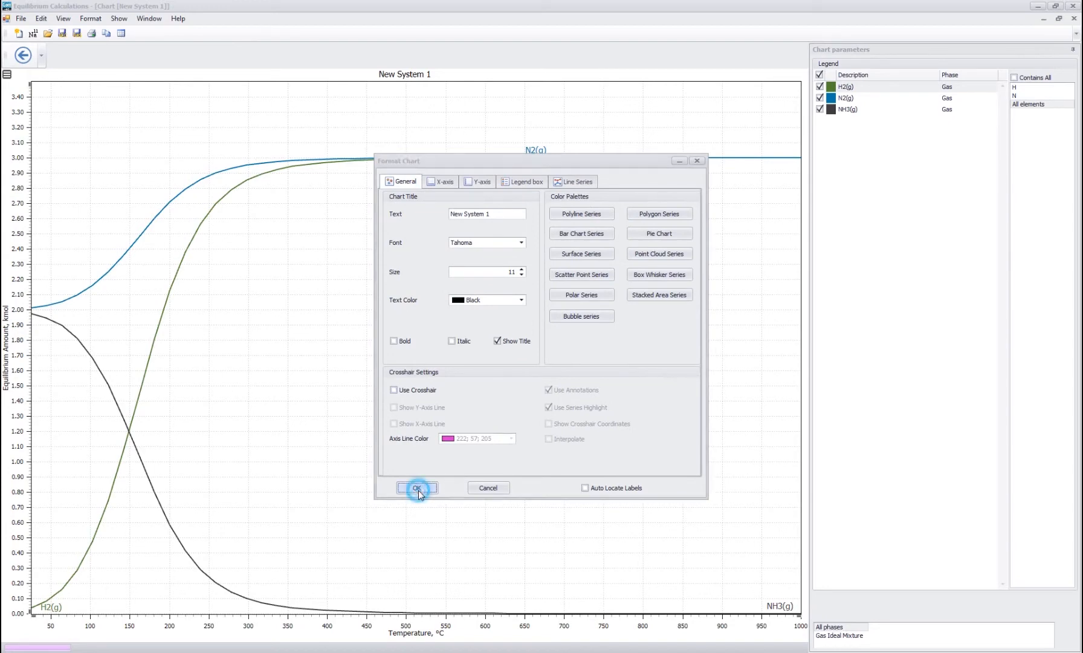
- Leave the equilibrium chart, cancel the axis data selection and return to the species sheet
left_click(389, 369)
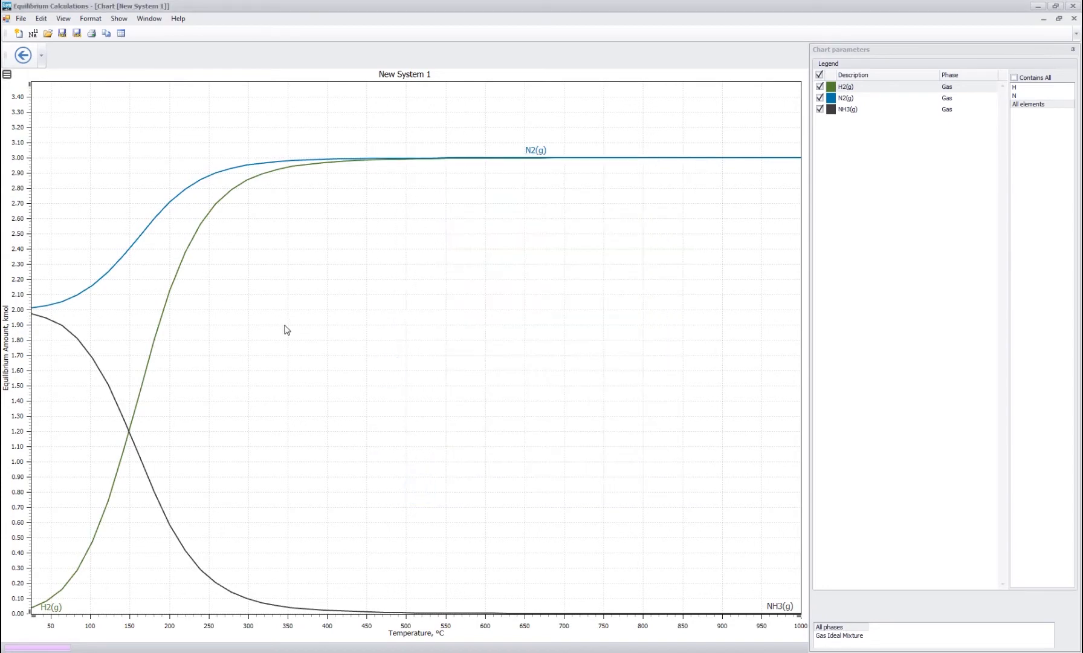
left_click(23, 55)
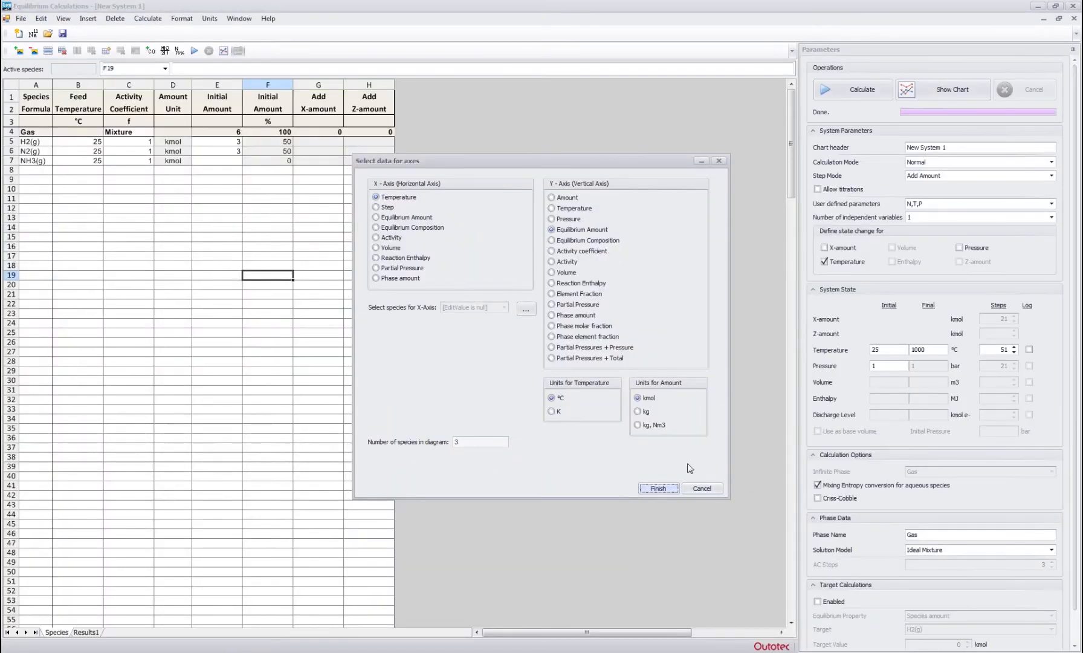
left_click(703, 489)
left_click(266, 239)
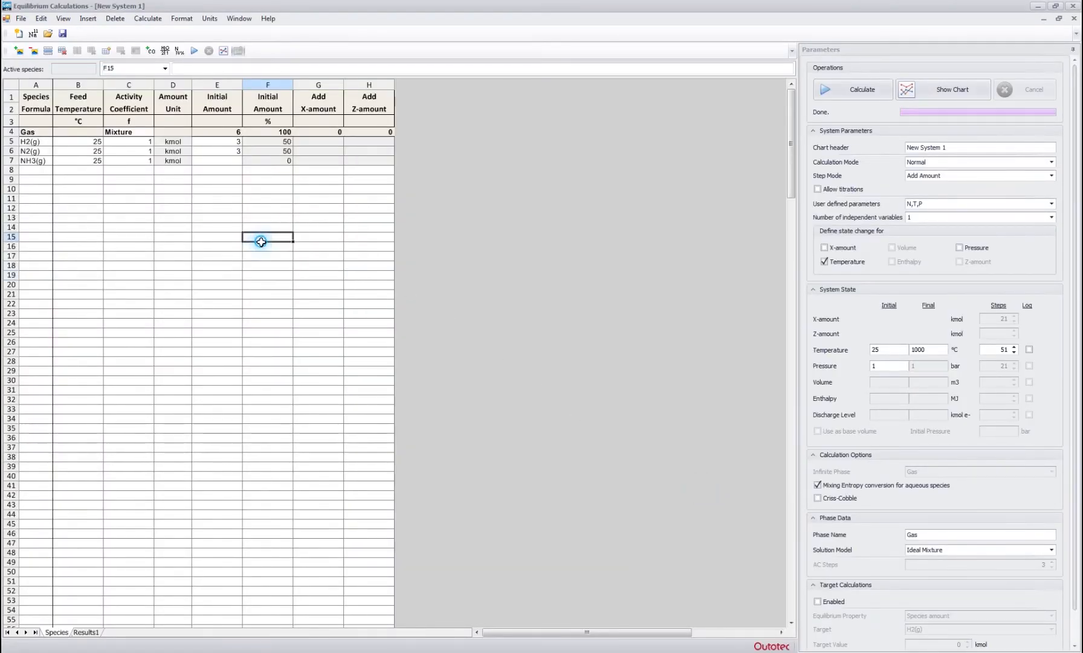
- Examine the Gas phase row and its species H2(g), N2(g) and NH3(g) in the species sheet
left_click(132, 180)
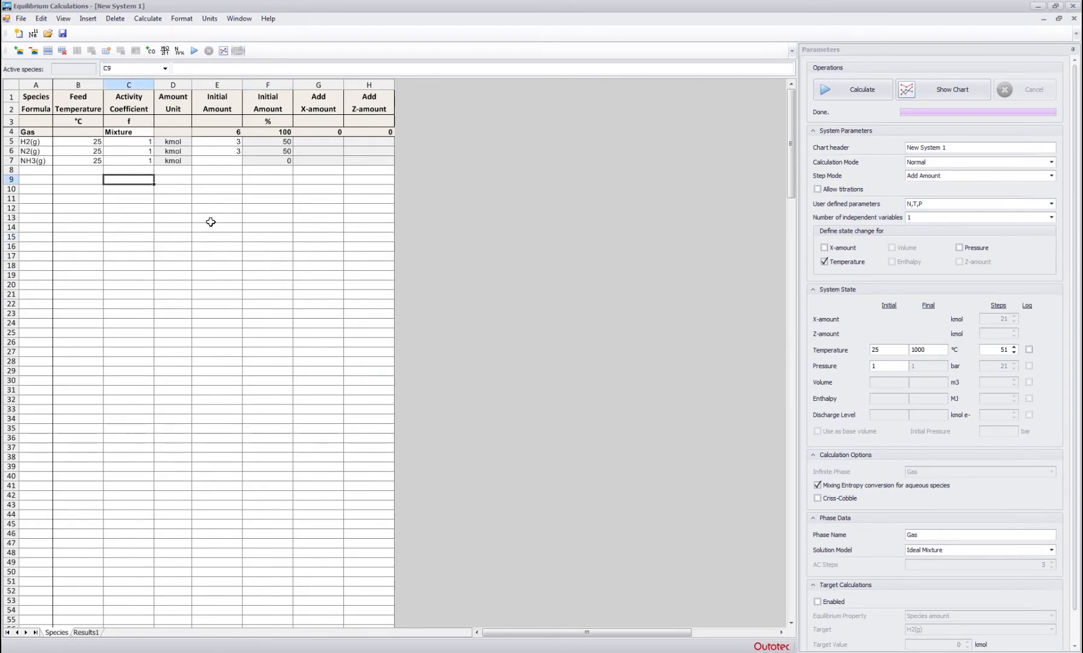
left_click(127, 159)
left_click(72, 162)
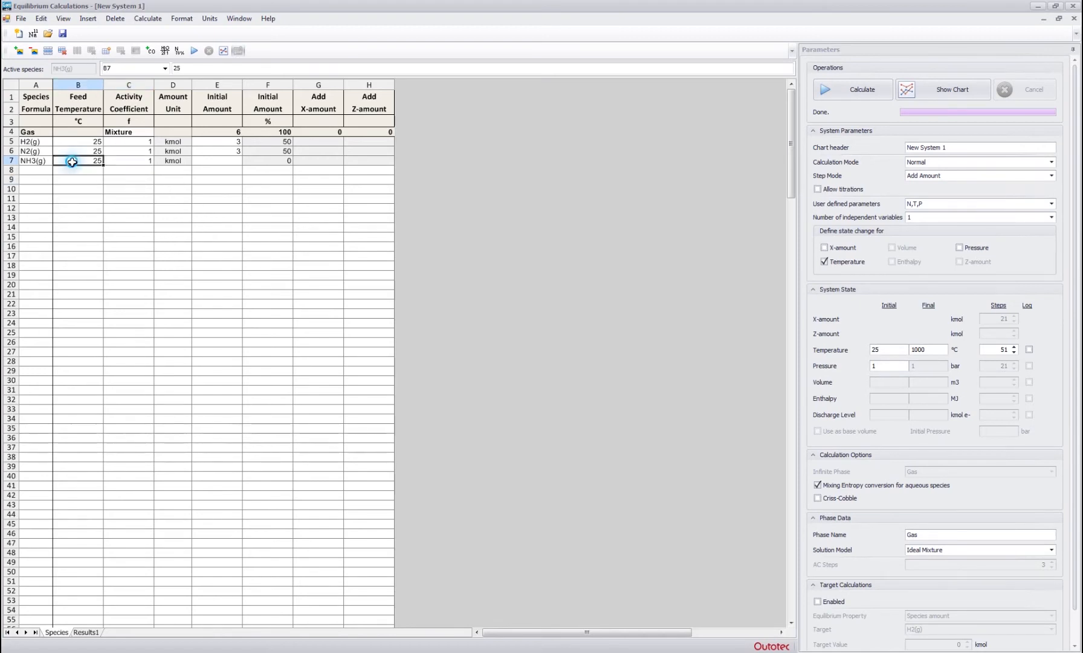
left_click(40, 160)
left_click(40, 142)
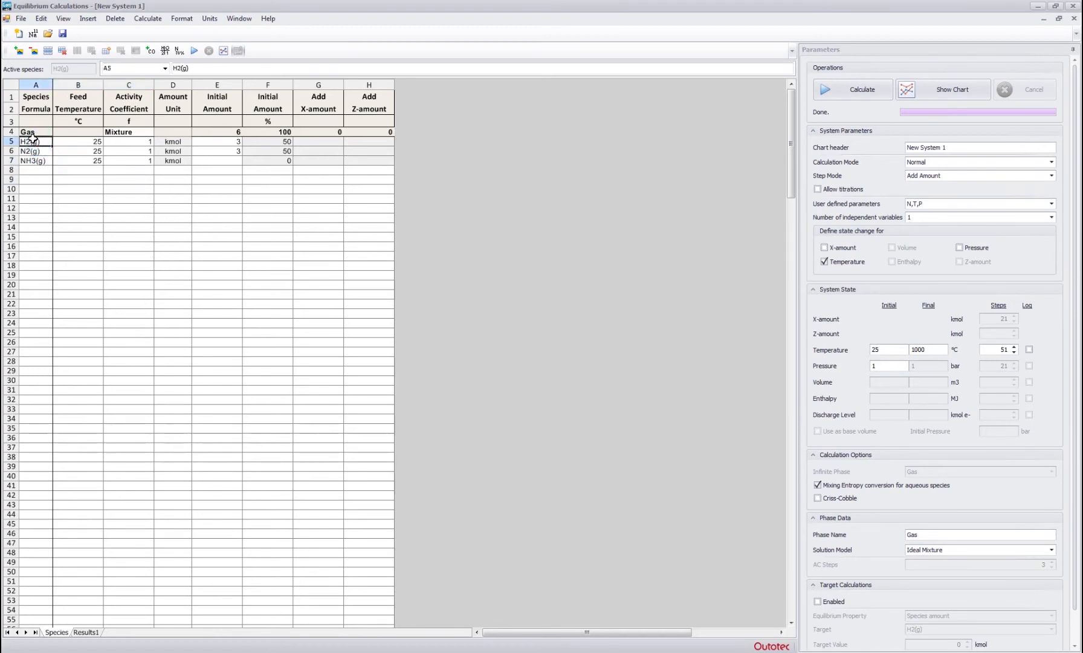
left_click(78, 139)
left_click(34, 141)
left_click(34, 132)
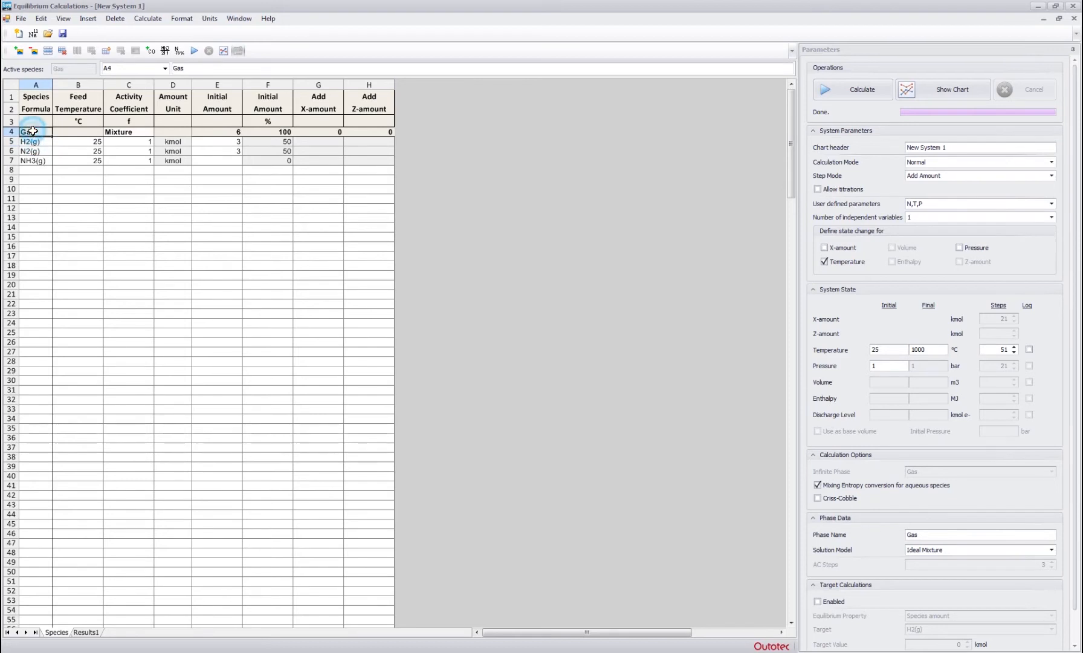
left_click(34, 141)
left_click(33, 151)
left_click(36, 161)
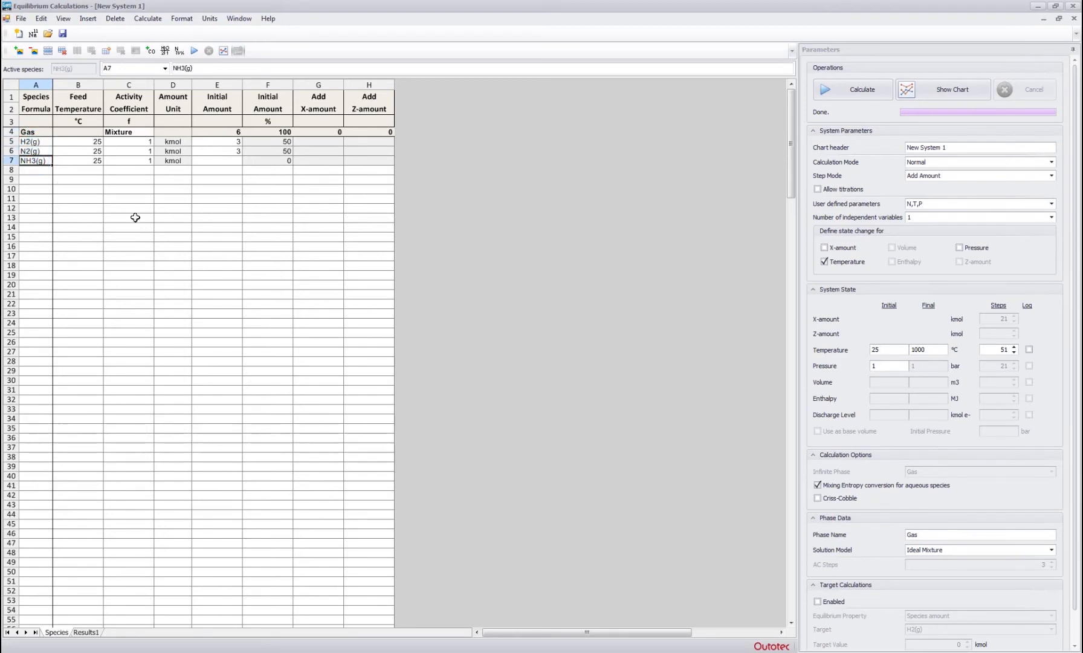
left_click(134, 199)
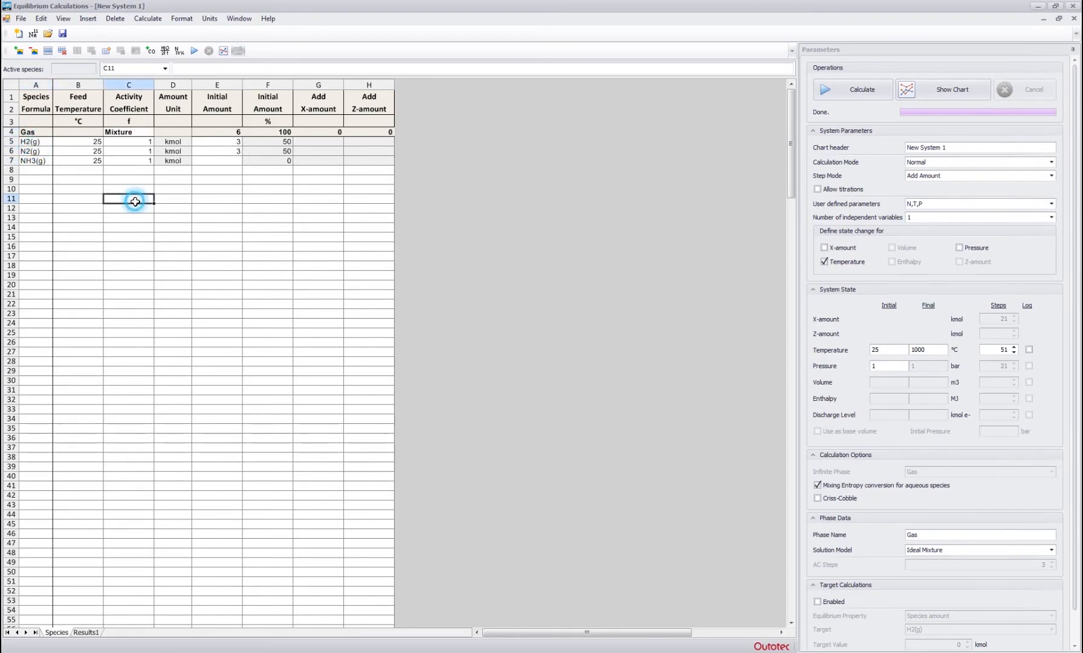
- Inspect the activity coefficient options for the Gas phase and the three species belonging to it
left_click(129, 131)
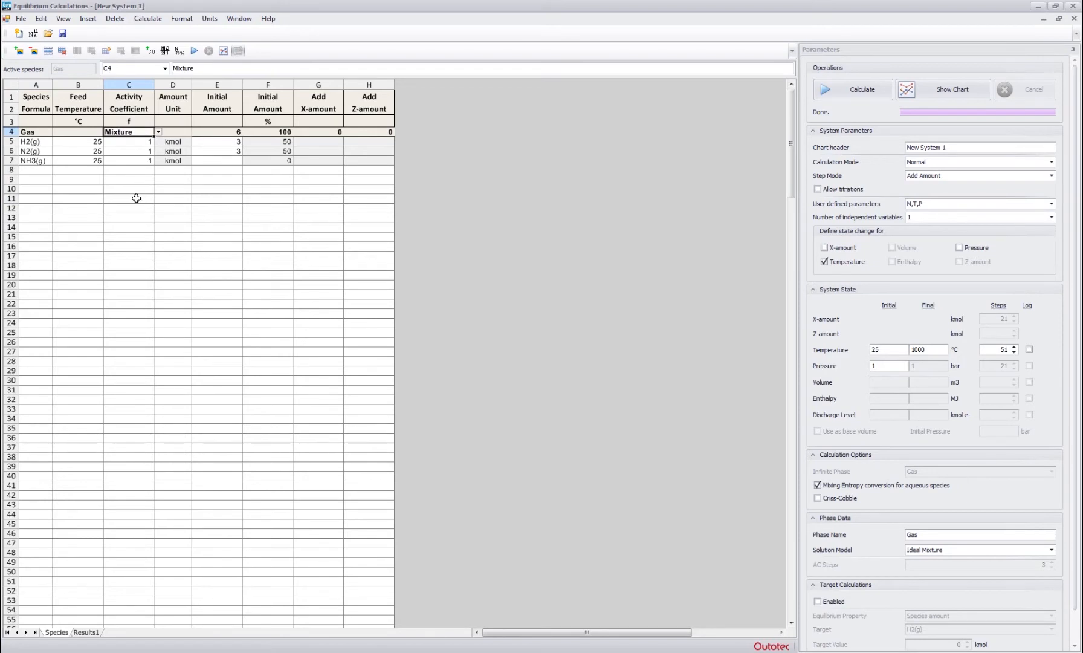
left_click(159, 132)
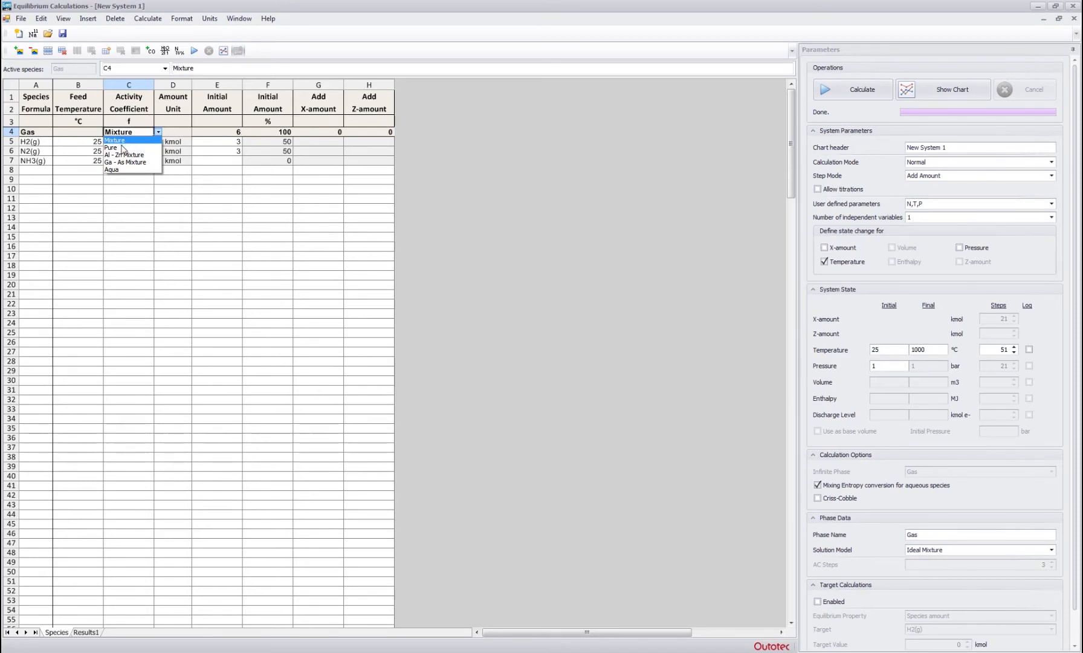
left_click(21, 141)
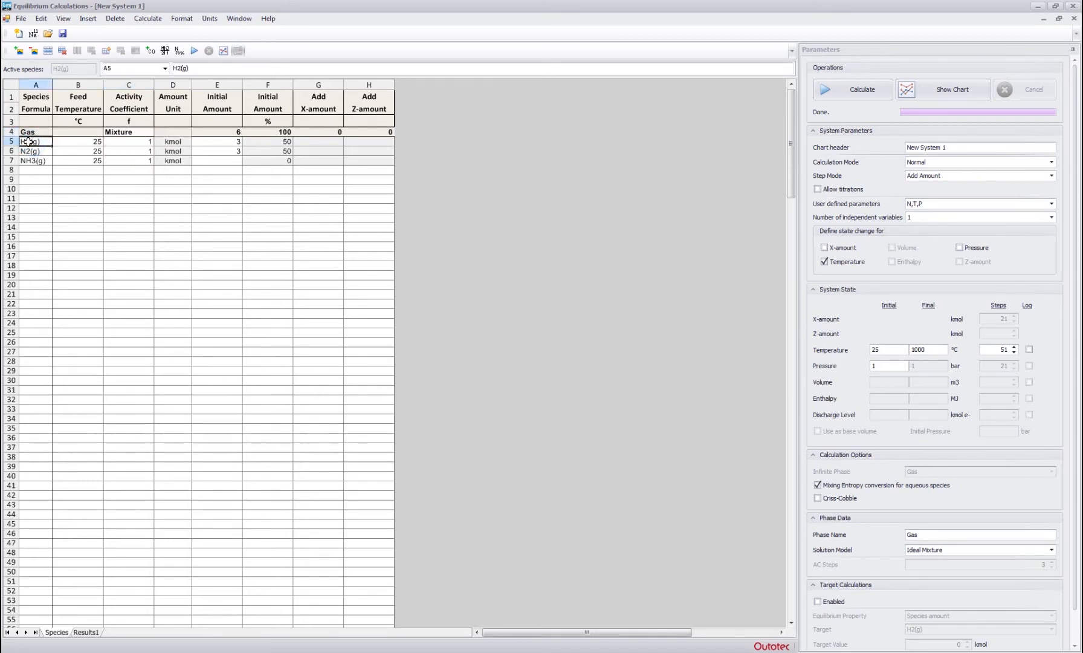
left_click(32, 151)
left_click(33, 161)
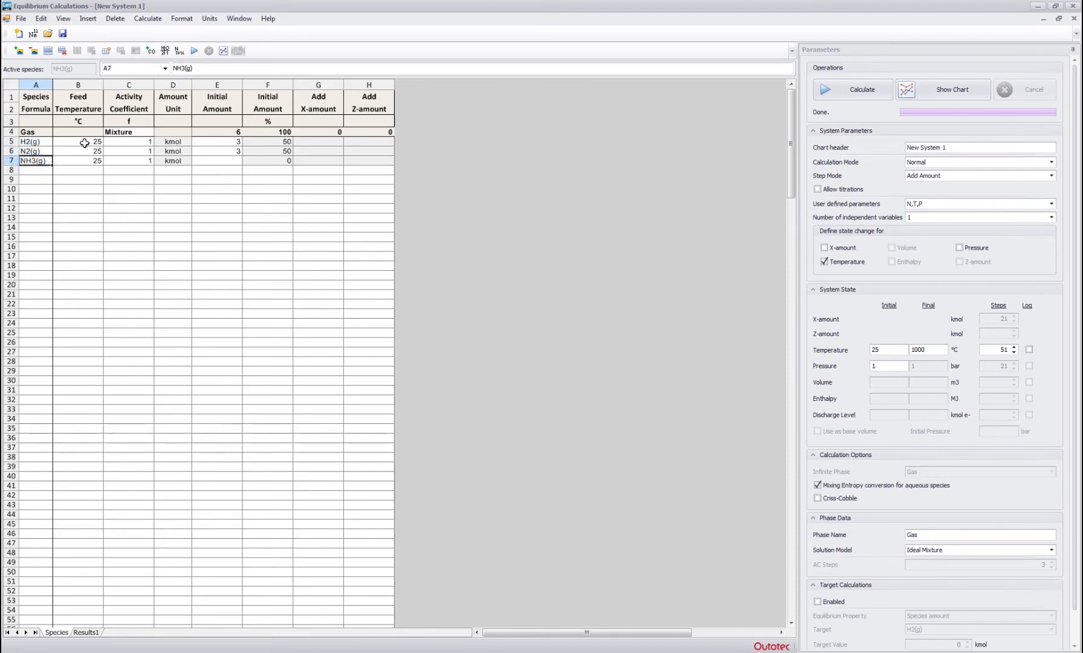
- Set the Gas phase's activity coefficient model to Pure
left_click(146, 132)
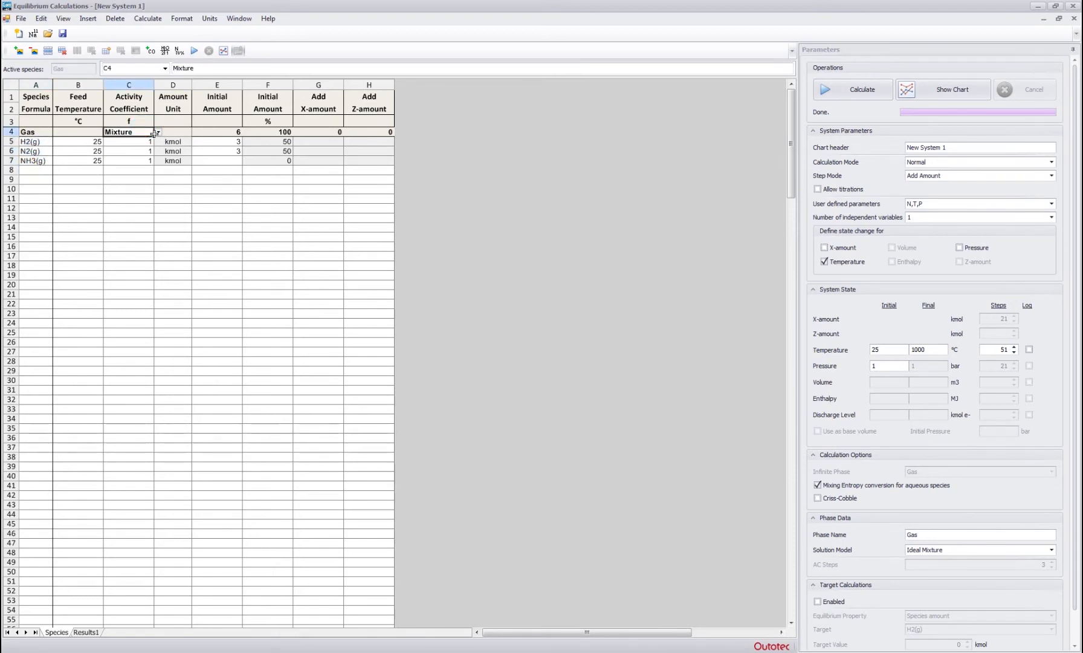
left_click(158, 132)
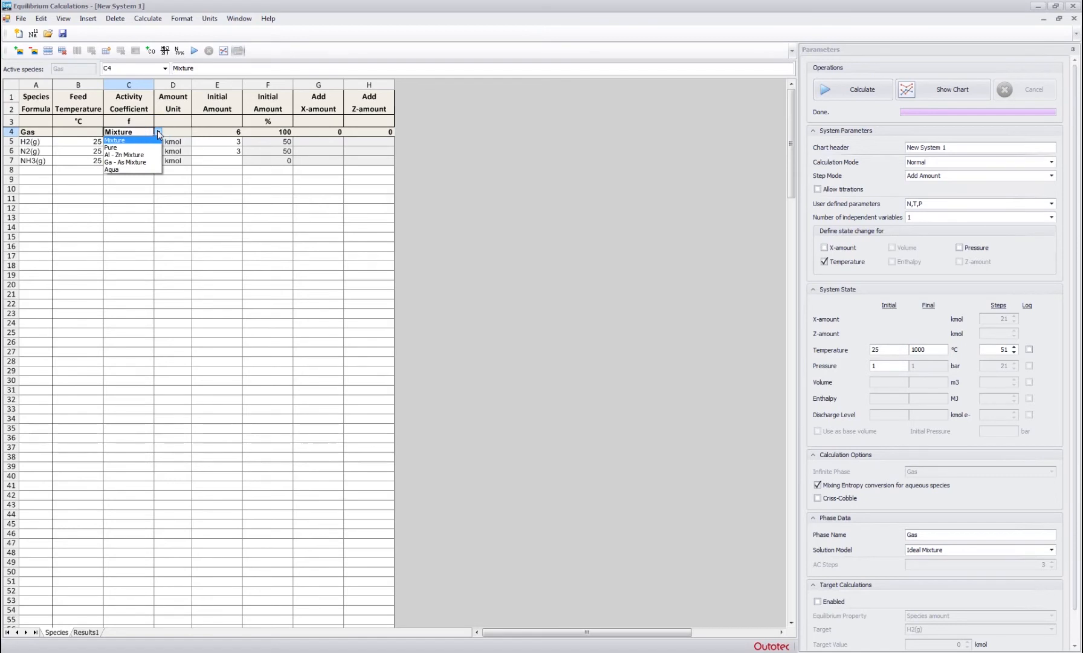
left_click(123, 141)
left_click(158, 132)
left_click(118, 148)
left_click(218, 246)
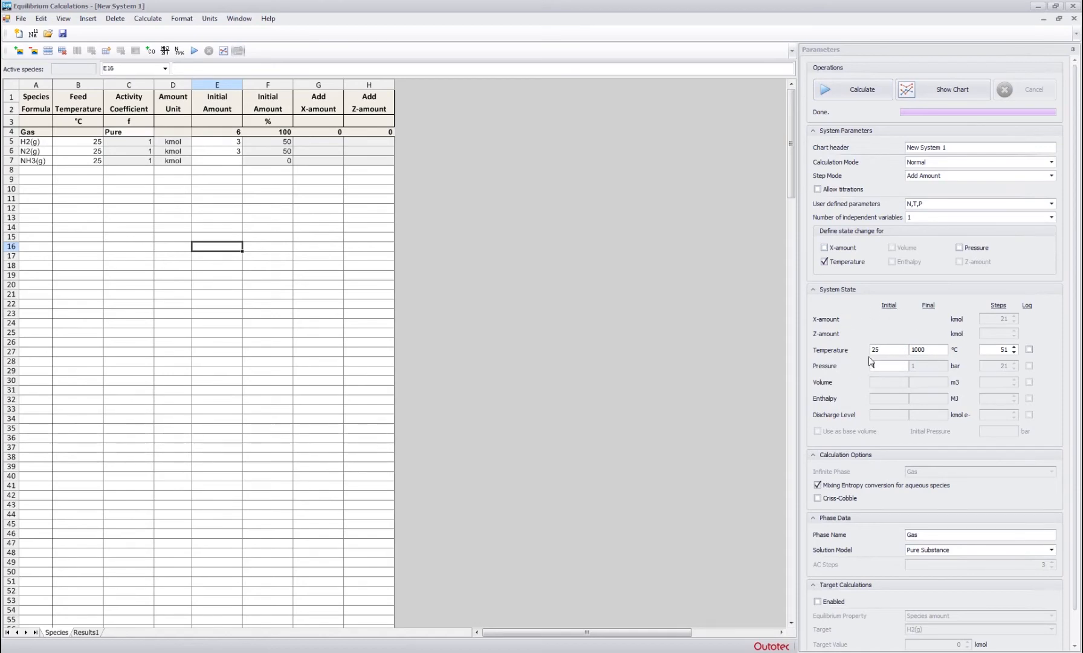
- Chart the equilibrium amounts of the gas species treated as pure substances against temperature, and return to the species sheet
left_click(937, 89)
left_click(656, 519)
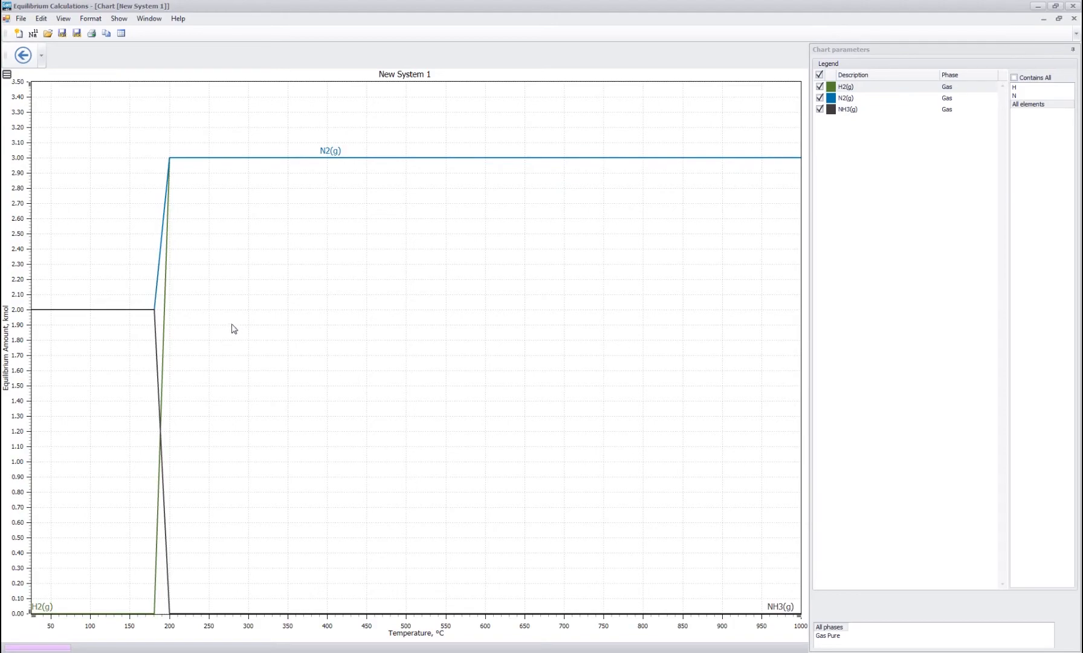
left_click(23, 55)
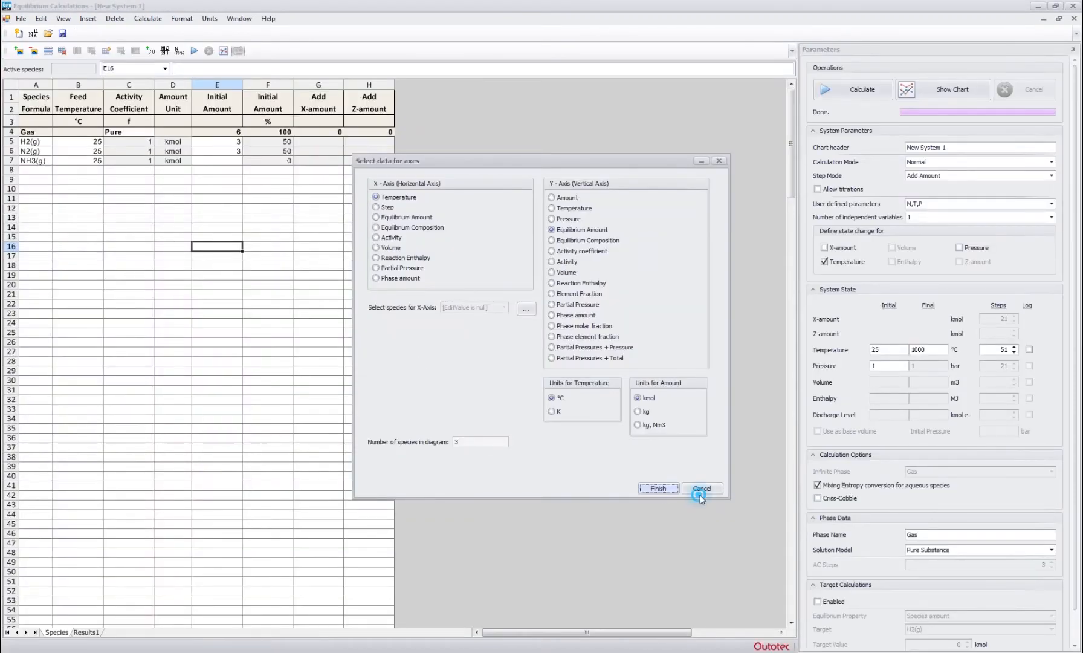
left_click(699, 495)
left_click(205, 227)
left_click(272, 236)
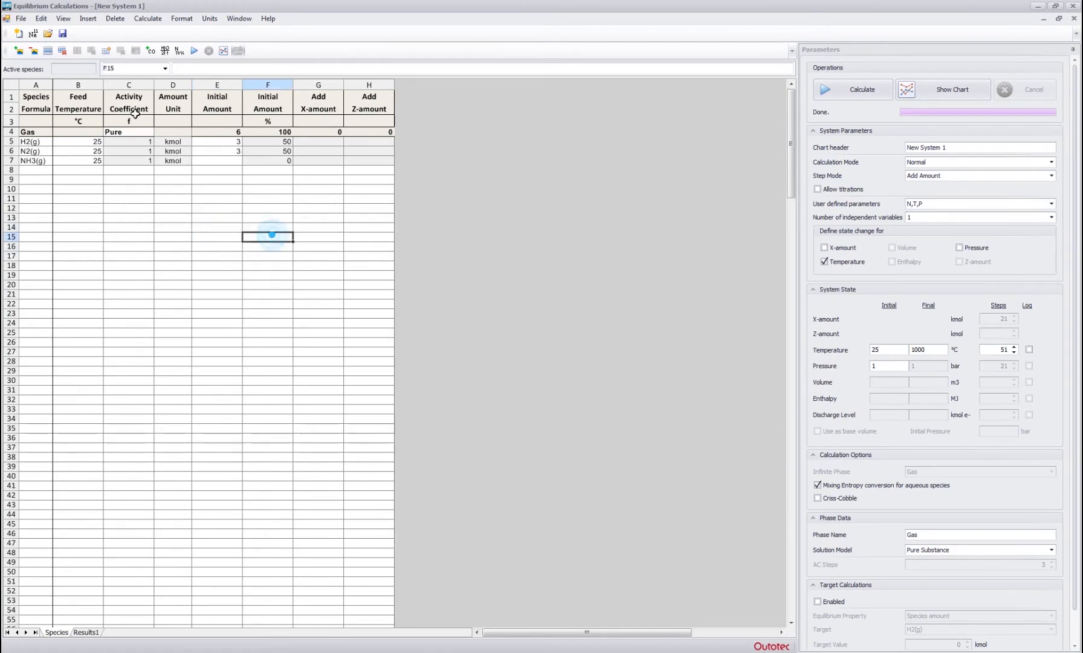
- Restore the Gas phase's activity coefficient model to Mixture
left_click(126, 132)
left_click(158, 133)
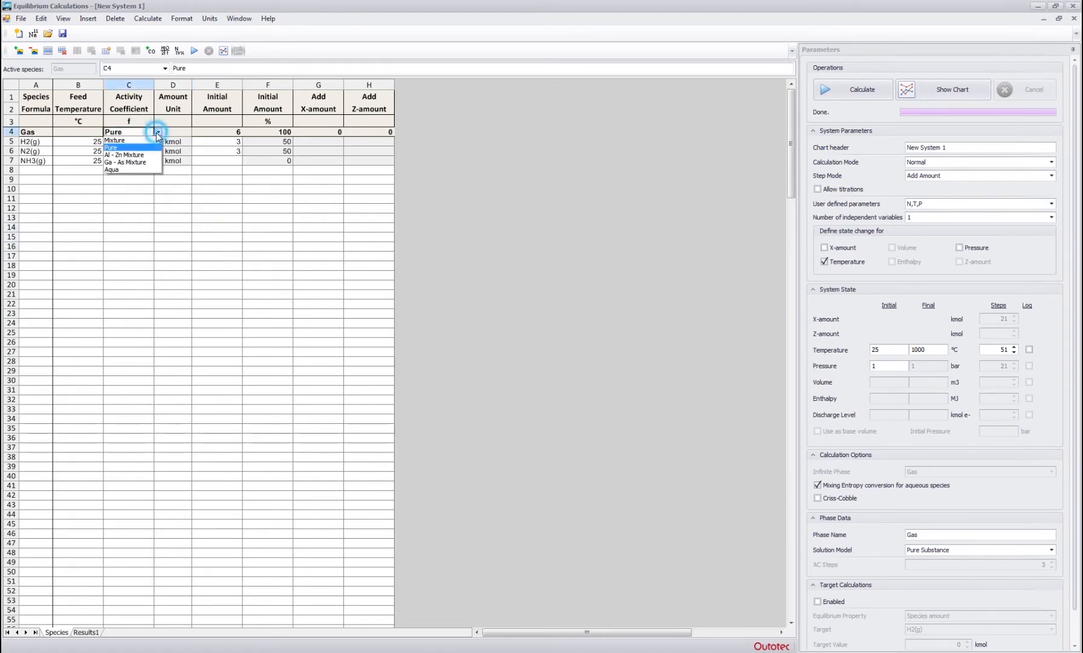
left_click(122, 142)
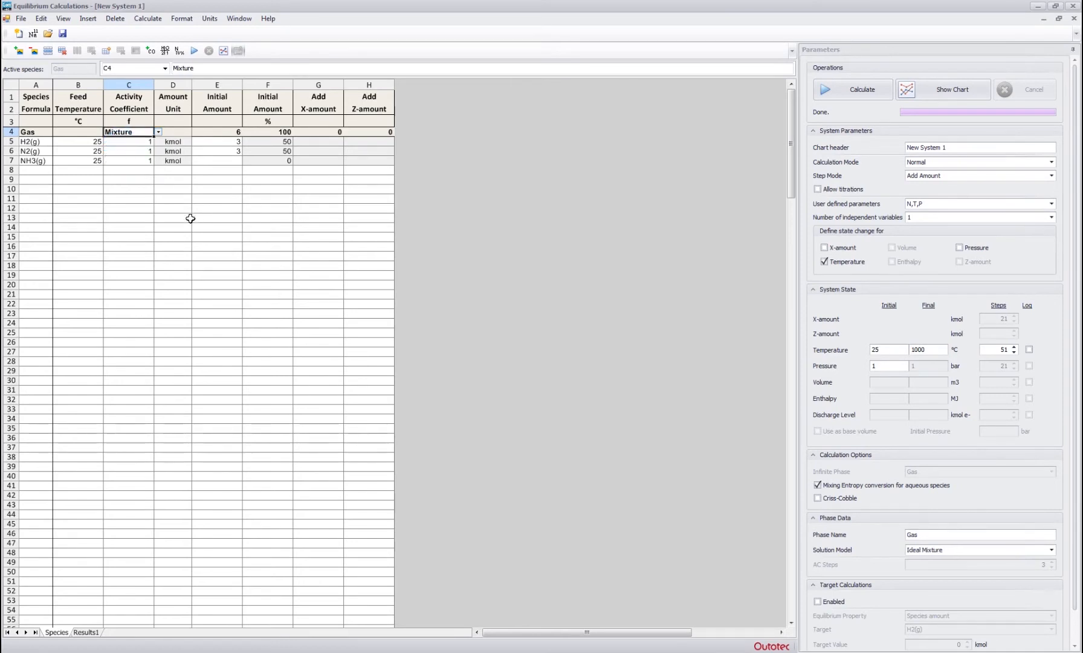
- Review the solution models offered for the Gas phase, including Al - Zn Mixture, Ga - As Mixture and Aqua, without changing the selection
left_click(159, 131)
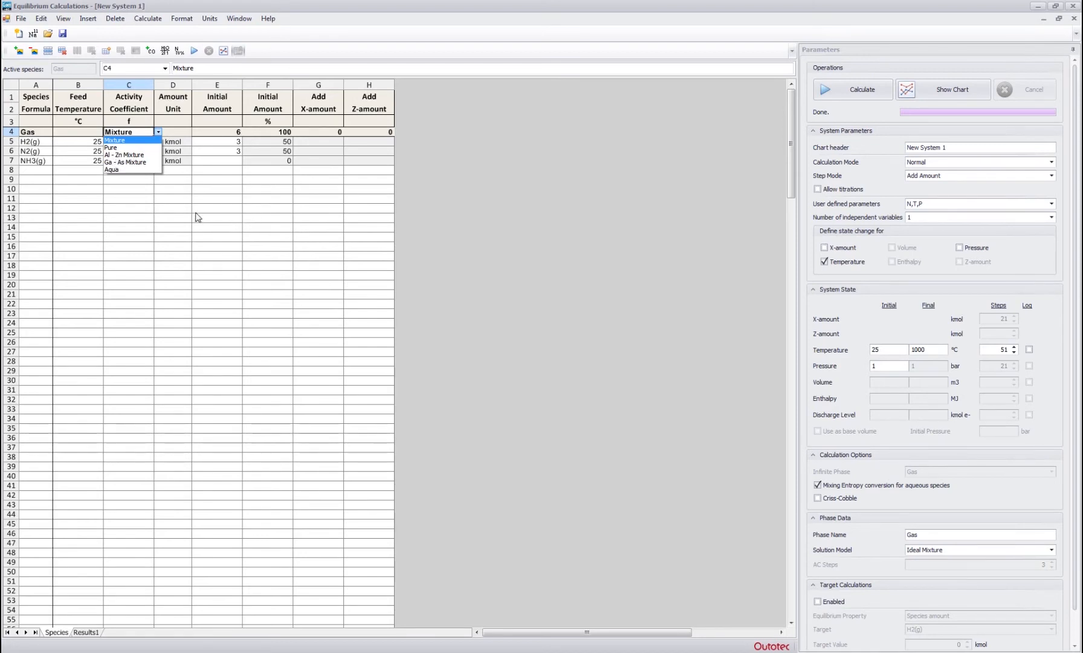
left_click(171, 209)
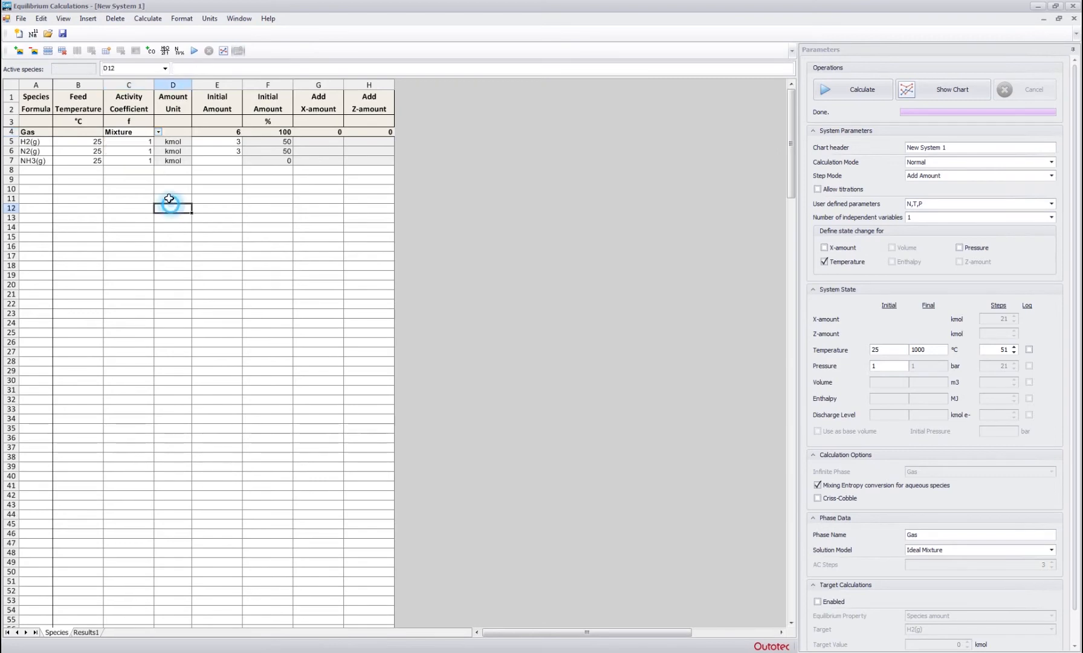
left_click(153, 132)
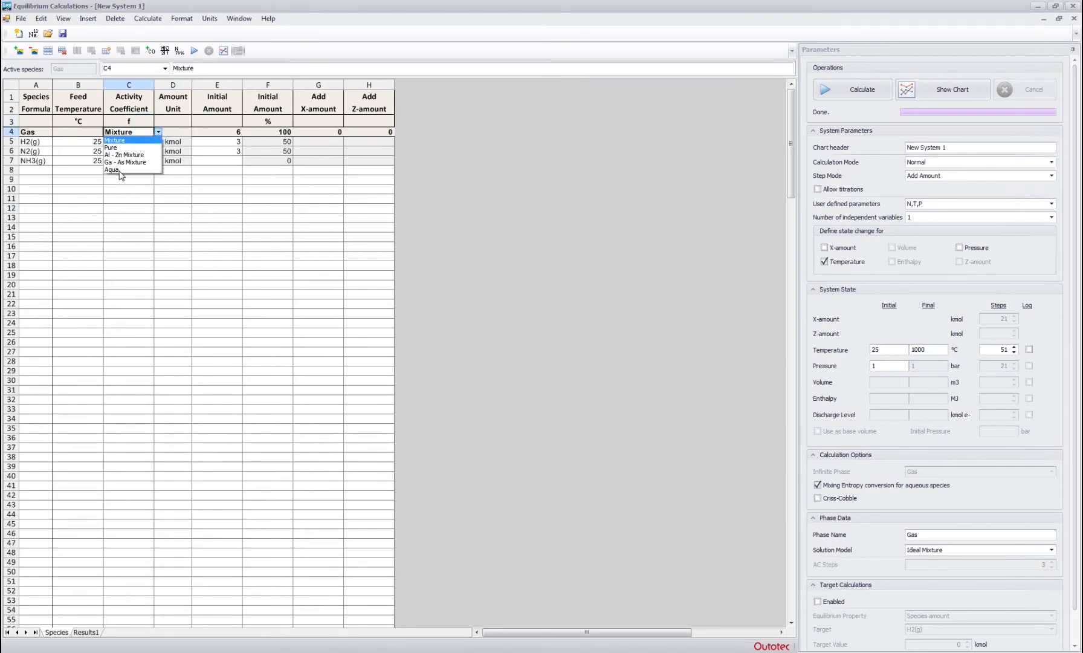
left_click(176, 216)
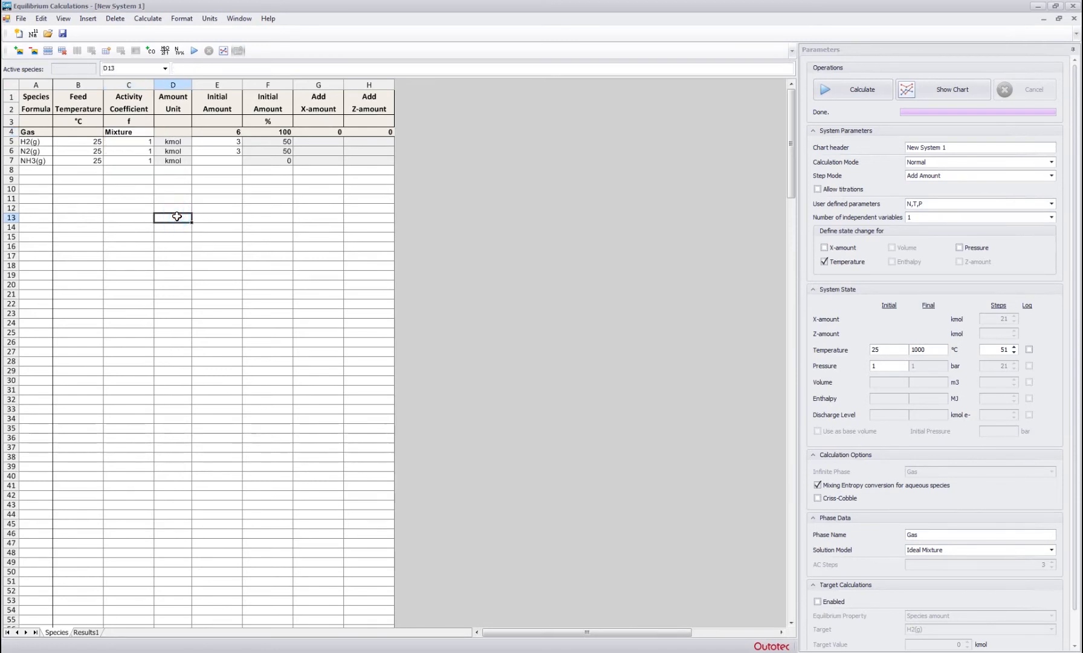
key("Right")
key("Up")
key("Up")
key("Up")
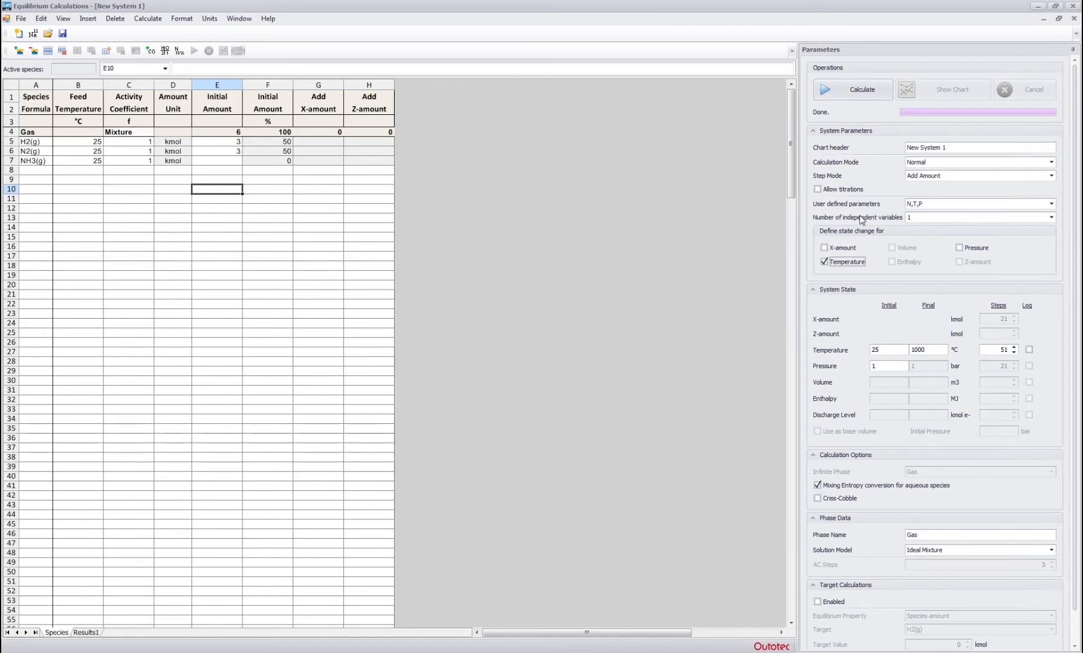
- Set the number of independent variables to 2 and include Pressure in the state change
left_click(953, 217)
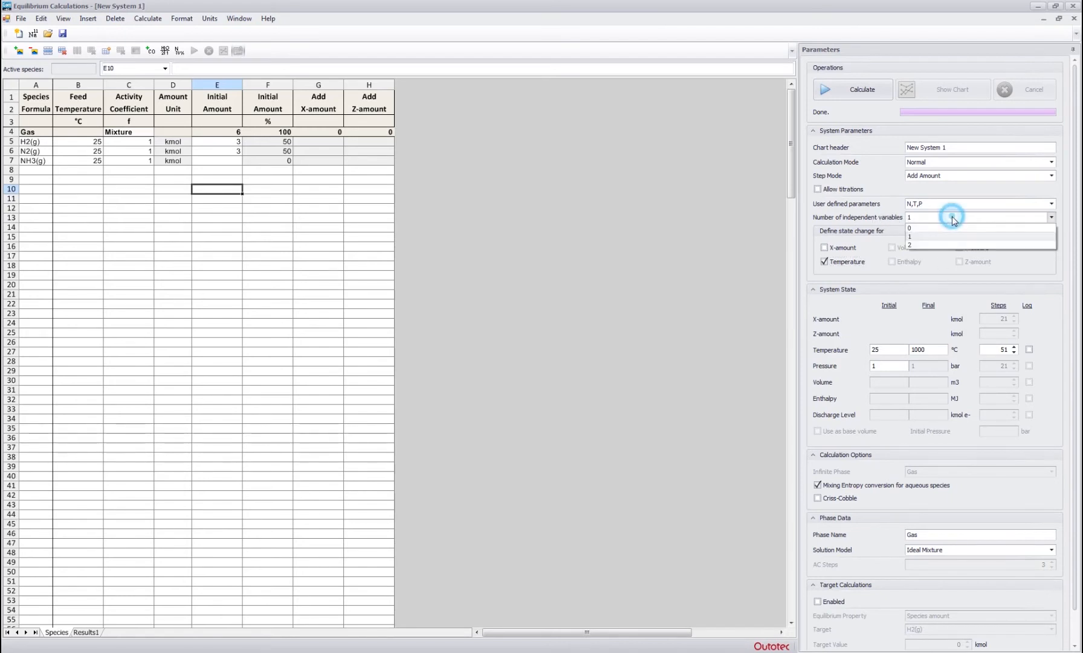
left_click(926, 244)
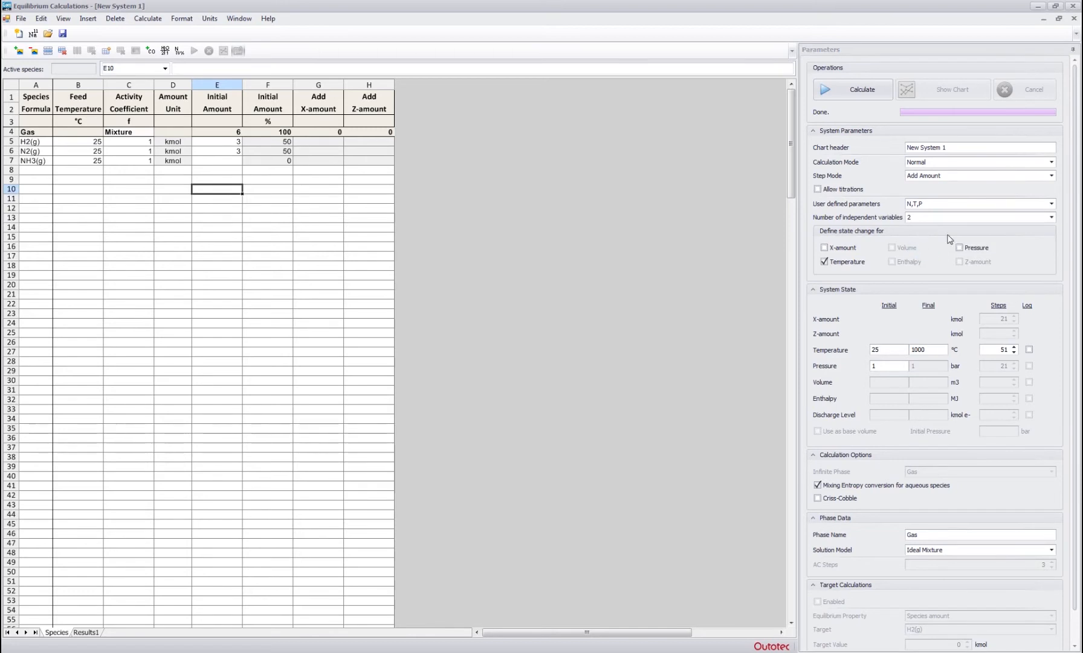
left_click(973, 248)
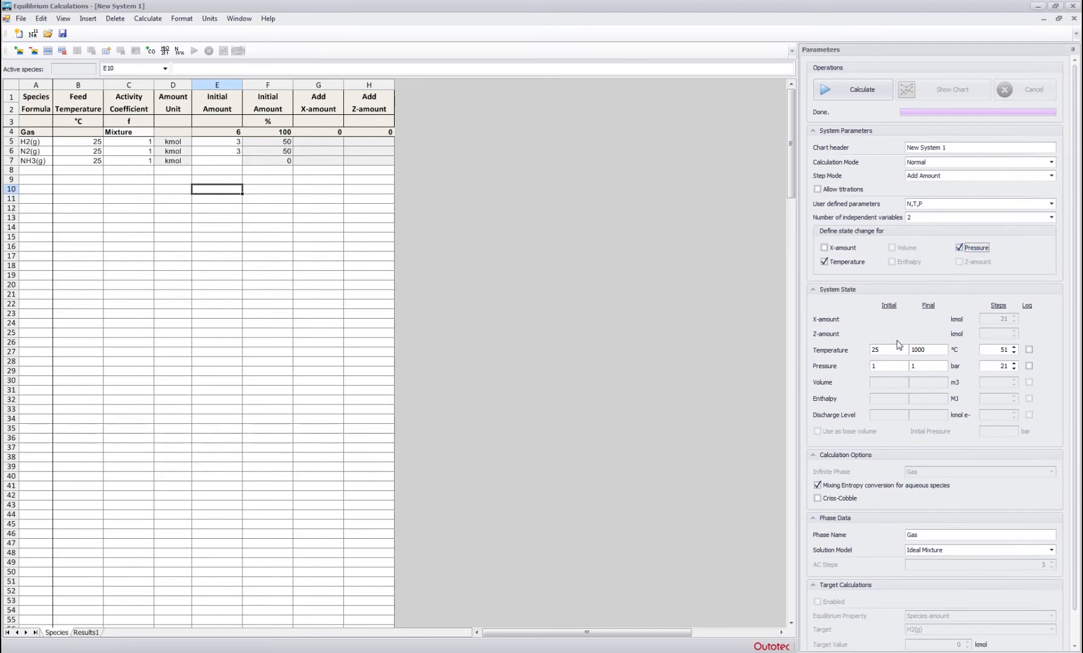
- Set the final pressure to 100 bar with 51 steps and calculate the equilibrium
double_click(924, 366)
double_click(995, 364)
type("51")
left_click(841, 95)
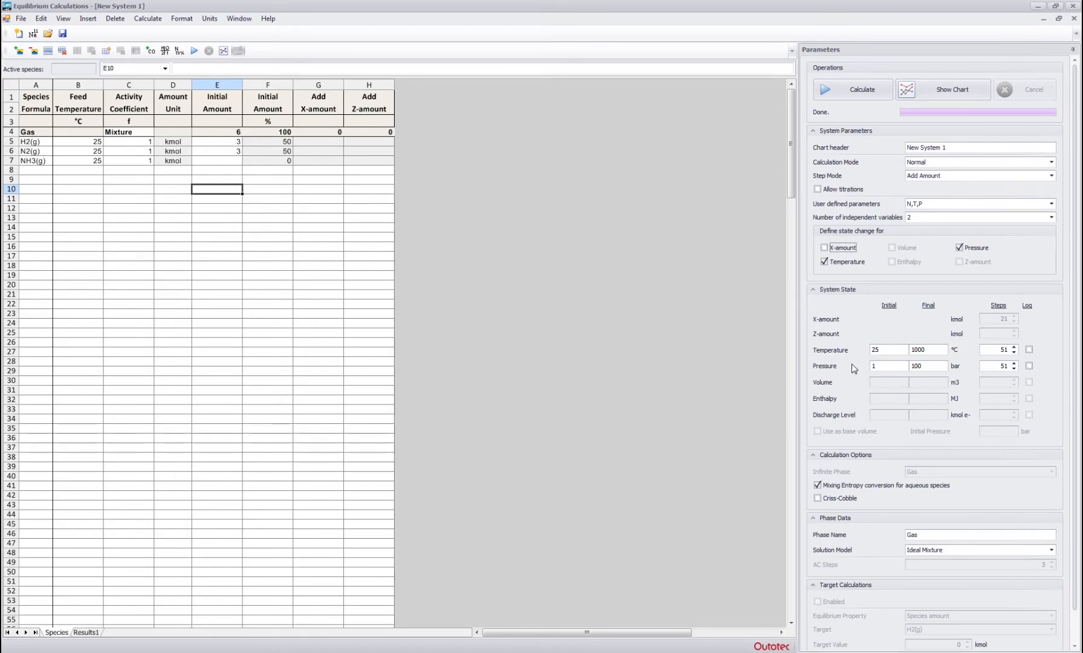
- Create a 3D chart with Temperature on X, Equilibrium Amount on Y and Pressure on Z
left_click(940, 85)
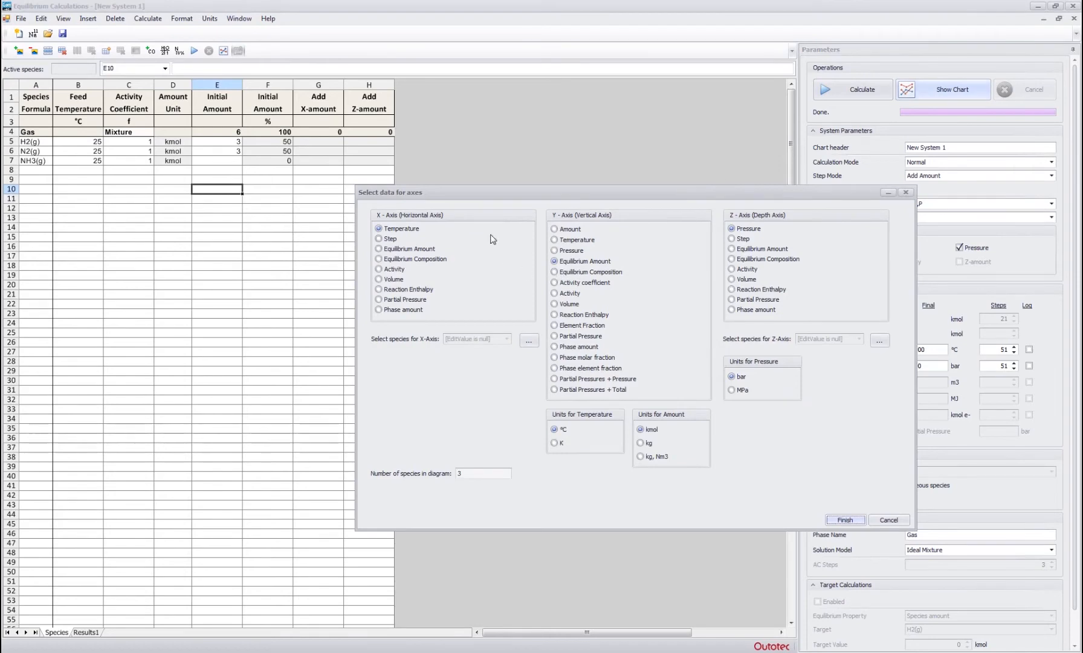
left_click_drag(526, 193, 364, 187)
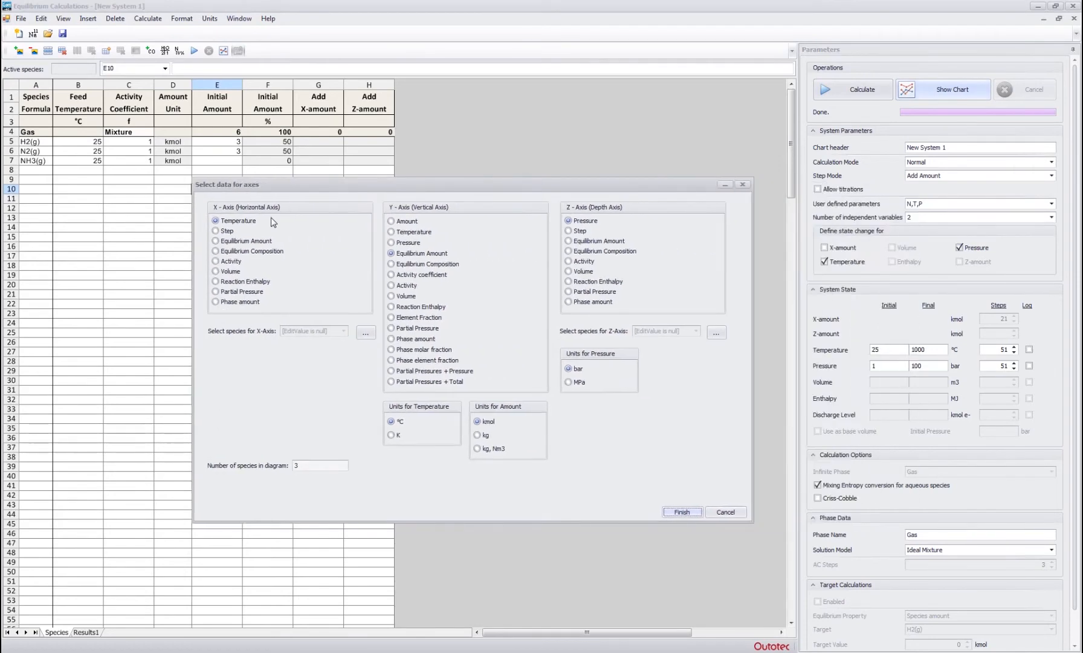
left_click(222, 223)
left_click(412, 252)
left_click(683, 512)
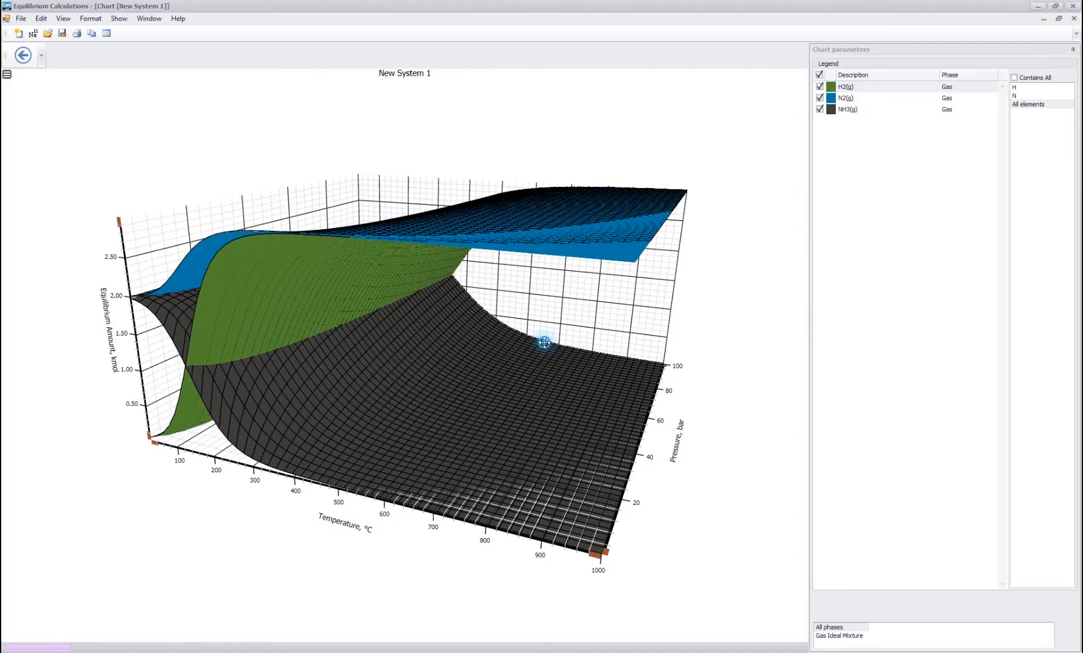
- Rotate the 3D chart to inspect the H2, N2 and NH3 surfaces from several sides
left_click_drag(544, 342, 459, 387)
left_click_drag(261, 374, 391, 473)
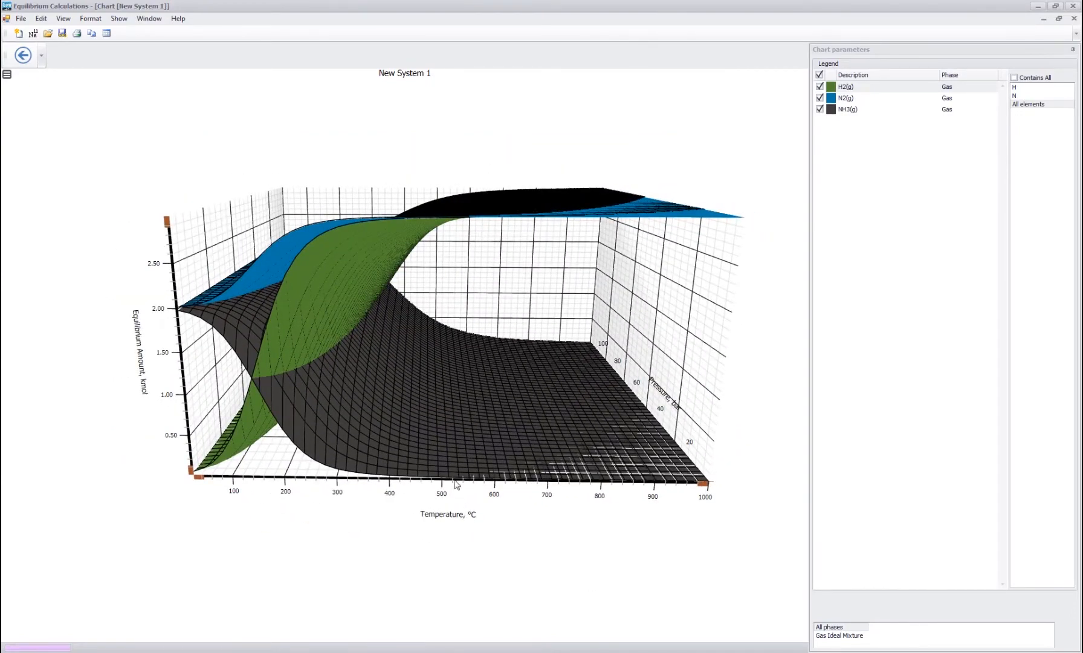
mouse_move(438, 406)
left_mouse_down()
mouse_move(447, 437)
mouse_move(428, 404)
mouse_move(450, 409)
left_mouse_up()
left_click_drag(587, 356, 309, 350)
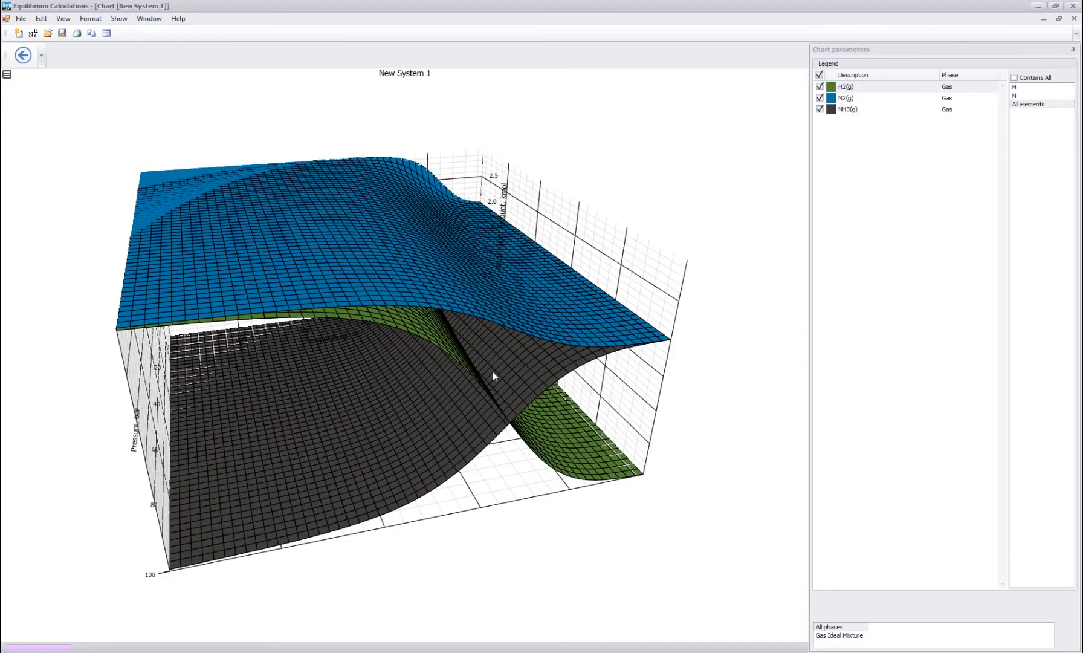
- Orbit the equilibrium amount chart to compare the species surfaces from the high-pressure side and along the temperature axis
left_click_drag(477, 360, 457, 343)
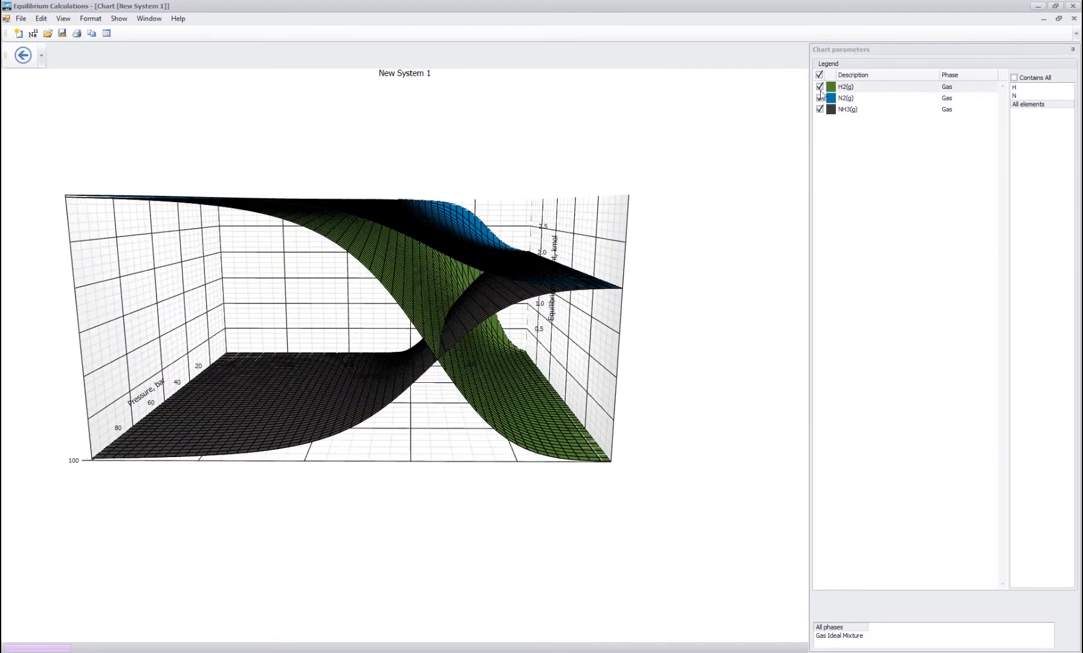
mouse_move(432, 349)
left_mouse_down()
mouse_move(445, 353)
mouse_move(339, 345)
mouse_move(363, 369)
mouse_move(300, 346)
mouse_move(278, 355)
mouse_move(317, 340)
mouse_move(288, 310)
mouse_move(336, 345)
mouse_move(341, 363)
mouse_move(362, 364)
left_mouse_up()
left_click_drag(635, 278, 319, 315)
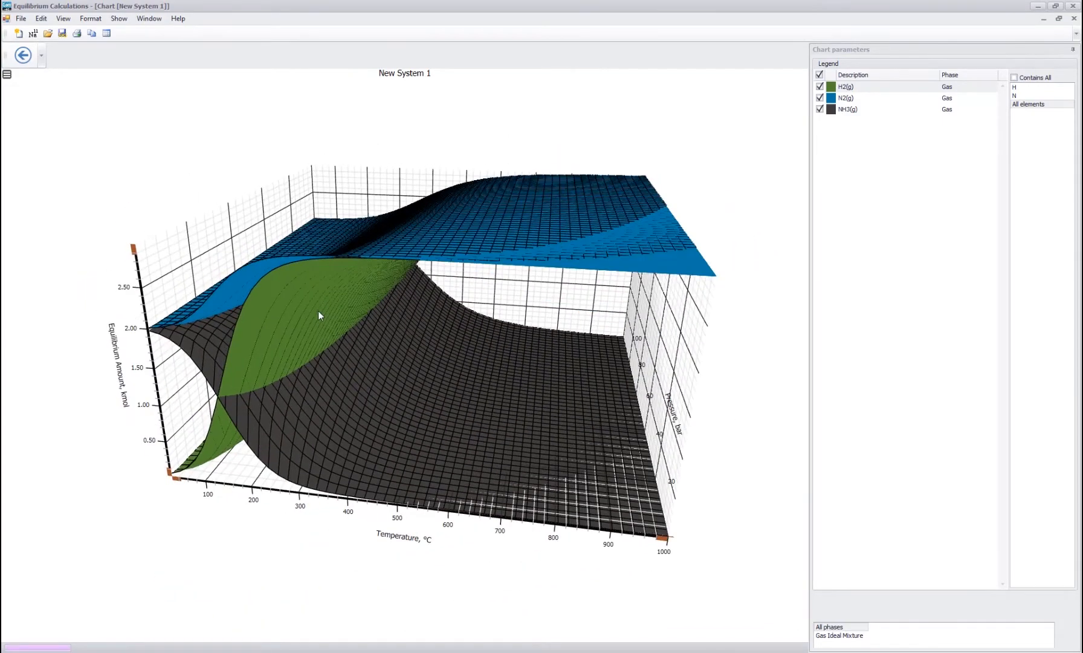
- Create a 3D chart with Temperature on X, Volume in m3 on Y and Pressure in bar on Z
left_click(22, 56)
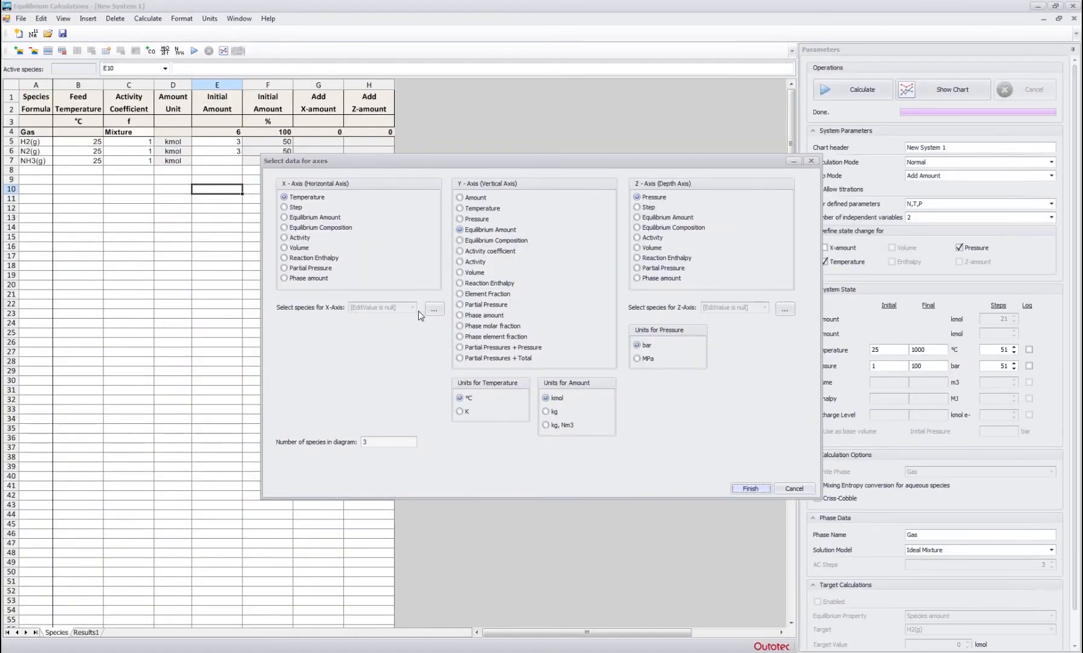
left_click(467, 274)
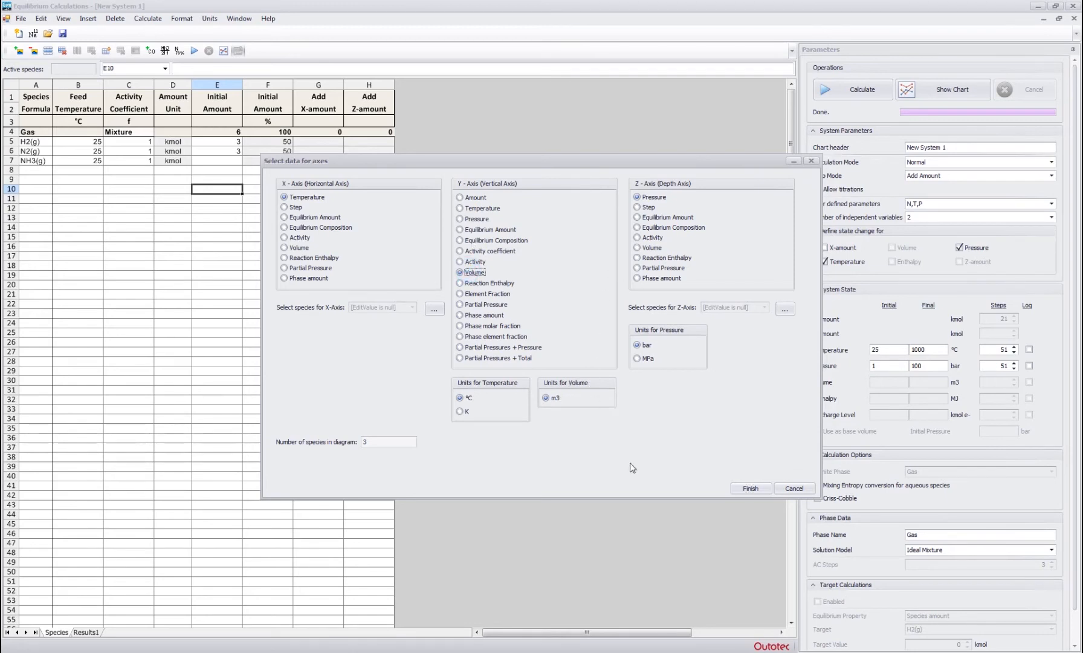
left_click(749, 488)
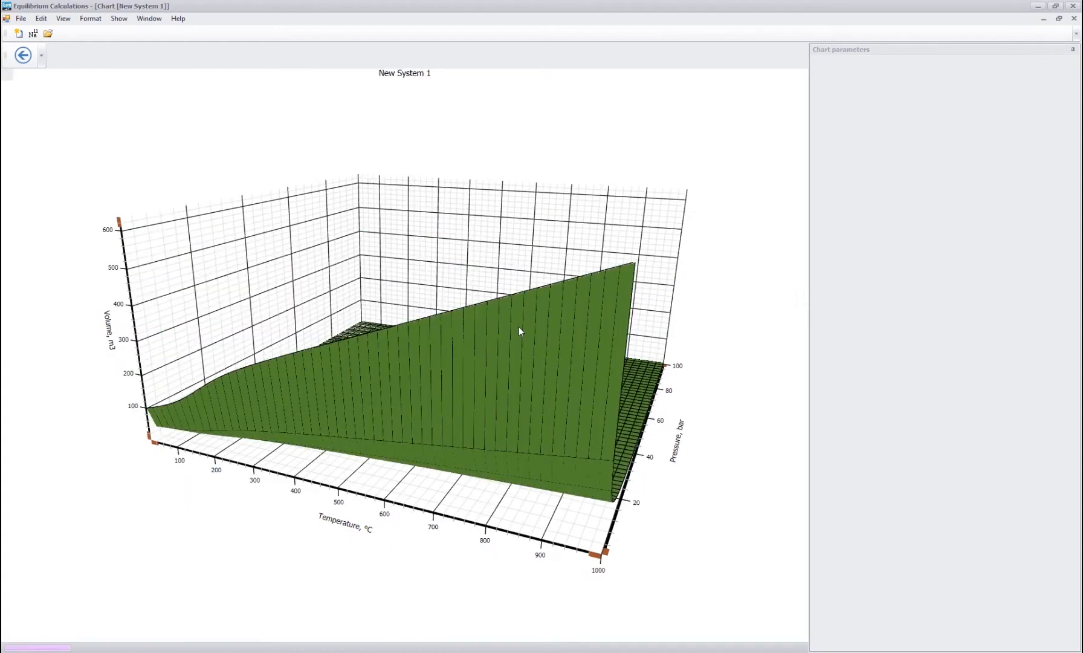
- Examine the volume surface over pressure and temperature from several sides, and return to the Species sheet without creating another chart
left_click_drag(517, 331, 348, 400)
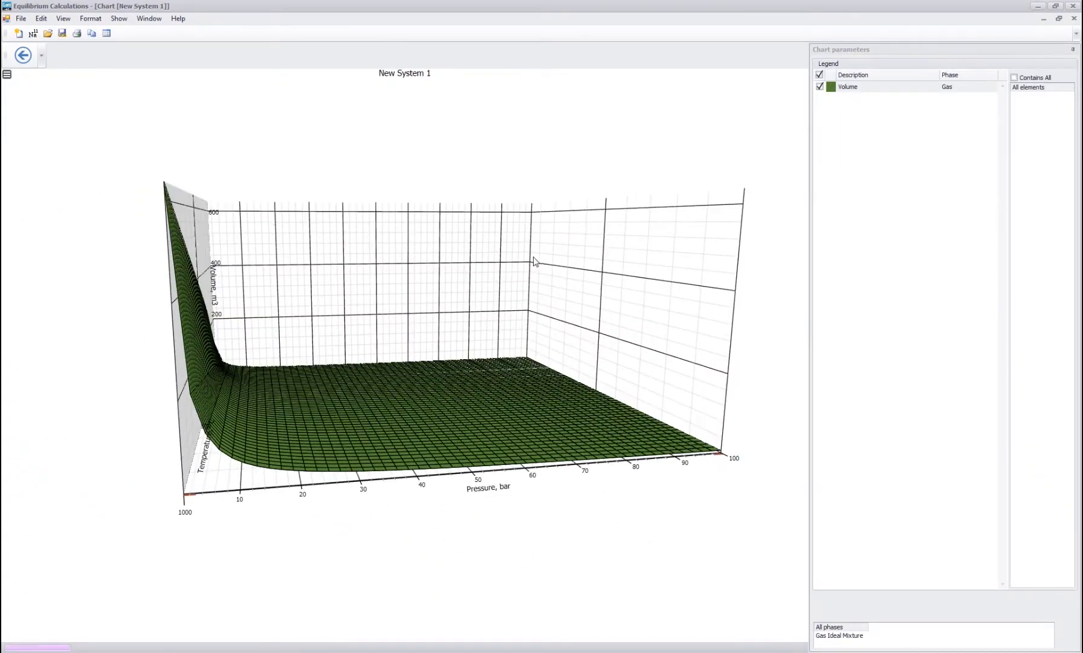
left_click_drag(451, 397, 445, 367)
left_click_drag(571, 306, 212, 385)
left_click_drag(186, 325, 324, 306)
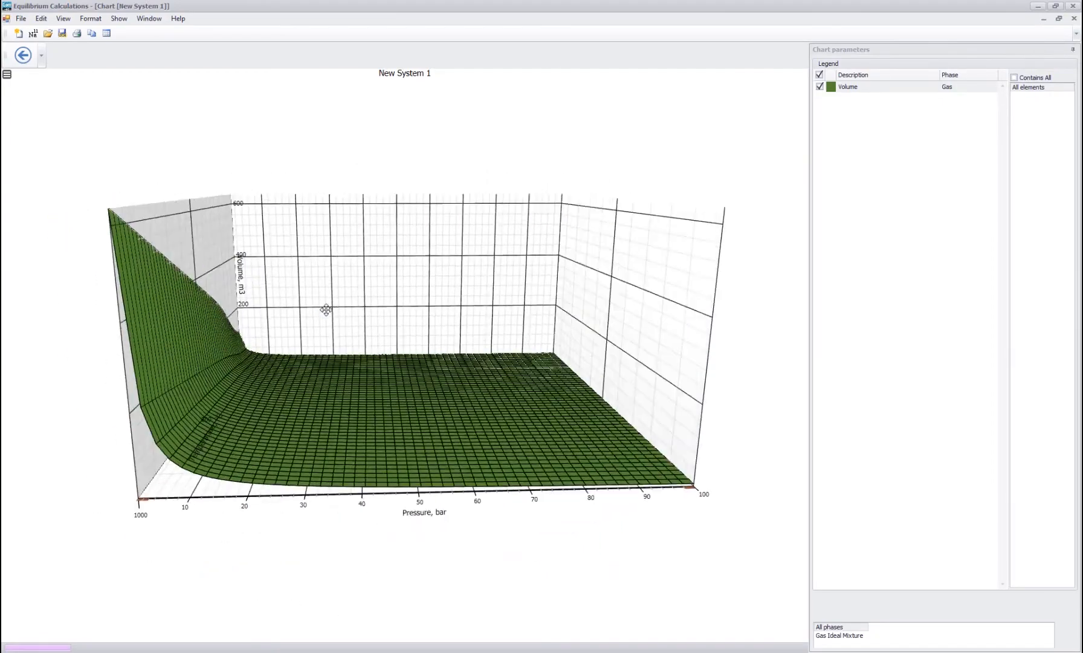
left_click(23, 55)
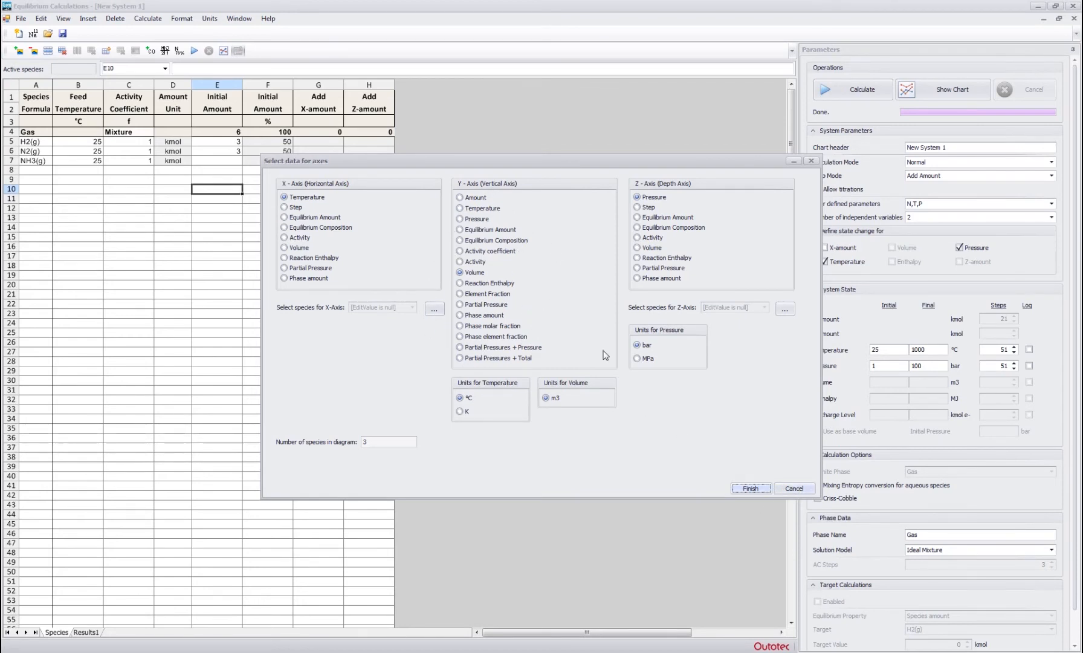
left_click(793, 489)
- Examine the Gas phase's name and solution model in the phase data and the mixture types available for it
left_click(257, 245)
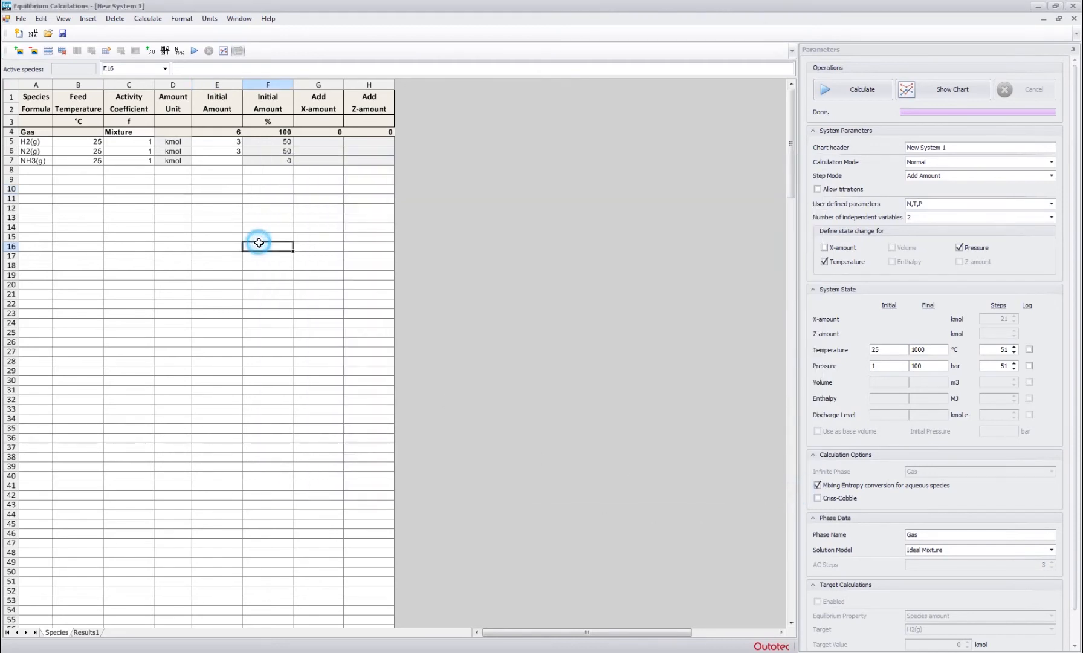
left_click(262, 256)
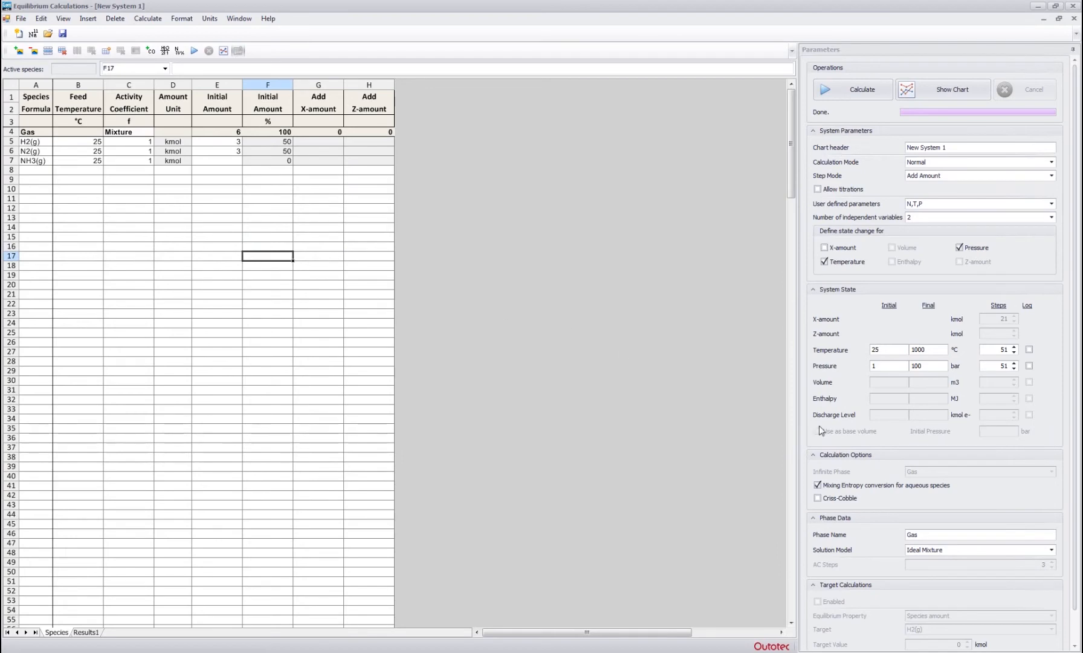
scroll(925, 450, "down", 2)
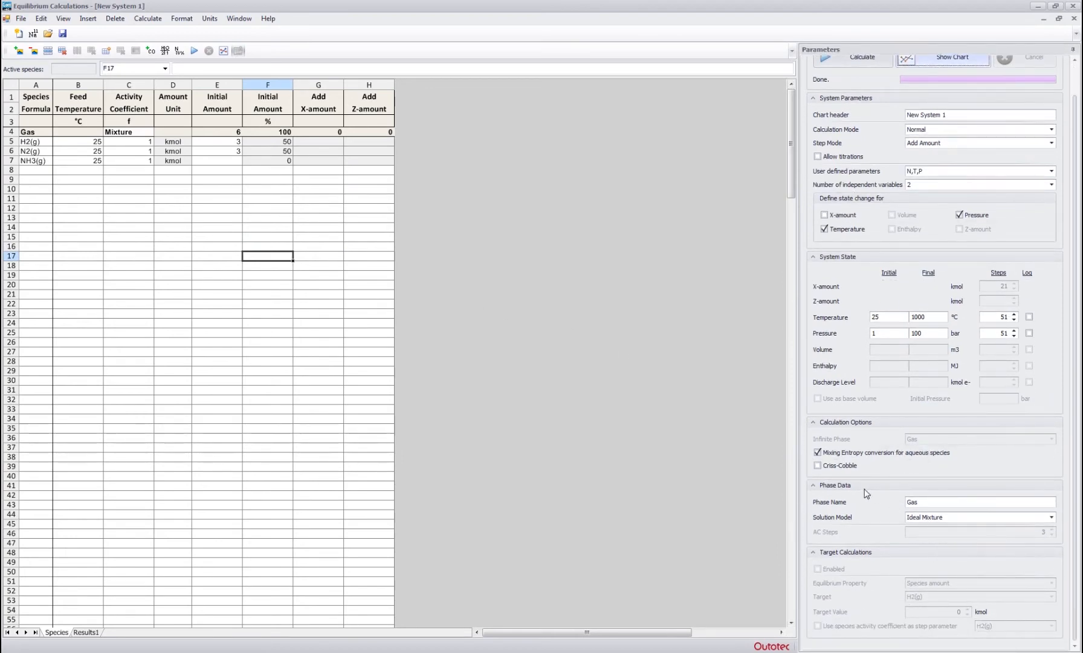
left_click(924, 503)
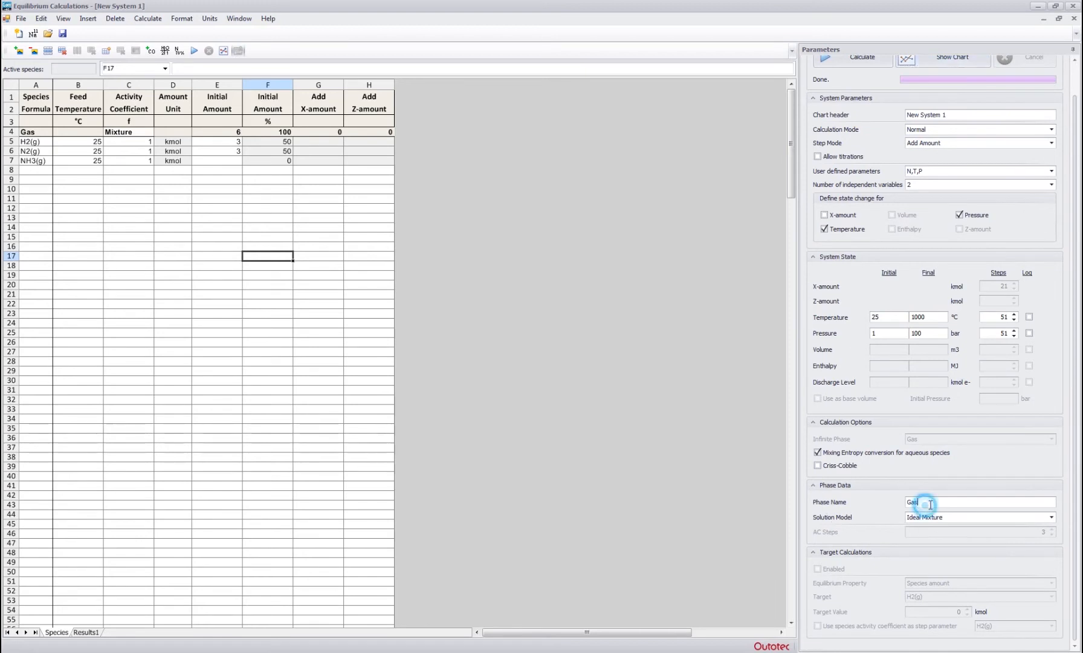
left_click(131, 133)
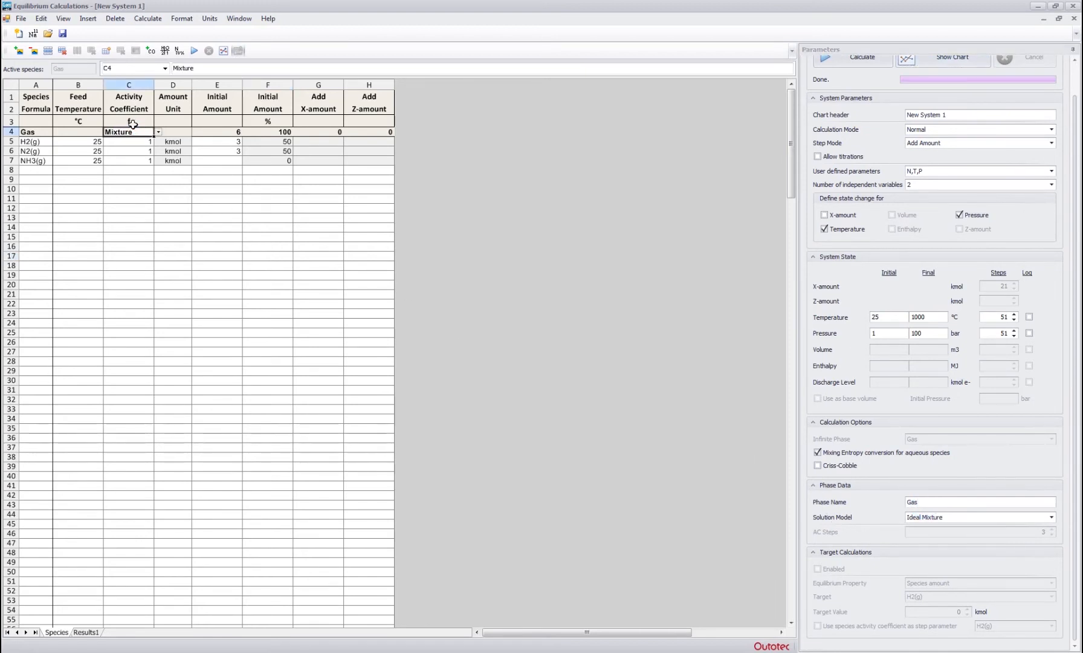
left_click(155, 131)
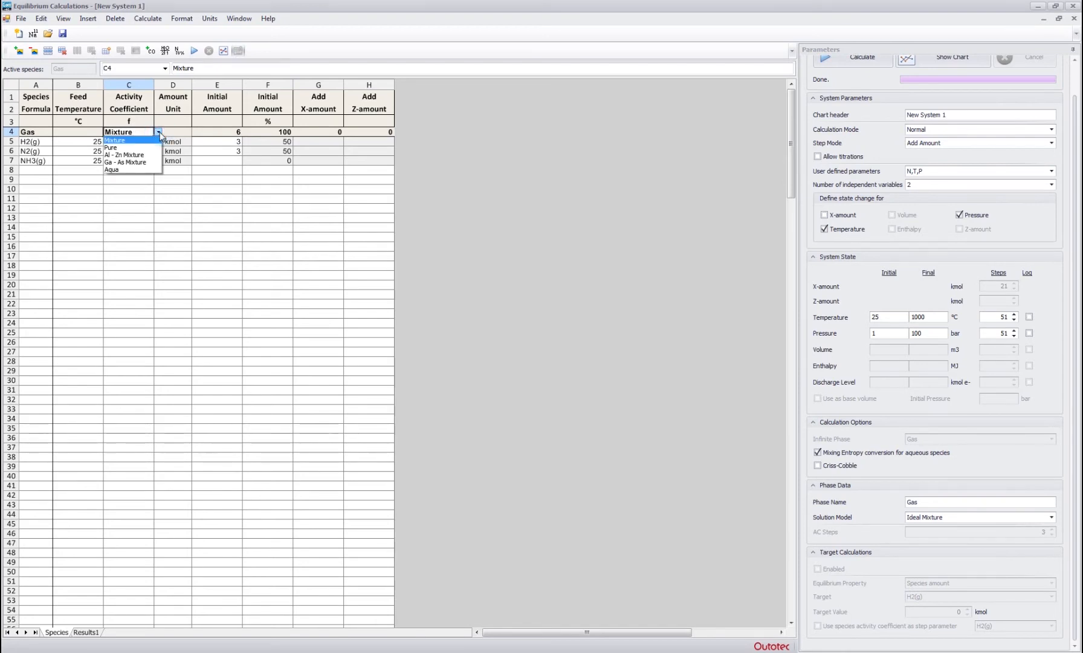
left_click(150, 139)
left_click(249, 285)
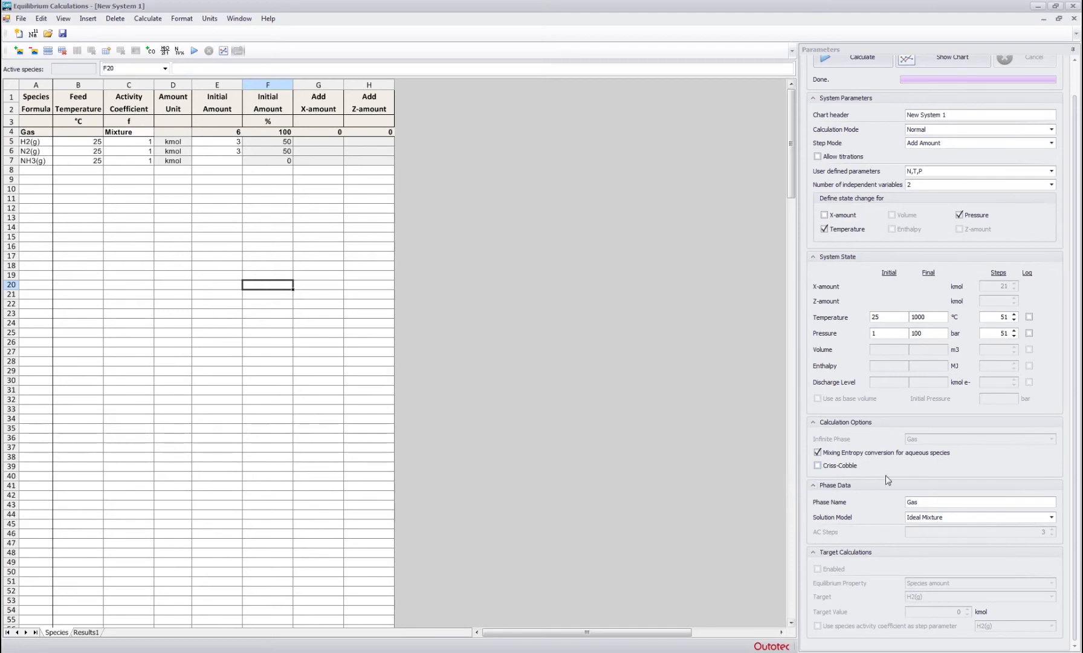
left_click(935, 466)
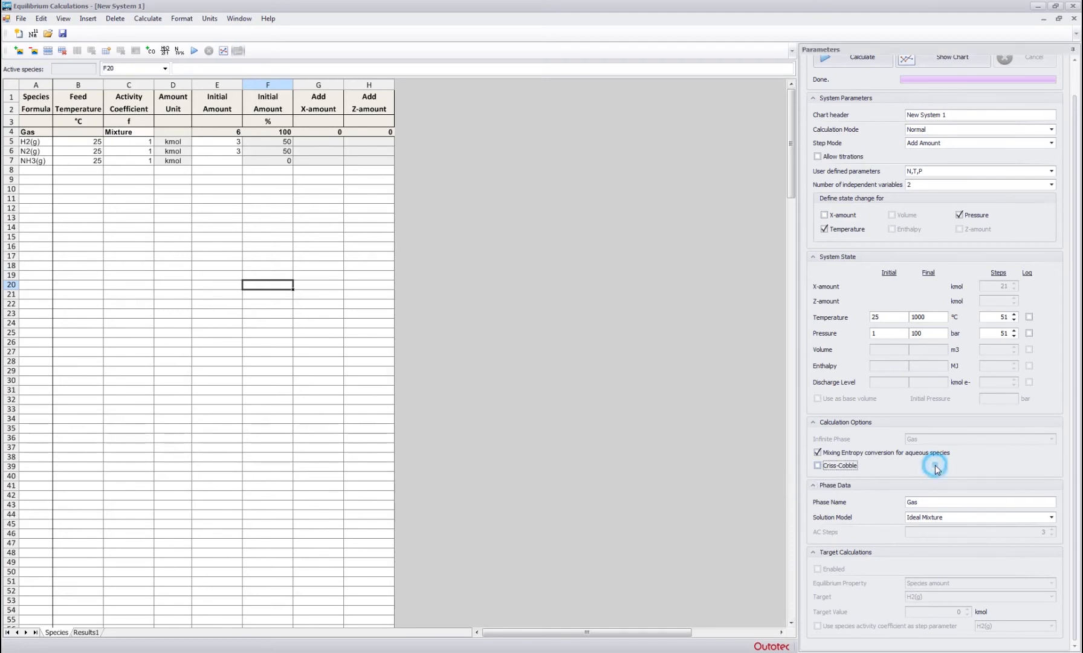
left_click(814, 485)
left_click(813, 517)
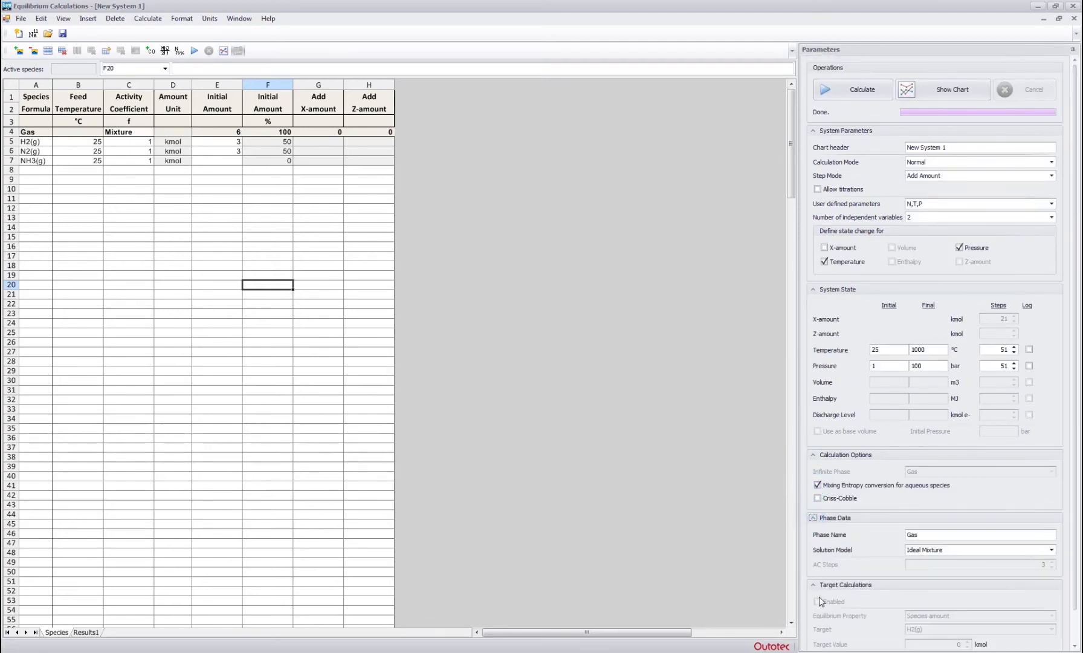
left_click(849, 585)
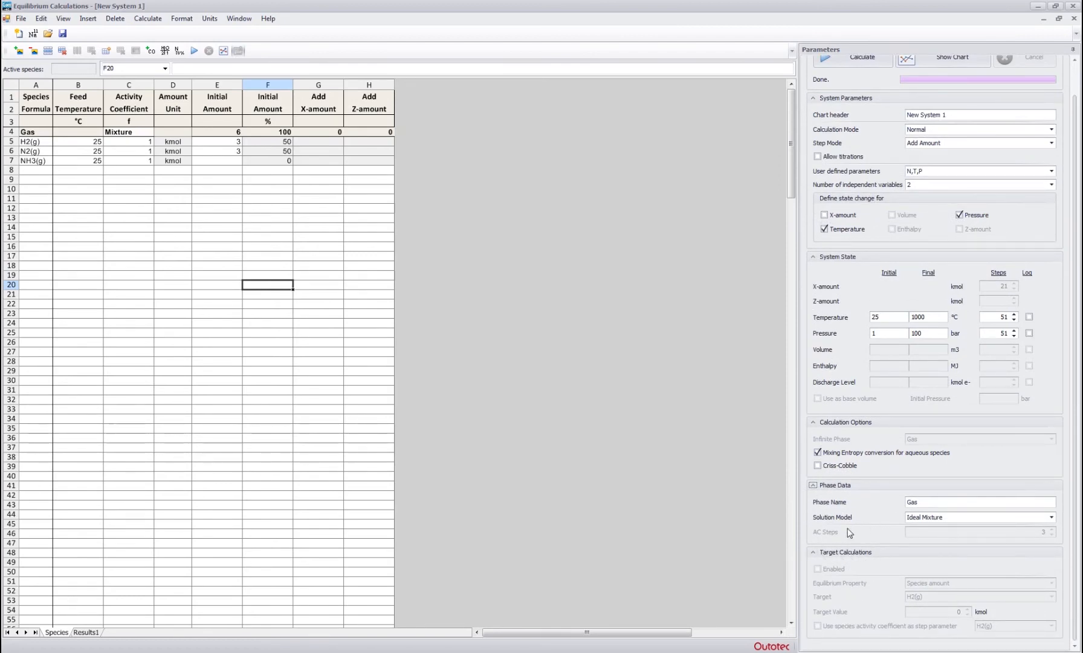
- Set the number of independent variables to 1 and enable target calculations
left_click(922, 187)
left_click(919, 206)
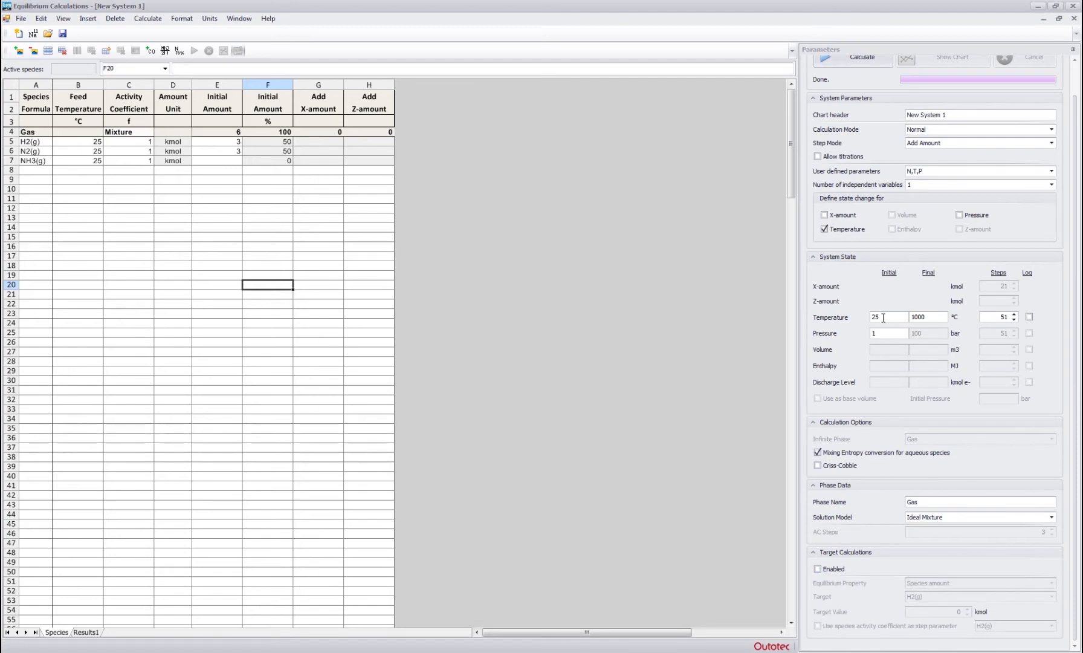
left_click(819, 570)
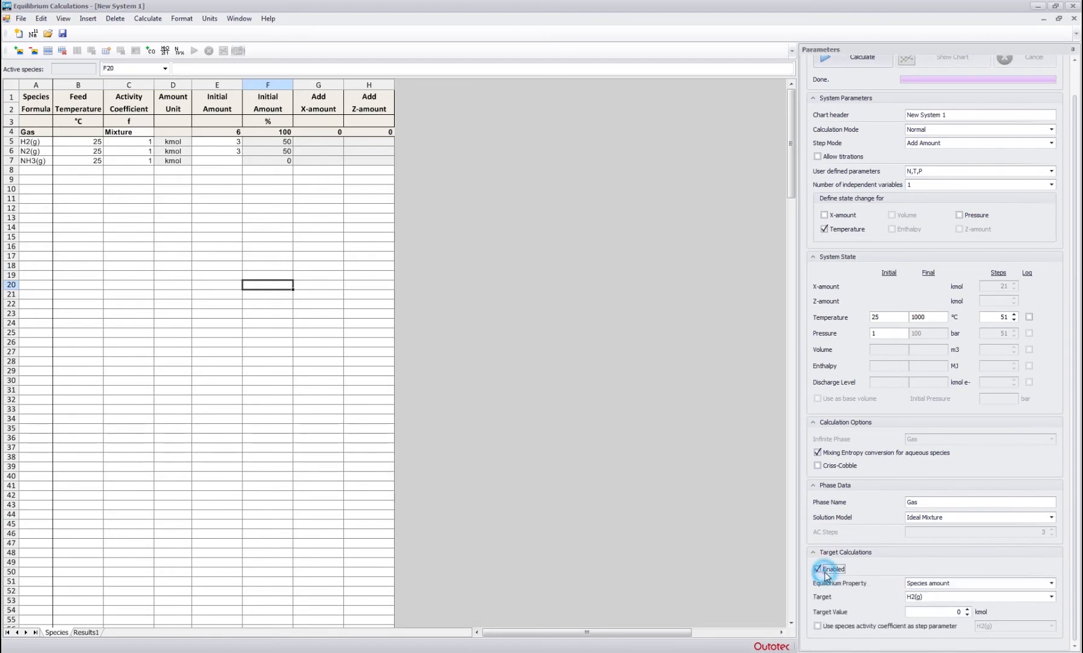
- Set the target species to NH3(g) with a target value of 1 kmol and run the calculation
left_click(939, 596)
left_click(927, 622)
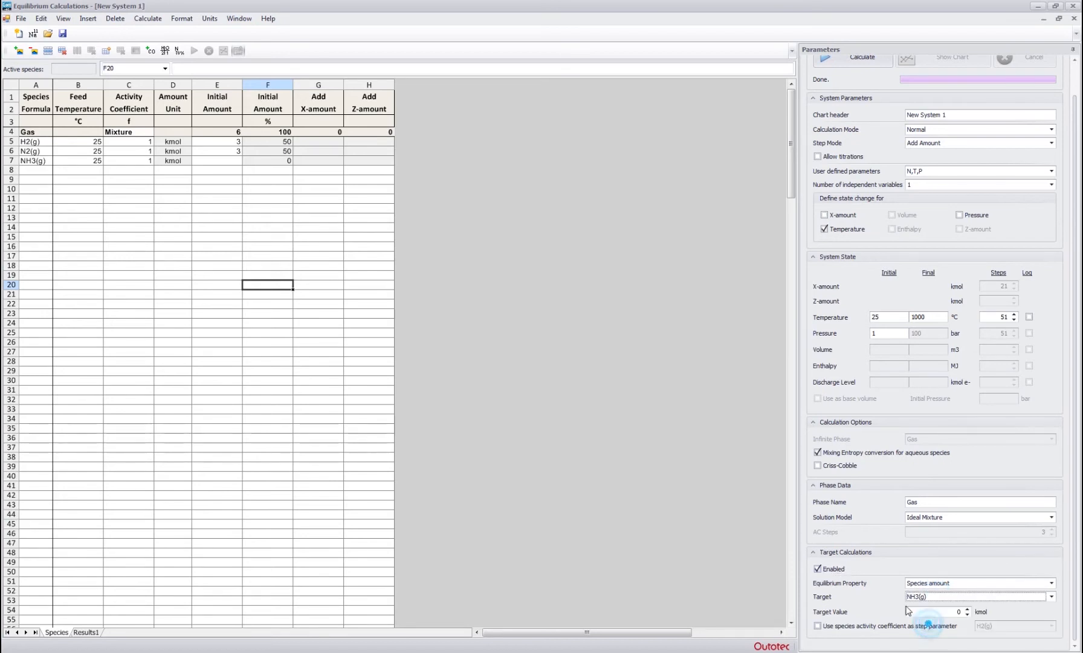
left_click(966, 609)
left_click(862, 60)
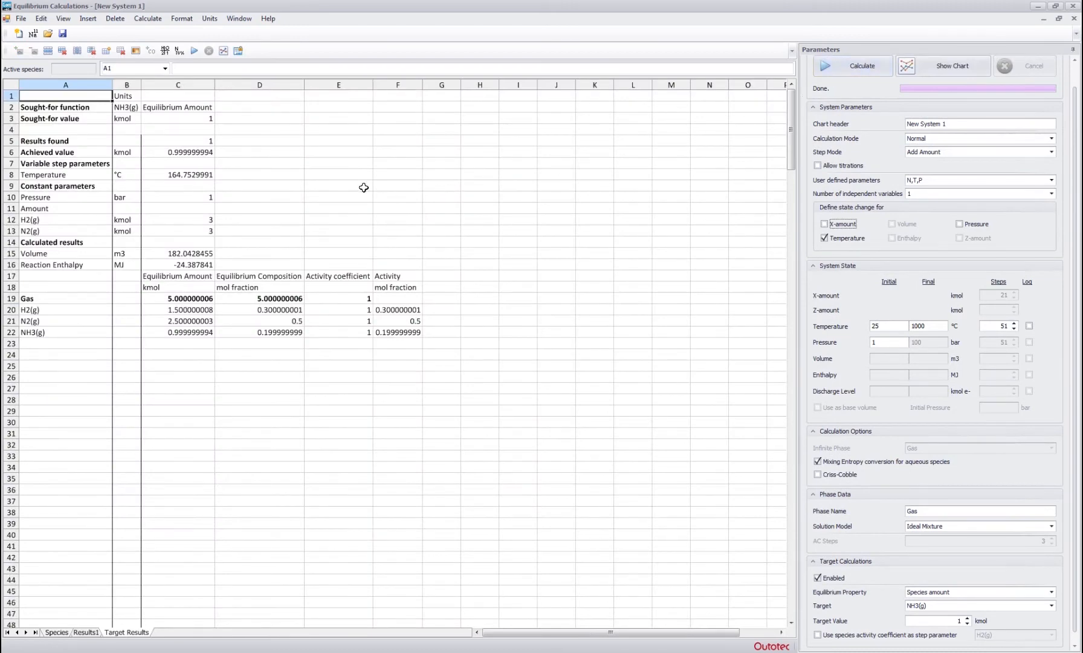
- Examine the target results, including the equilibrium amounts and compositions of H2, N2 and NH3
left_click(322, 183)
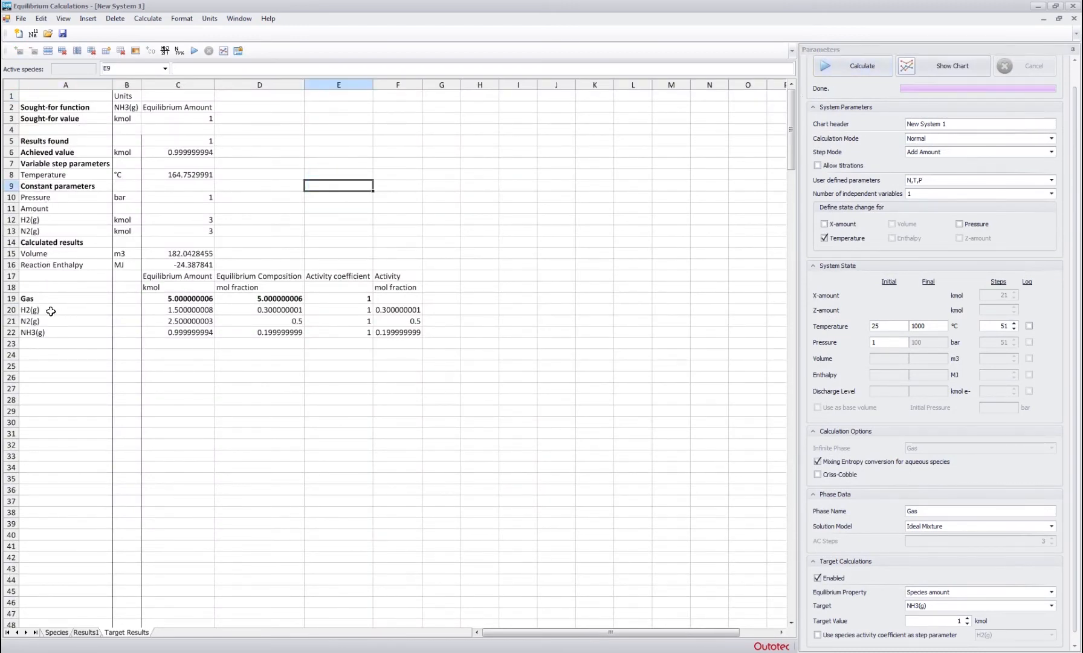
left_click_drag(51, 311, 282, 334)
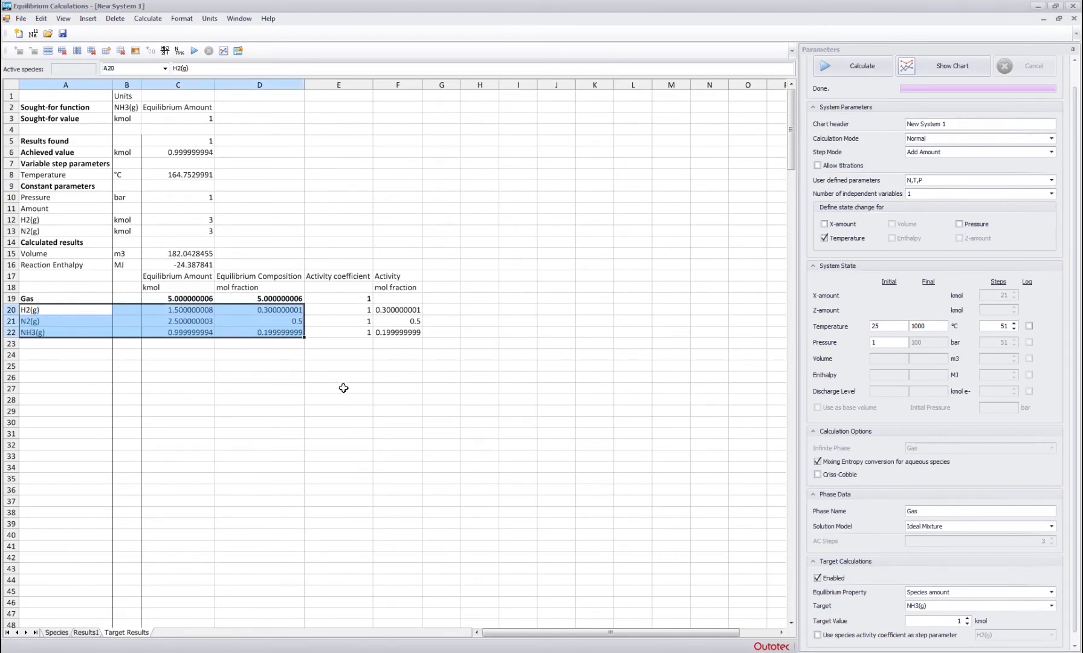
left_click(390, 398)
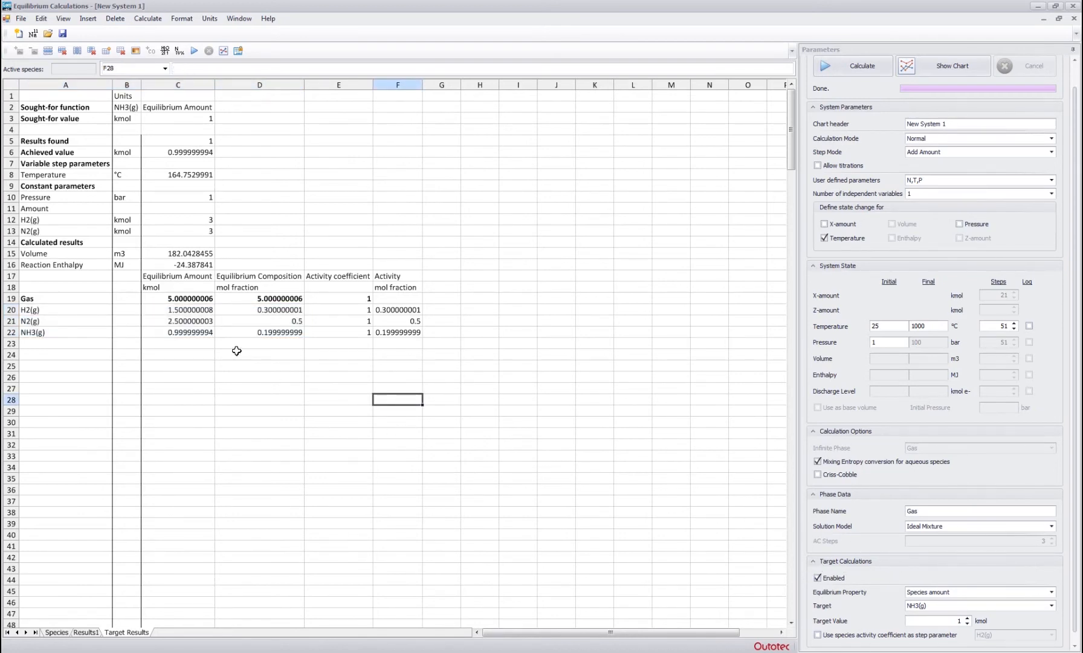
left_click(202, 298)
left_click(191, 391)
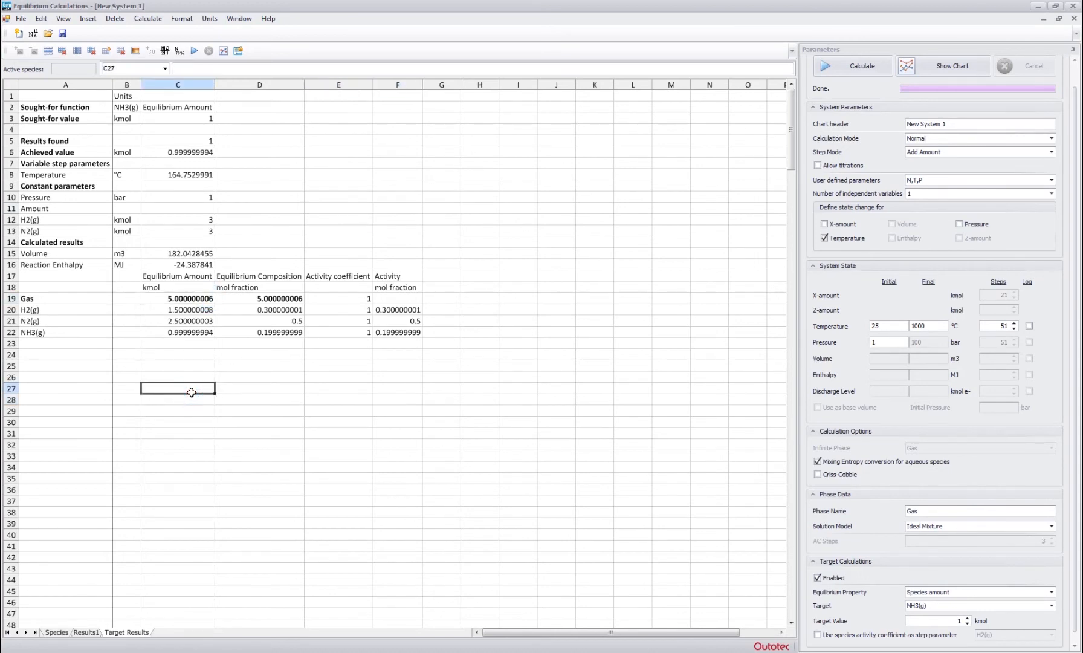
- Try to calculate with an NH3(g) target value of 5 kmol
double_click(957, 621)
left_click(848, 67)
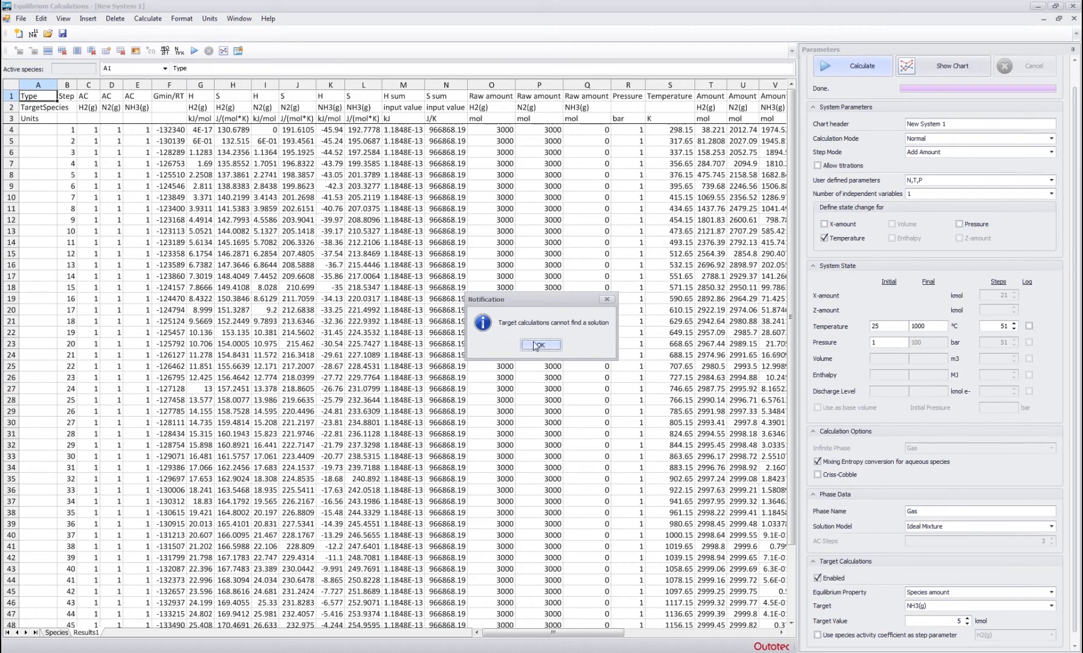
left_click(534, 346)
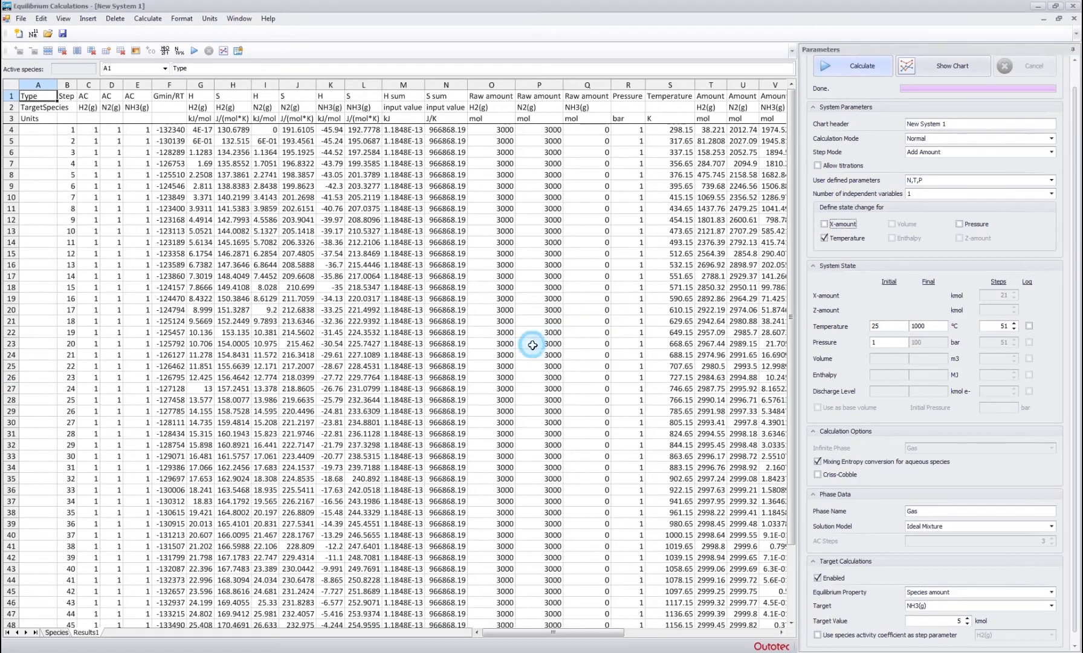
- Set the NH3(g) target value back to 1 kmol and recalculate
double_click(953, 621)
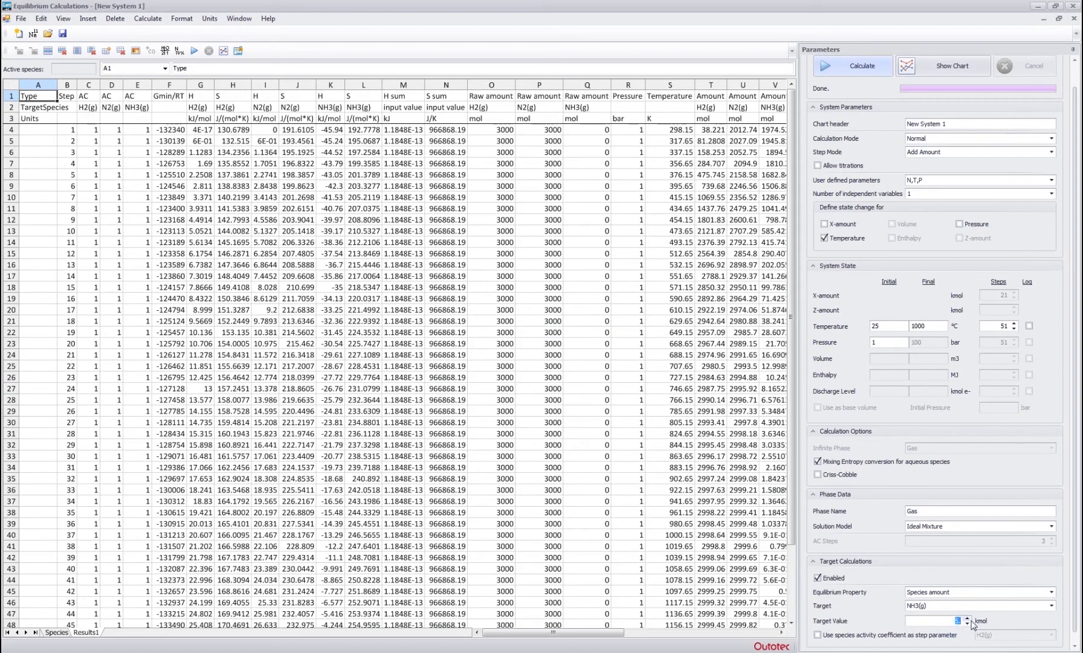
type("1")
left_click(855, 66)
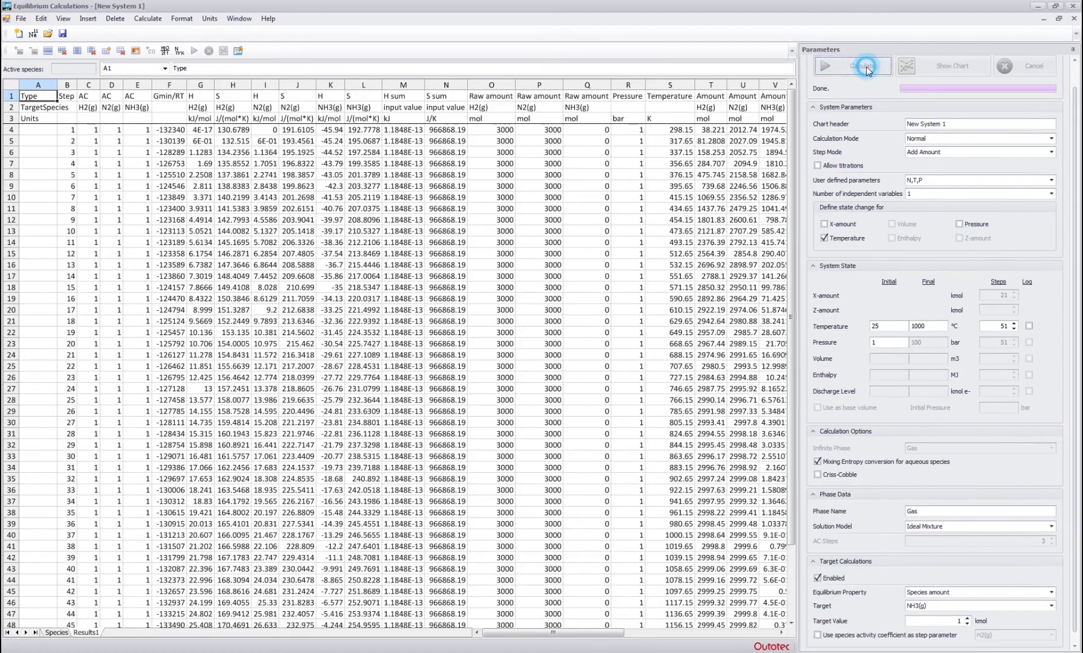
- Review the recalculated target results, including the calculated volume and reaction enthalpy section
left_click(369, 209)
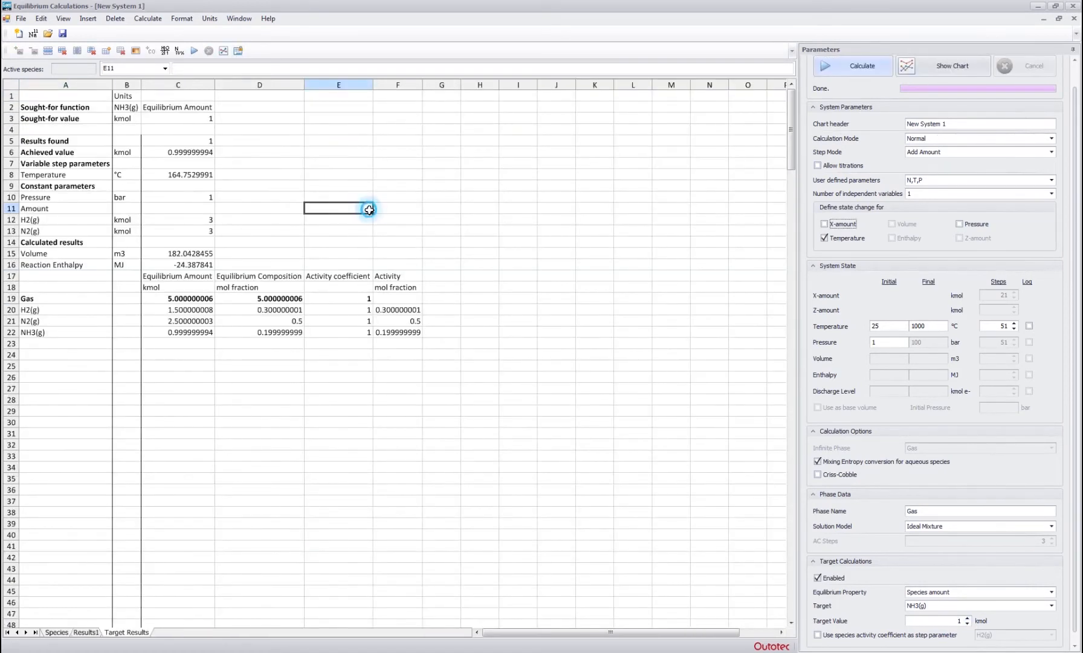
left_click(263, 241)
left_click(175, 241)
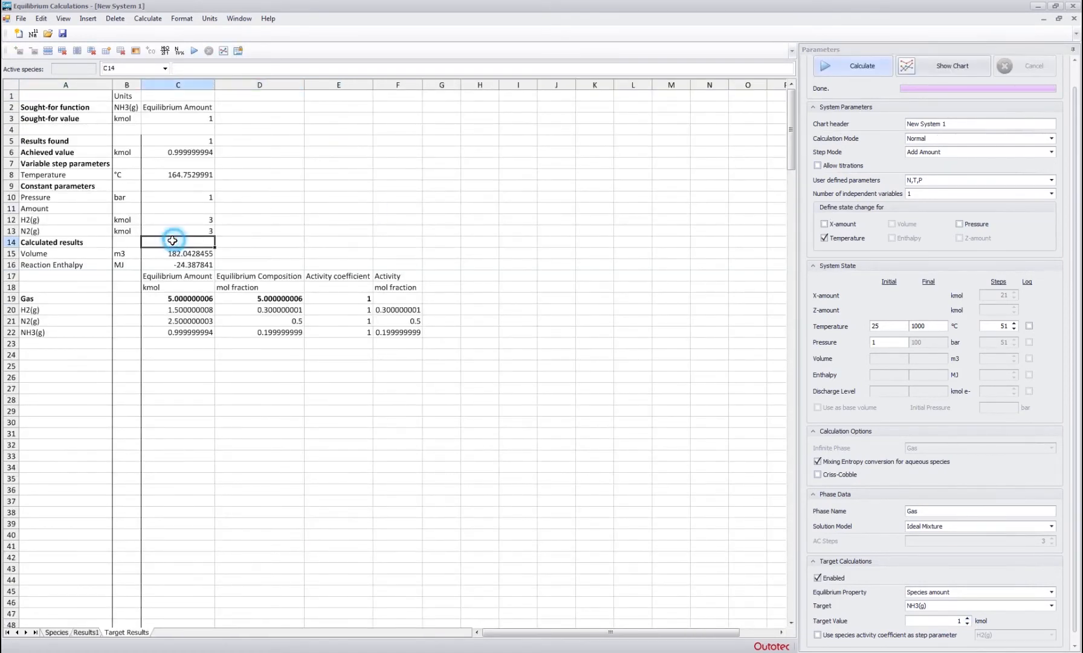
left_click(125, 242)
left_click(116, 383)
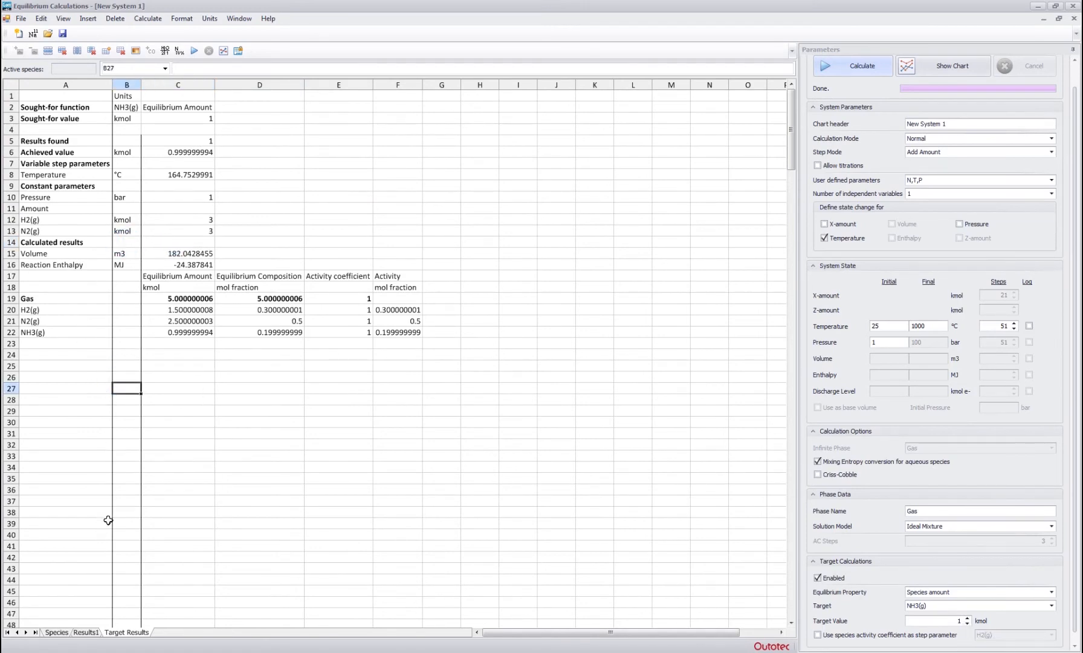
- View the Species sheet and the full calculation data on the Results1 sheet
left_click(61, 633)
left_click(228, 222)
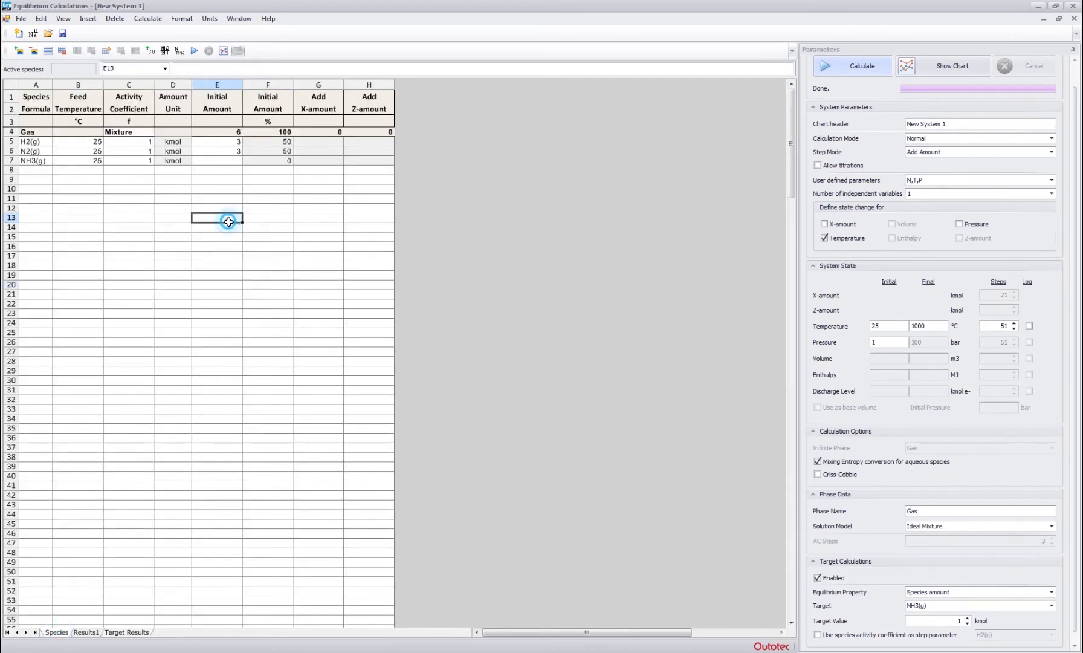
left_click(86, 632)
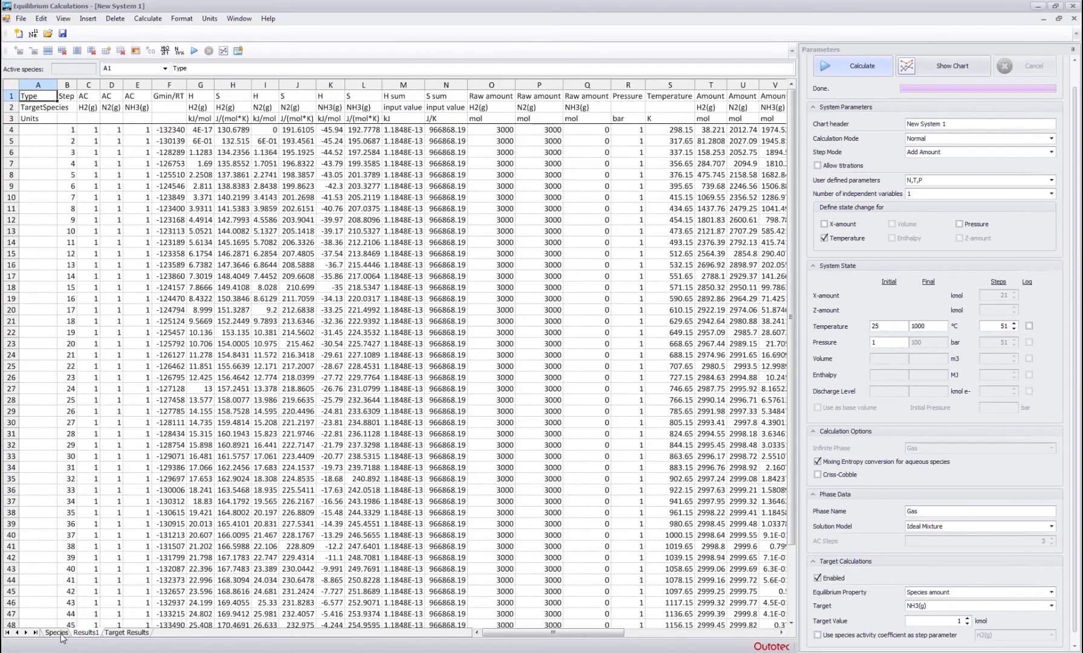
- Compare the species input table with the Results1 calculation data, finishing on the Species sheet
left_click(58, 633)
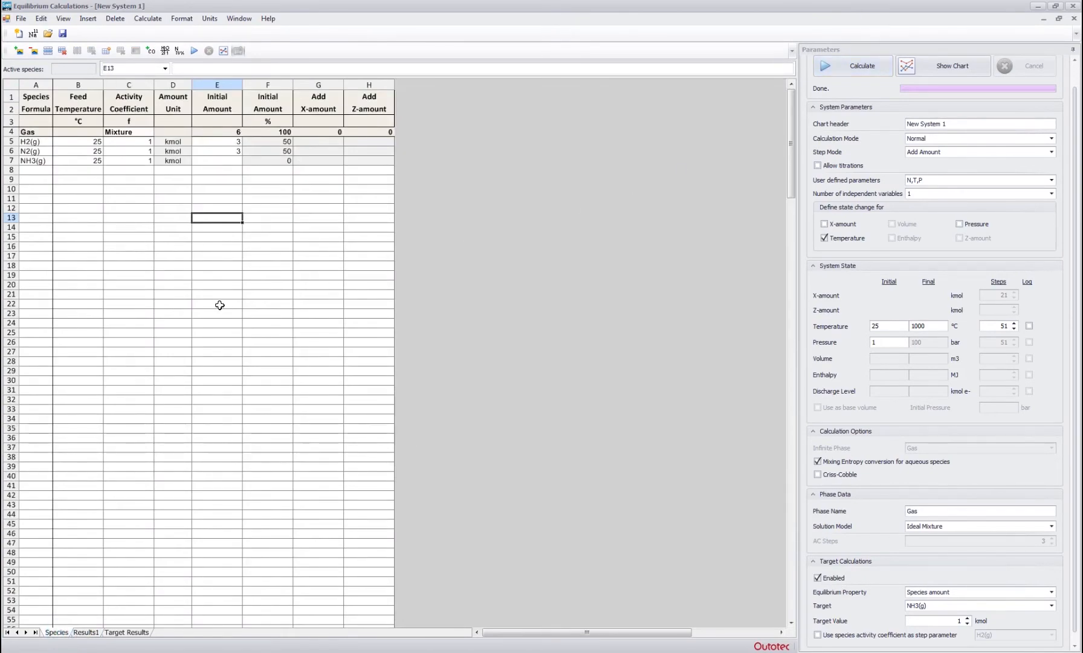
left_click(86, 632)
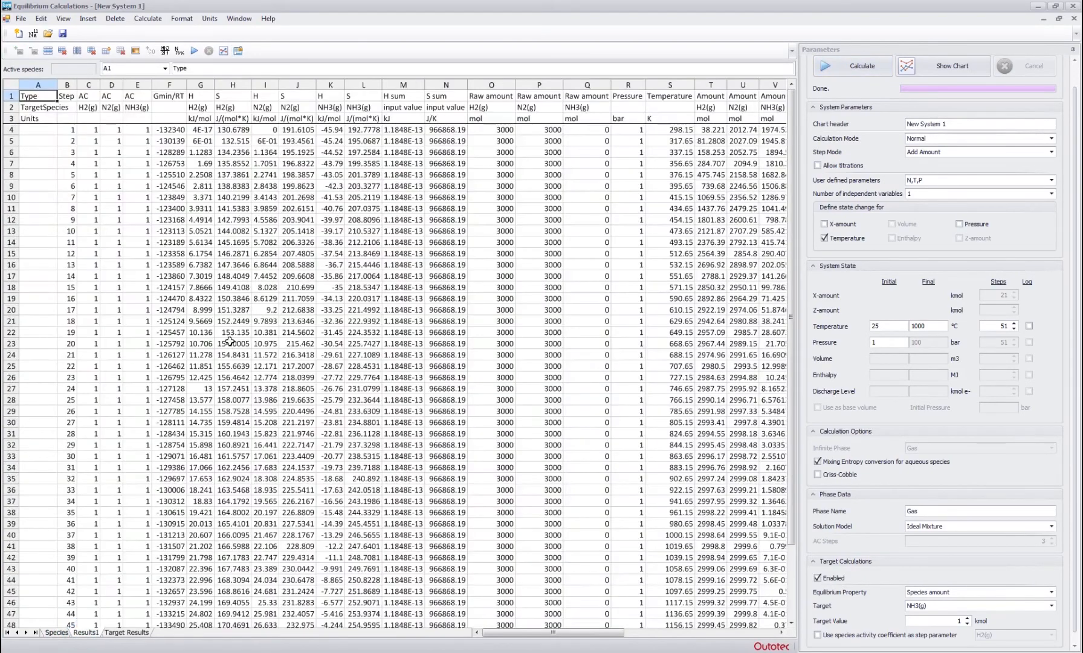
left_click(207, 208)
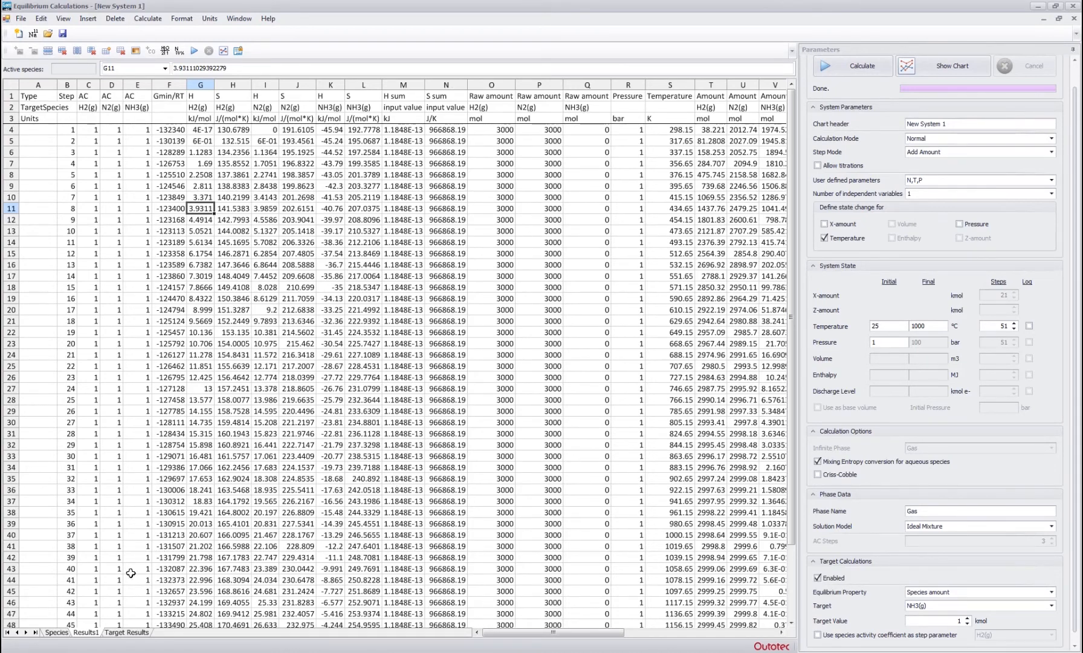
left_click(57, 633)
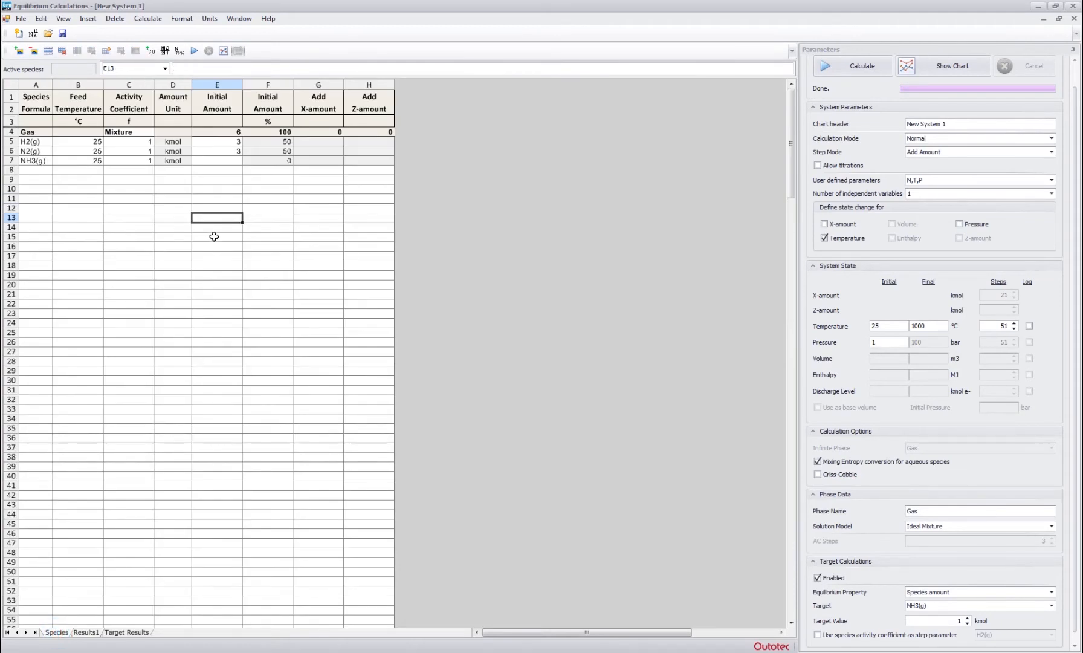
left_click(174, 233)
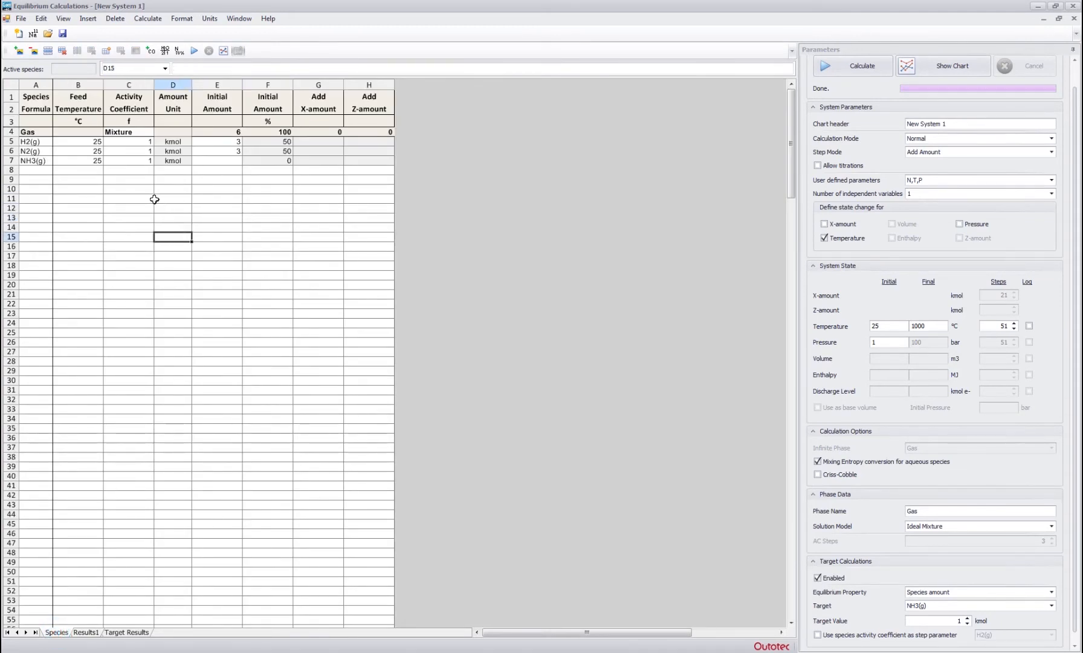
- Create a new, empty equilibrium system
left_click(18, 36)
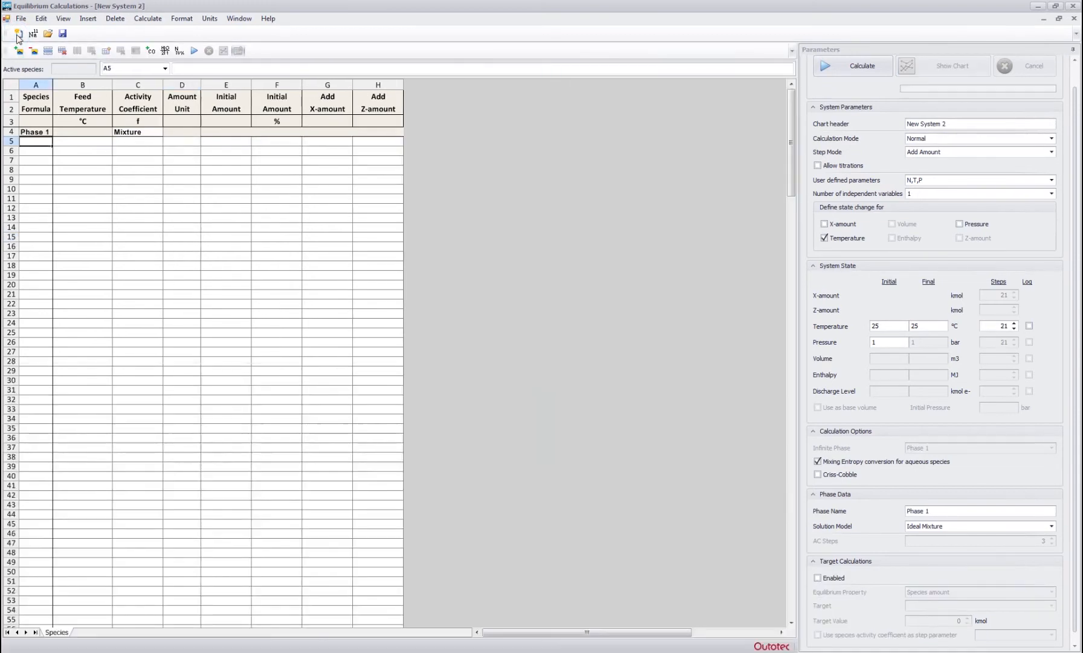
left_click(76, 192)
left_click(124, 150)
left_click(176, 179)
left_click(96, 188)
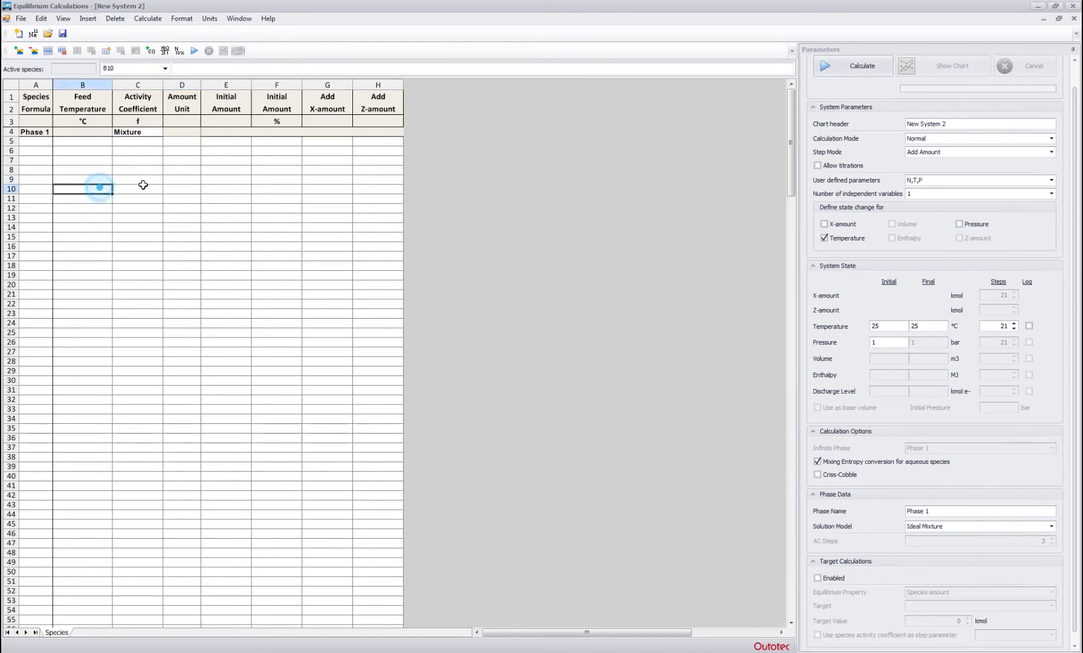
left_click(142, 183)
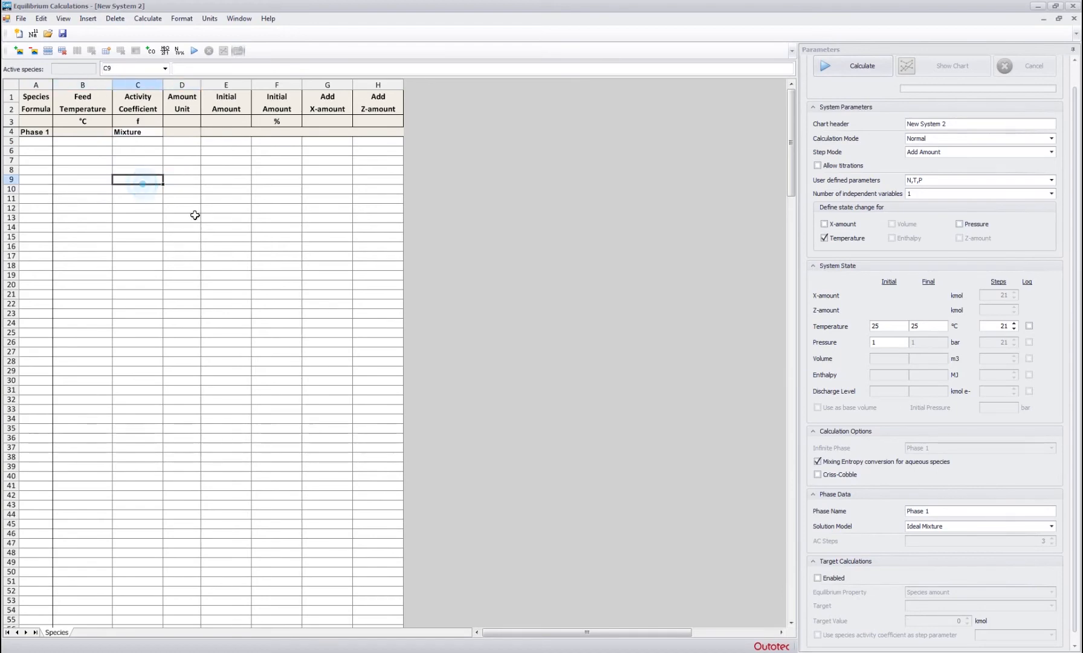
- Enter H2O and H(+a) as the first two species of Phase 1
left_click(35, 131)
left_click(37, 141)
type("H2O")
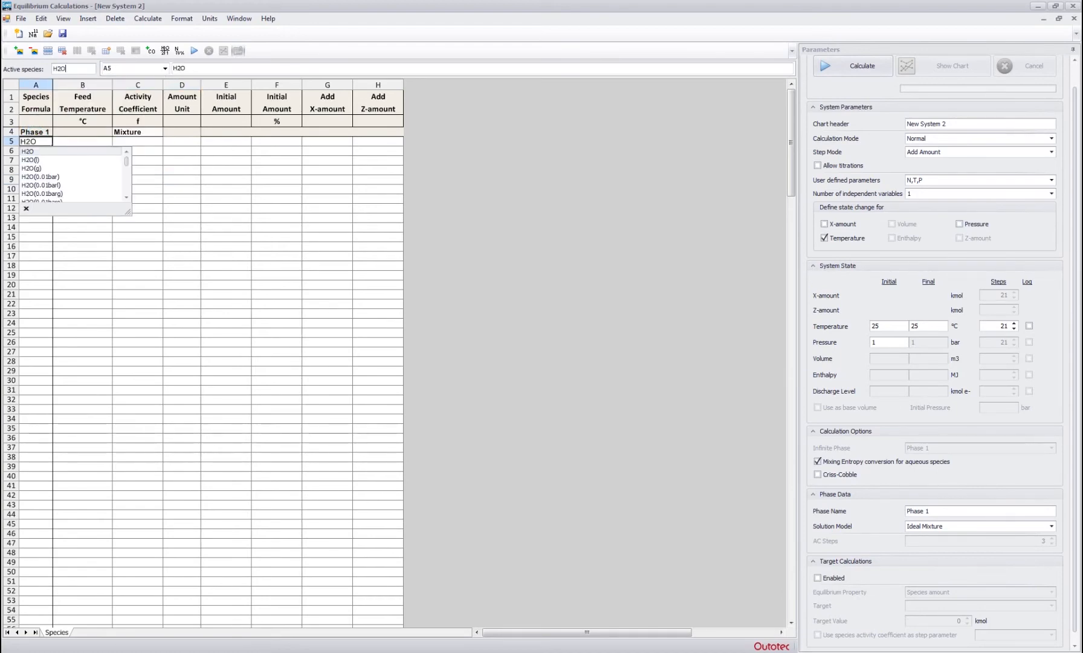
key("Return")
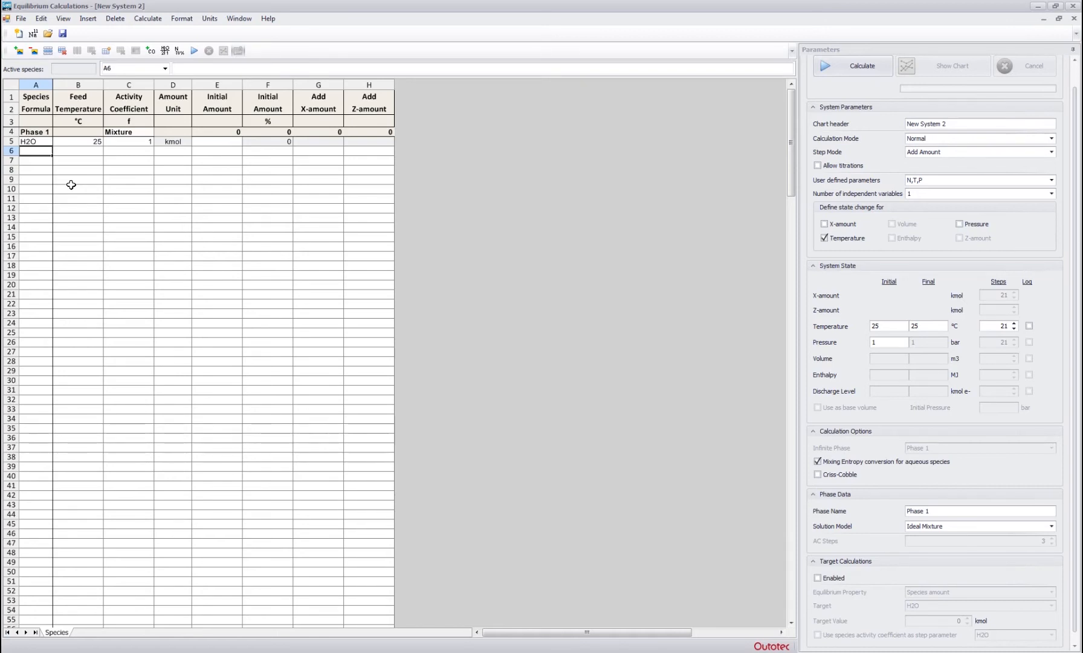
type("H(+a")
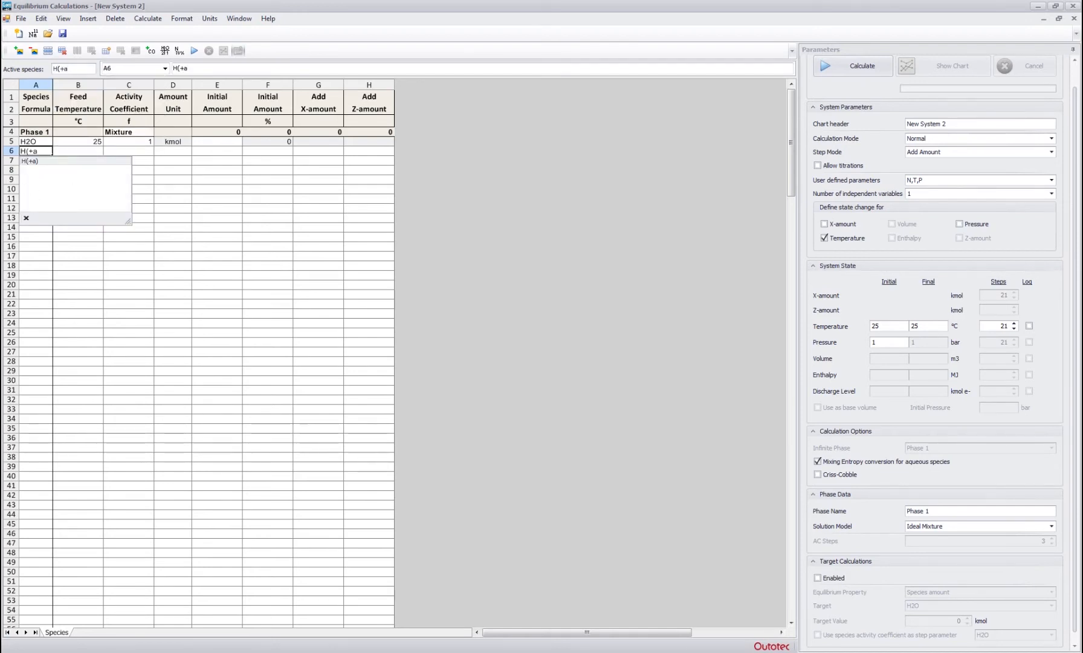
type(")")
key("Return")
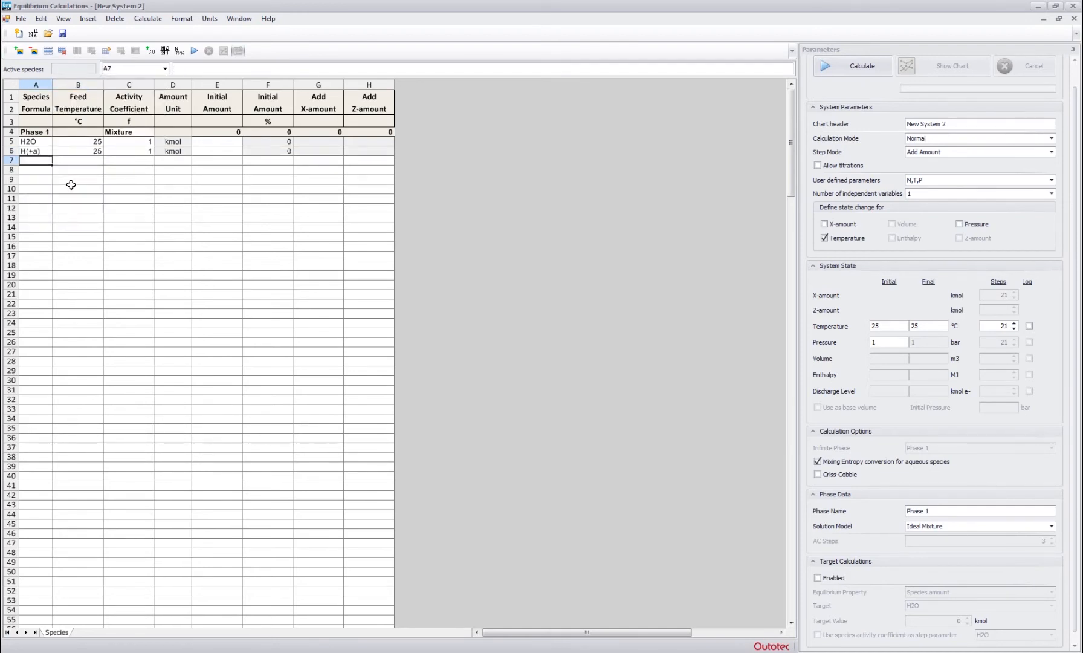
- Add the species HSO4(-a) and SO4(-2a) below H(+a) in Phase 1
type("Hs")
type("HSO4")
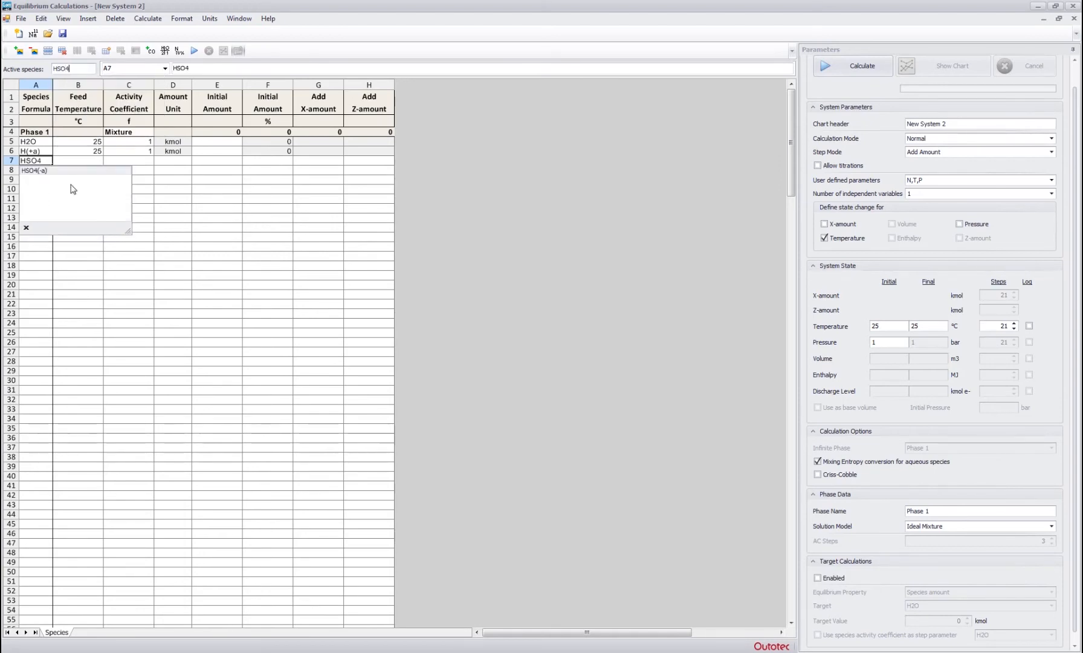
left_click(71, 185)
key("Down")
key("Left")
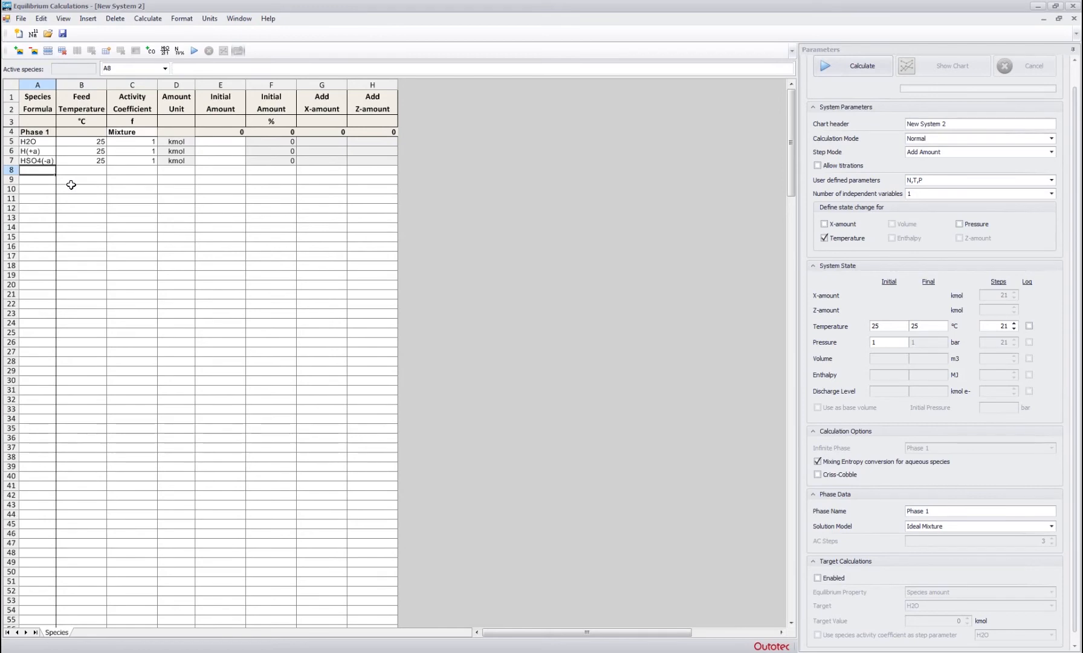
type("SO")
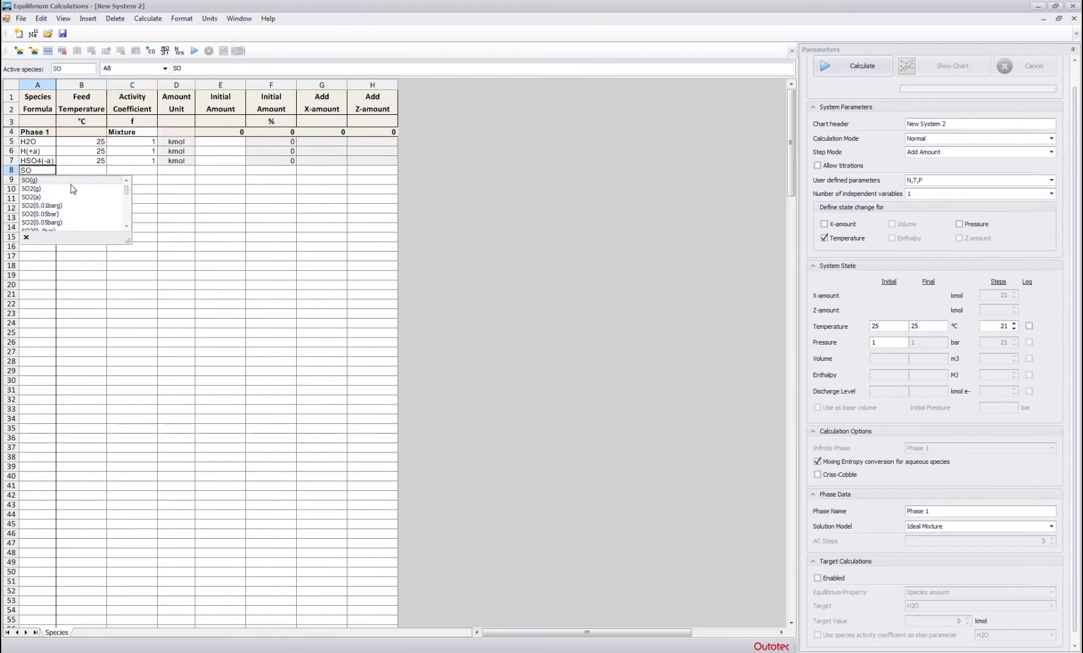
type("4(")
left_click(71, 186)
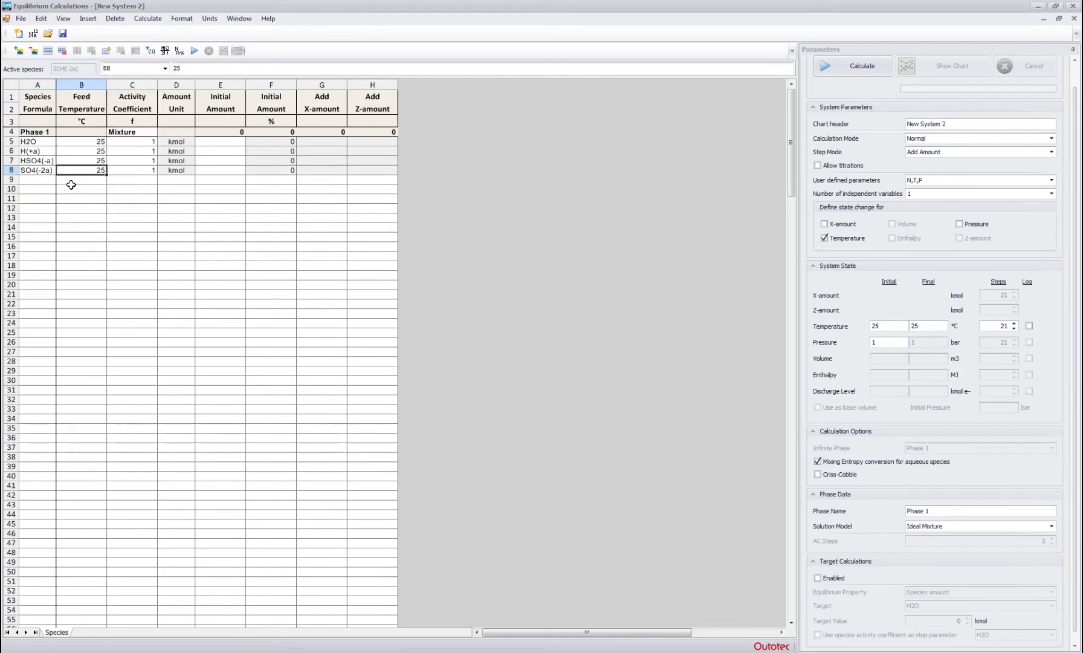
- Add a second phase named H2SO4 below the aqueous species and enter the species H2SO4 in it
left_click(18, 50)
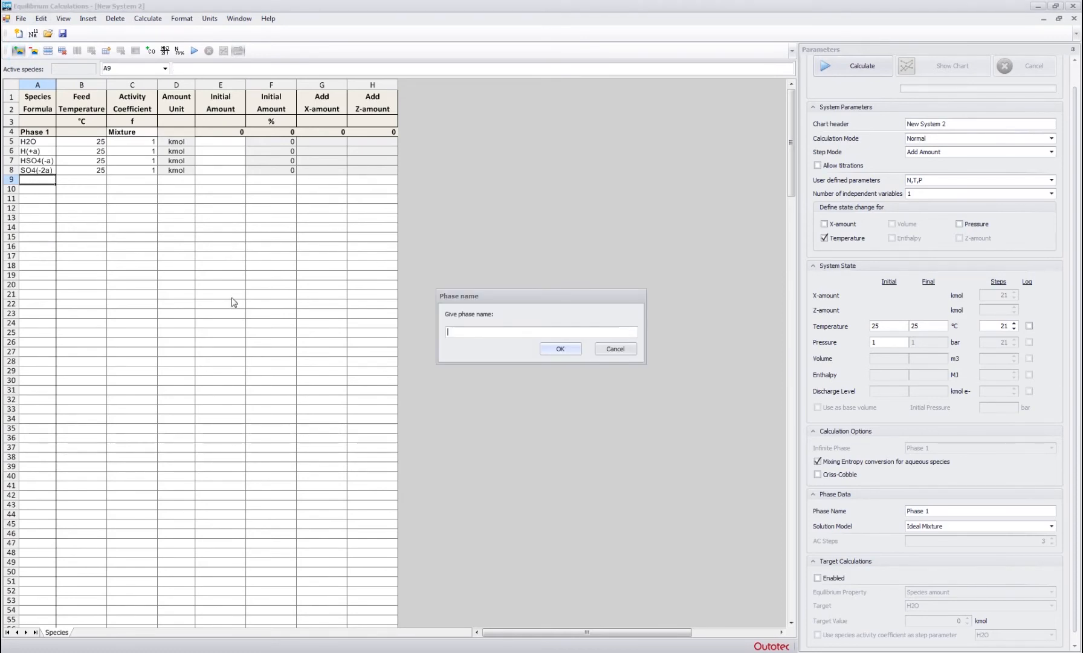
type("H2SO3")
key("BackSpace")
type("4")
key("Return")
key("Down")
type("H")
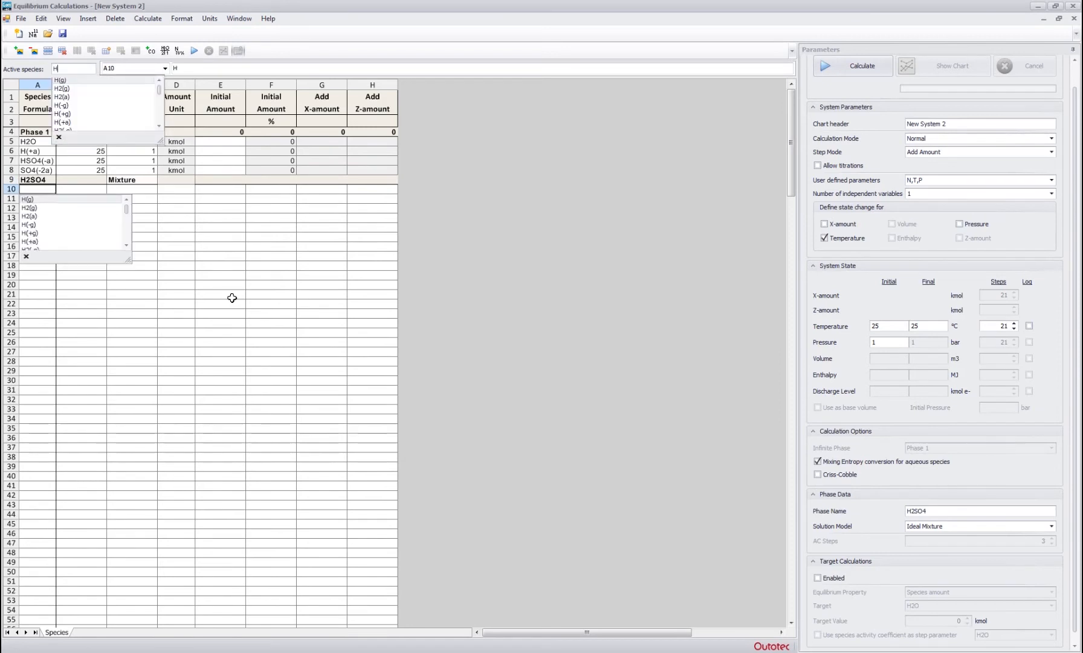
type("2SO4")
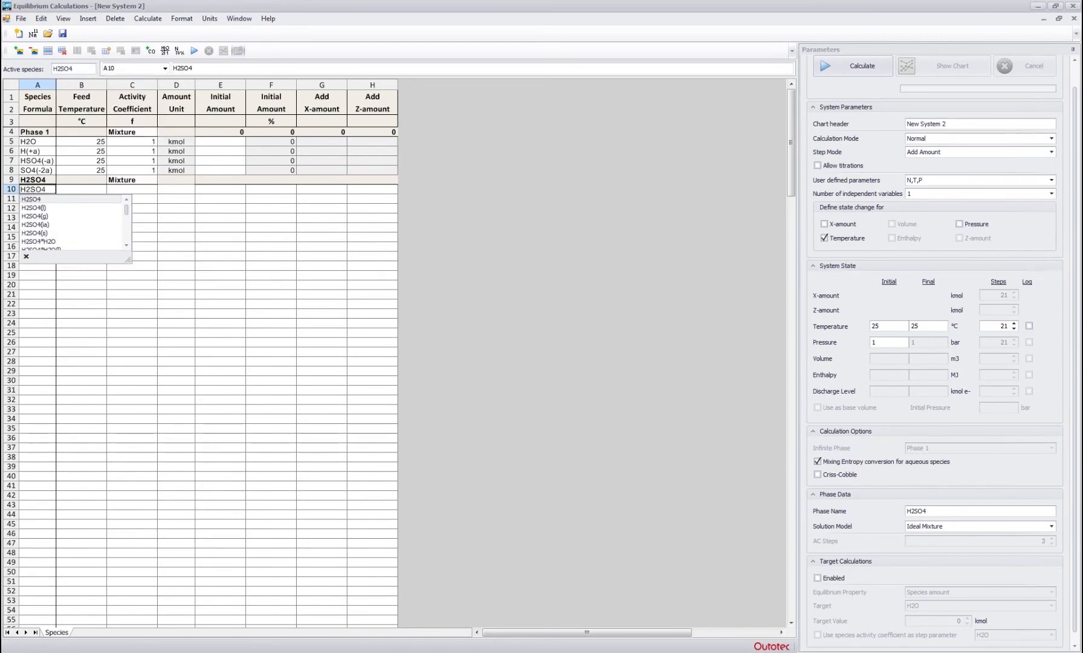
key("Return")
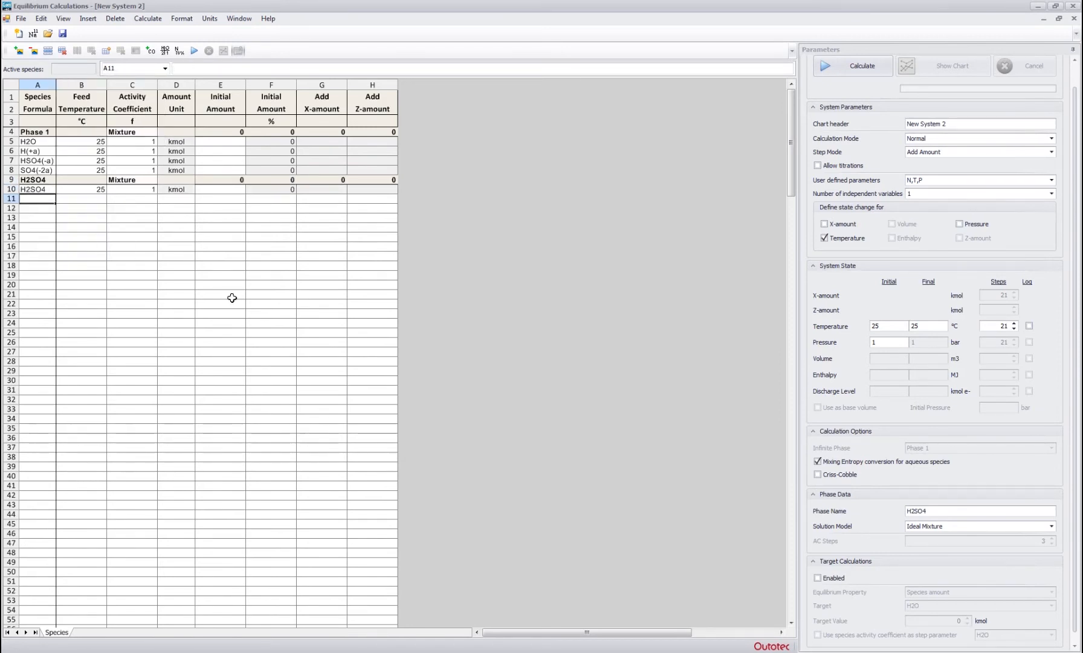
- Rename the first phase, which holds the aqueous species, as Aqua
left_click_drag(40, 141, 40, 167)
left_click(40, 133)
type("Aqua")
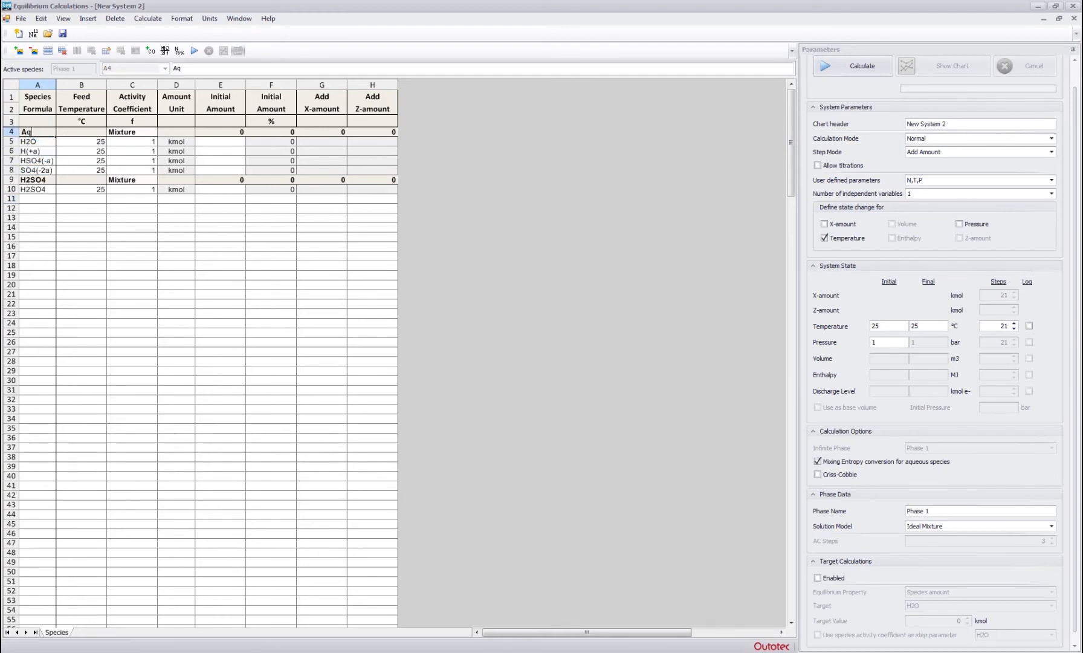
key("Return")
left_click(28, 132)
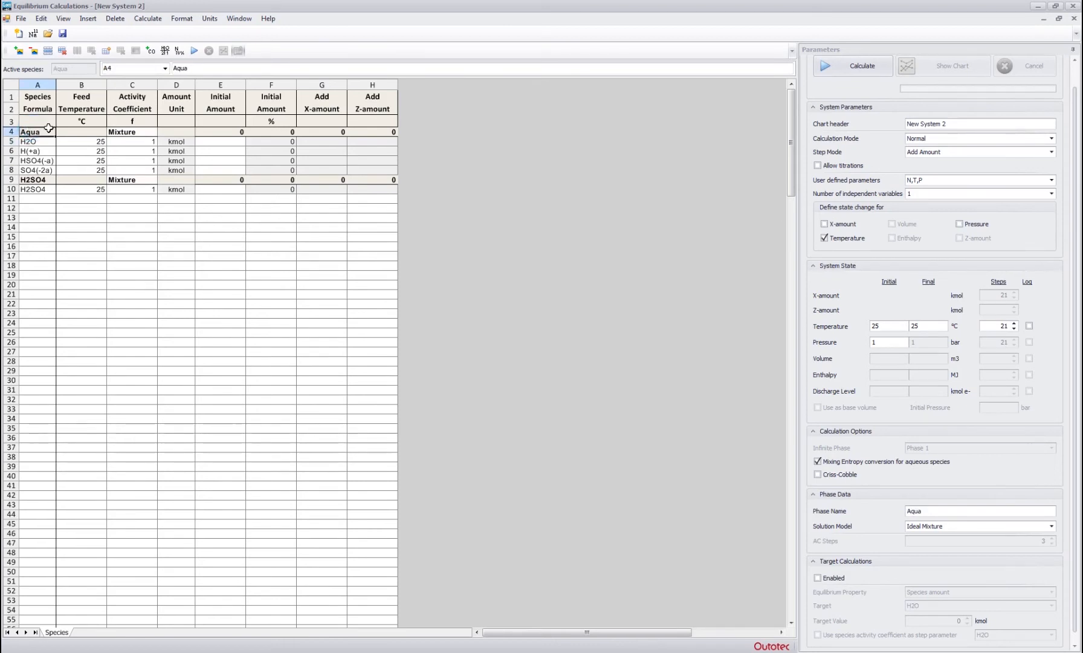
- Set the activity coefficient model of the Aqua phase to Aqua
left_click(156, 131)
left_click(160, 132)
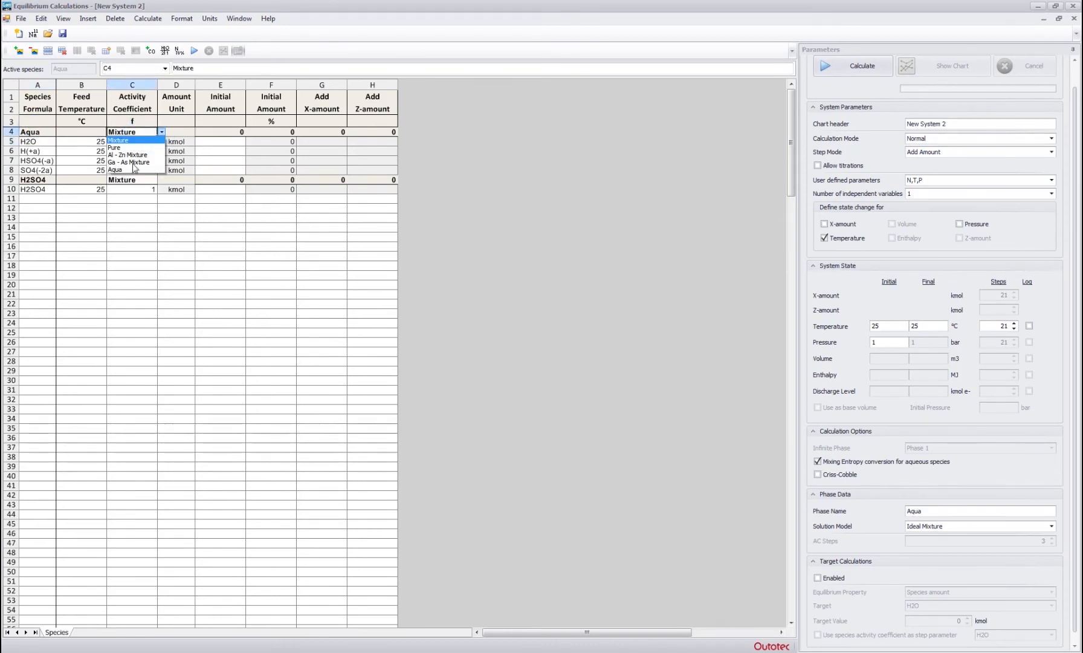
left_click(128, 170)
left_click(132, 208)
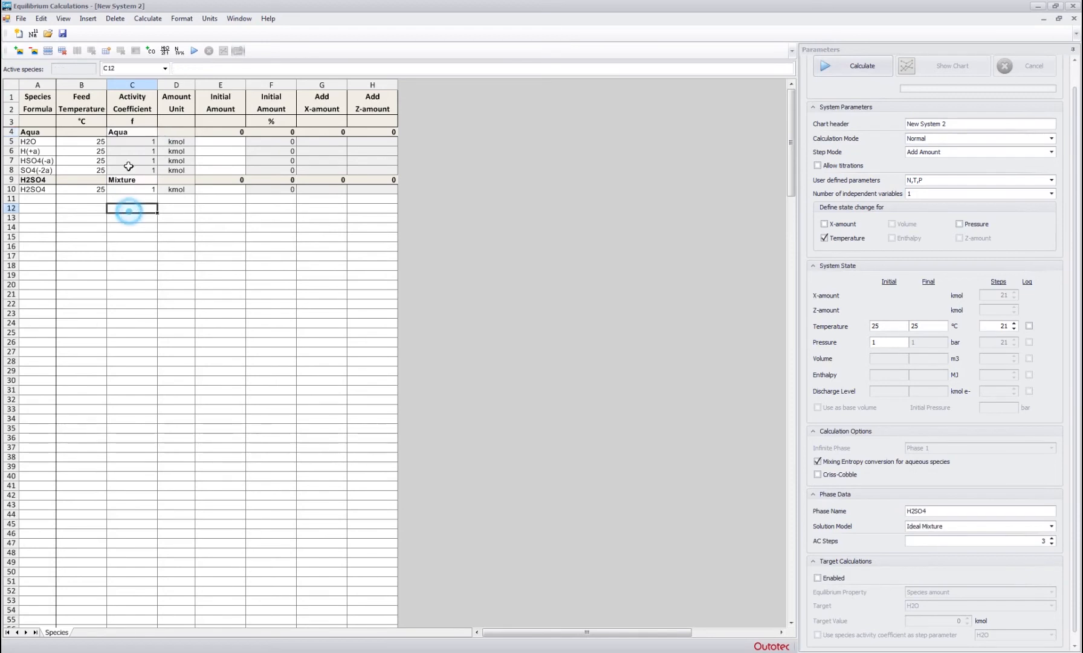
- Examine the activity coefficients and rows of the four species in the Aqua phase
left_click_drag(129, 141, 126, 170)
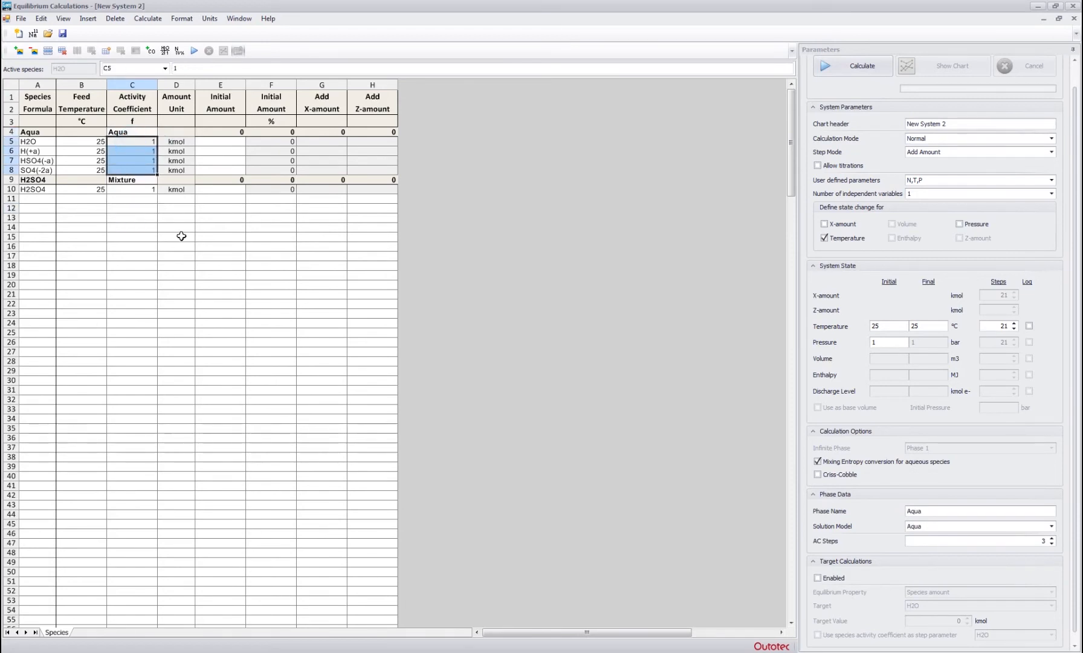
left_click(134, 236)
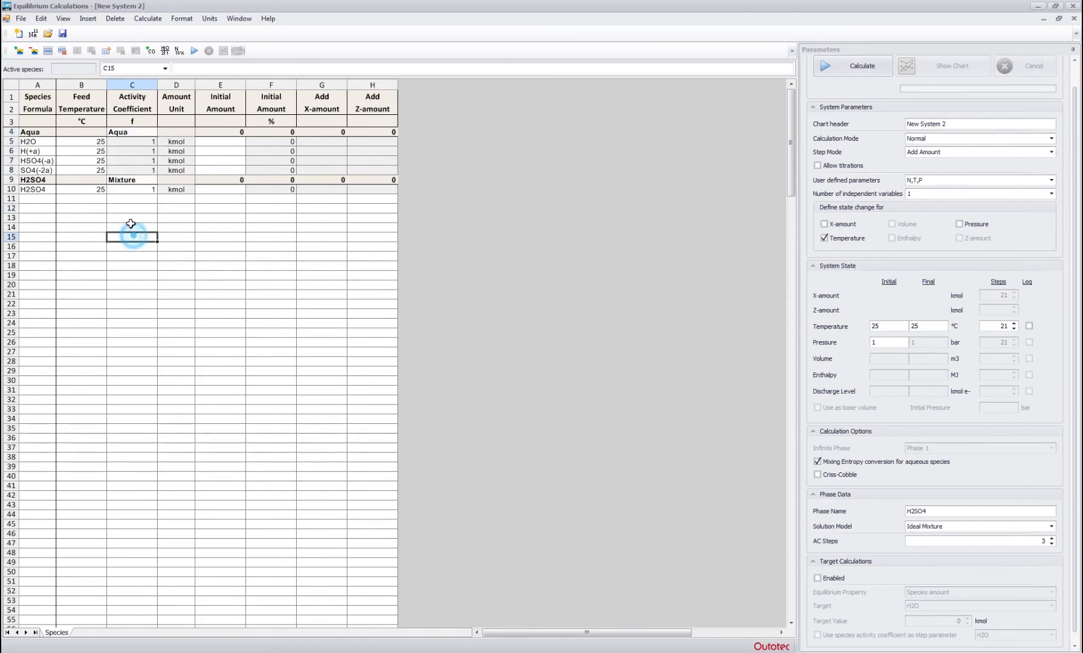
left_click_drag(131, 143, 128, 171)
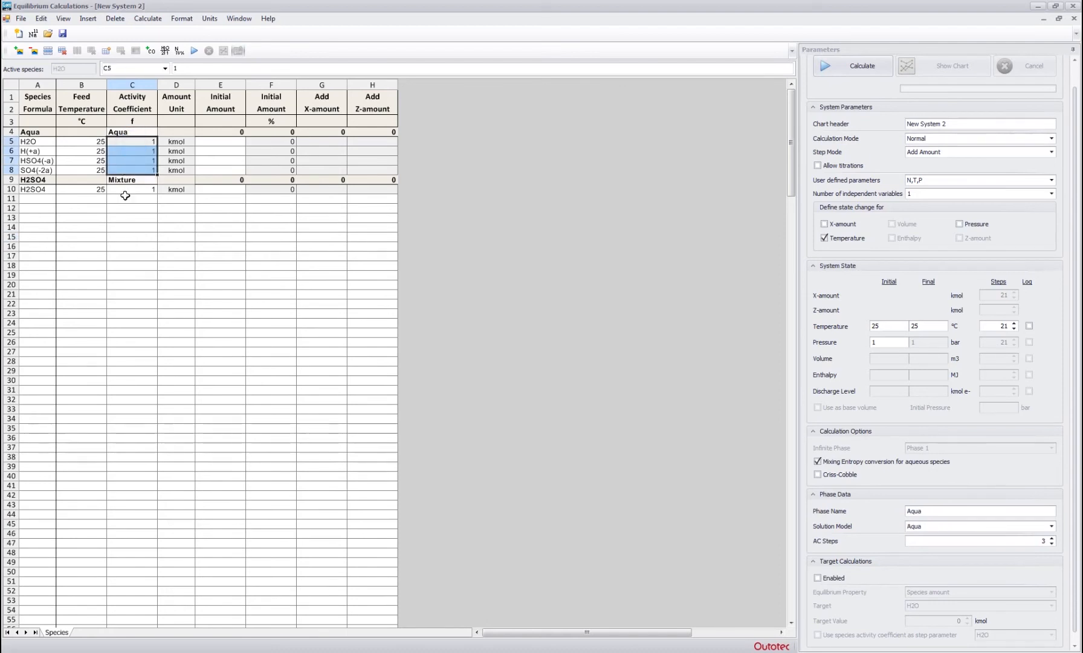
left_click(125, 227)
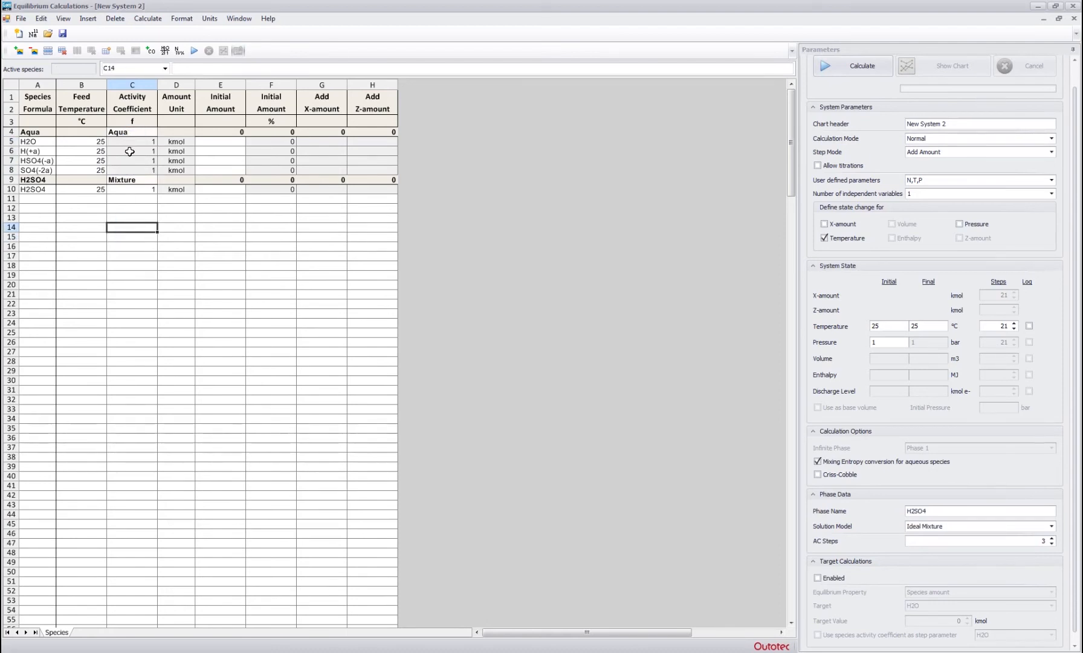
left_click(129, 151)
left_click_drag(43, 151, 175, 166)
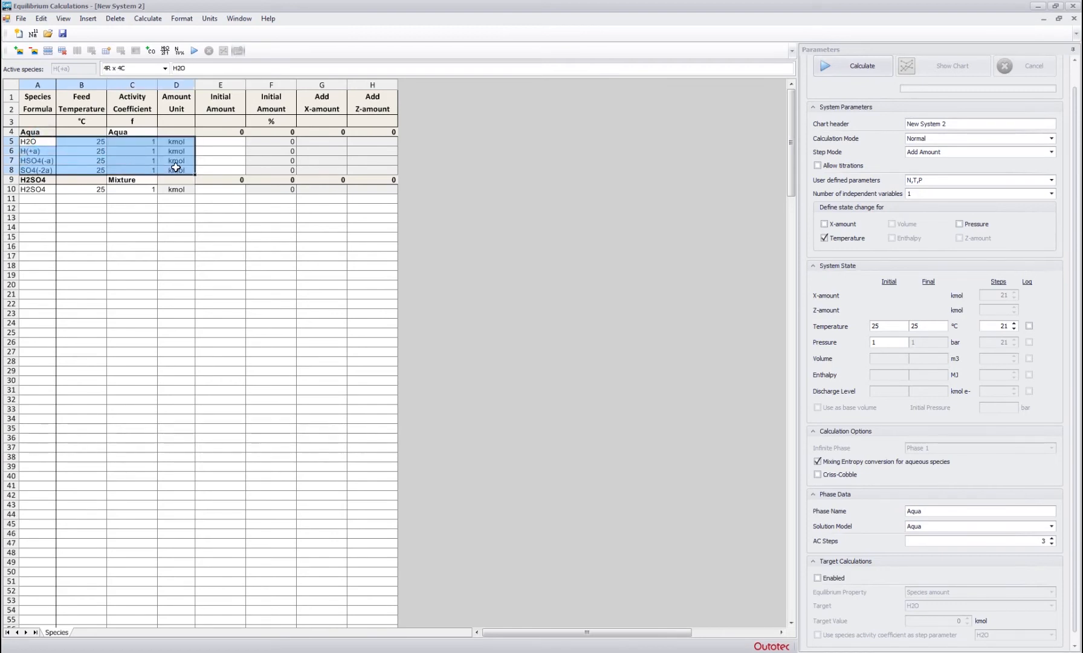
left_click(220, 265)
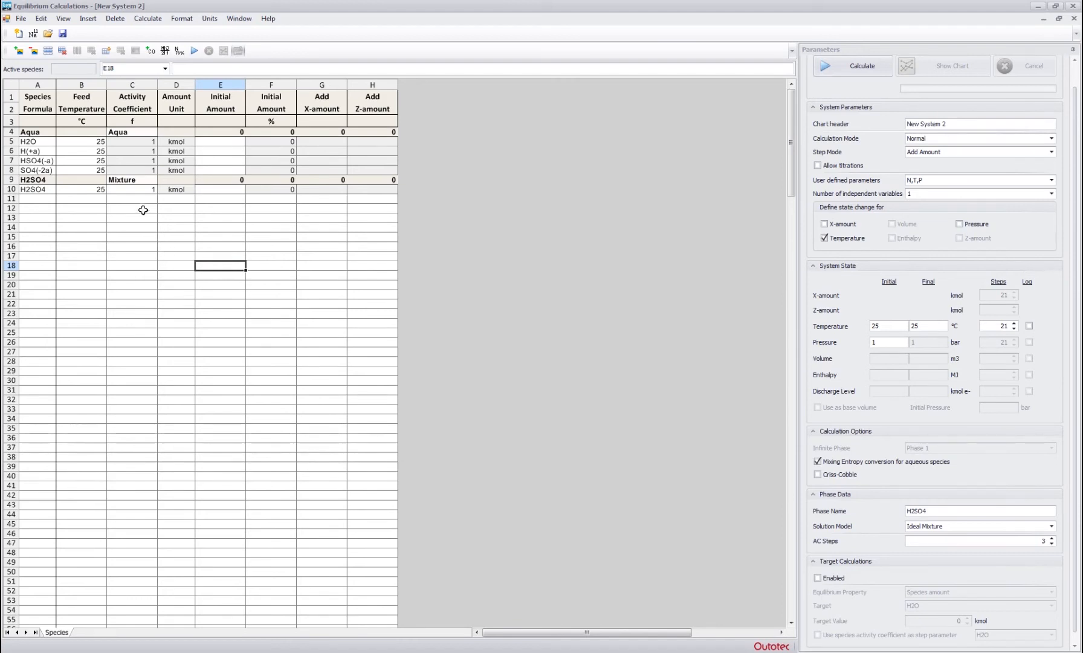
- Set the activity coefficient model of the H2SO4 phase to Pure
left_click(125, 179)
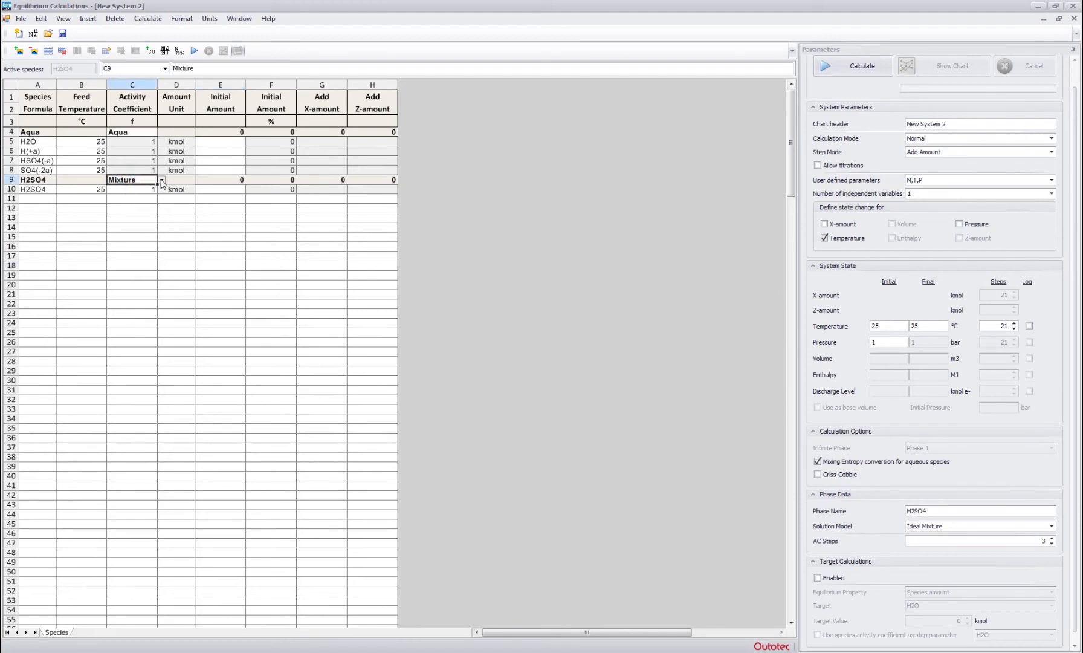
left_click(162, 180)
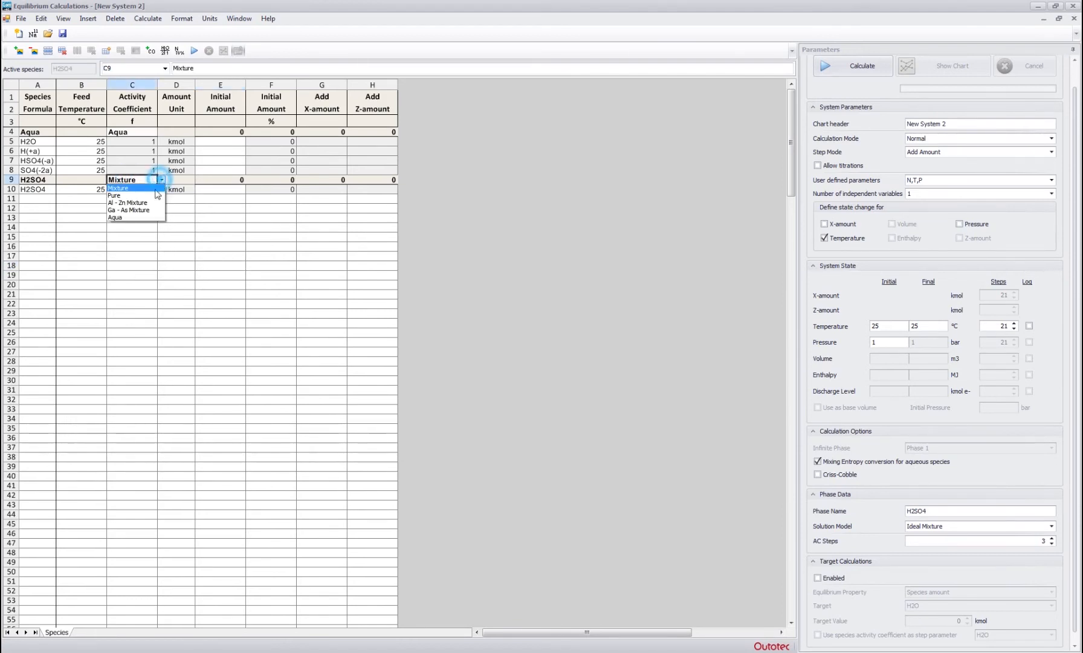
left_click(114, 195)
left_click(175, 246)
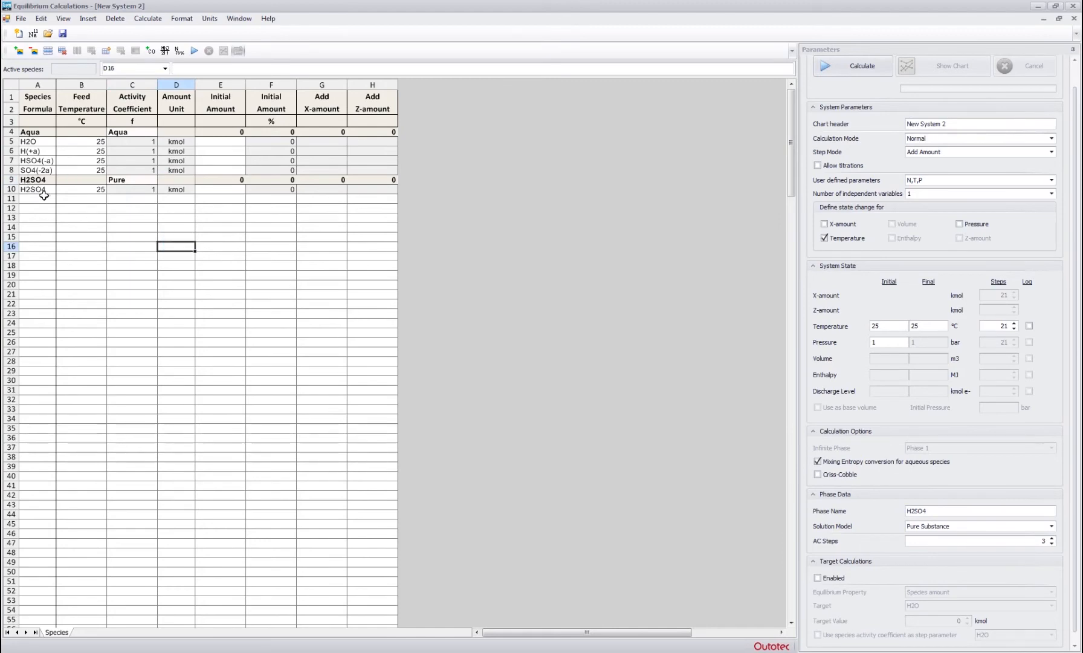
left_click(84, 265)
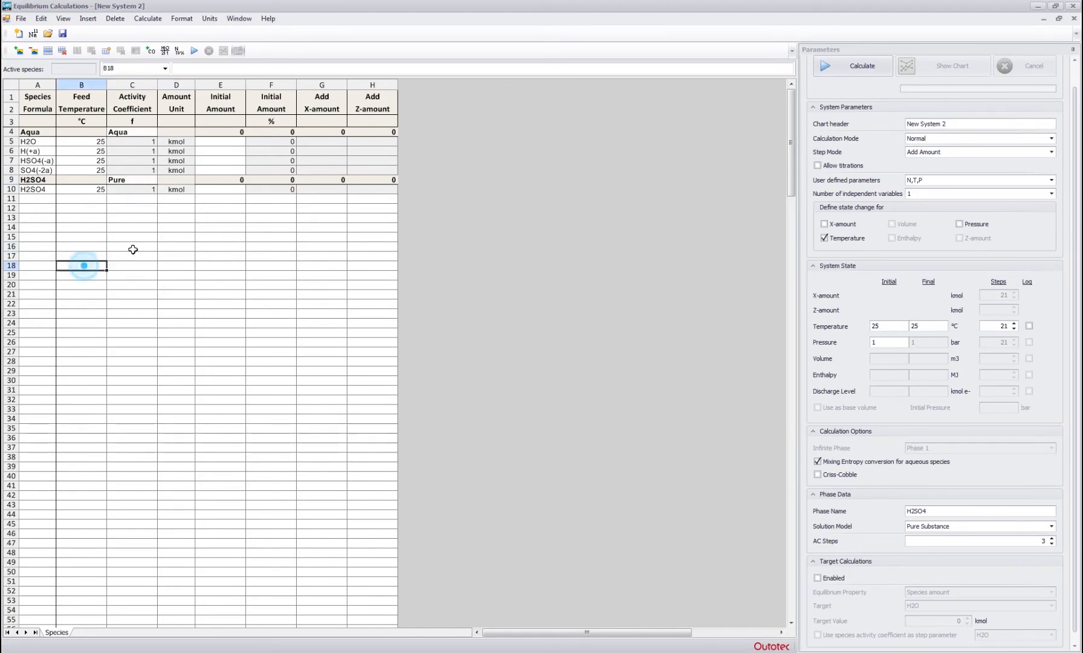
left_click(132, 250)
left_click(139, 179)
left_click(171, 246)
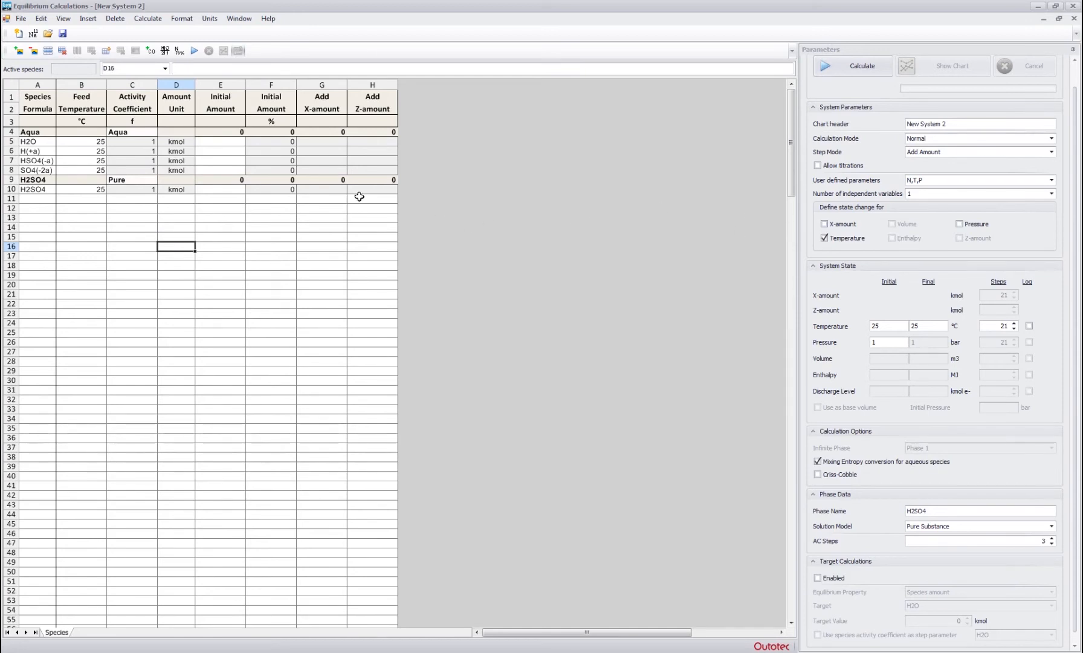
left_click(229, 224)
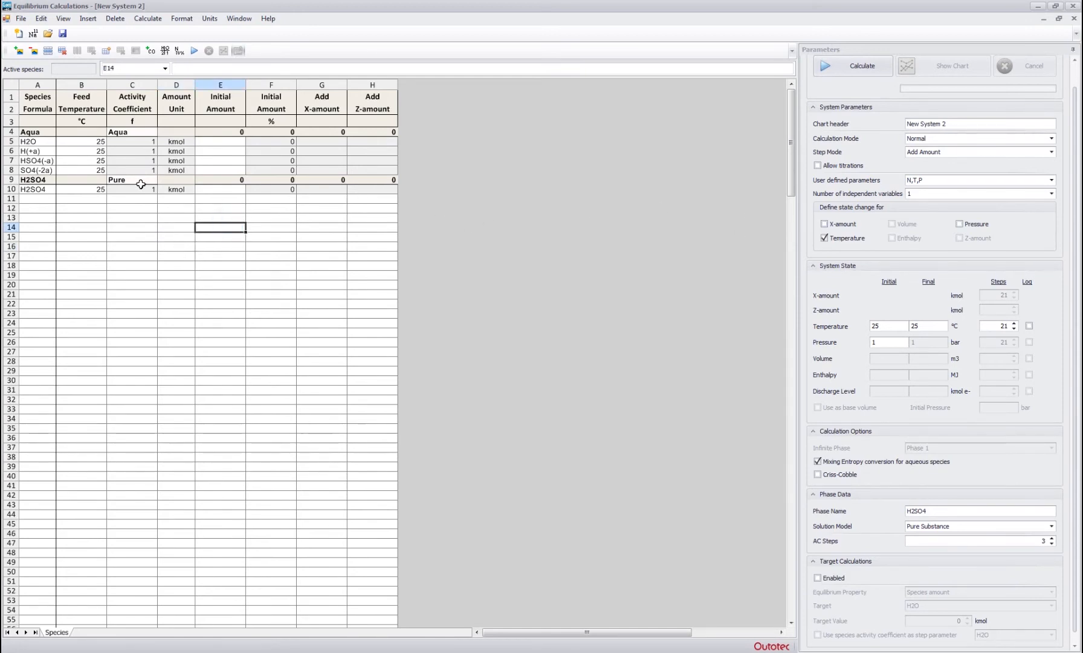
left_click(31, 190)
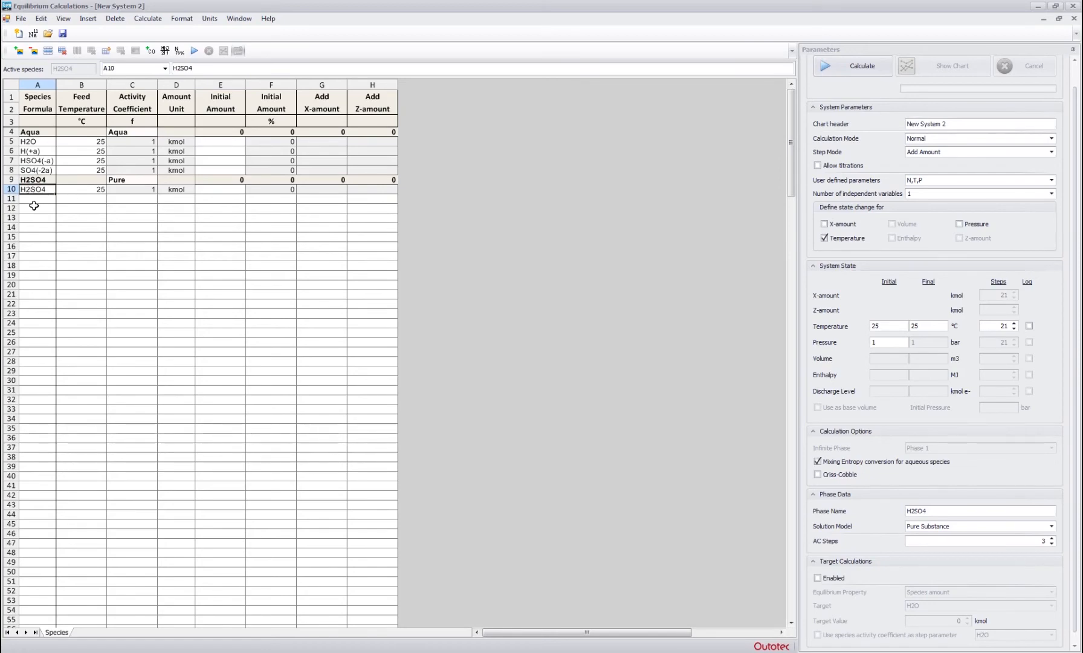
left_click(281, 228)
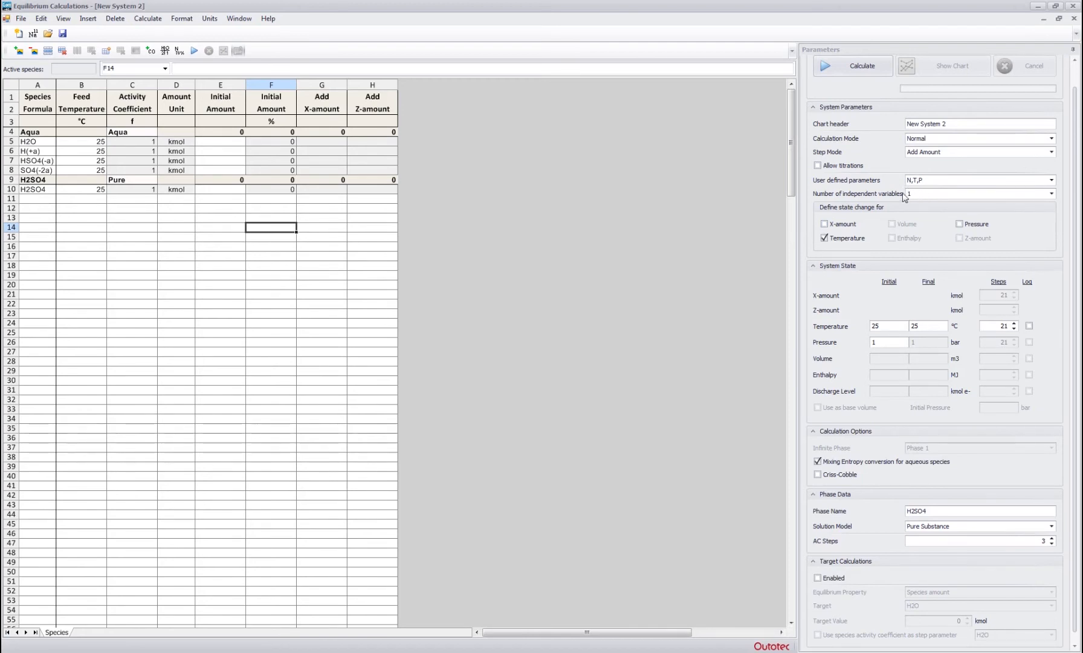
- Keep the step mode at Add Amount and define the state change for X-amount
left_click(922, 154)
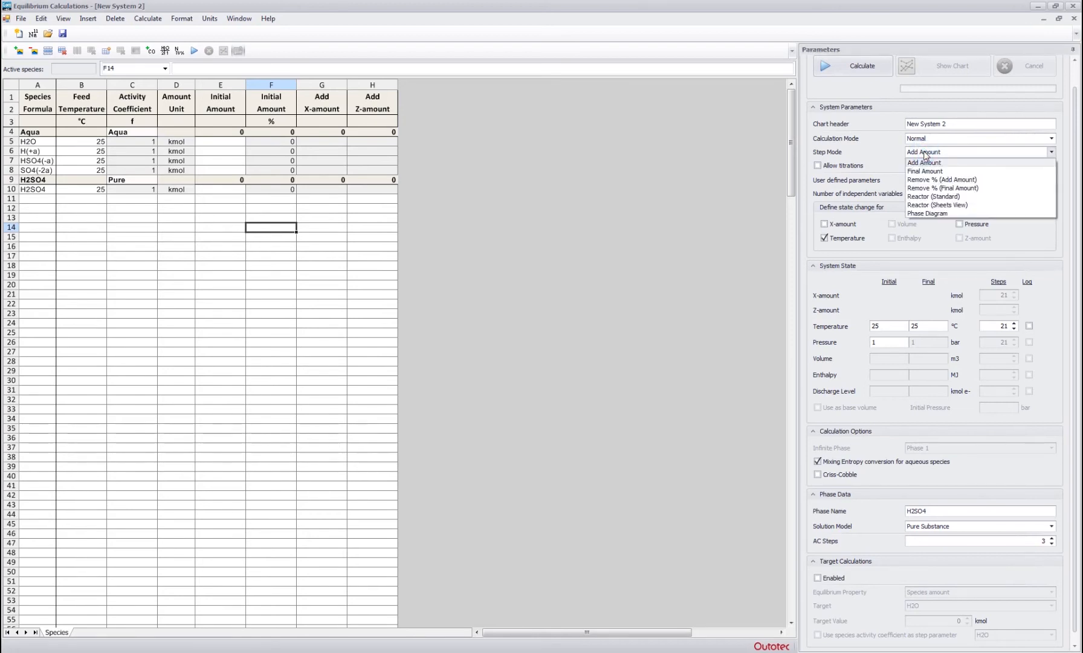
left_click(923, 154)
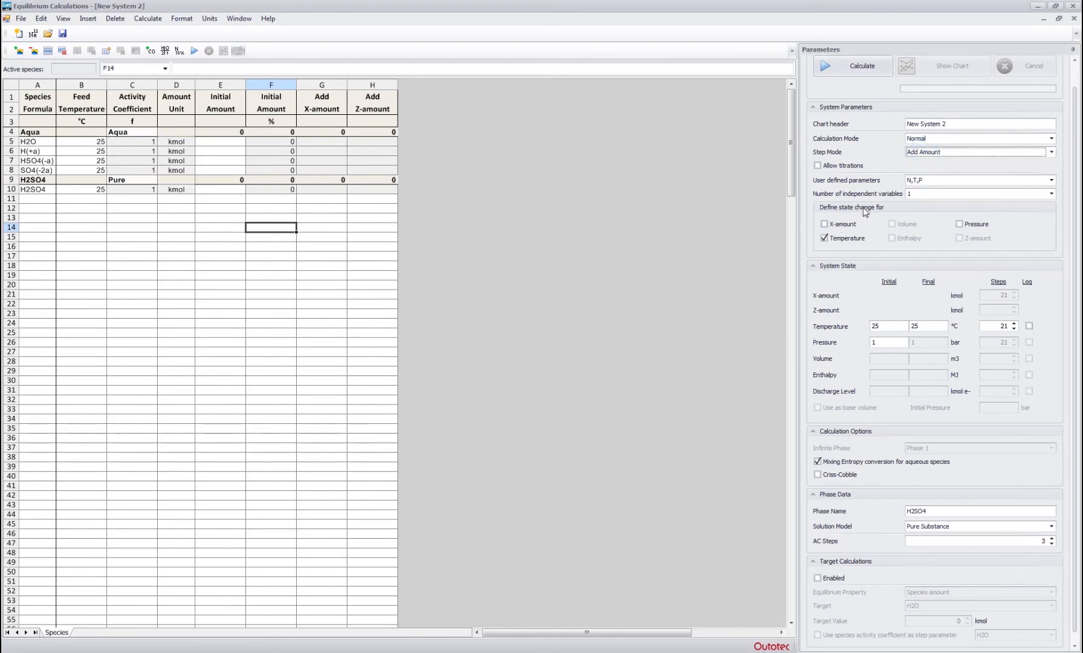
left_click(841, 225)
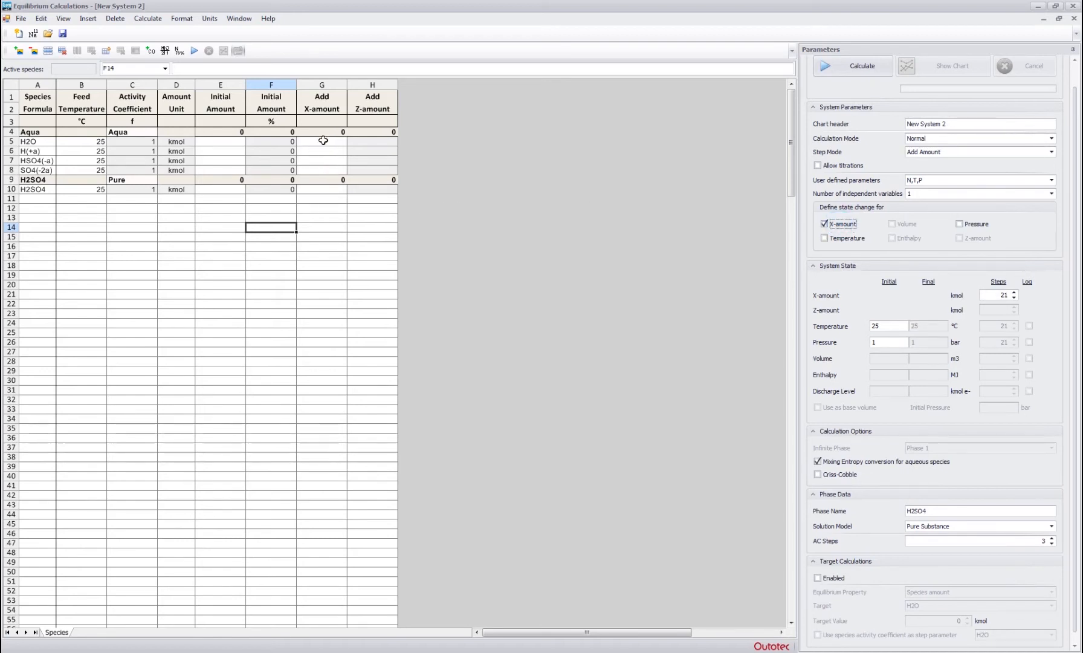
- Set the added X-amount of H2SO4 in the pure phase to 0.1 kmol per step
left_click_drag(322, 141, 316, 186)
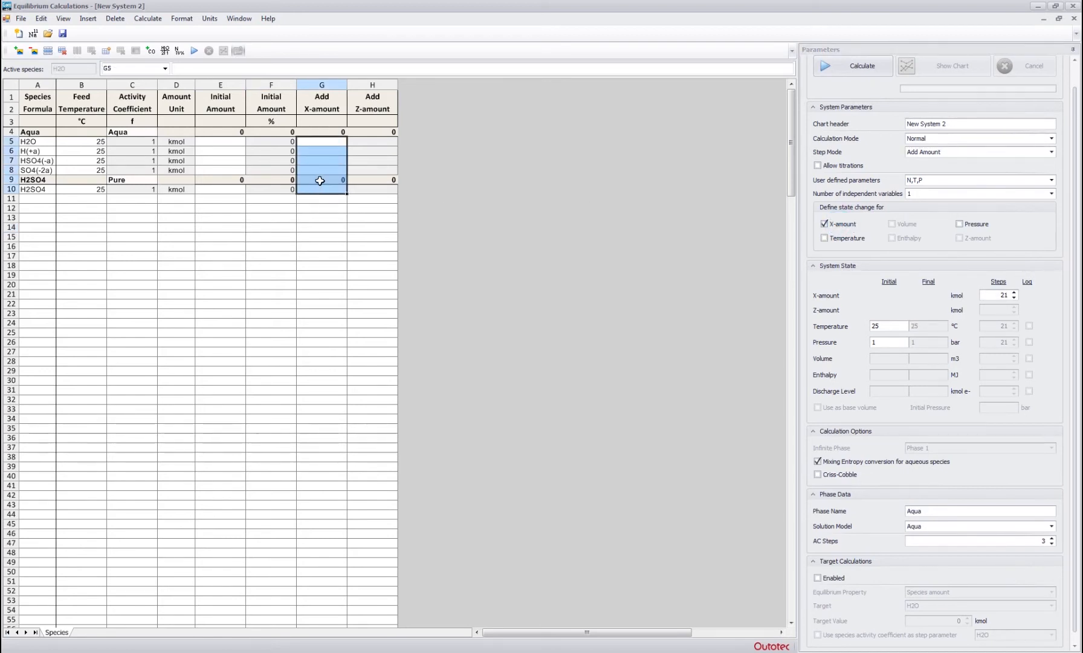
left_click(318, 189)
type("0")
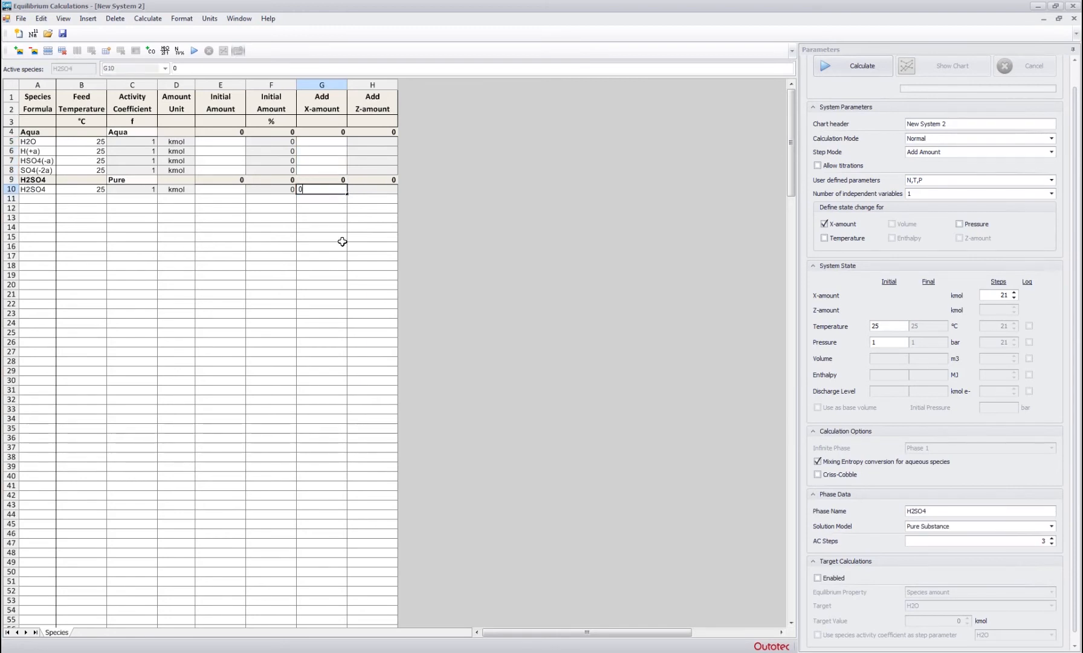
type(".1")
key("Return")
- Set the initial amount of H2O in the Aqua phase to 50 kmol
key("Left")
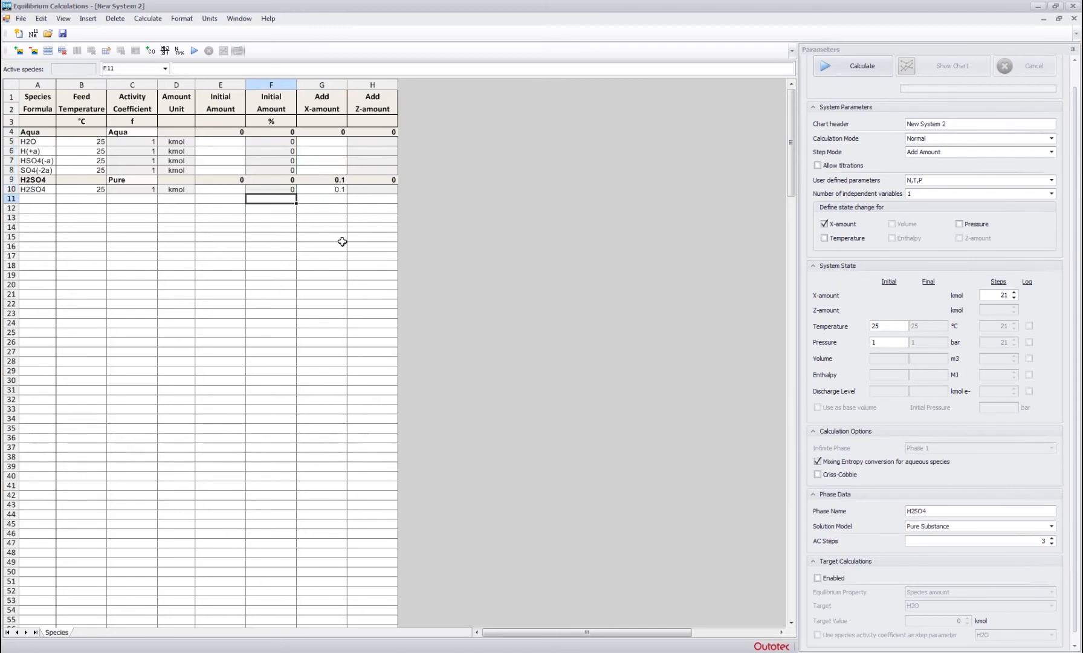
key("Right")
key("Up")
key("Left")
key("Left")
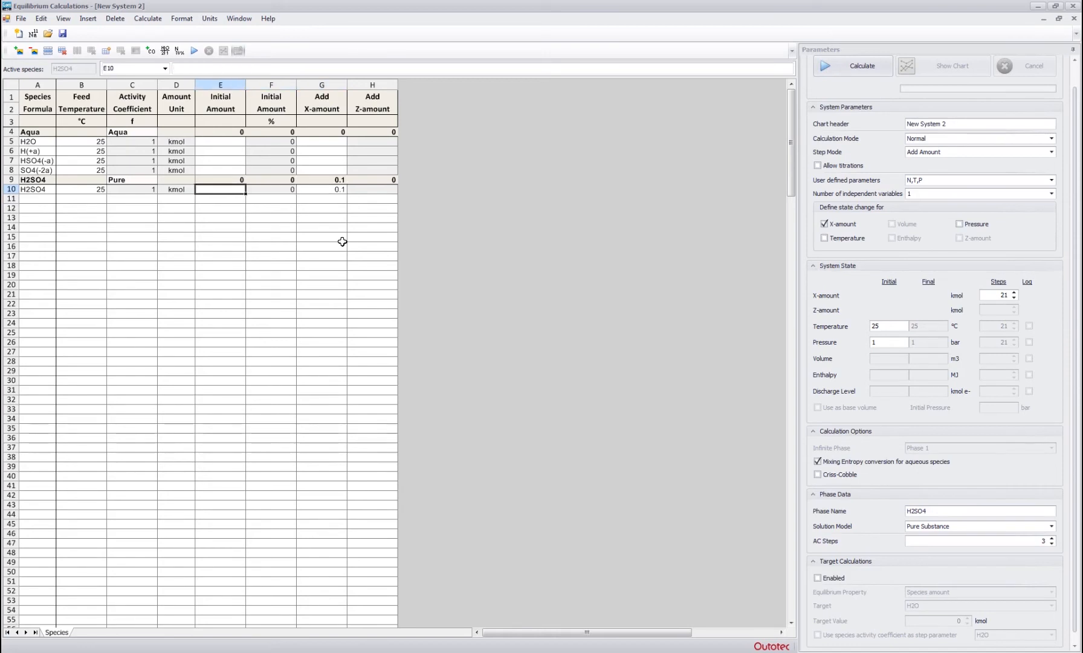
key("Up")
key("Up")
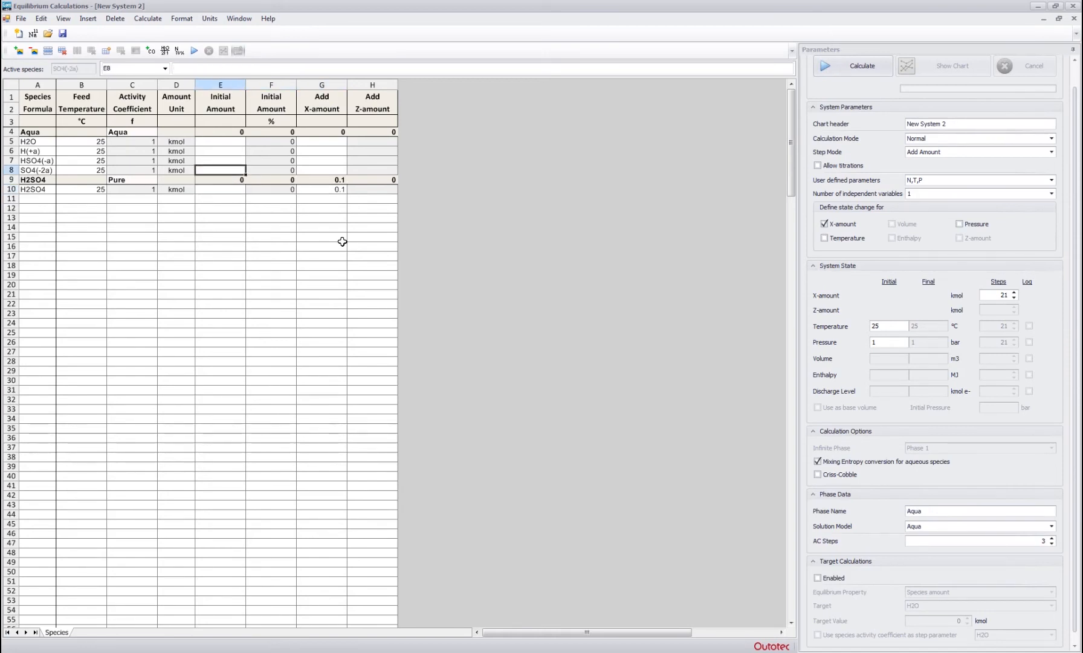
key("Up")
key("Up")
key("Up")
type("50")
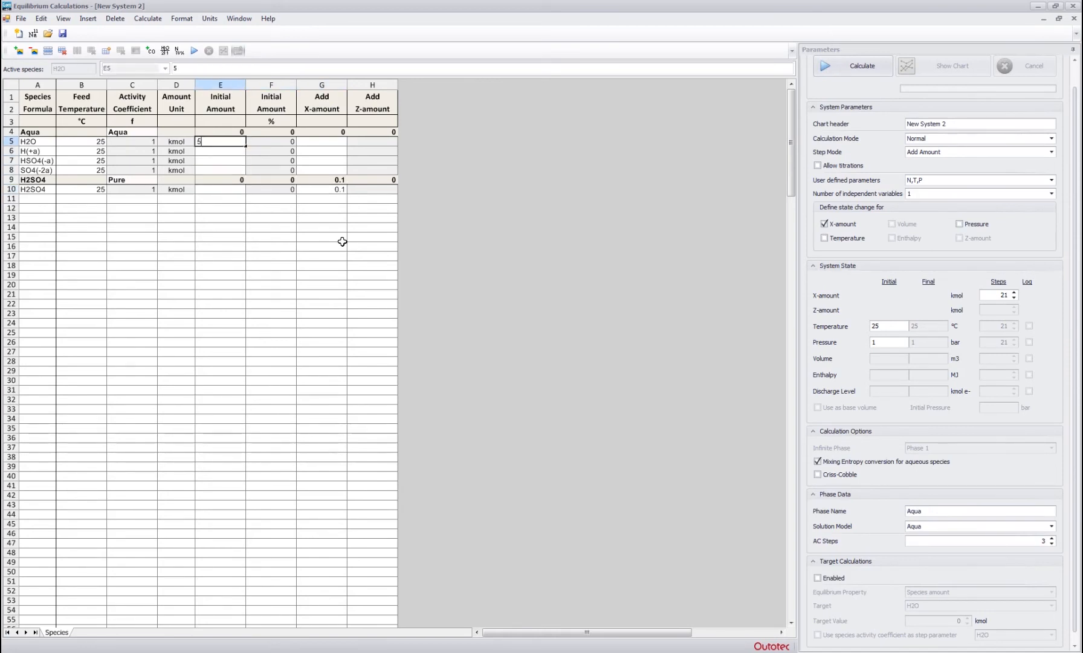
key("Return")
left_click(232, 140)
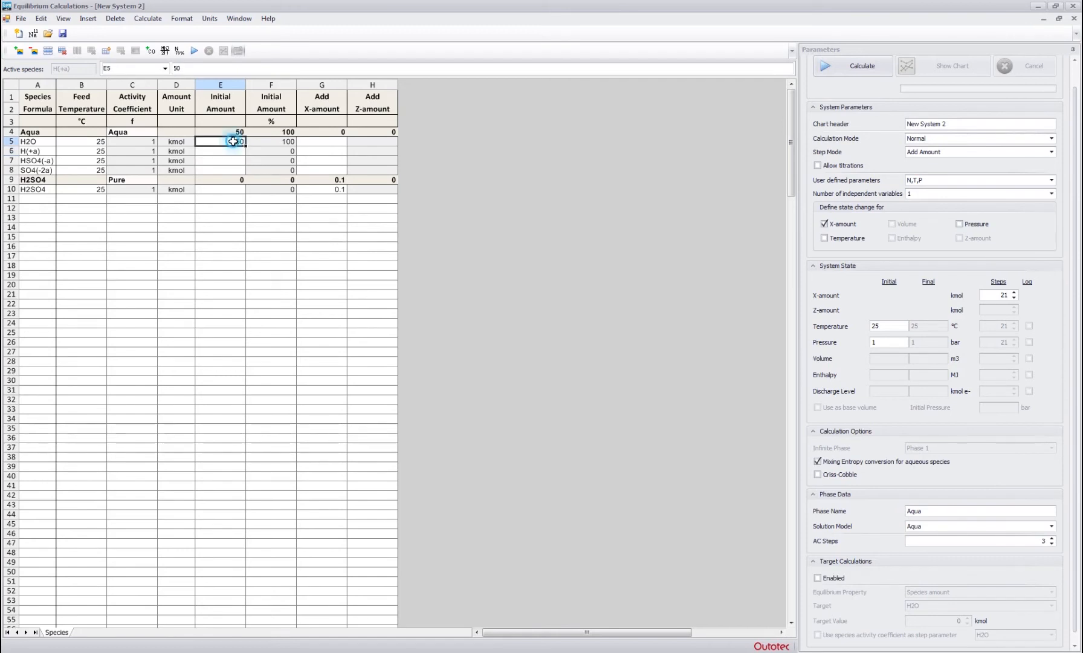
left_click(303, 246)
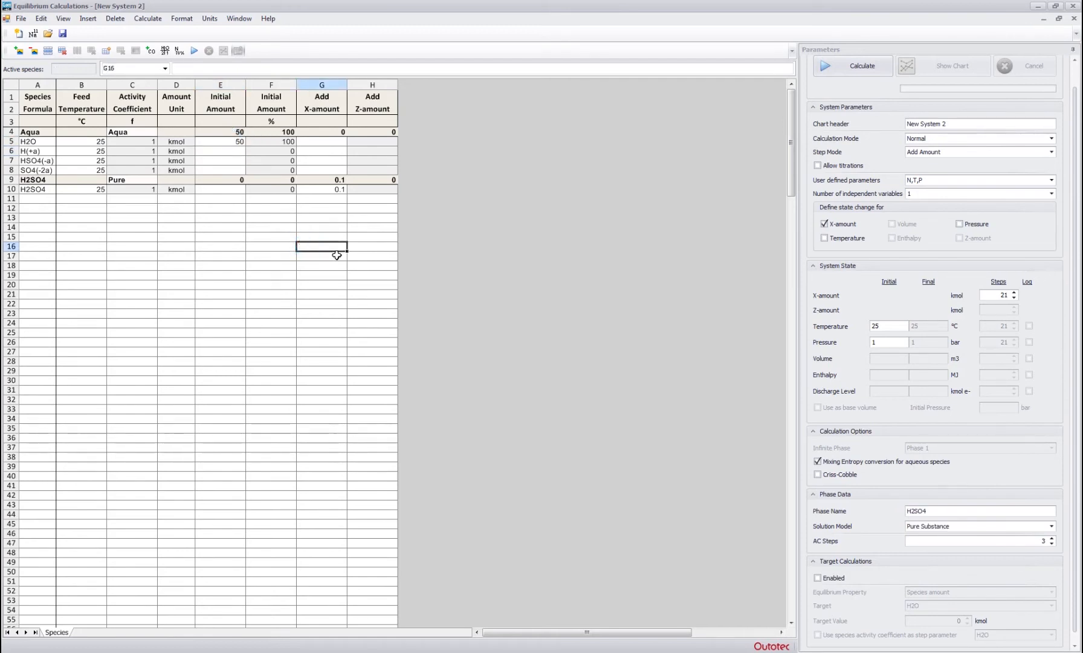
- Set the number of X-amount steps to 51 and calculate the equilibrium
double_click(1006, 294)
type("51")
left_click(824, 68)
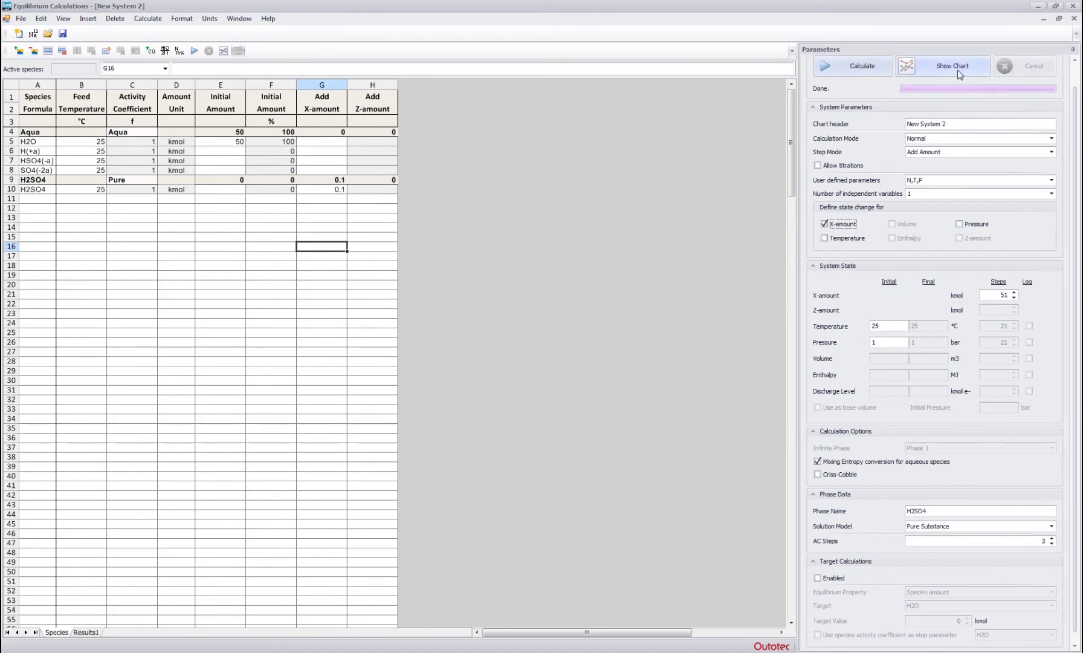
- Plot the equilibrium amounts in kmol against the amount of H2SO4 and hide the H2O curve
left_click(958, 71)
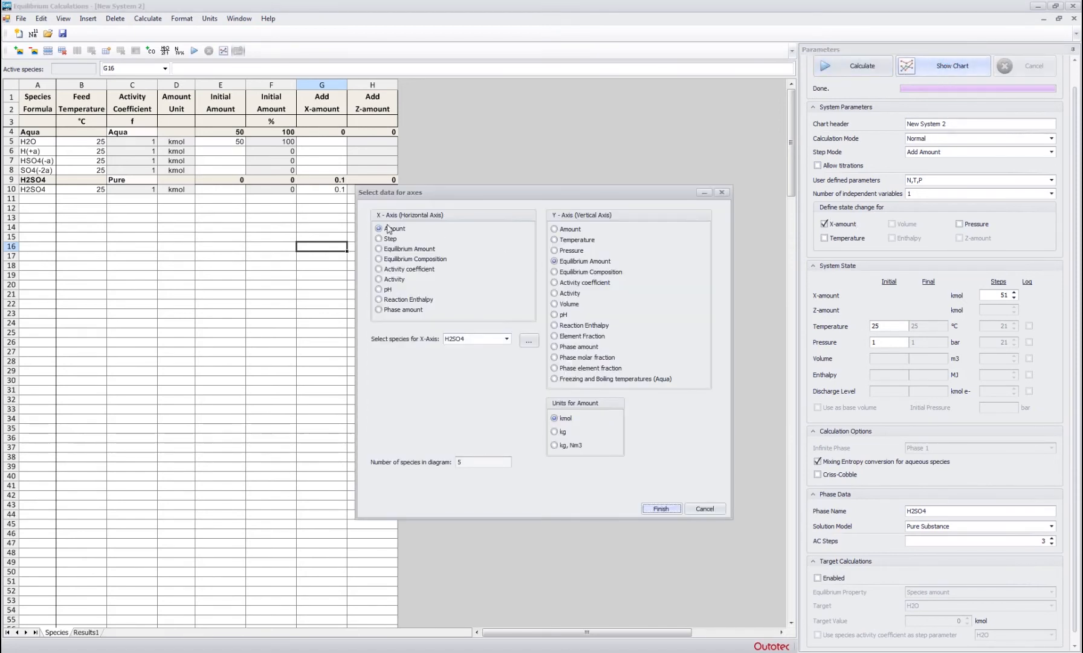
left_click(660, 508)
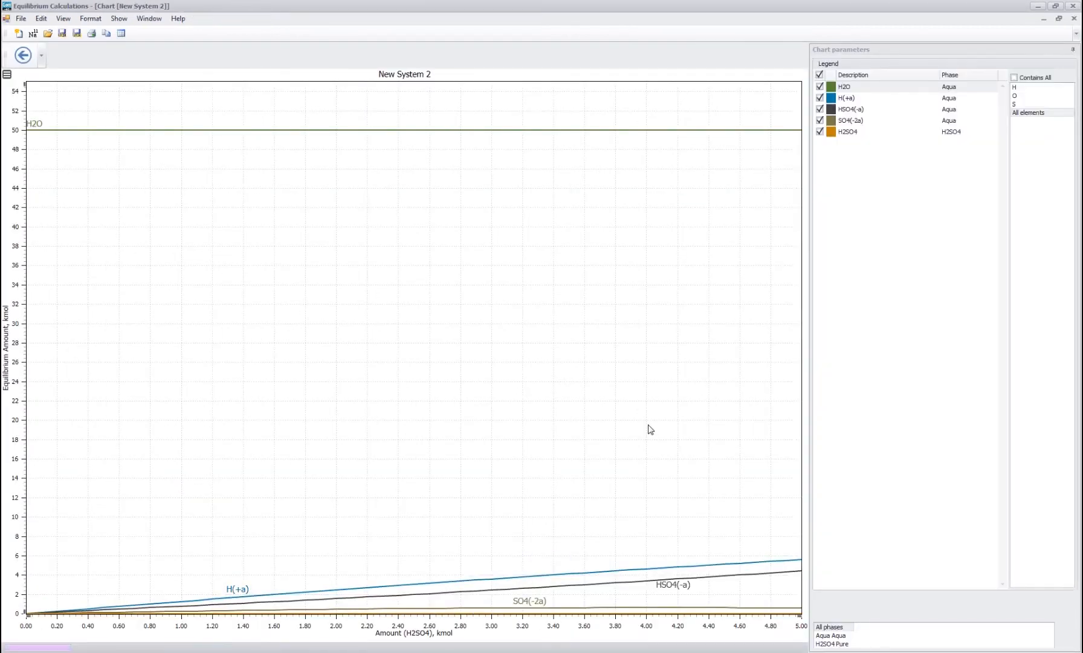
left_click(820, 87)
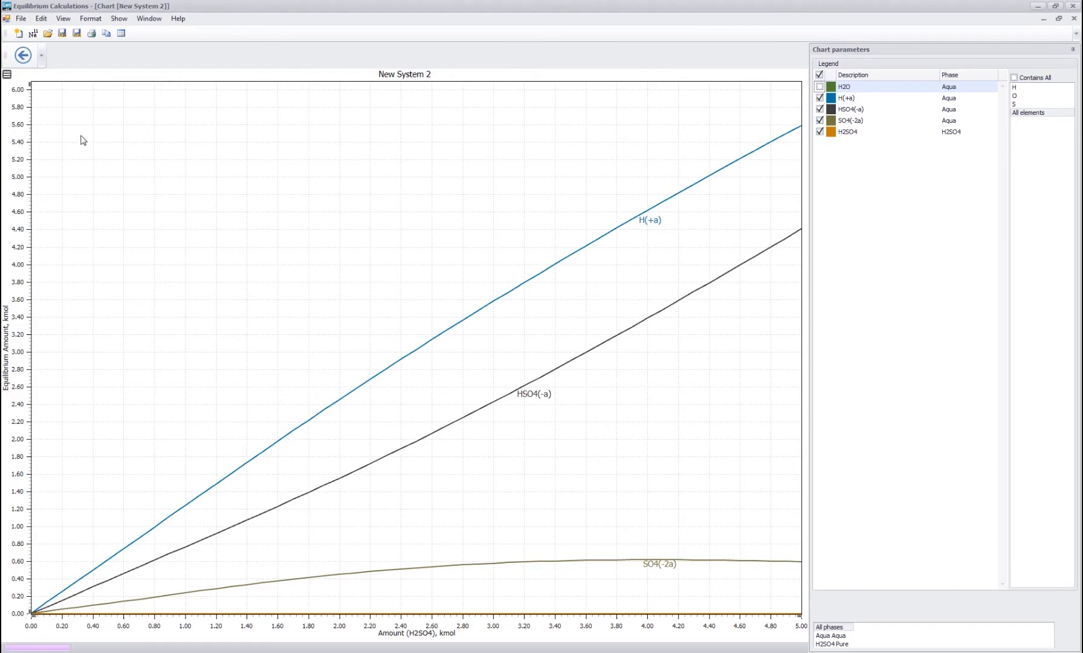
- Replot the results with the activity coefficient on the vertical axis against the amount of H2SO4
left_click(23, 55)
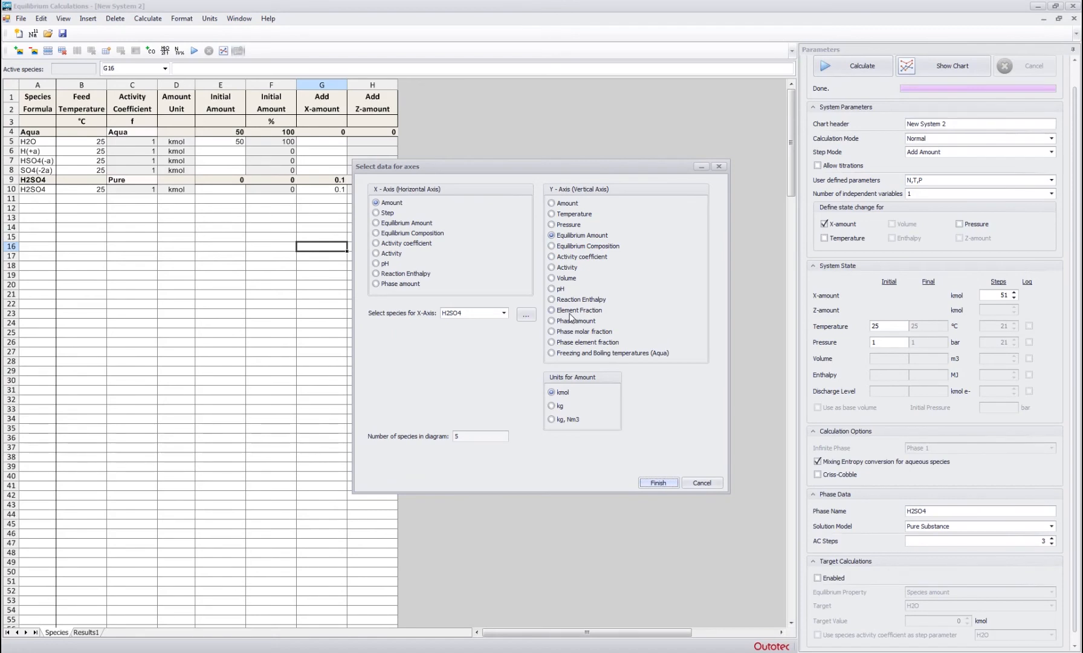
left_click(562, 257)
left_click(655, 483)
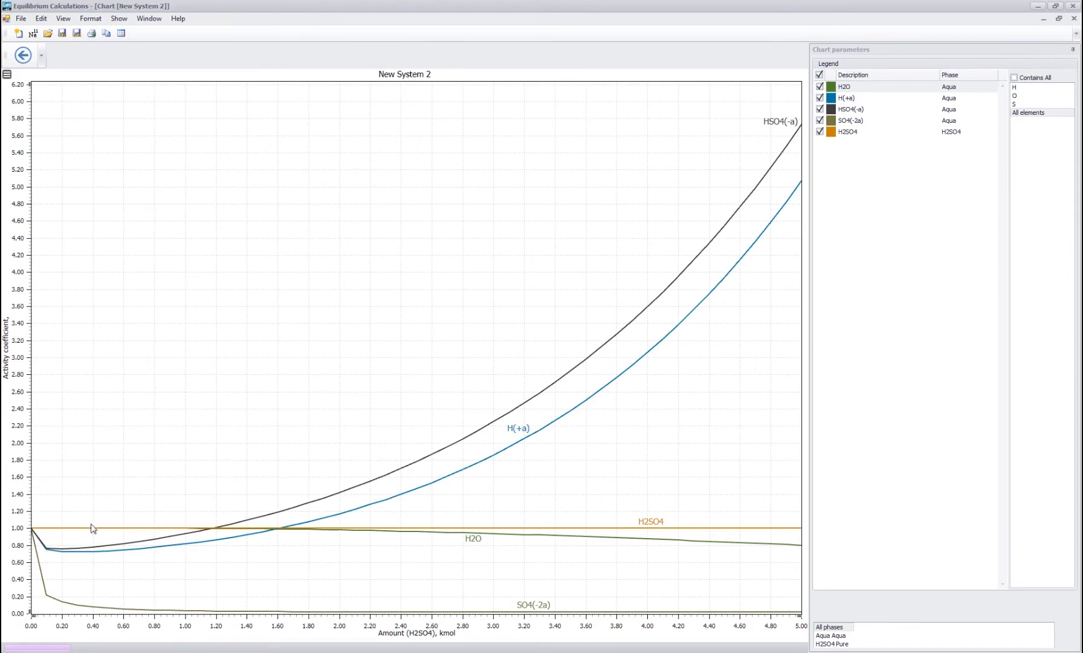
- Chart the pH against the amount of H2SO4 and return to the species sheet
mouse_move(585, 348)
left_click(23, 55)
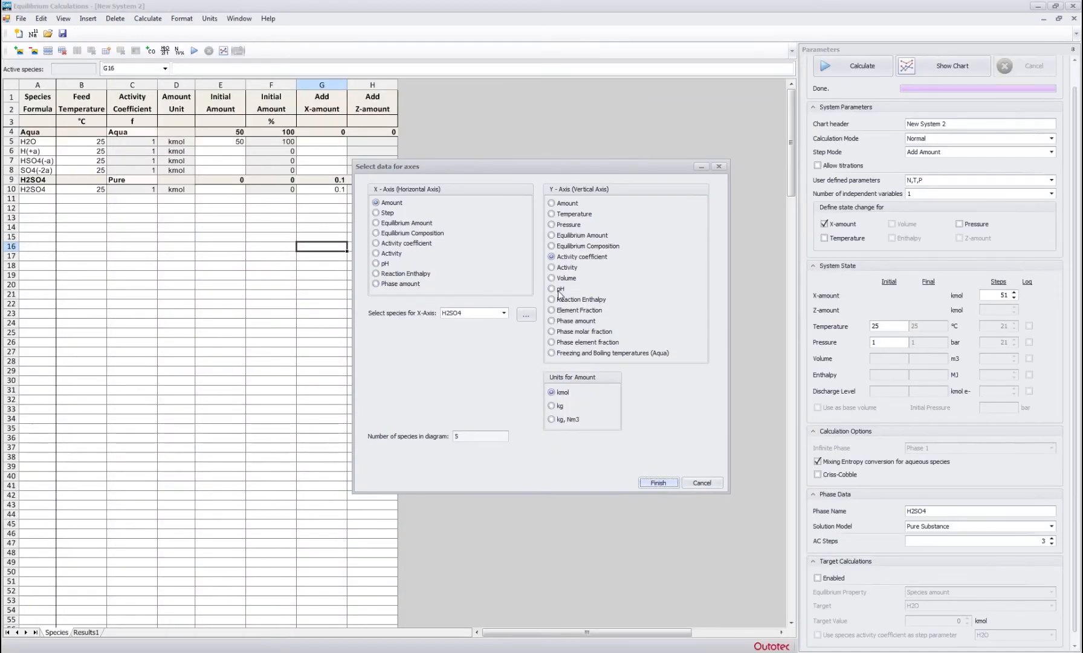
left_click(559, 290)
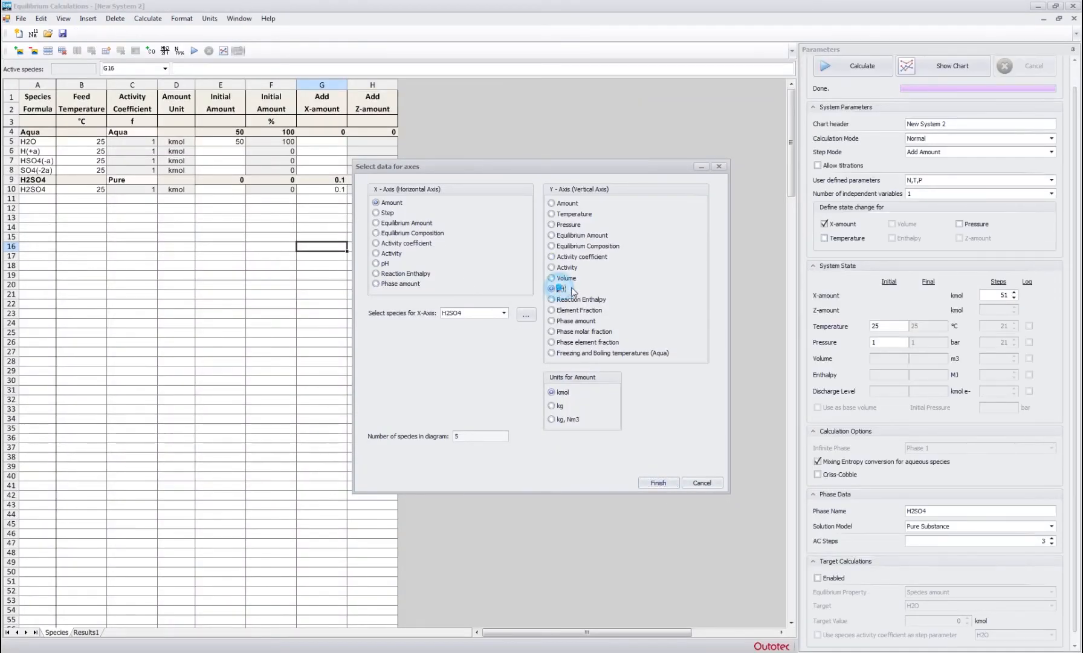
left_click(658, 481)
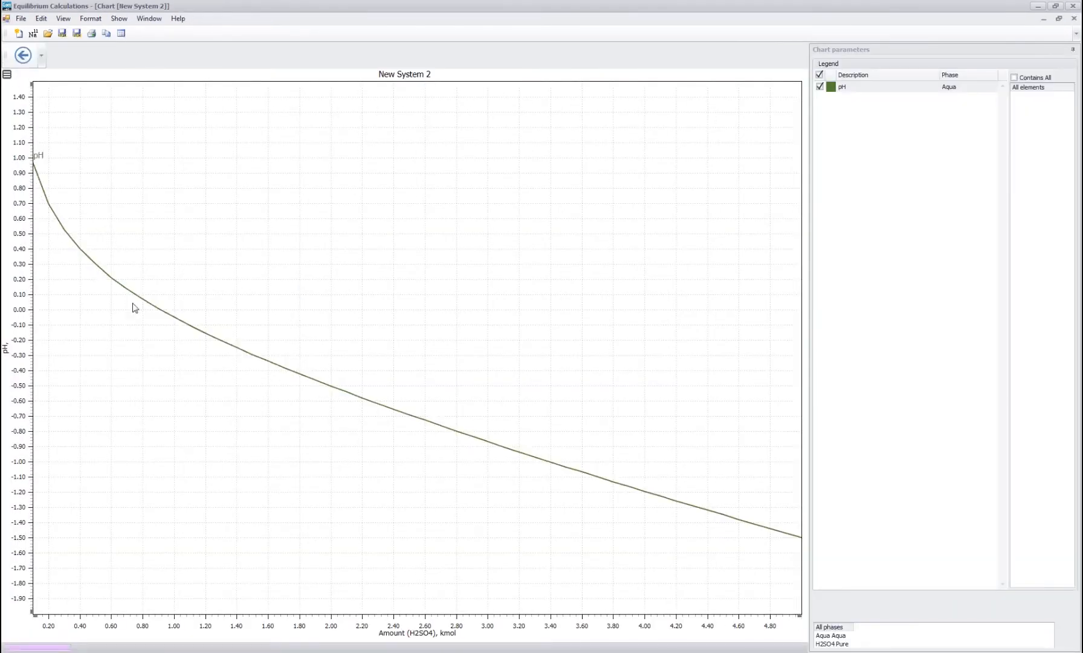
left_click(23, 55)
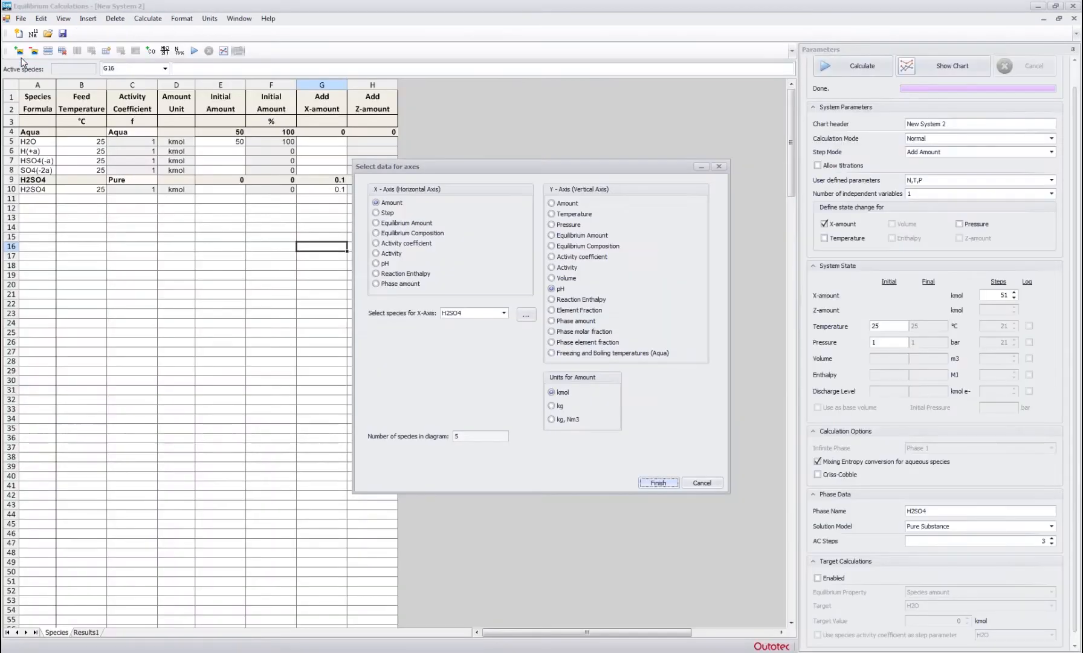
left_click(703, 483)
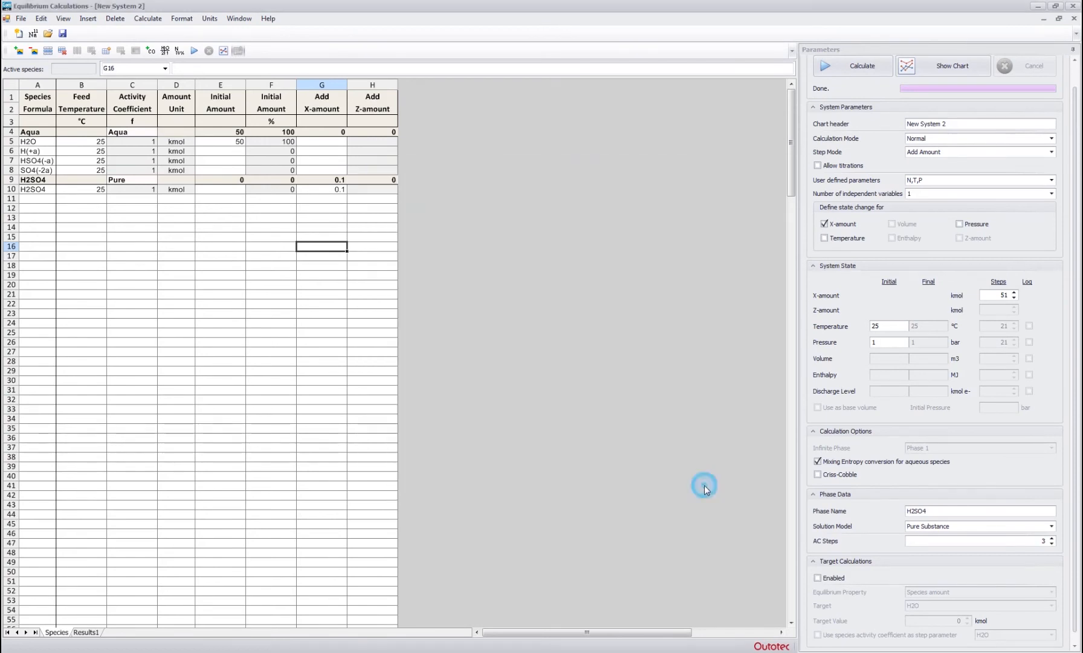
- Set the number of AC steps in the phase data to 5
left_click(262, 277)
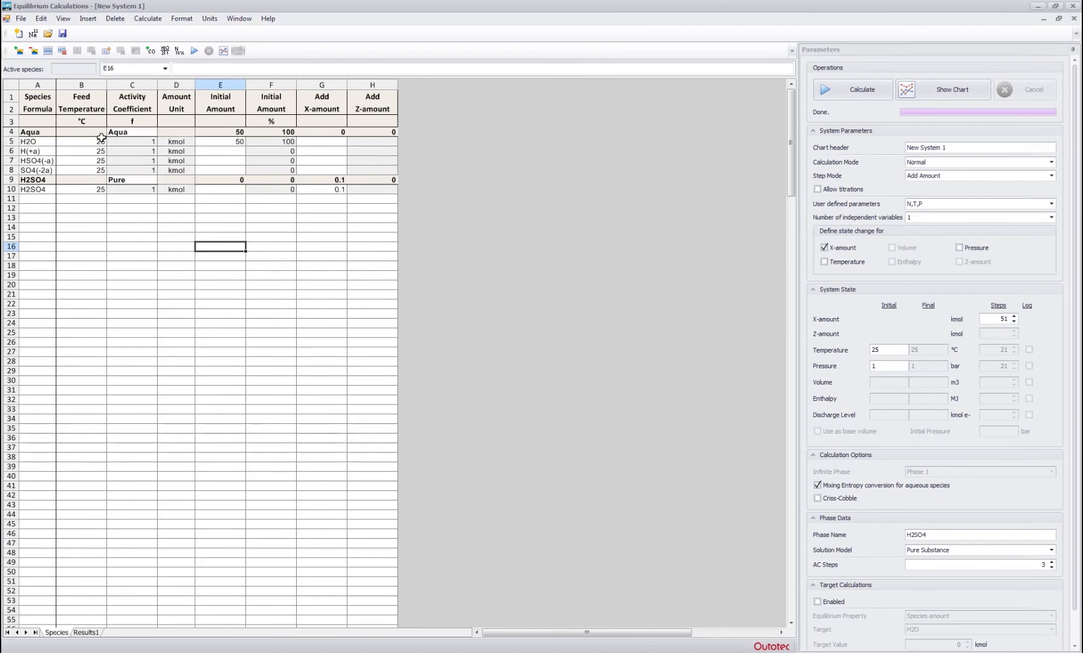
left_click(127, 164)
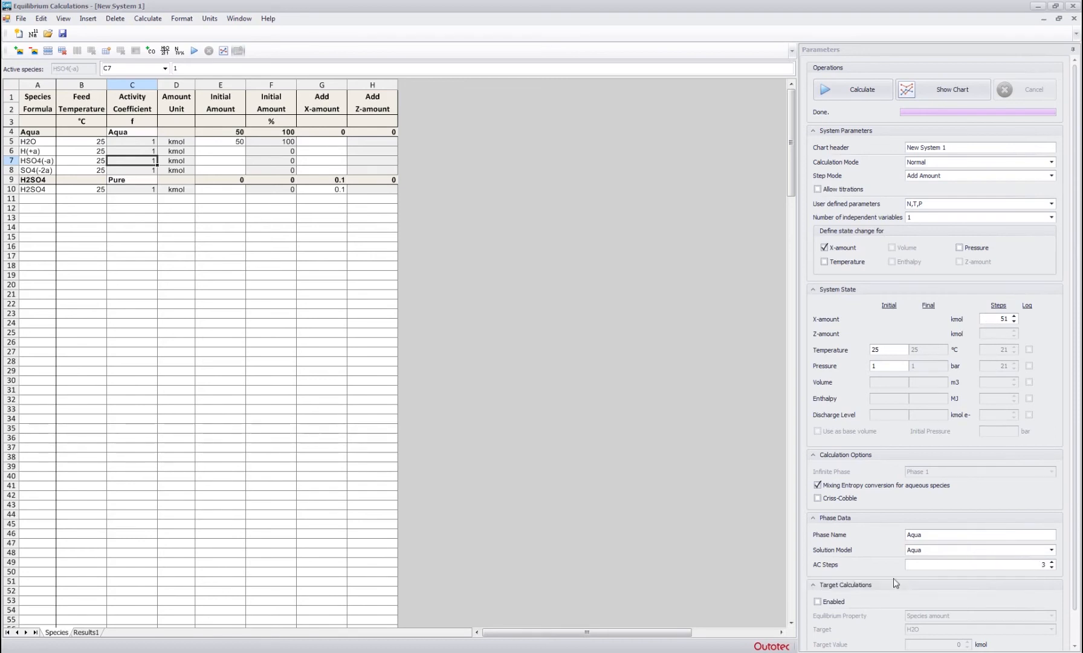
double_click(1037, 564)
type("5")
left_click(827, 537)
left_click(208, 227)
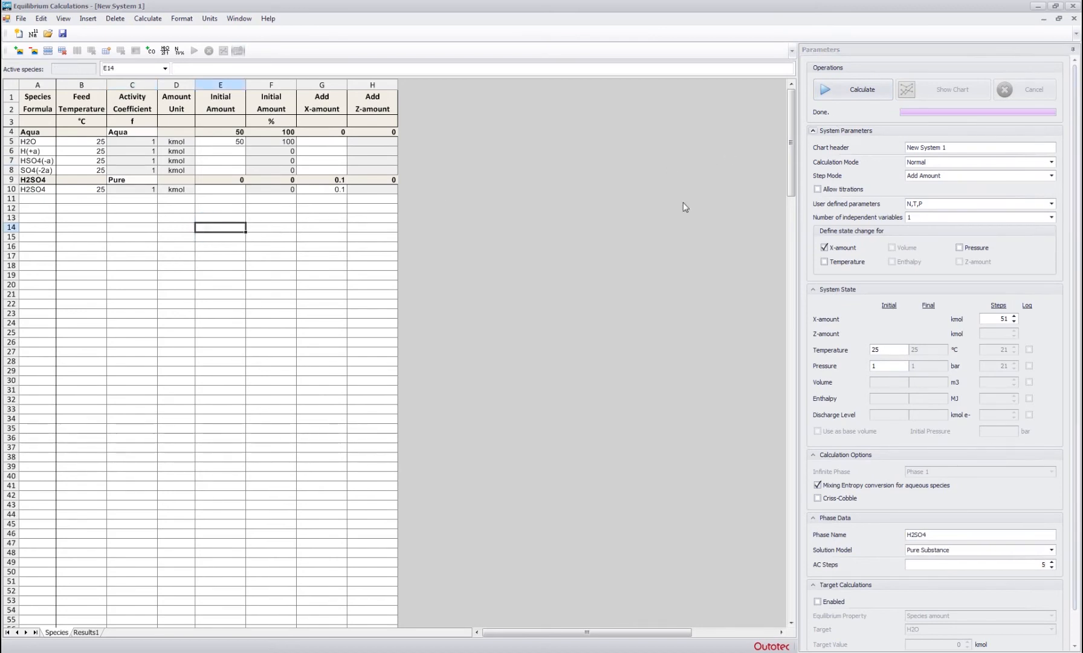
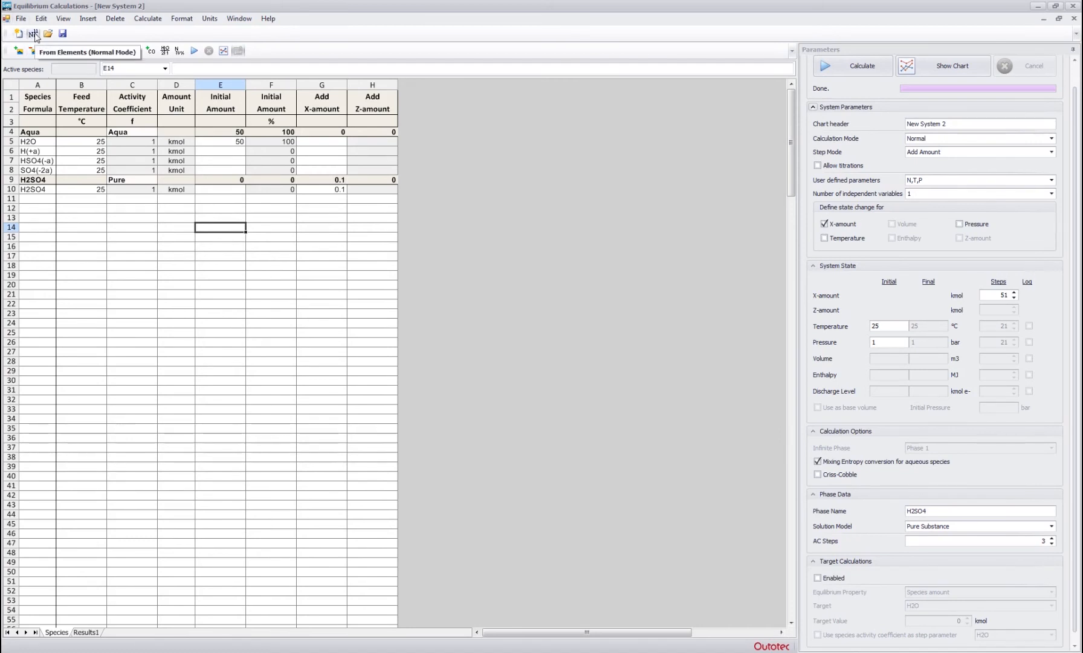
- Start a new system from elements and filter the species database by the elements Cu S Fe Si O
left_click(33, 34)
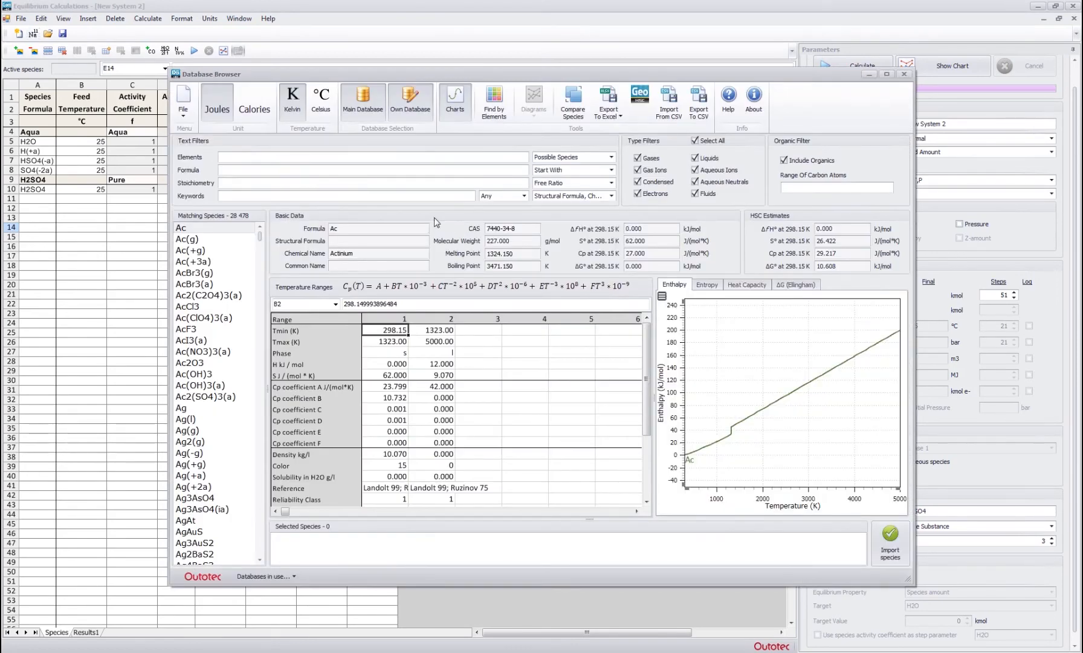
left_click(236, 157)
type("Cu S")
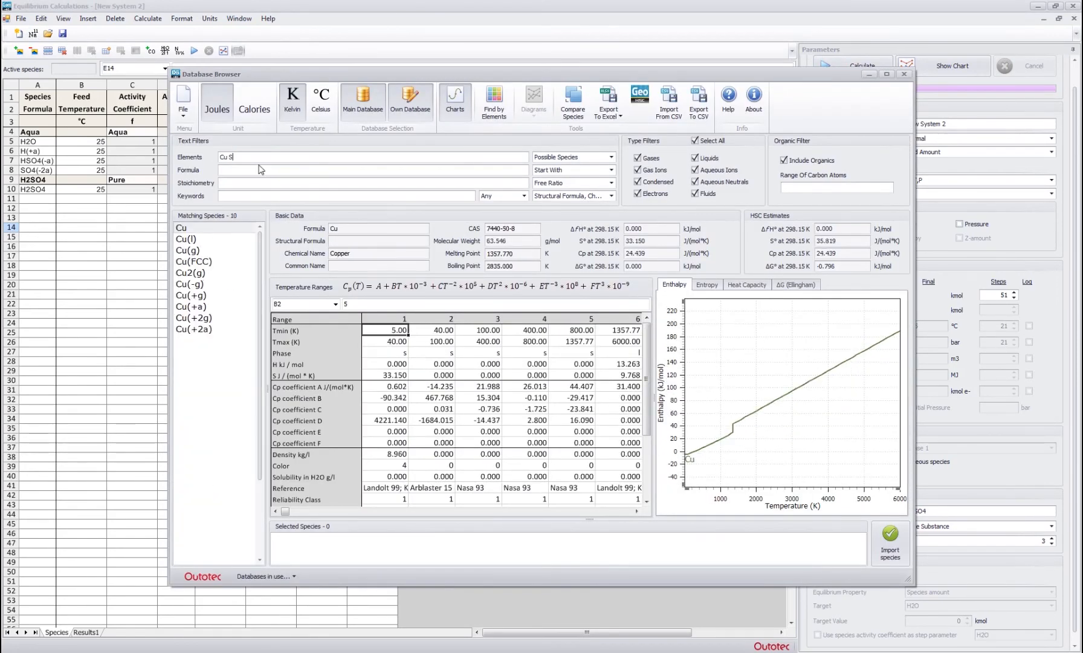
type(" F")
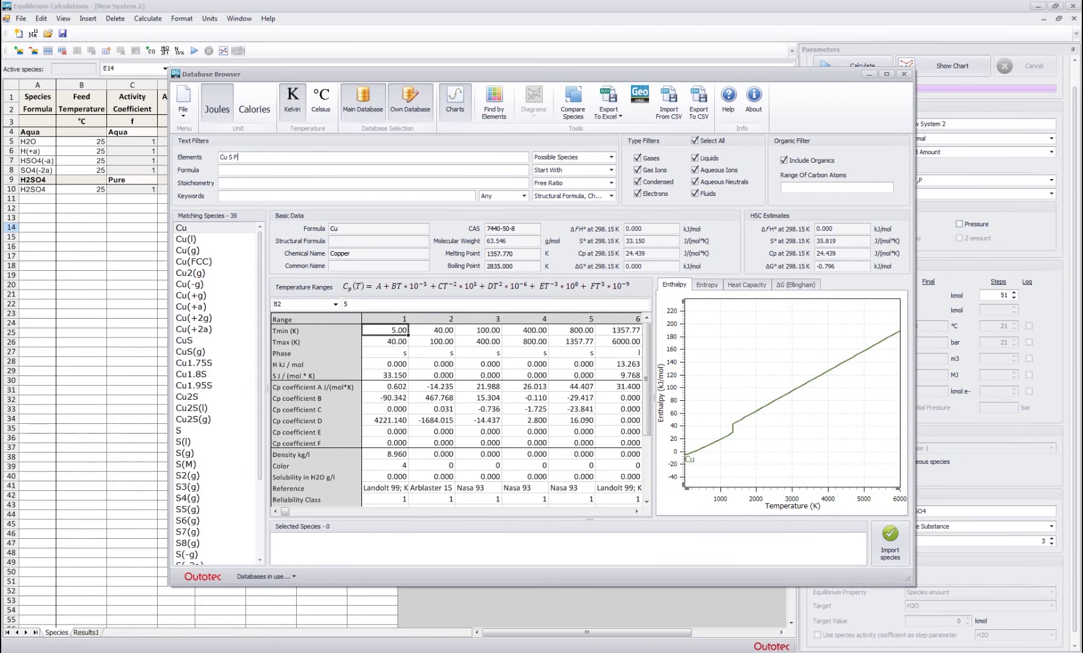
type("e S")
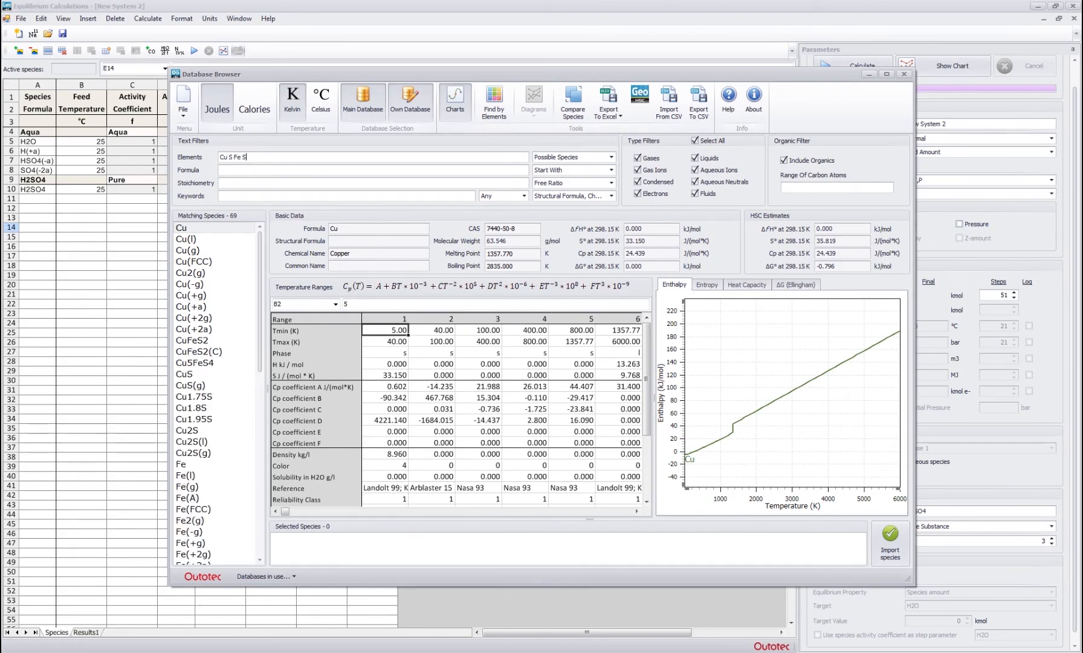
type("i O")
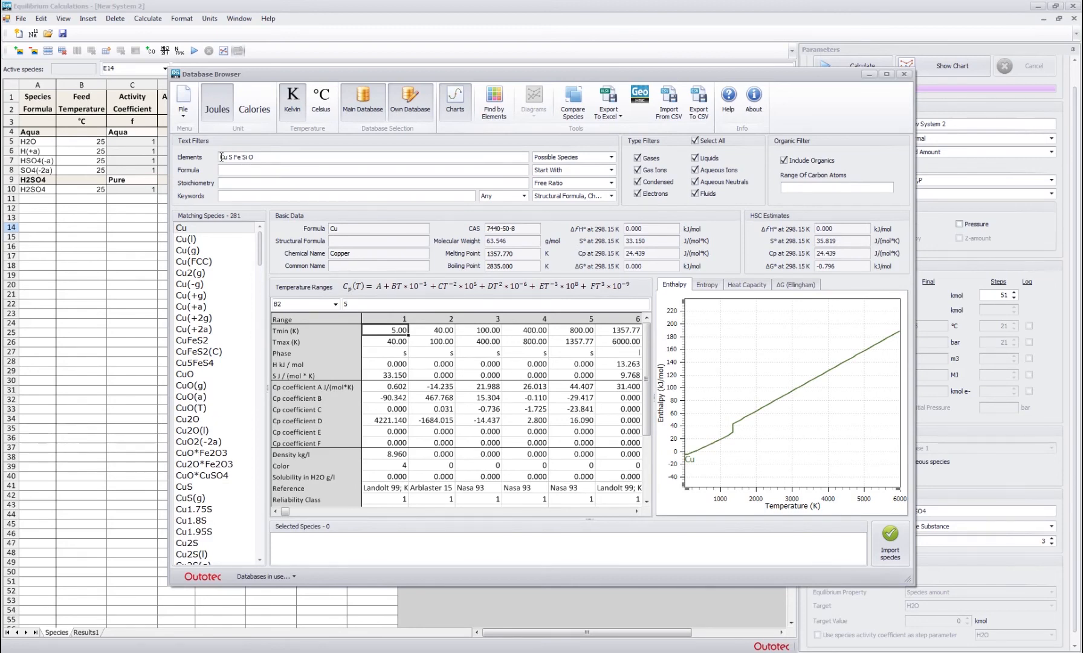
- Restrict the species type filters to gases and condensed species only
left_click(717, 143)
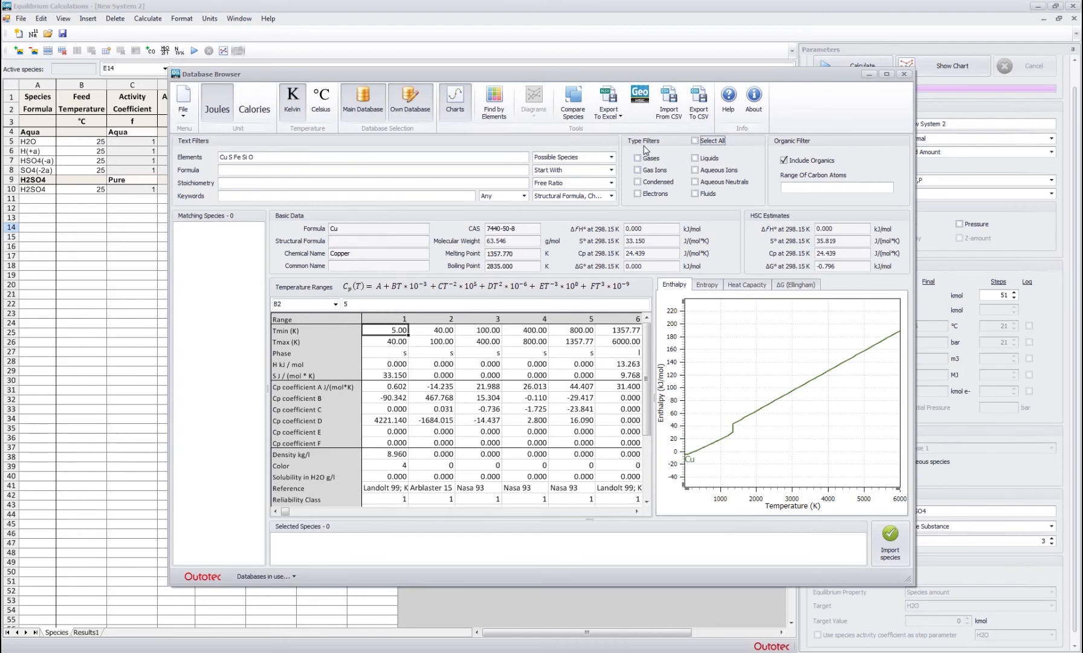
left_click(649, 183)
left_click(644, 159)
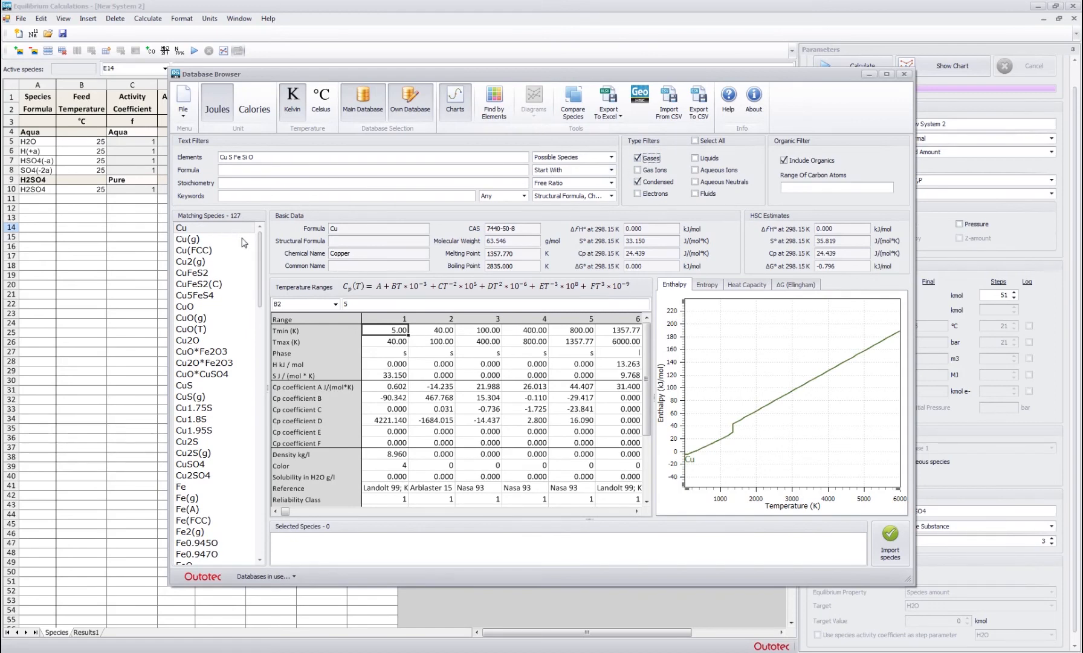
- Select all matching species from the beginning to the end of the list
left_click(258, 266)
left_click_drag(258, 266, 261, 217)
mouse_move(259, 254)
left_mouse_down()
mouse_move(261, 512)
mouse_move(260, 271)
left_mouse_up()
left_click(201, 554)
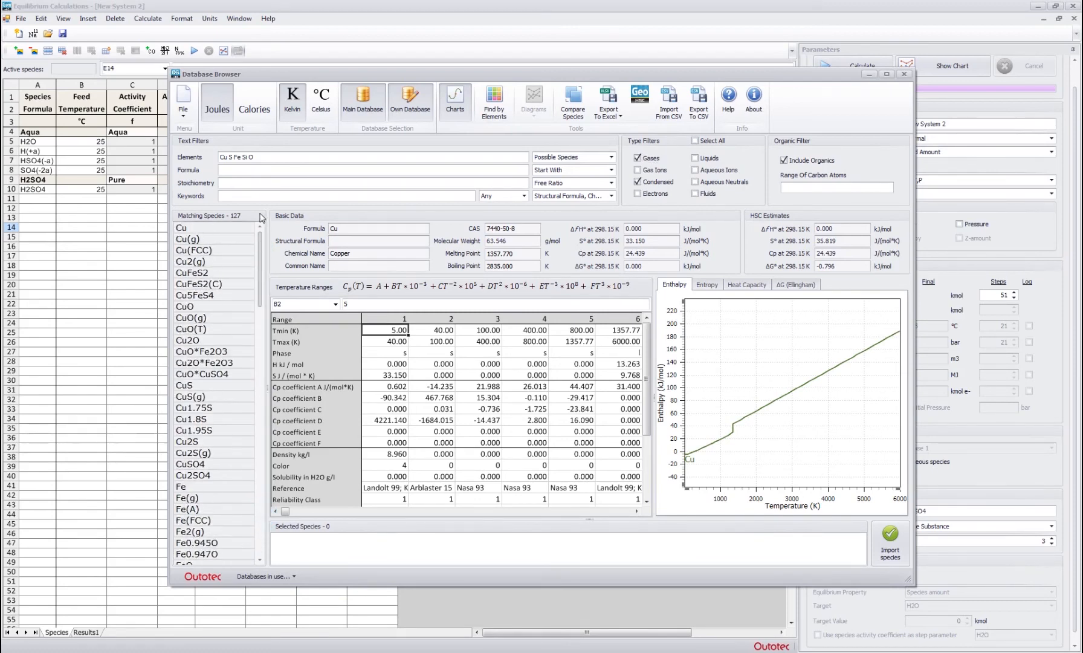
- Deselect the copper species variants Cu(FCC), CuFeS2(C) and CuO(T)
left_click(203, 250)
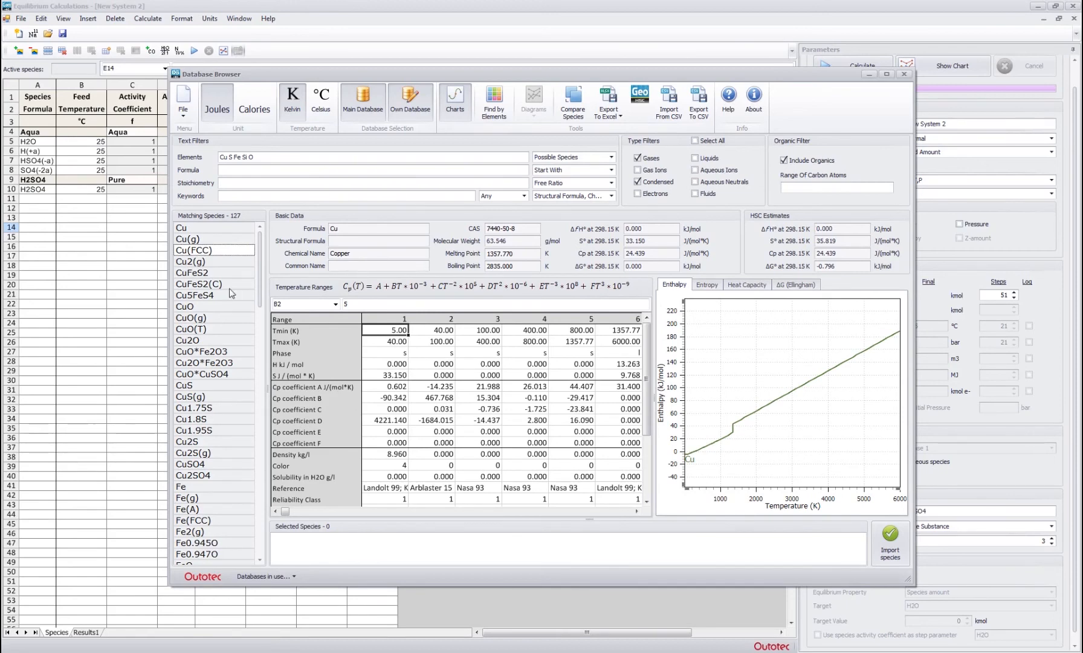
left_click(203, 284)
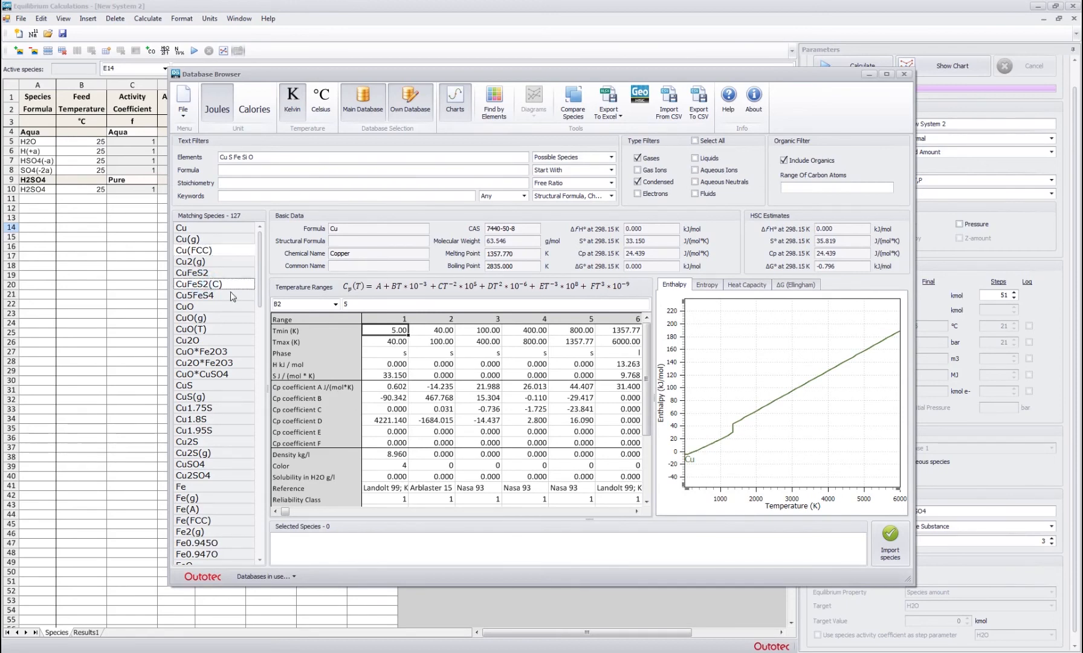
scroll(208, 293, "down", 1)
left_click(209, 295)
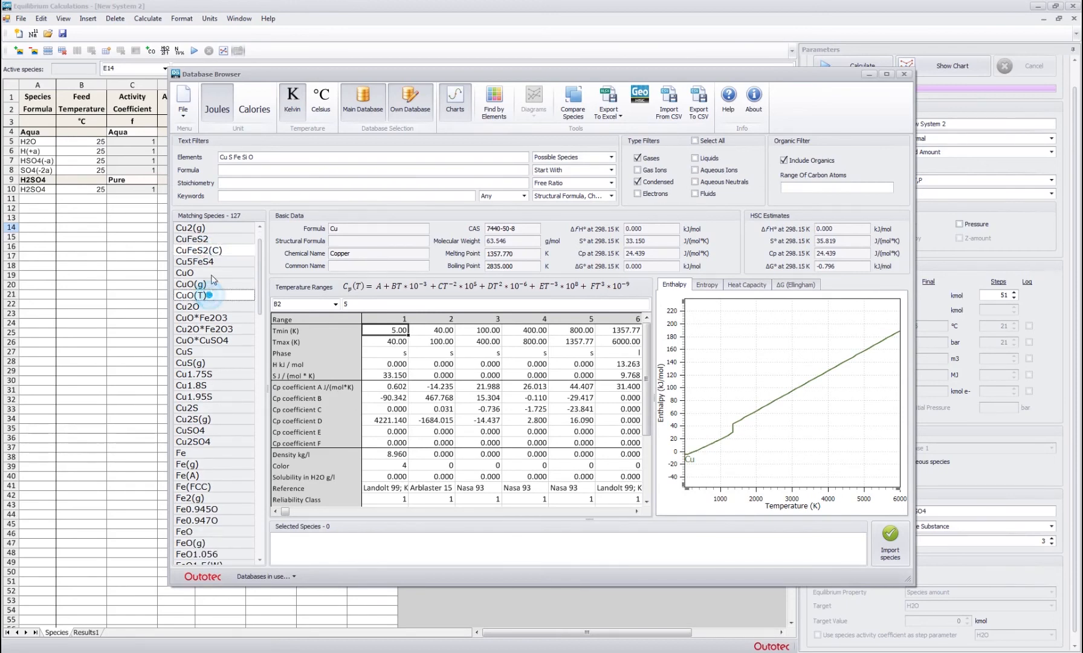
- Deselect the iron and iron oxide variants Fe(A), Fe(FCC), FeO1.5(W), Fe2O3(E), Fe2O3(G), Fe2O3(H) and Fe3O4(H)
scroll(212, 269, "down", 1)
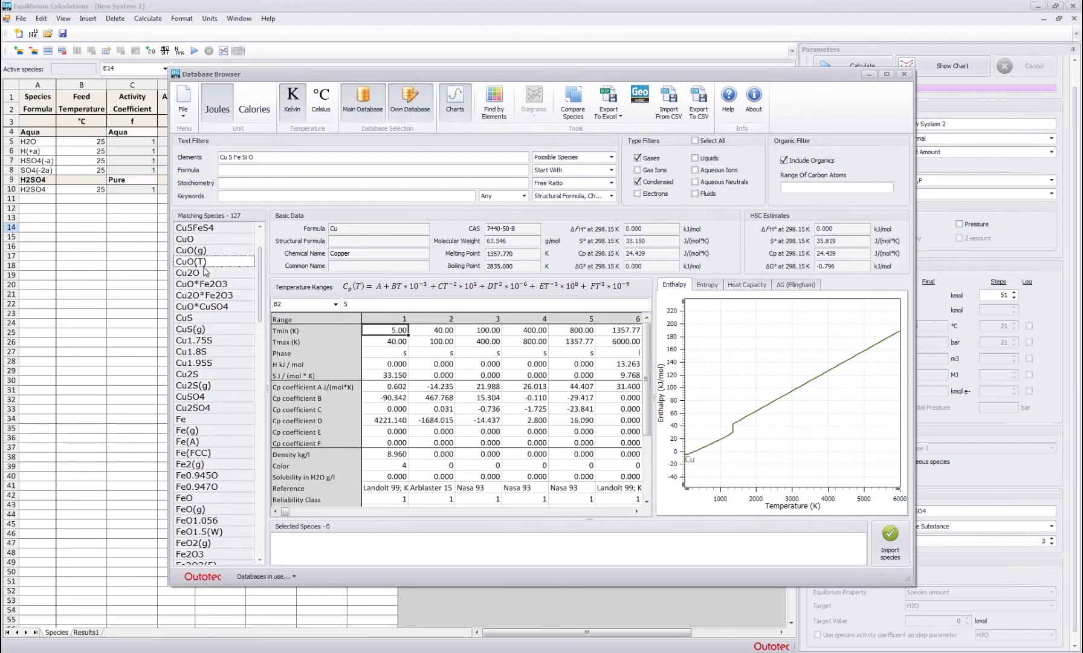
scroll(200, 313, "down", 1)
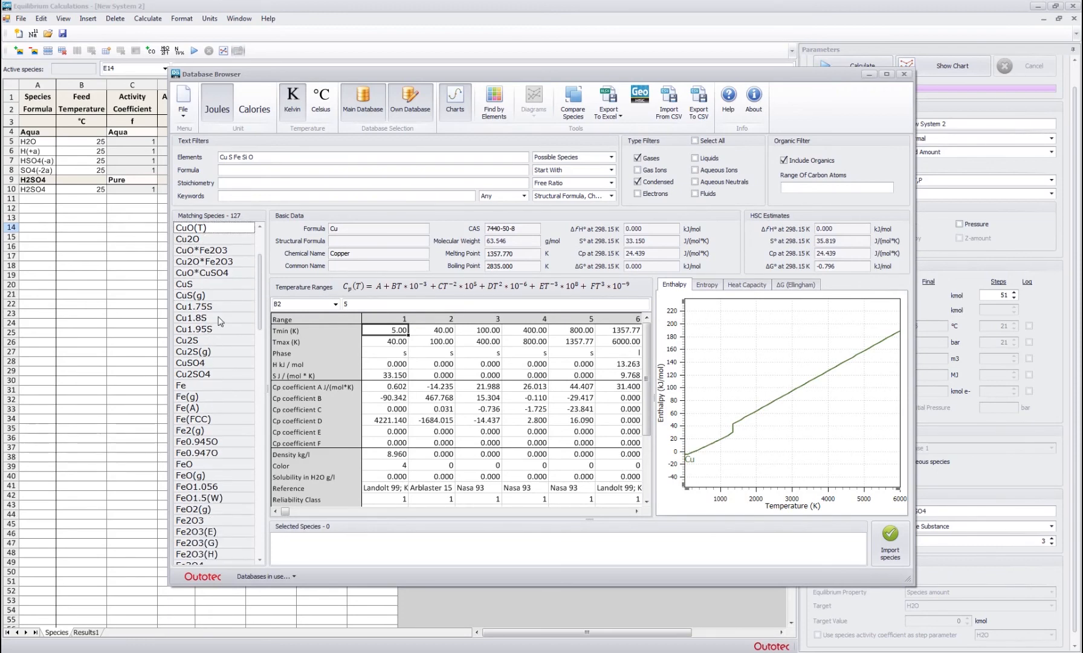
scroll(199, 314, "down", 2)
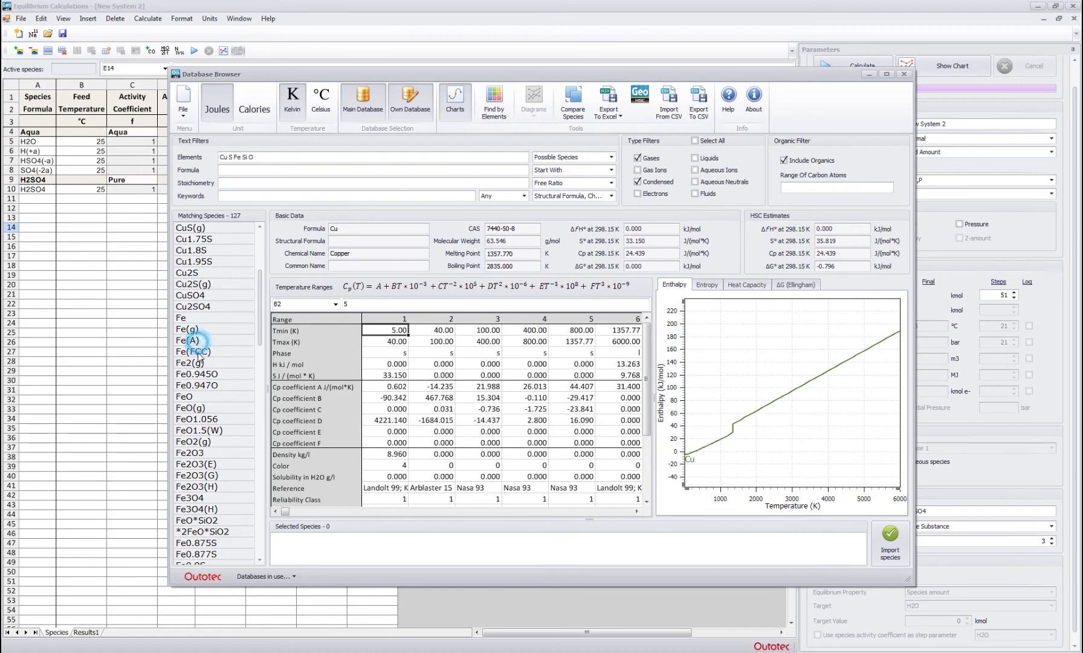
left_click(198, 354)
scroll(212, 347, "down", 3)
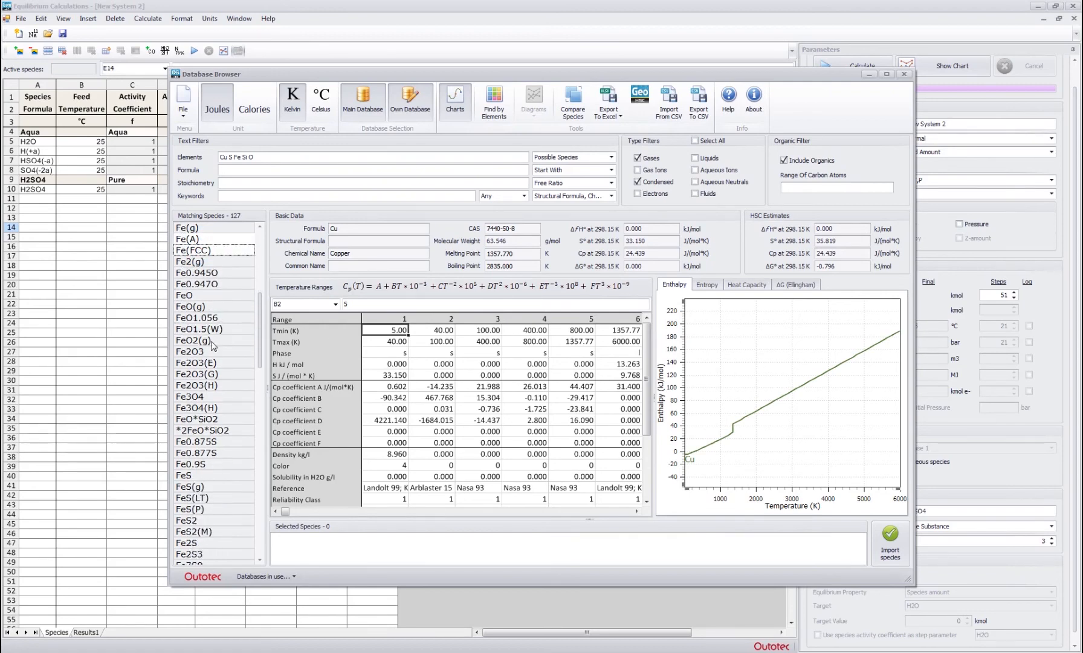
left_click(214, 329)
scroll(214, 303, "down", 3)
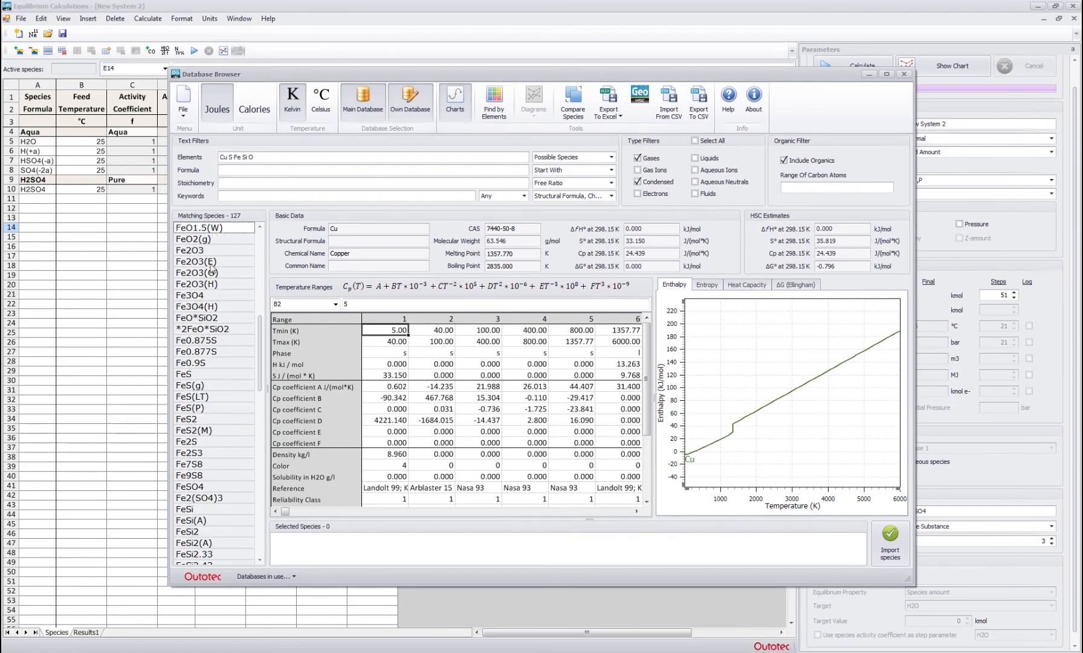
left_click(213, 308)
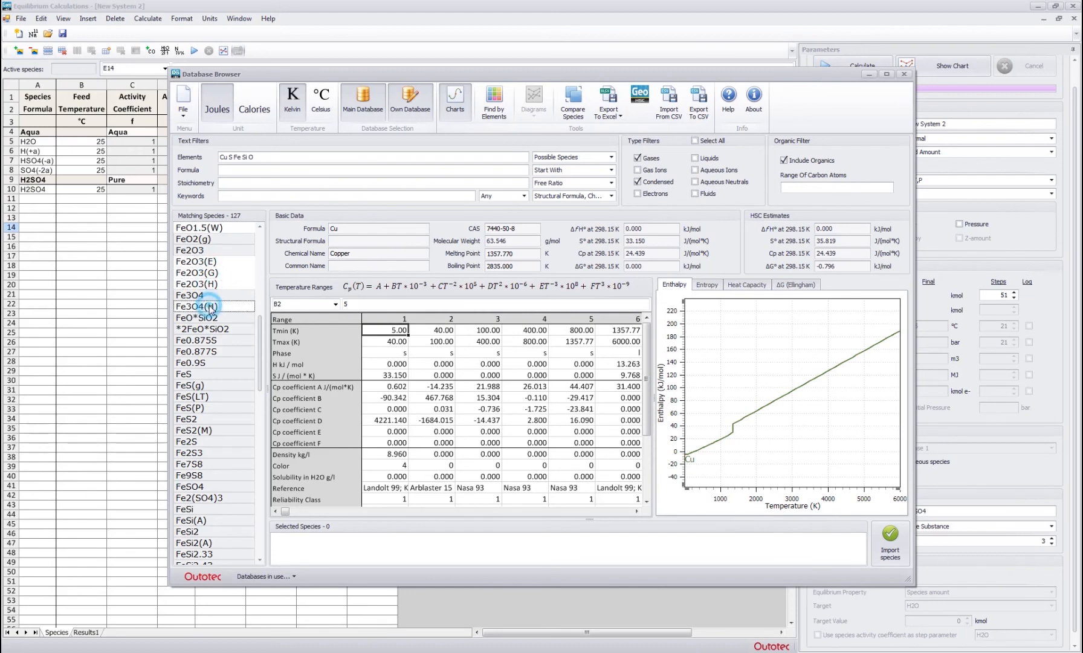
- Deselect the iron sulfide variants FeS(LT), FeS(P) and FeS2(M)
scroll(227, 284, "down", 1)
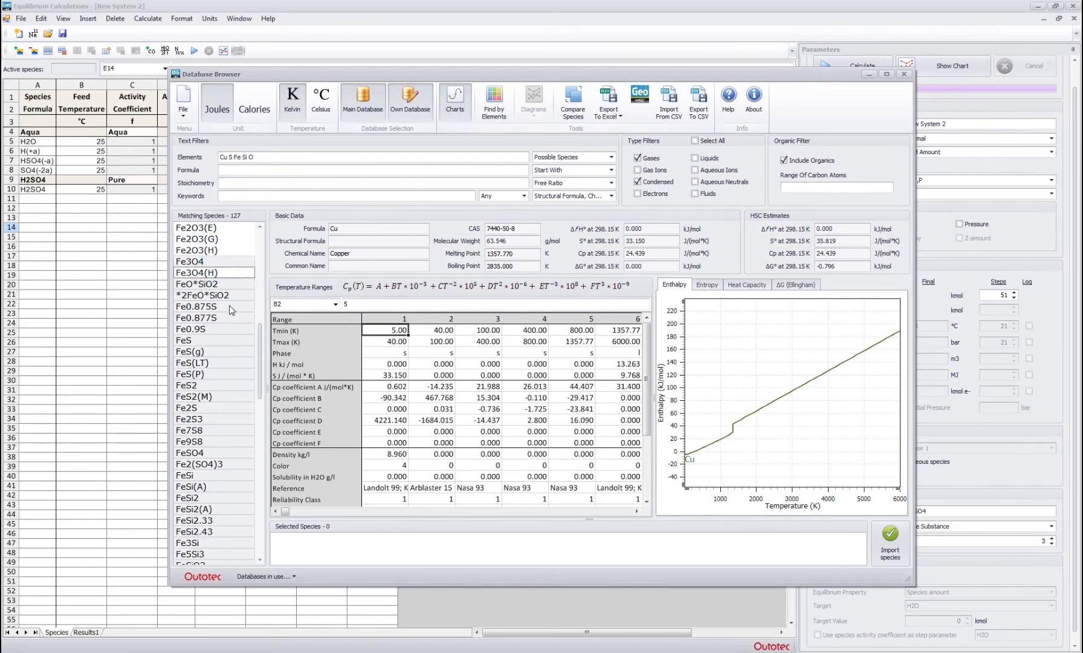
scroll(231, 310, "down", 1)
left_click(206, 329)
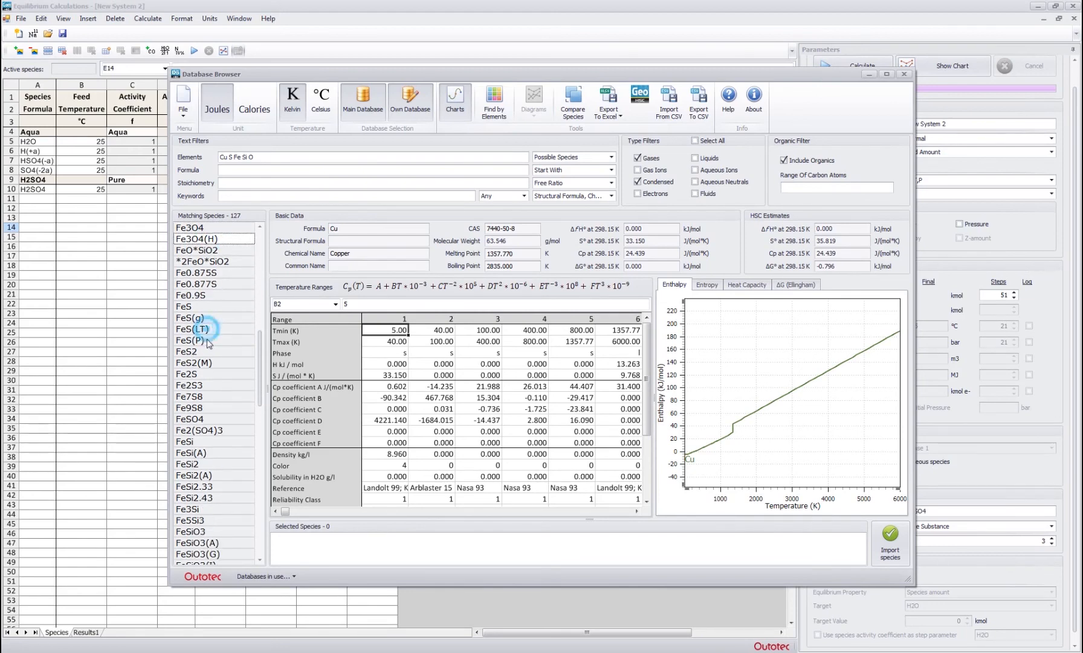
left_click(204, 341)
left_click(210, 363)
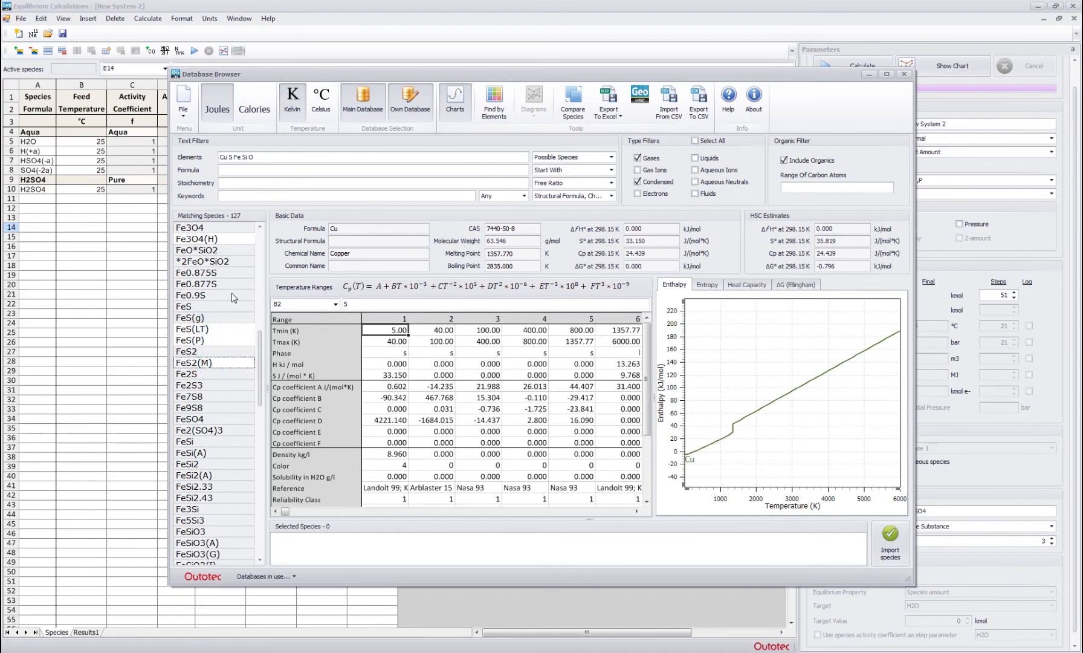
scroll(234, 298, "down", 1)
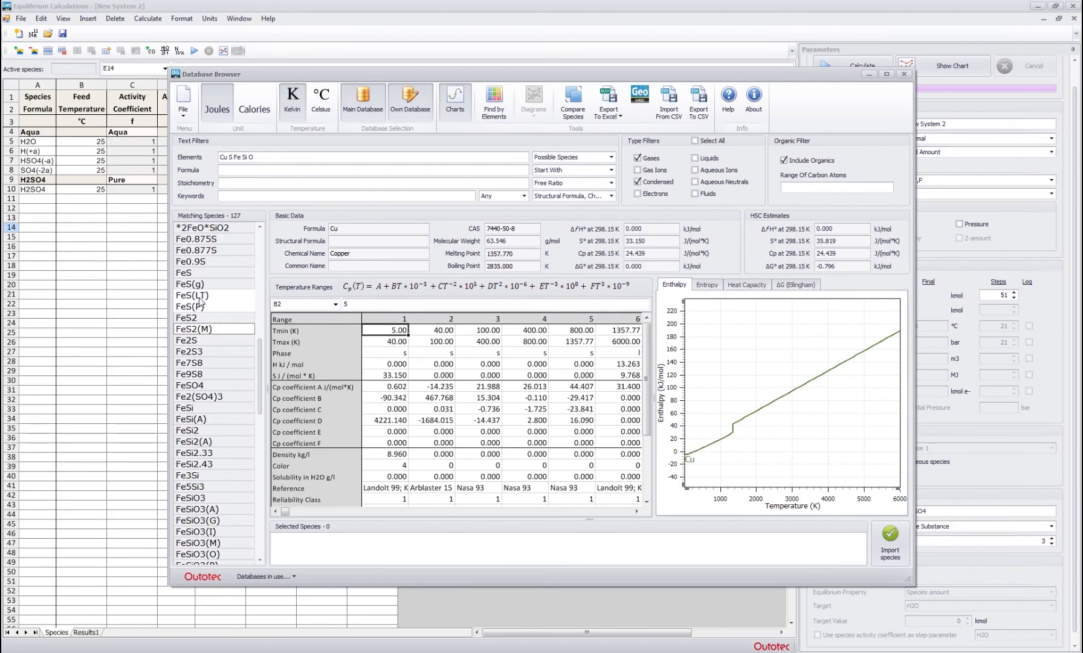
scroll(220, 281, "up", 2)
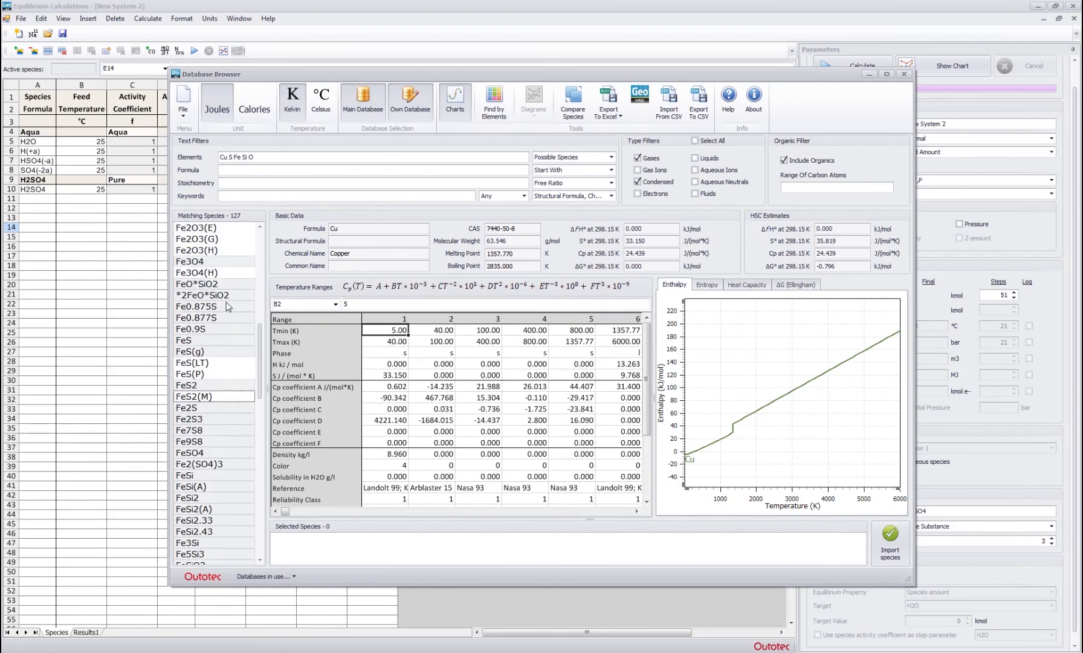
scroll(228, 306, "down", 1)
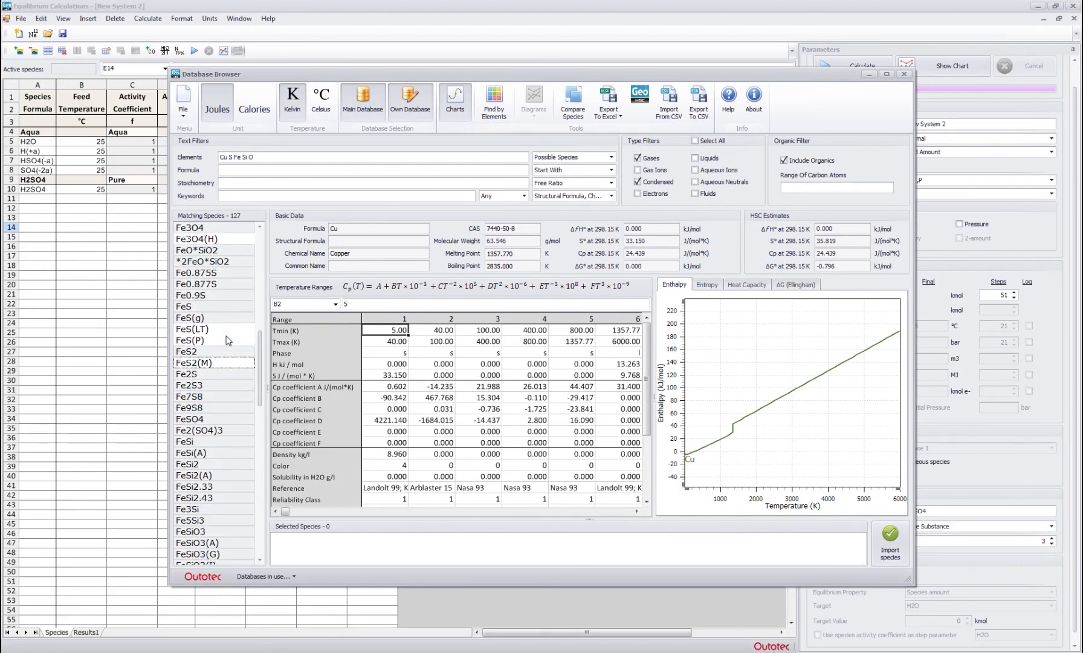
- Deselect the iron silicide variants FeSi(A) and FeSi2(A)
scroll(230, 393, "down", 1)
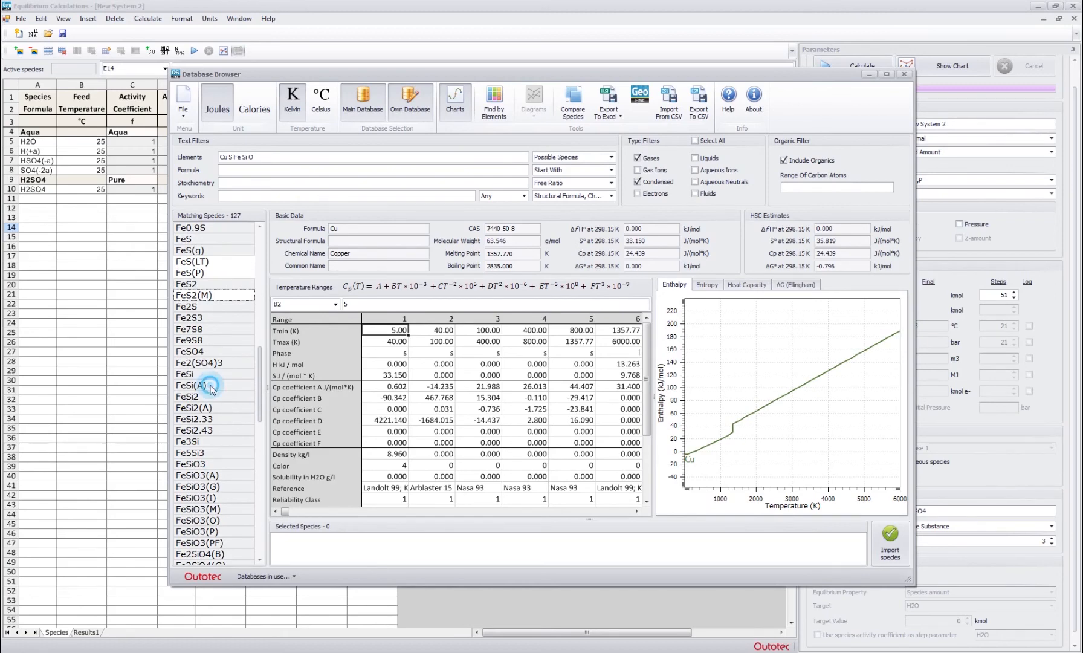
scroll(211, 389, "down", 2)
scroll(212, 390, "down", 1)
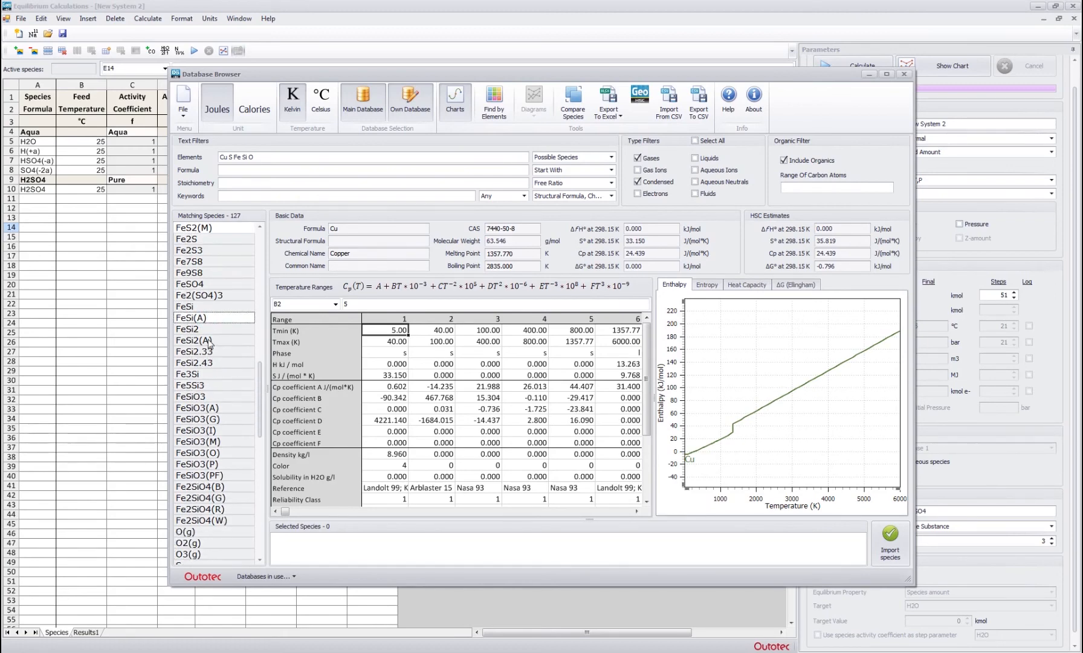
- Deselect the iron silicate variants FeSiO3(A), (G), (I), (M), (O), (P), (PF) and Fe2SiO4(B), (G), (R), (W)
scroll(215, 345, "down", 2)
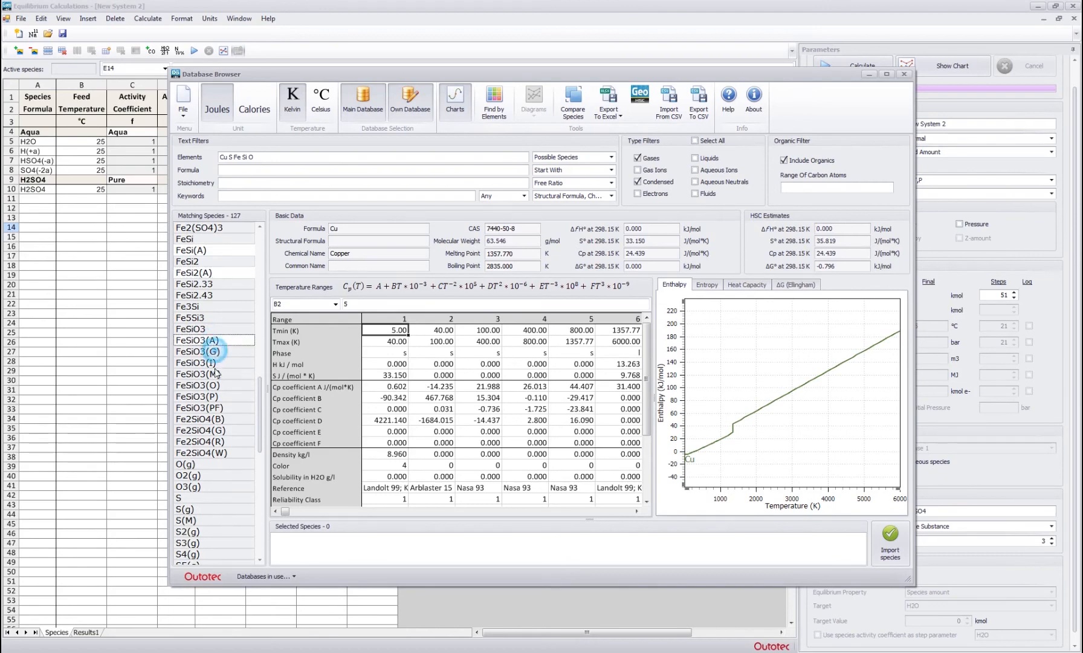
left_click(213, 375)
left_click(212, 387)
left_click(215, 397)
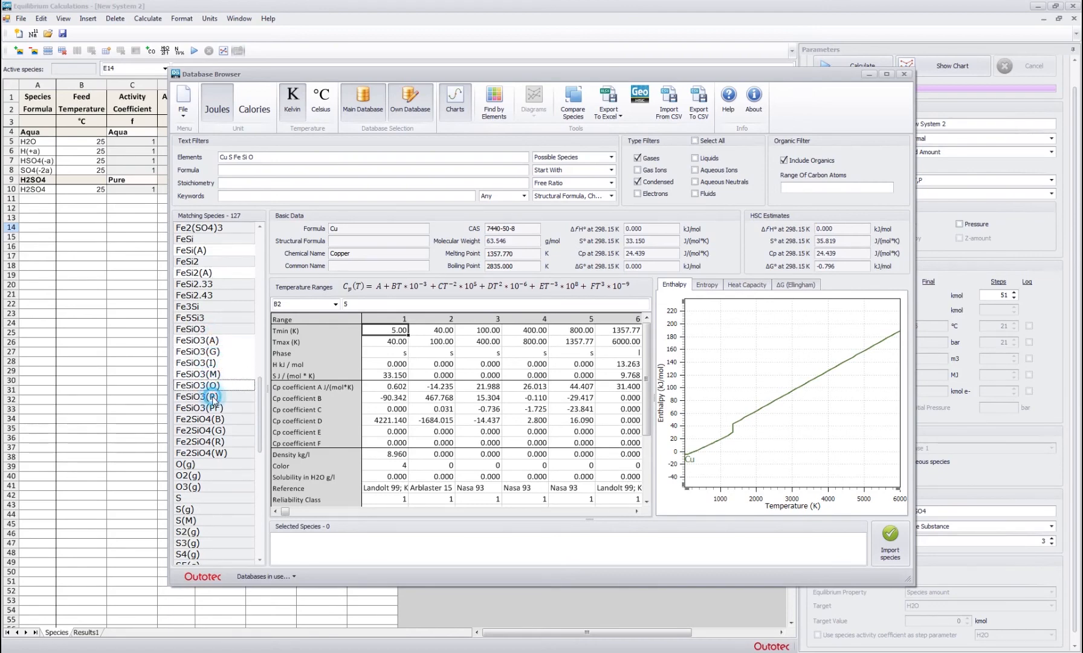
left_click(216, 408)
left_click(215, 420)
left_click(213, 430)
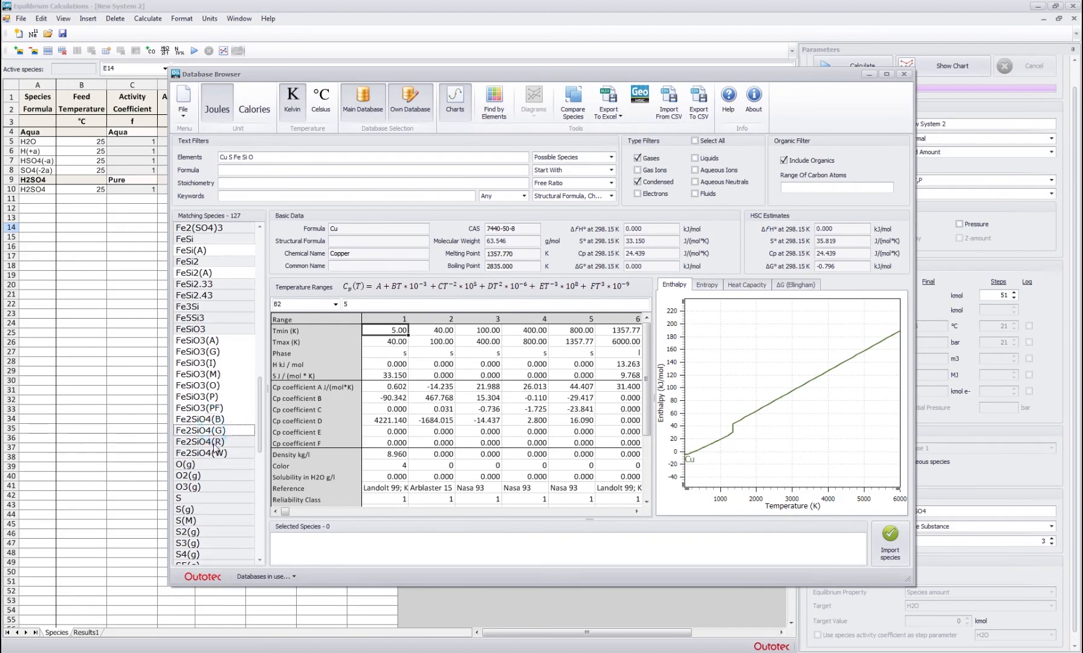
left_click(213, 442)
left_click(213, 453)
- Deselect the sulfur trioxide variants SO3(B) and SO3(G)
scroll(219, 350, "down", 5)
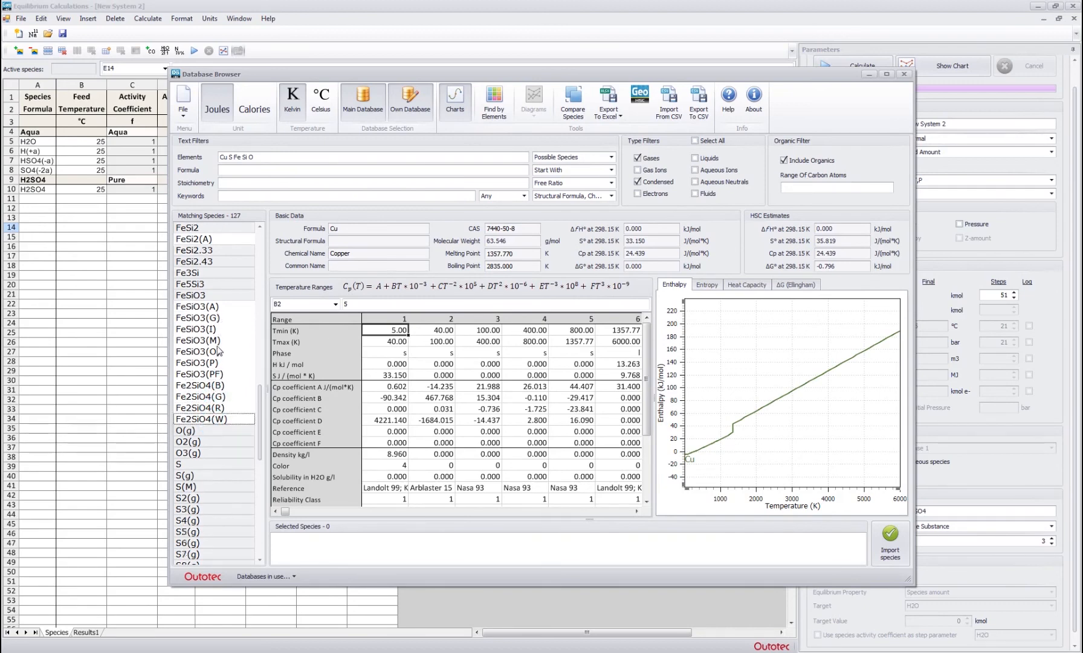
left_click(210, 487)
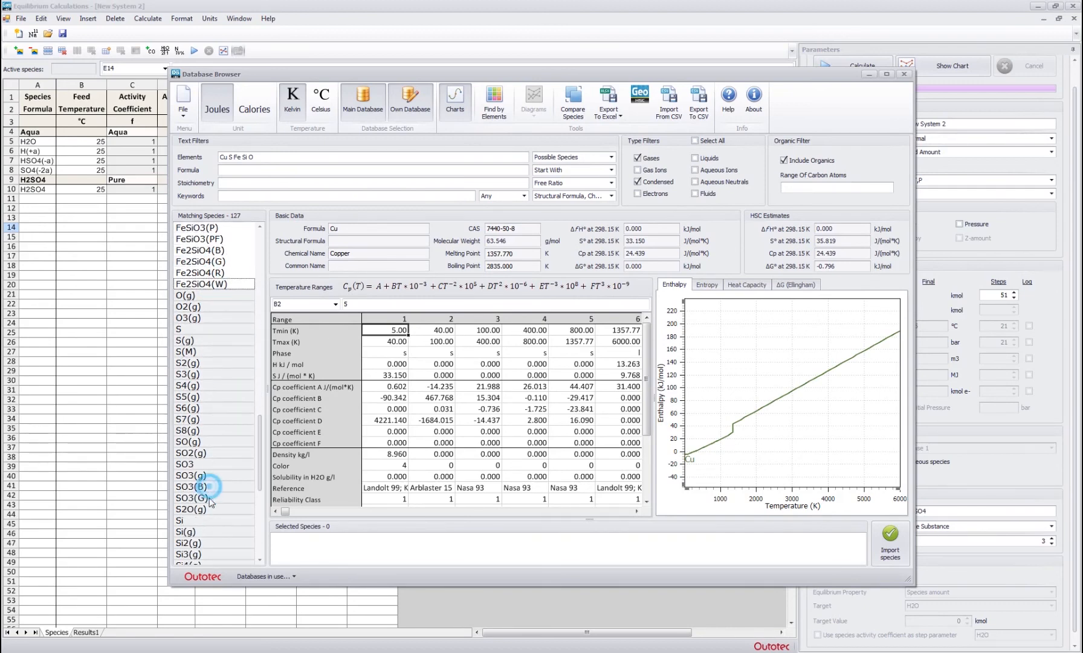
left_click(208, 497)
- Deselect the condensed silica variants from SiO2(B) through SiO2(V), keeping SiO2 and SiO2(g) selected
scroll(214, 453, "down", 2)
scroll(214, 453, "down", 4)
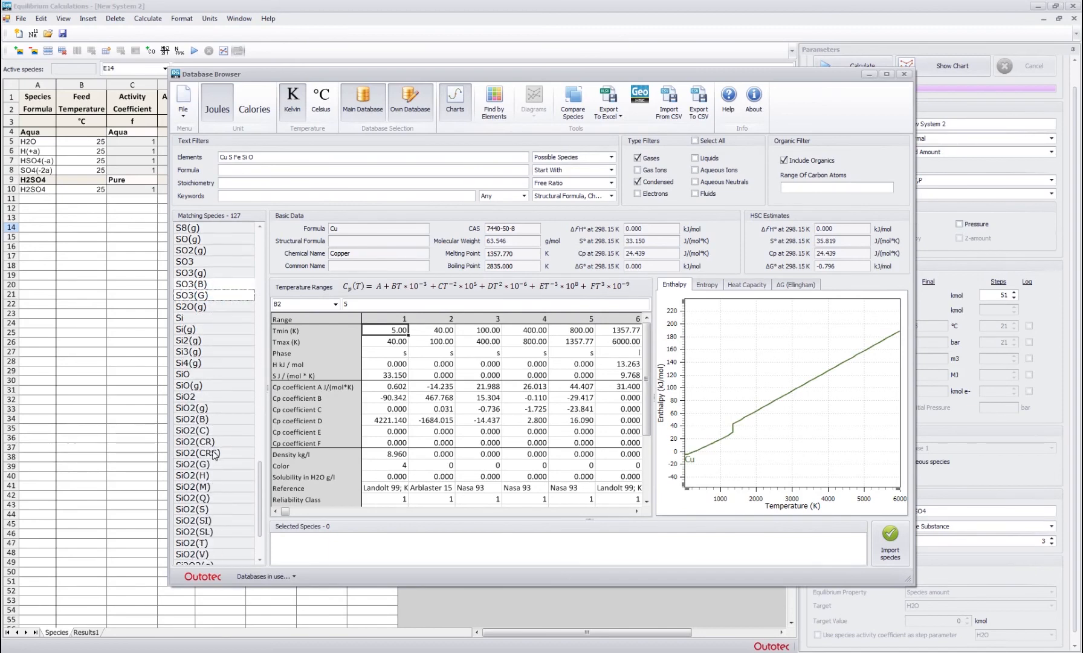
left_click(210, 420)
left_click(209, 429)
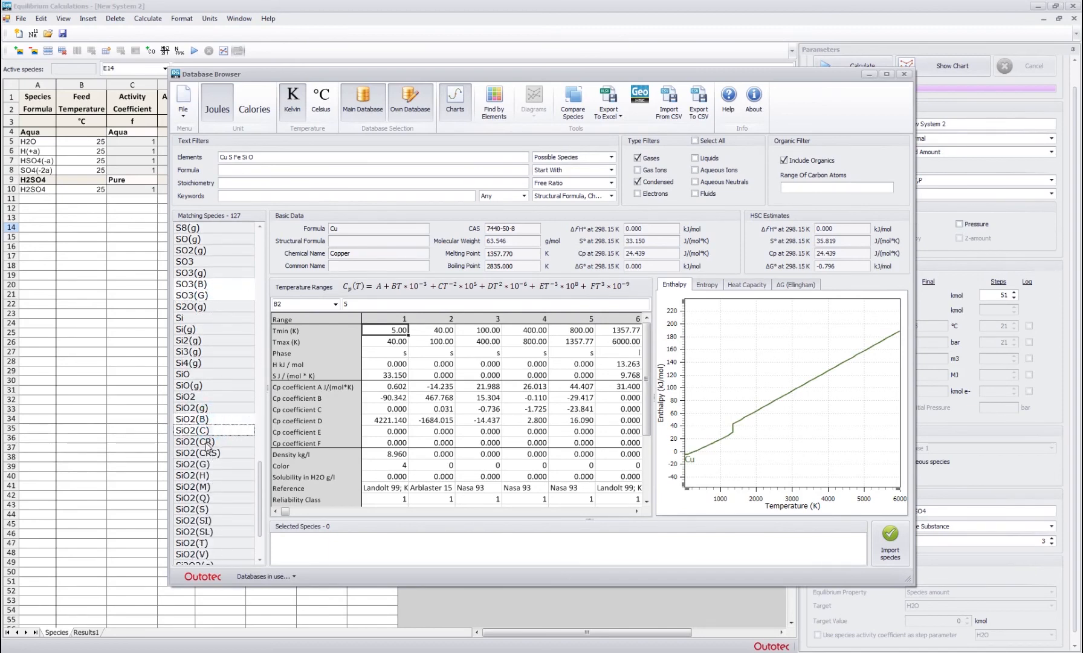
left_click(207, 441)
left_click(207, 452)
left_click(207, 463)
left_click(206, 475)
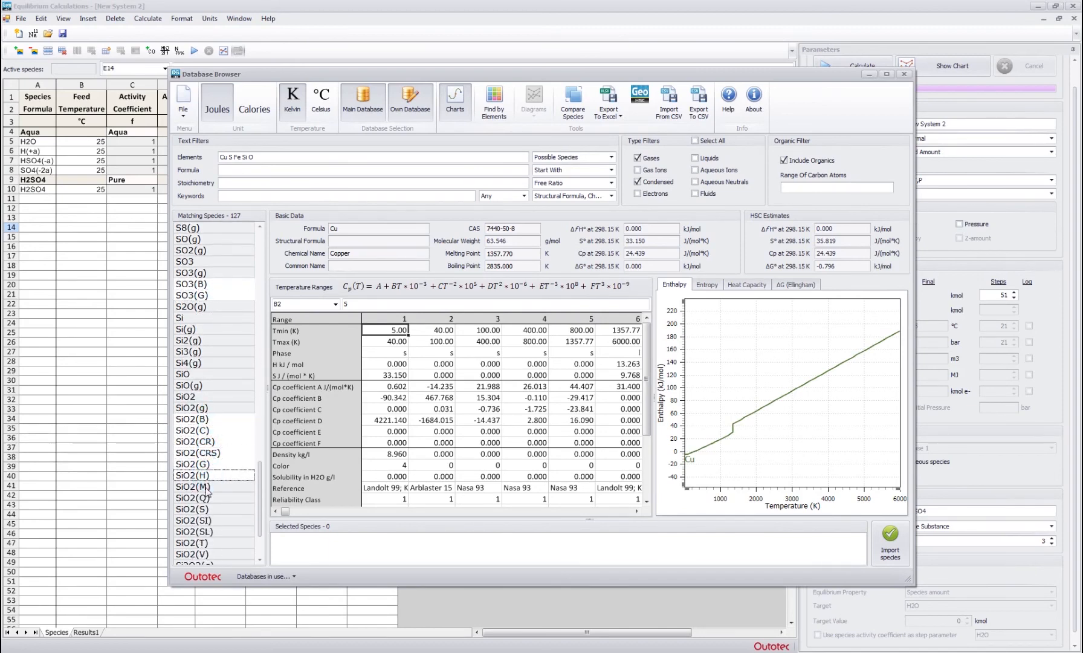
left_click(207, 486)
left_click(207, 497)
left_click(206, 509)
left_click(205, 520)
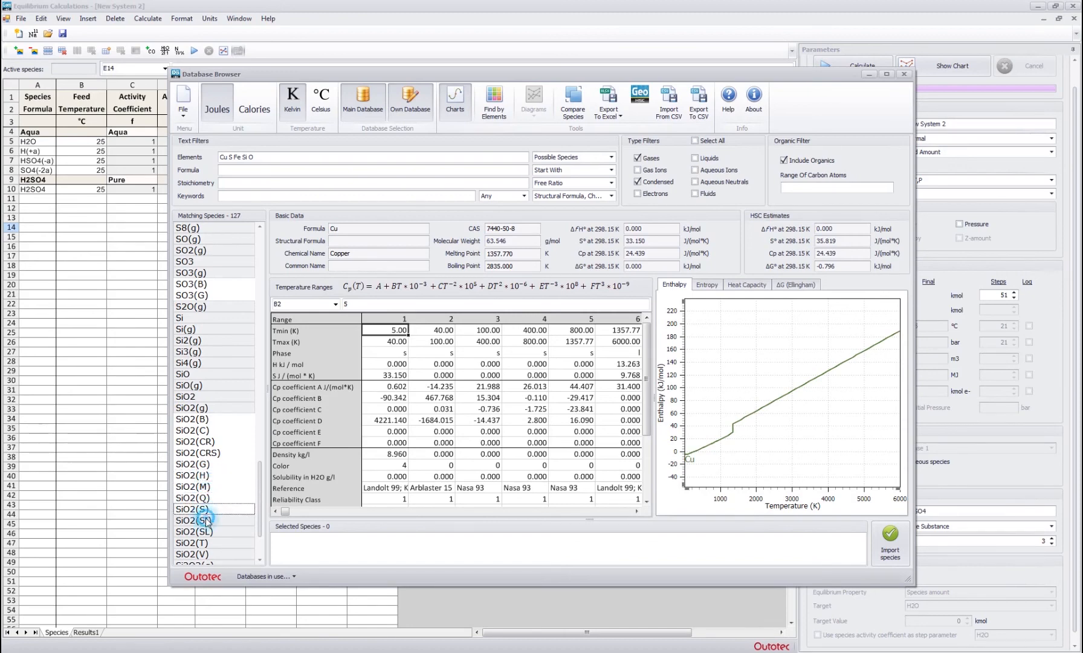
left_click(205, 531)
left_click(204, 543)
left_click(202, 553)
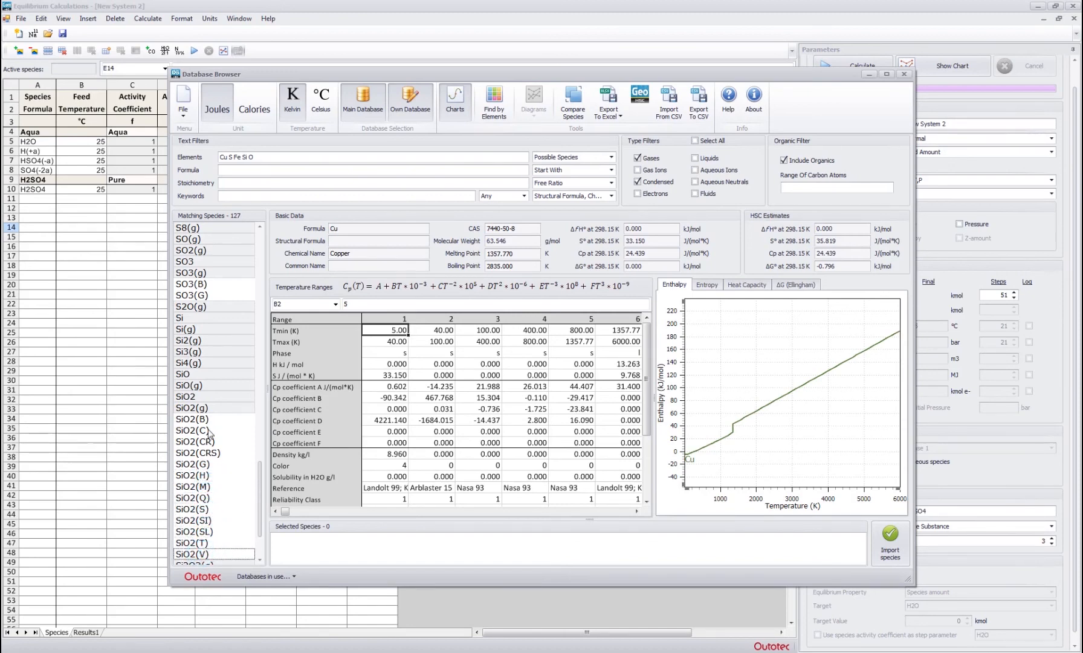
- Deselect the silicon sulfide variants SiS(C) and SiS2(cr)
scroll(208, 429, "down", 3)
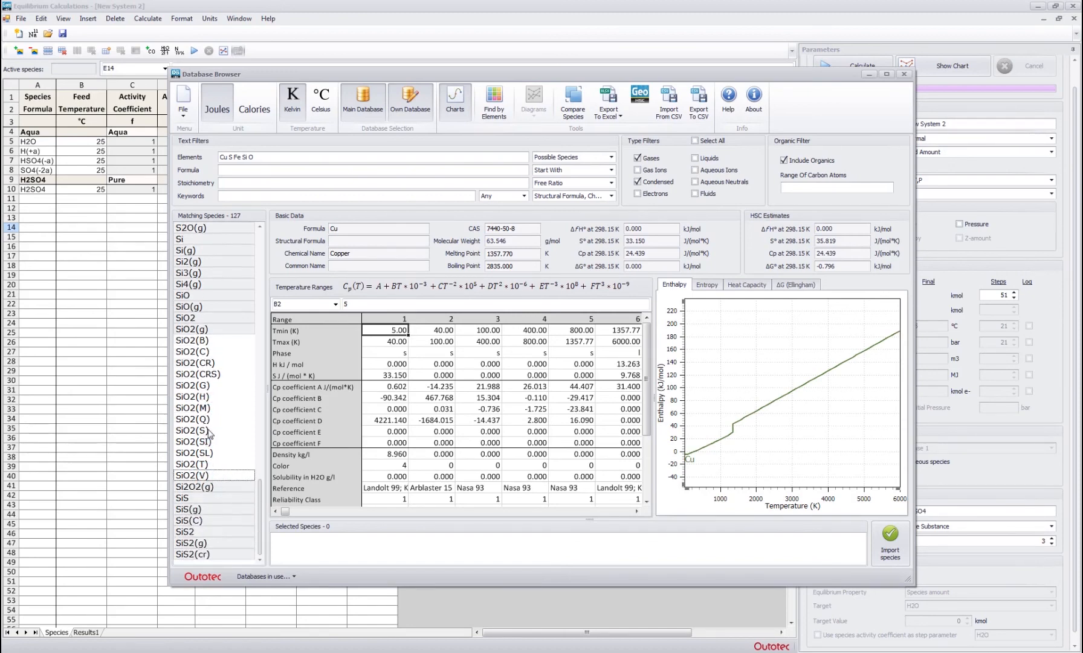
left_click(206, 522)
left_click(206, 554)
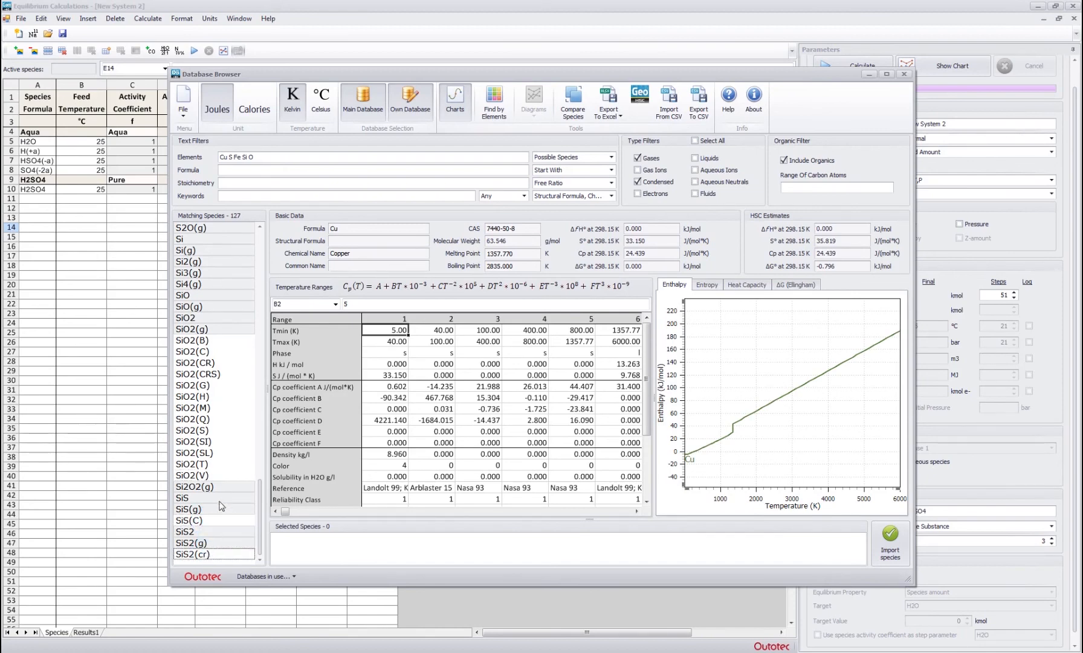
- Add all highlighted Cu-S-Fe-Si-O species to the selection and import them into the new system, sorted by phases
right_click(205, 290)
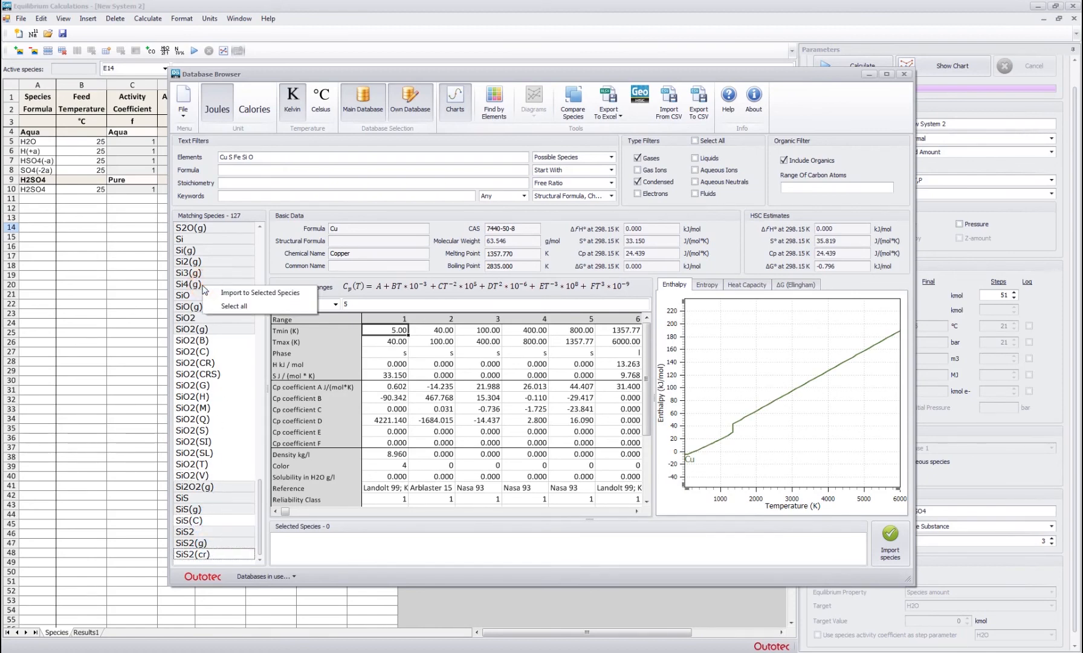
left_click(236, 294)
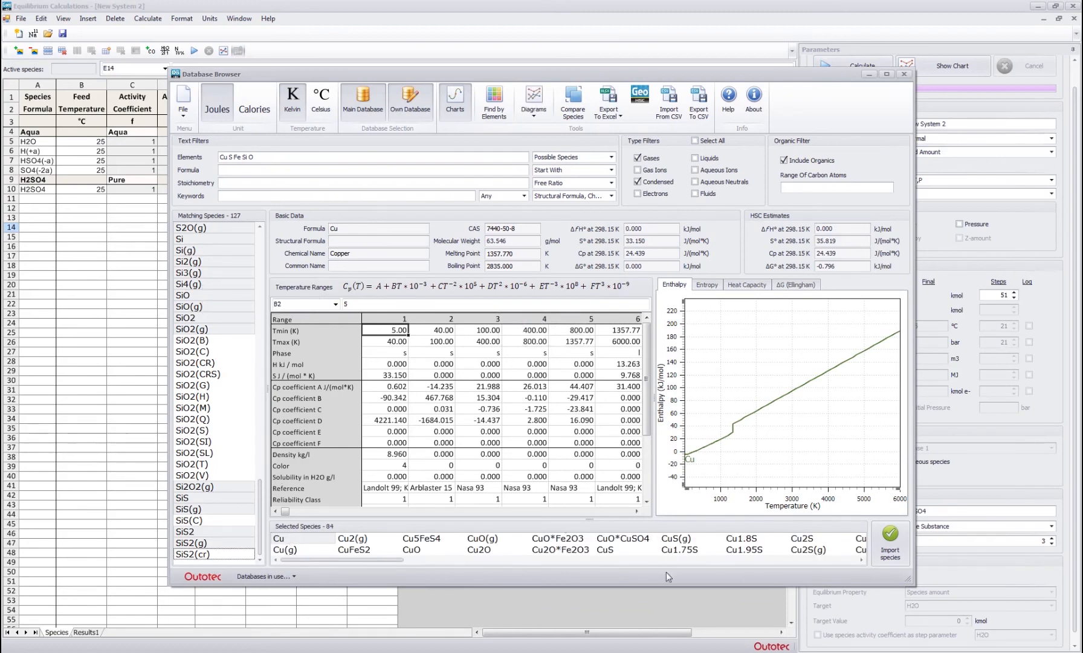
left_click(886, 541)
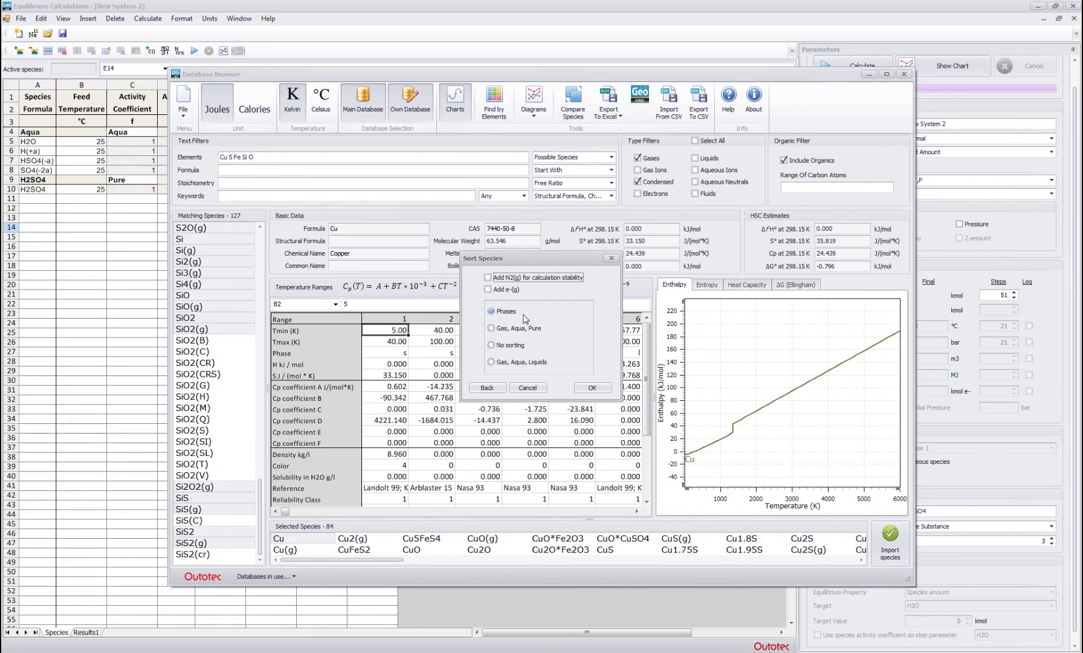
left_click(589, 387)
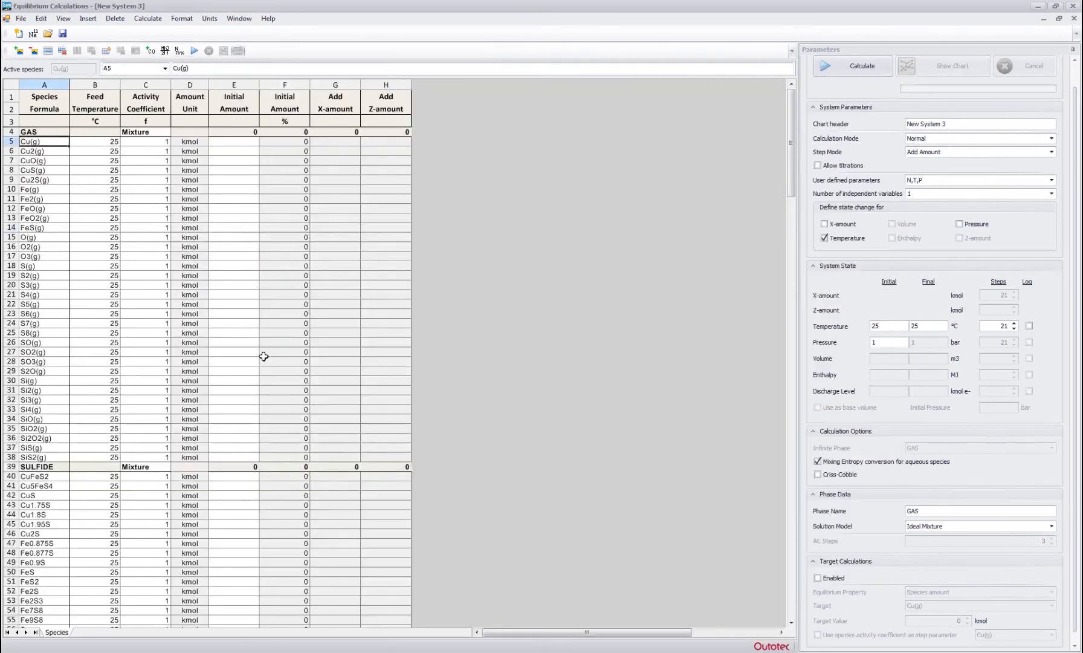
- Review the imported species list across the GAS, SULFIDE, OXIDE and PURE phases
left_click(231, 324)
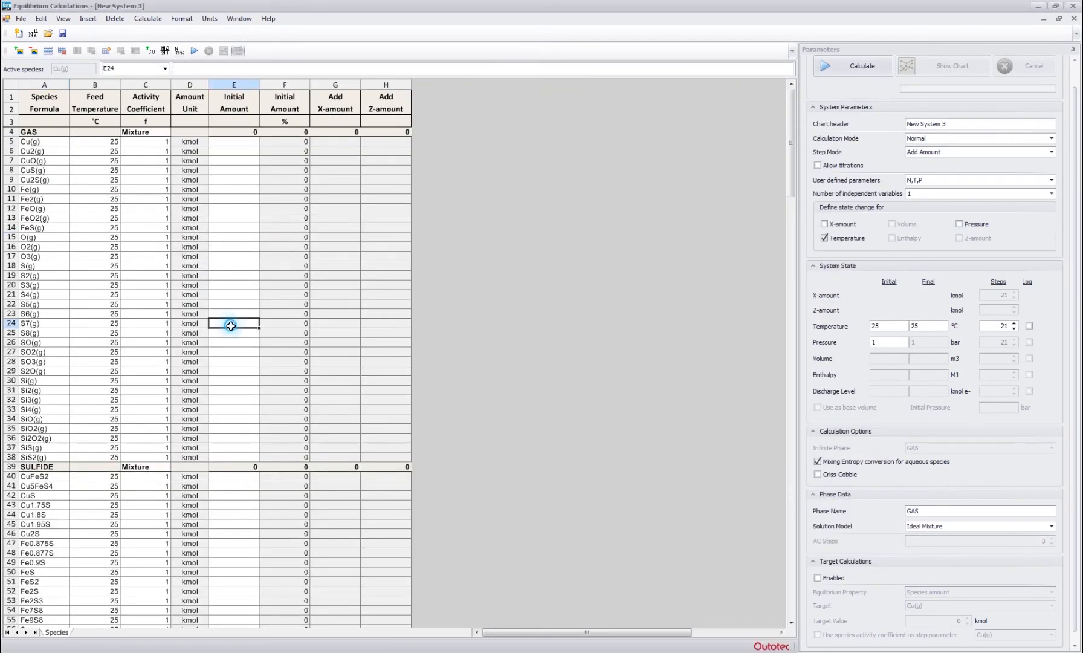
scroll(113, 189, "down", 15)
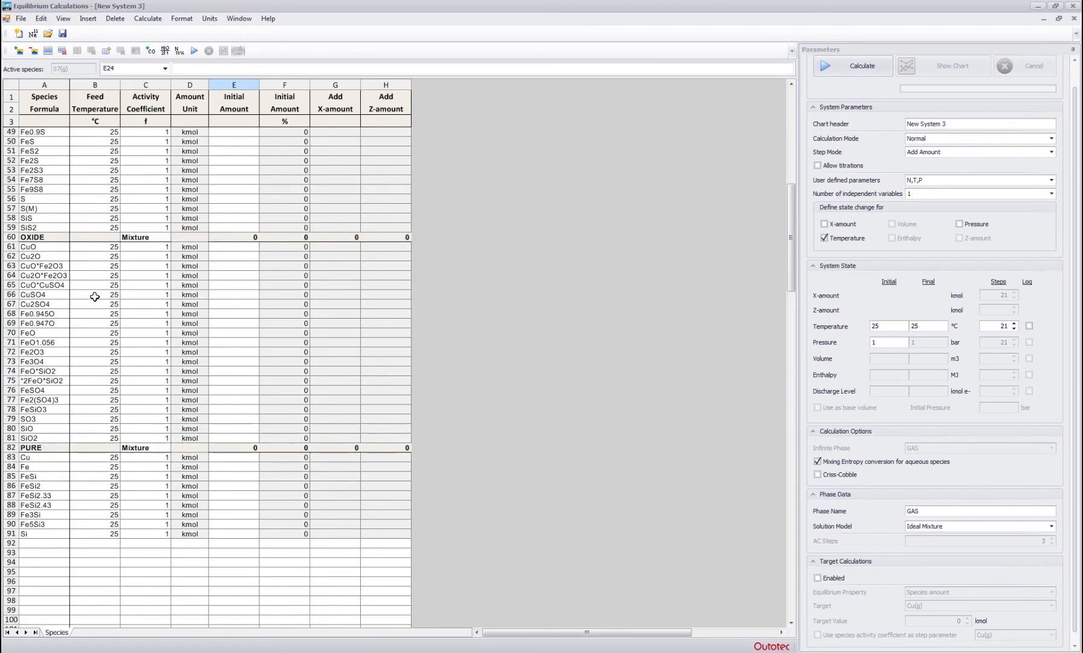
scroll(95, 296, "up", 15)
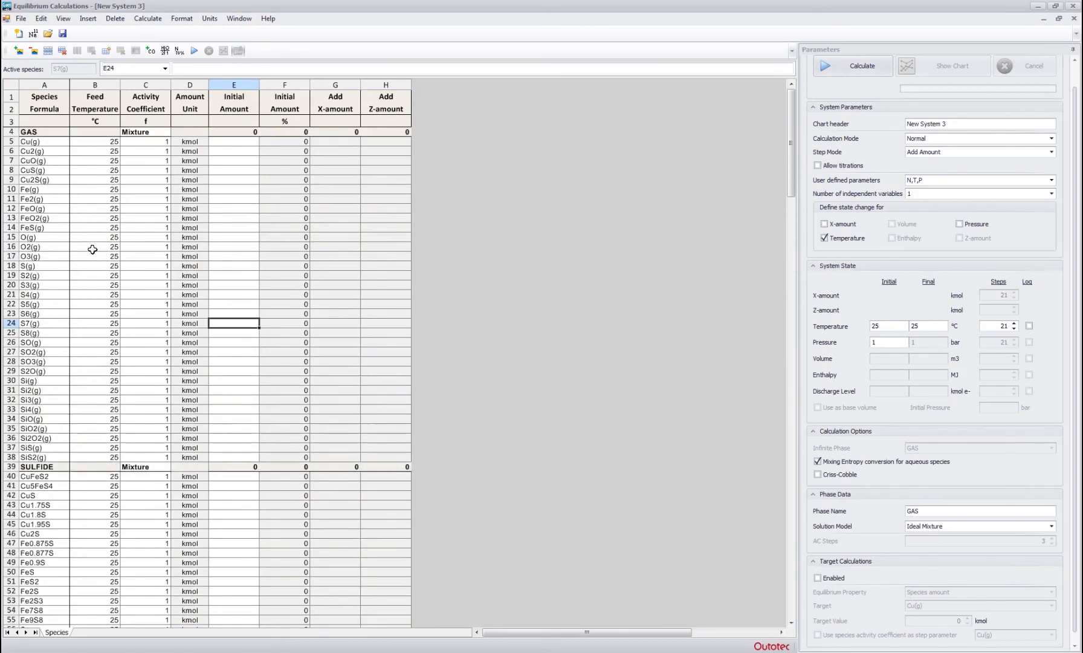
left_click(145, 247)
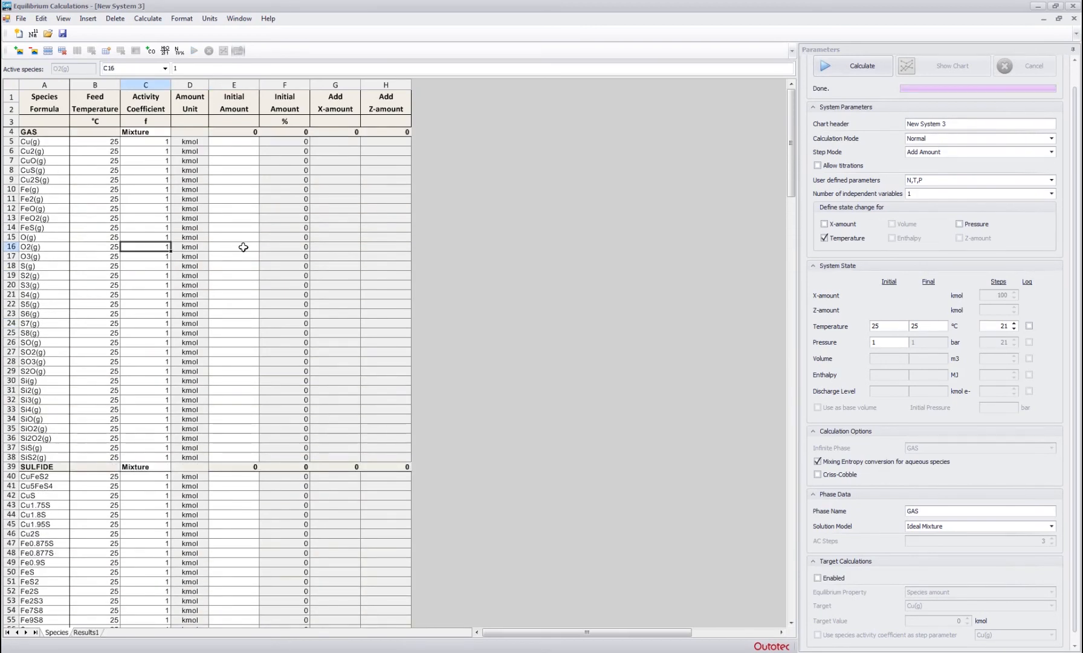
scroll(121, 220, "down", 6)
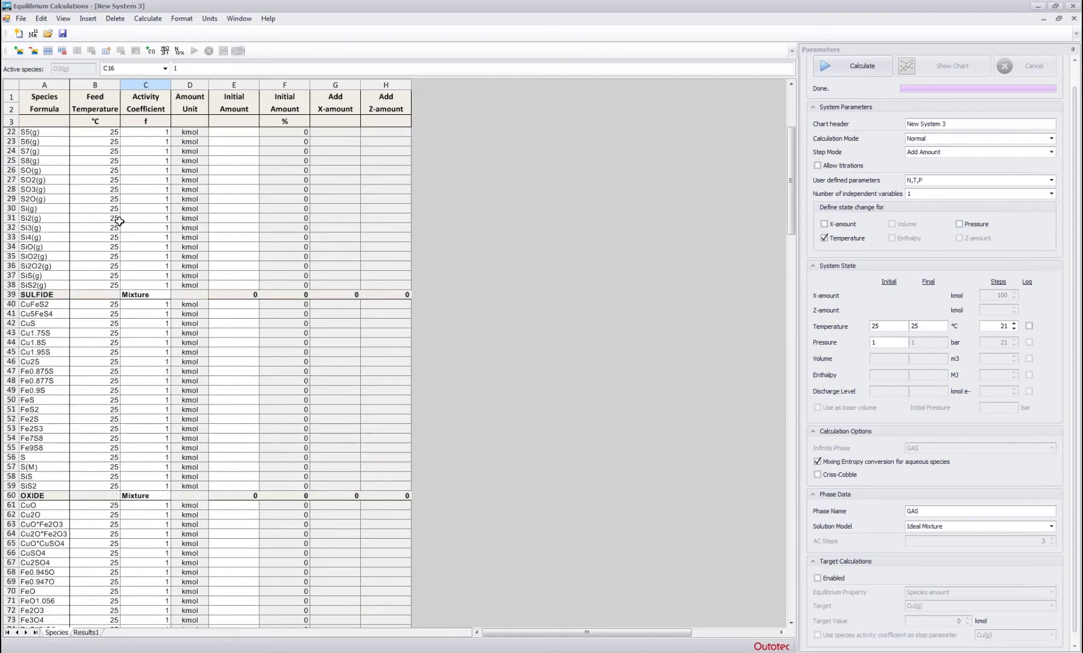
scroll(108, 261, "down", 3)
scroll(109, 261, "up", 9)
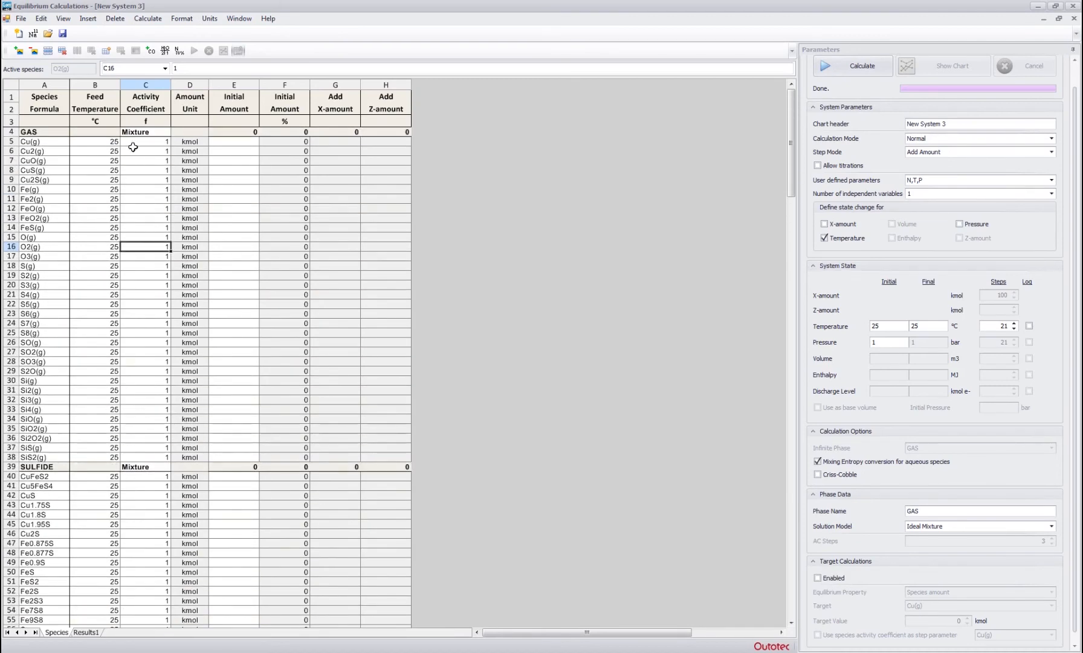
left_click(142, 307)
scroll(142, 309, "down", 3)
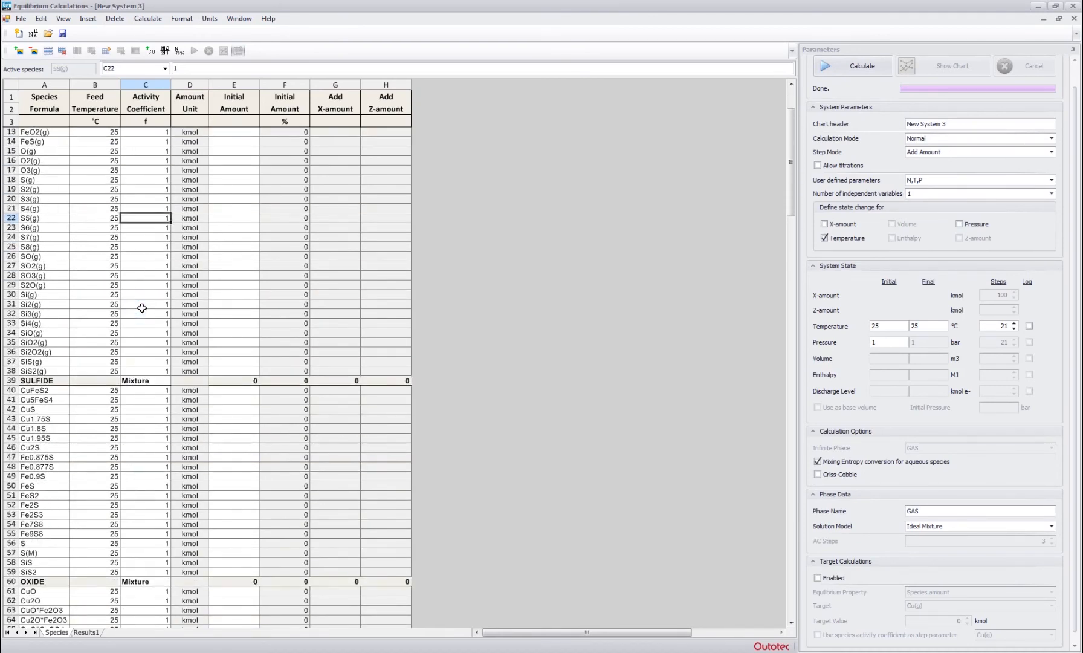
scroll(142, 307, "down", 4)
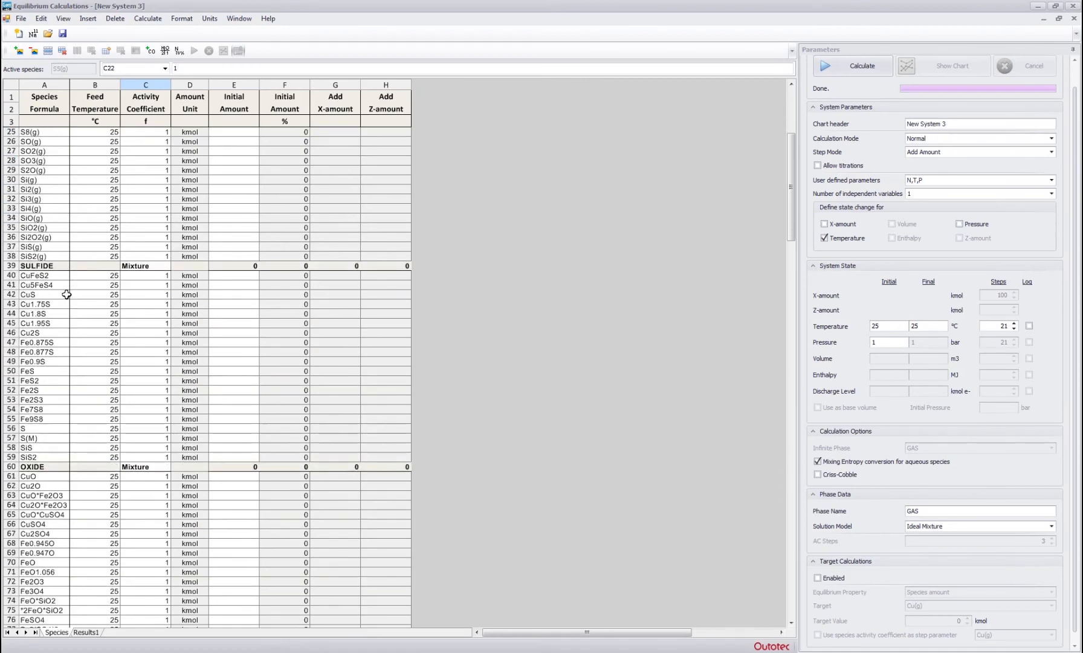
scroll(66, 295, "down", 2)
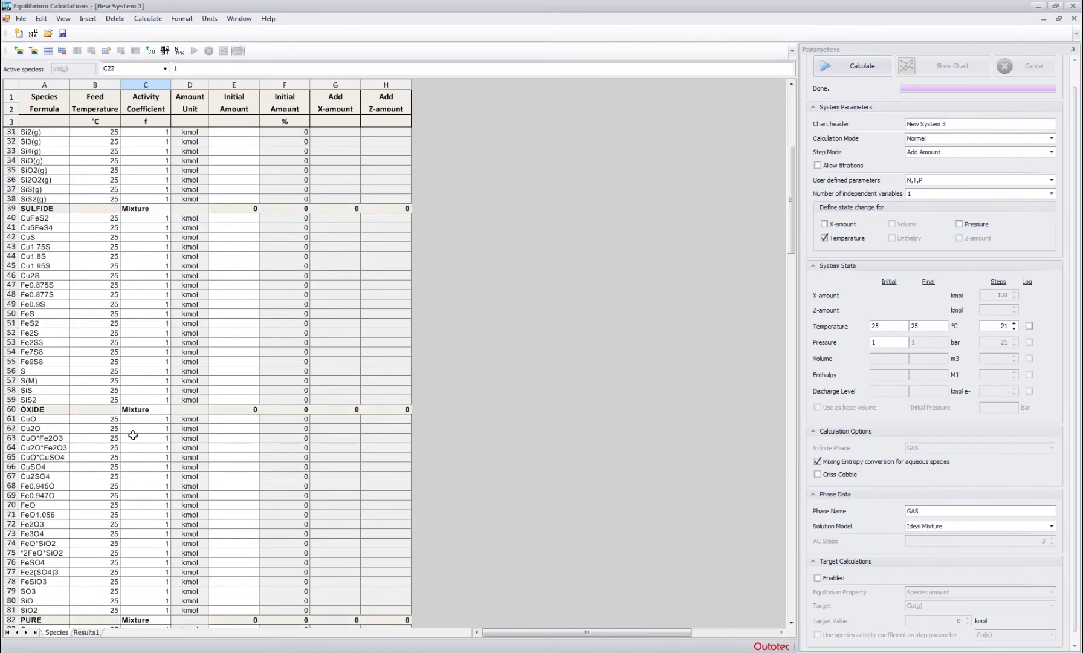
scroll(133, 435, "down", 5)
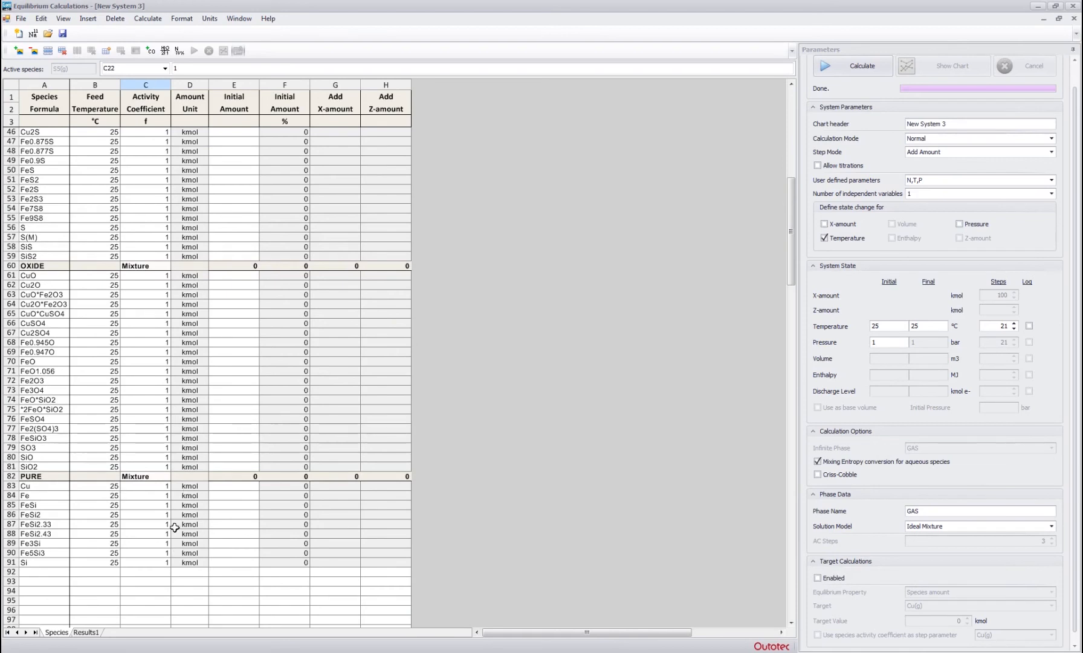
scroll(174, 527, "up", 14)
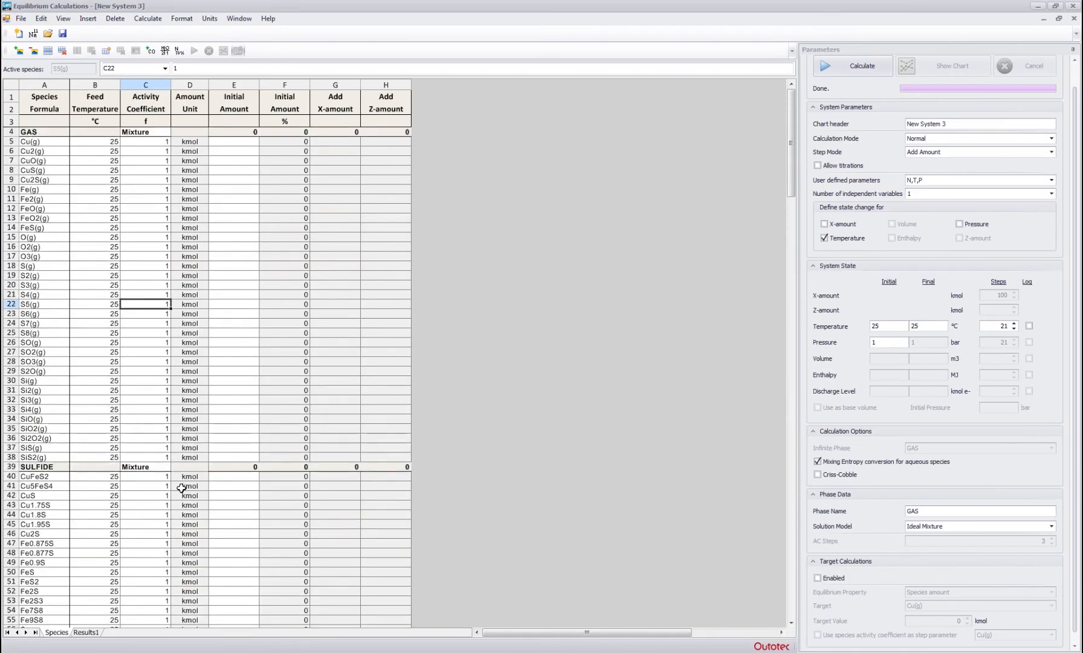
- Set the initial amount of CuFeS2 in the SULFIDE phase to 50 kmol
scroll(188, 325, "down", 3)
left_click(229, 390)
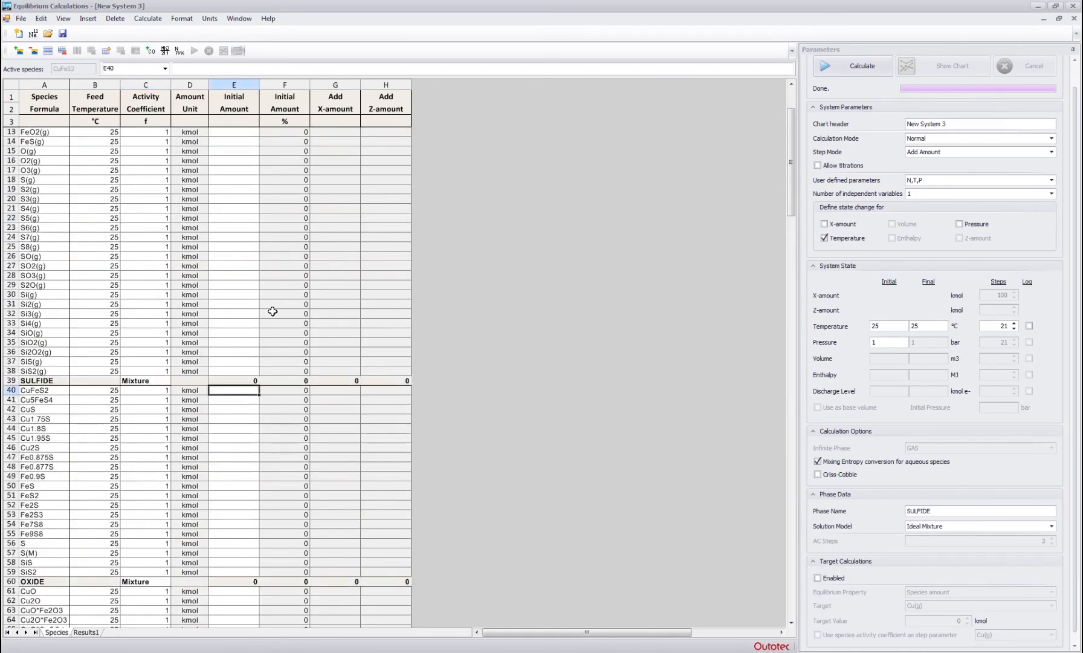
type("50")
key("Return")
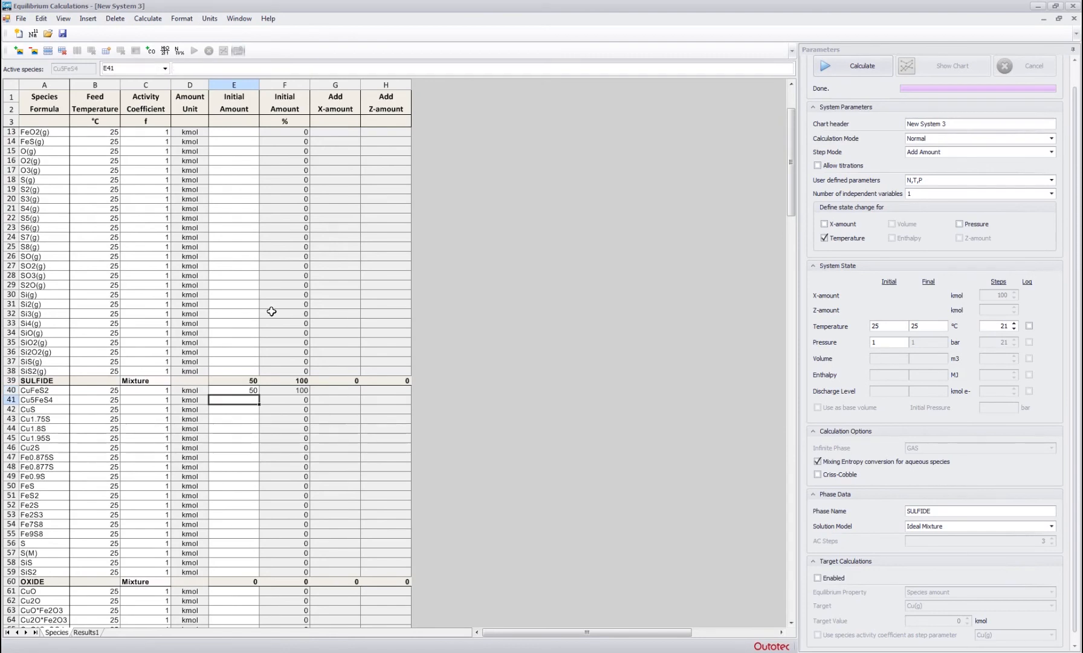
- Set the initial amount of FeS in the SULFIDE phase to 30 kmol
key("Down")
key("Down")
key("Down")
key("Down")
key("Down")
key("Down")
key("Down")
key("Down")
key("Down")
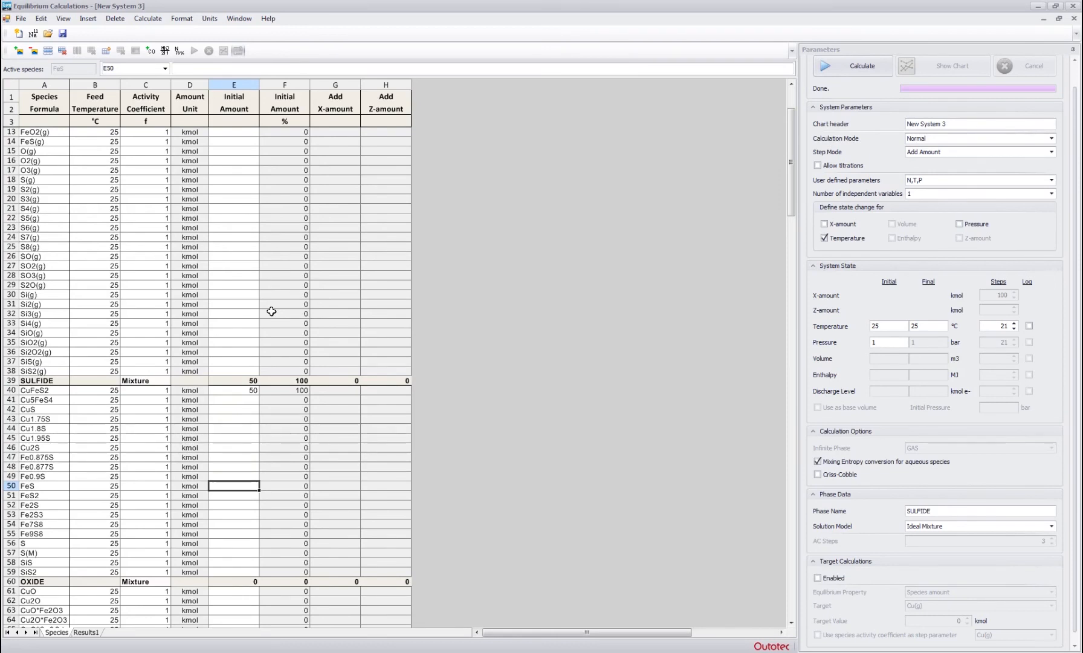
type("20")
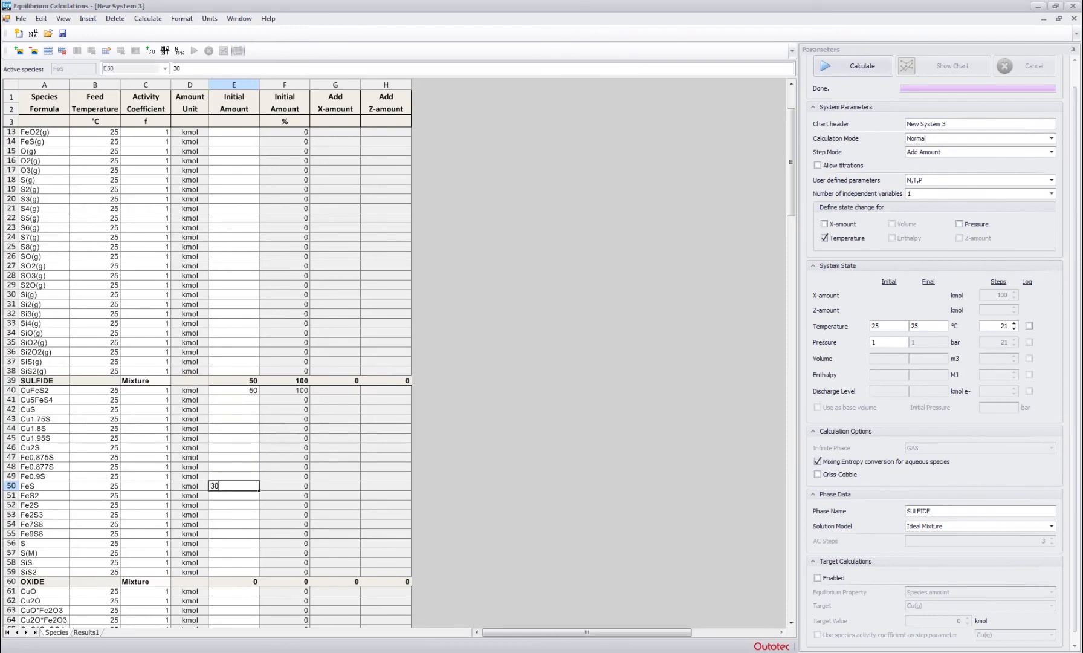
key("Return")
- Define the state change for X-amount instead of temperature
left_click(234, 303)
scroll(296, 317, "up", 3)
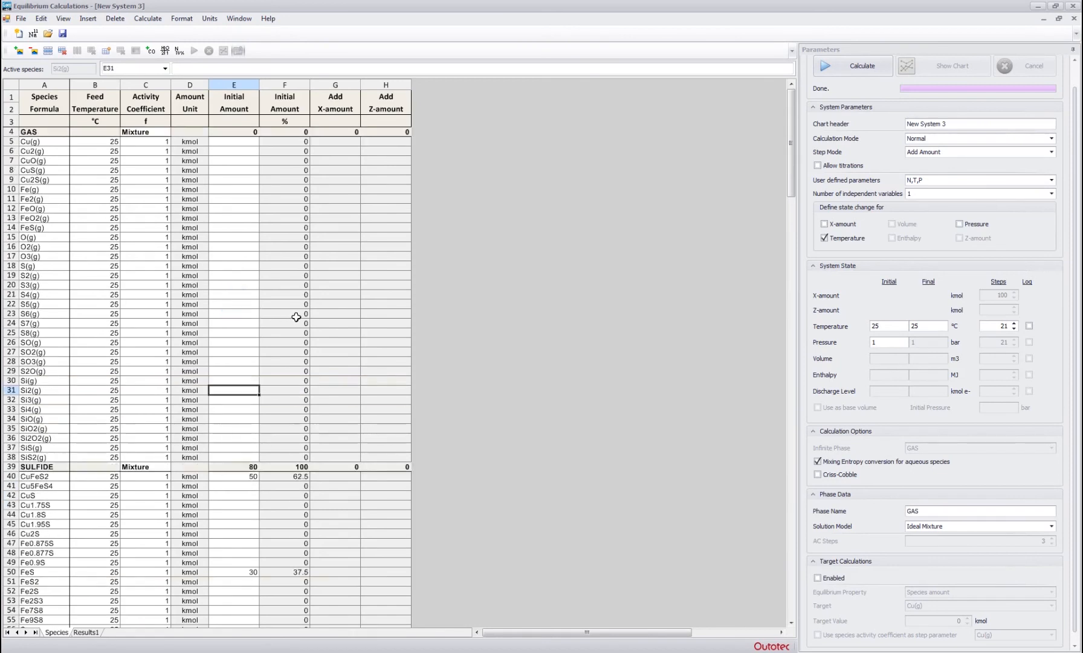
left_click(241, 246)
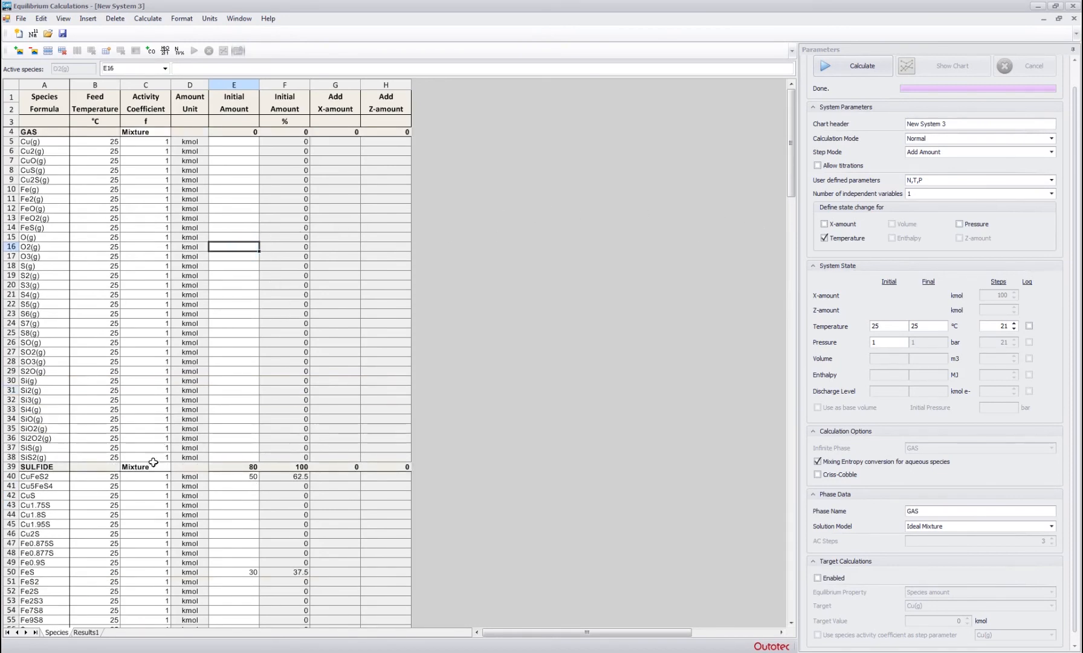
scroll(197, 450, "down", 2)
scroll(197, 450, "up", 2)
left_click(838, 225)
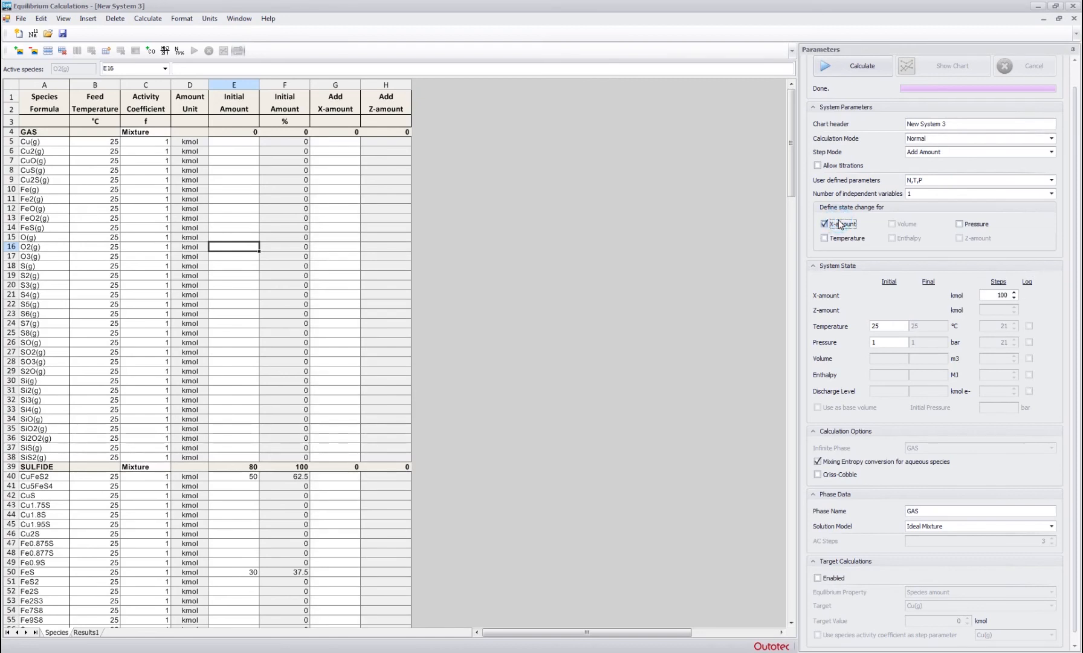
- Set the added X-amount of O2(g) in the GAS phase to 2 kmol
left_click(335, 188)
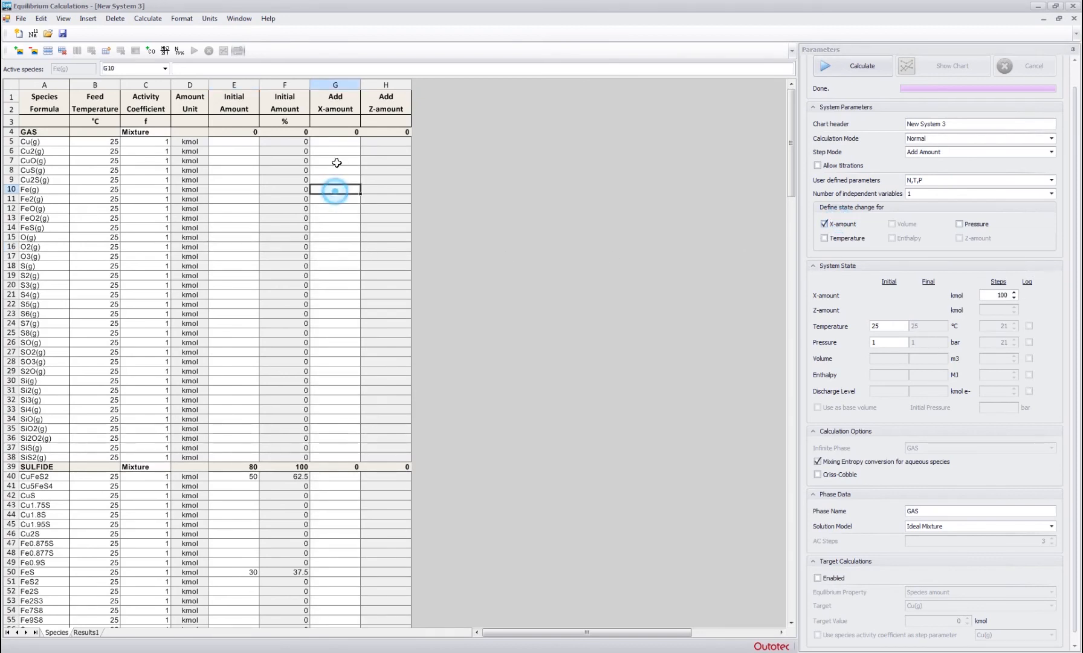
left_click(52, 243)
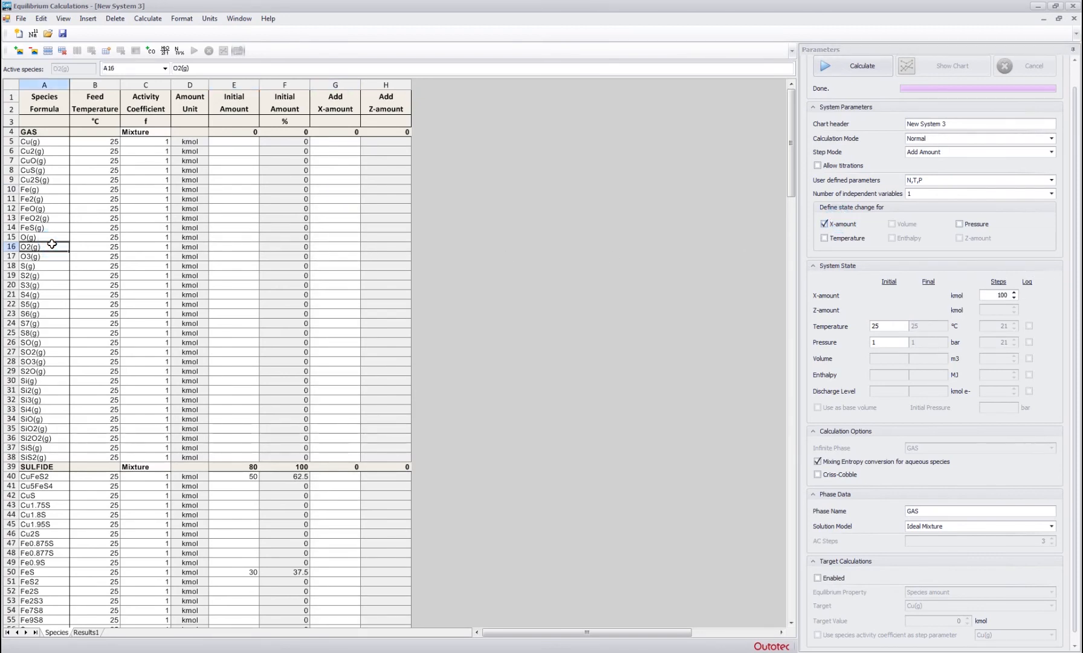
left_click(344, 247)
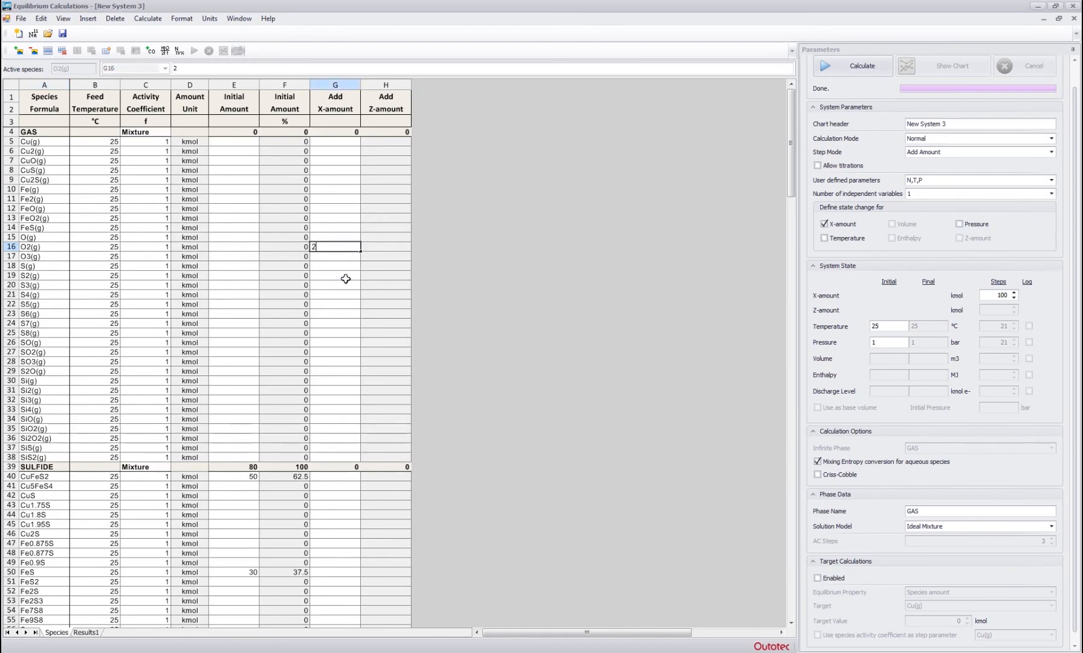
left_click(339, 276)
- Set the added X-amount of SiO2 in the OXIDE phase to 2 kmol
scroll(337, 278, "down", 6)
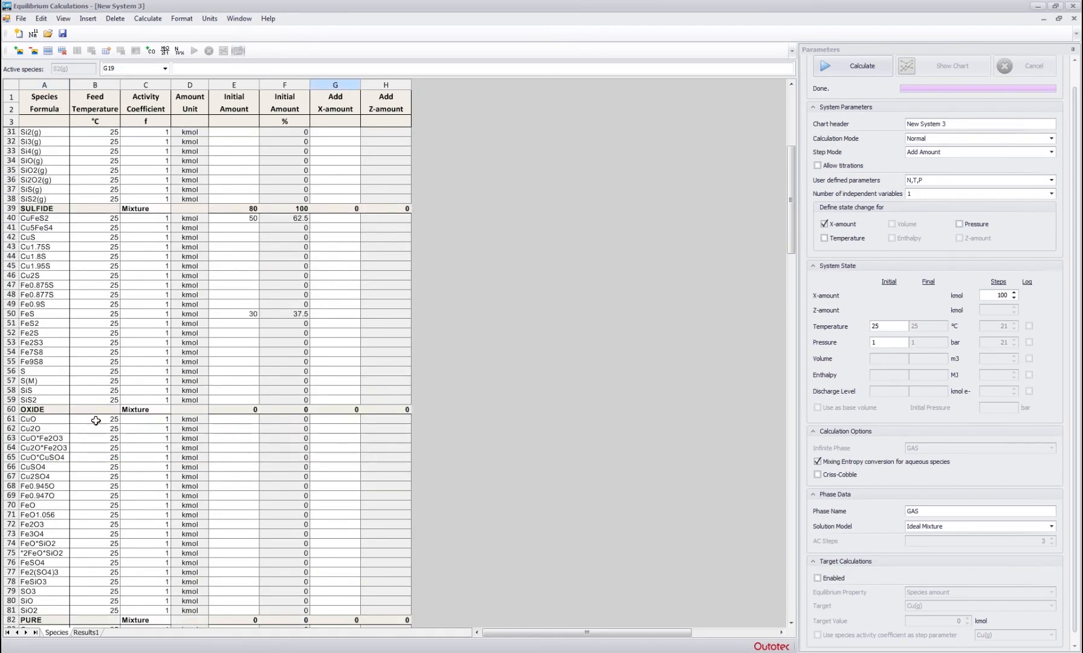
scroll(96, 420, "down", 4)
left_click(44, 494)
left_click(346, 494)
type("2")
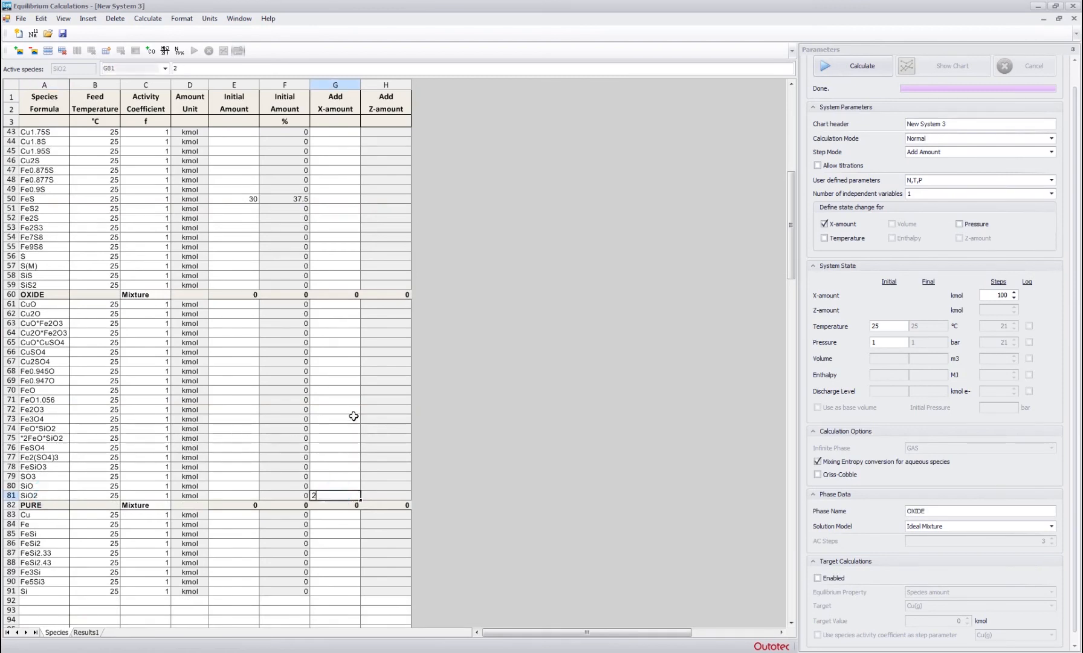
left_click(351, 409)
- Set the initial system temperature to 1300 °C
scroll(351, 405, "up", 13)
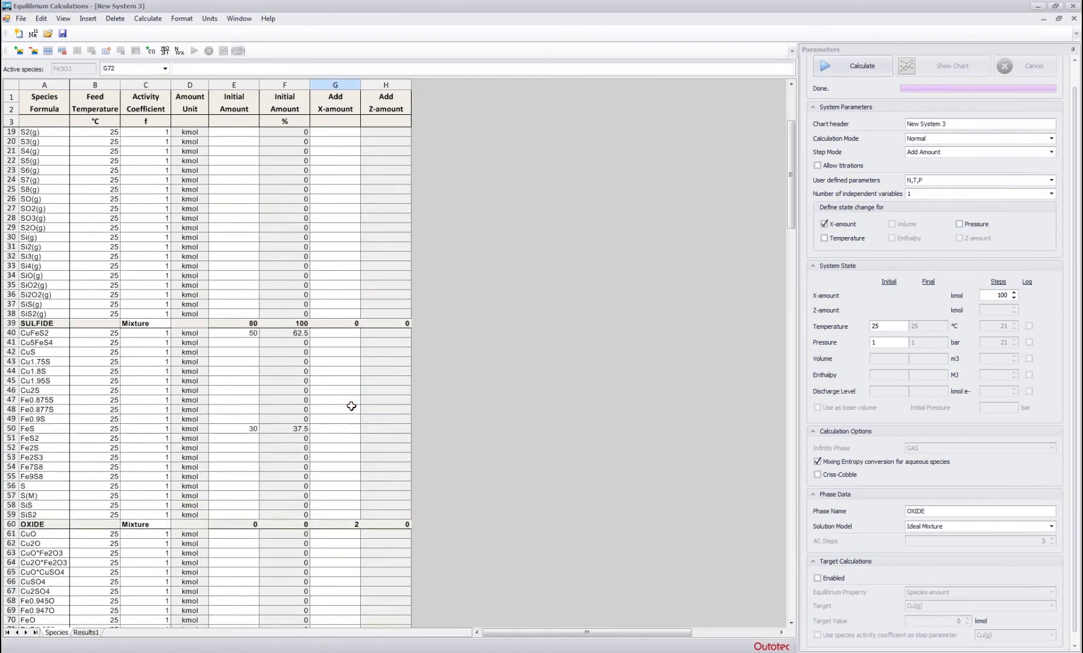
double_click(883, 326)
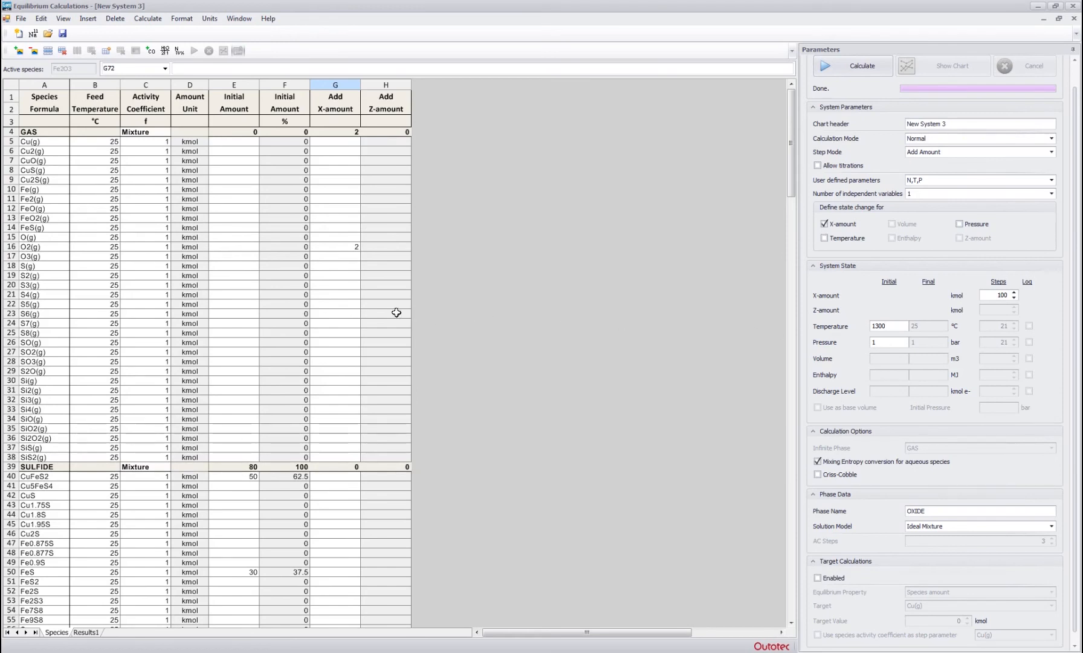
left_click(375, 311)
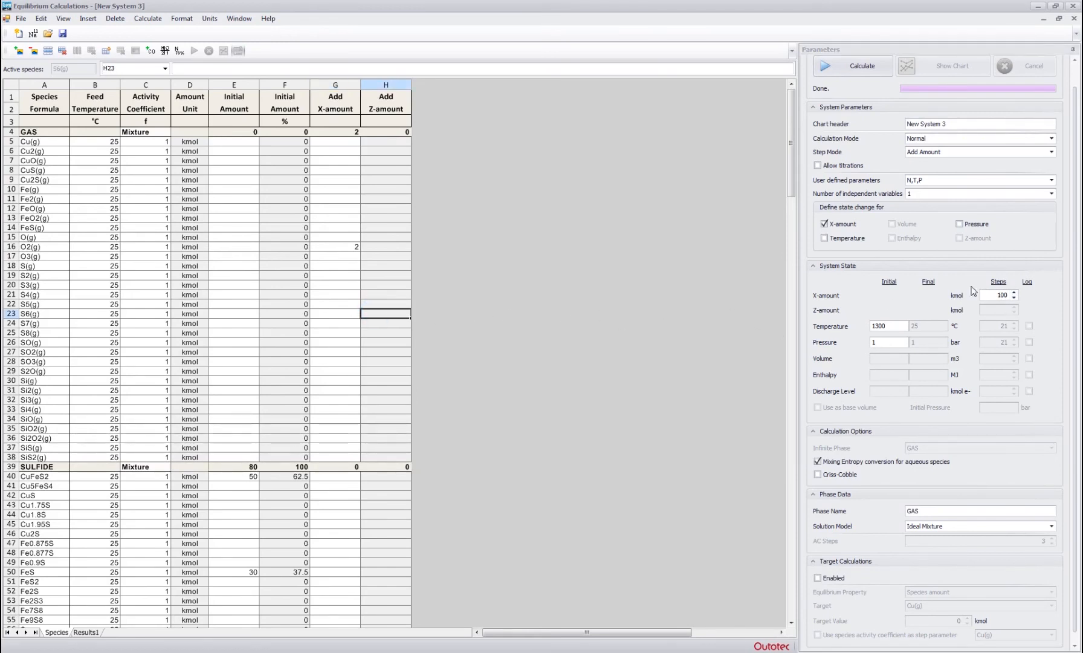
- Calculate the equilibrium and chart the species' equilibrium amounts in kmol against the amount of O2(g)
left_click(855, 70)
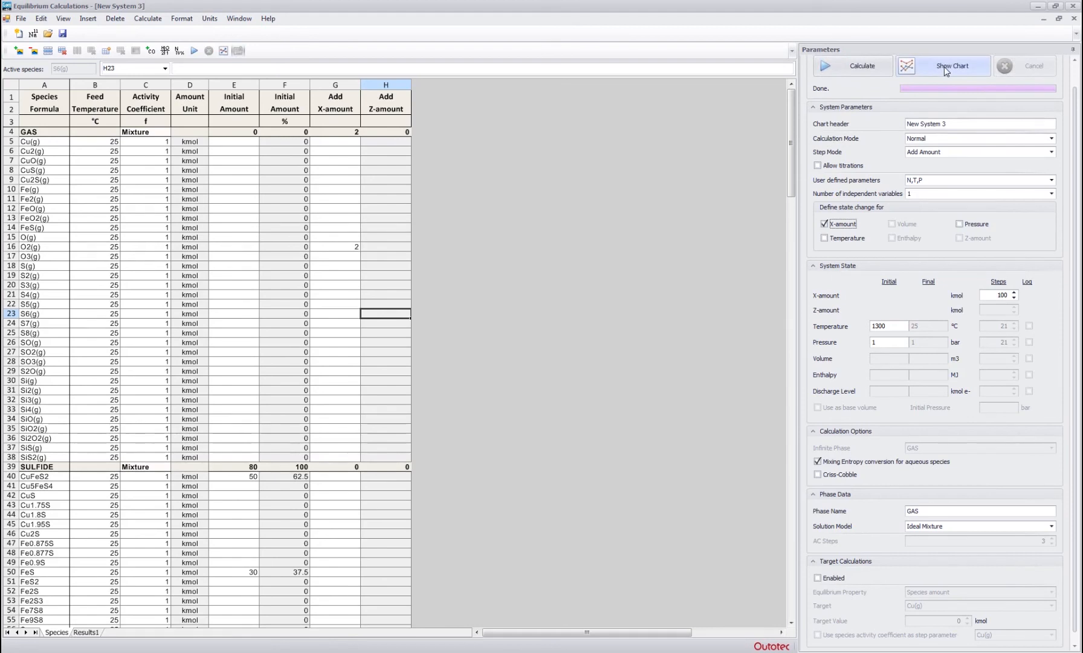
left_click(944, 67)
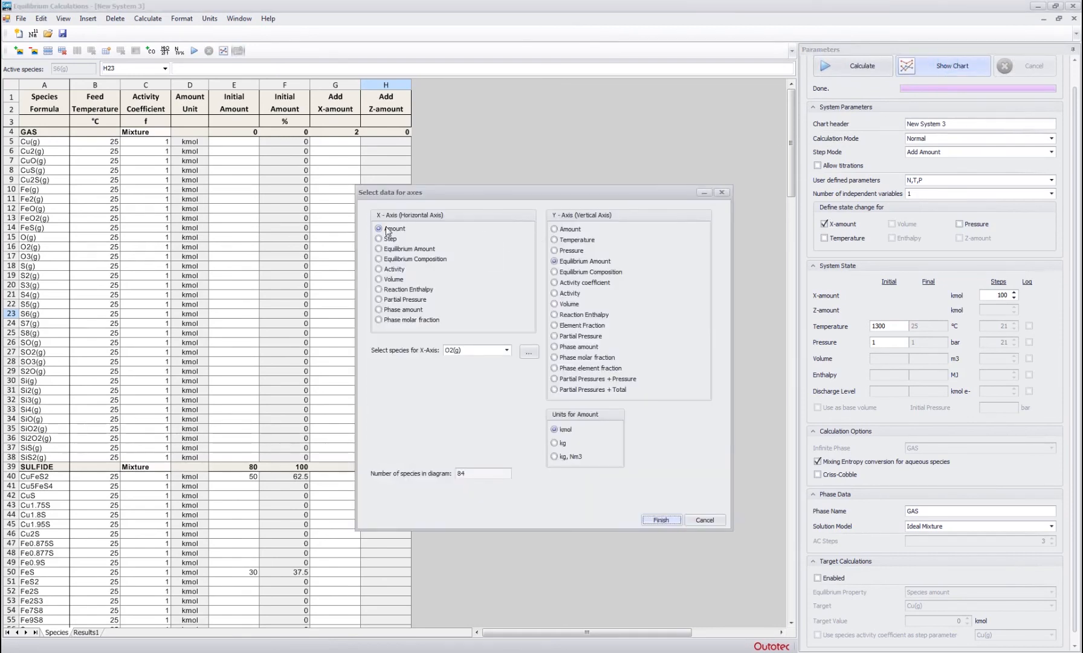
left_click(660, 519)
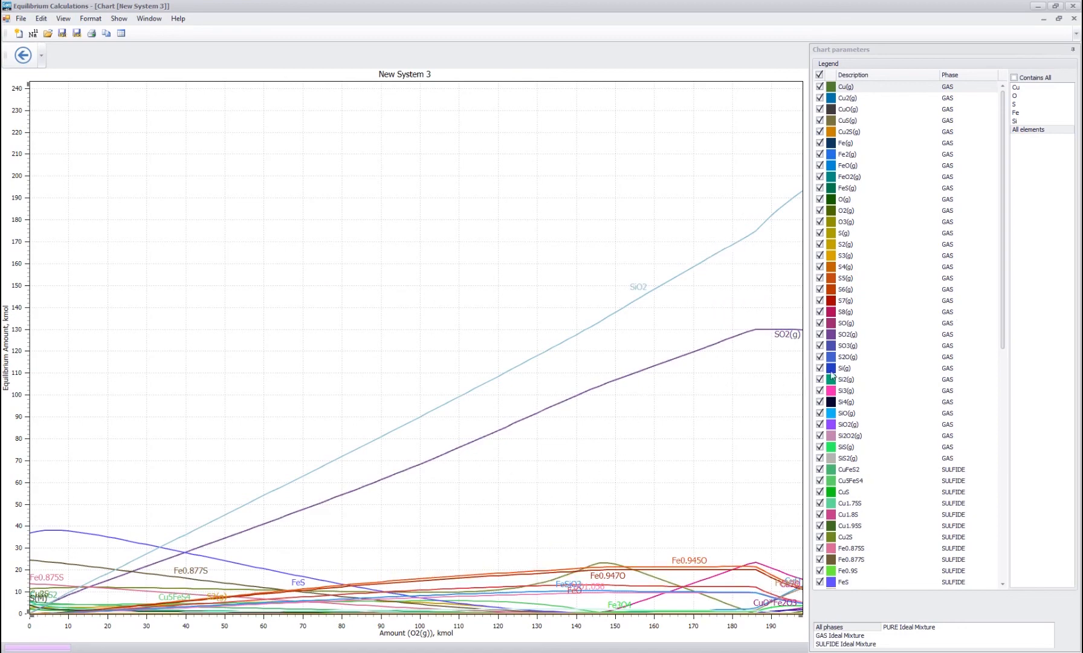
- View the chart curves for the GAS phase alone and for the SULFIDE phase alone
left_click(839, 635)
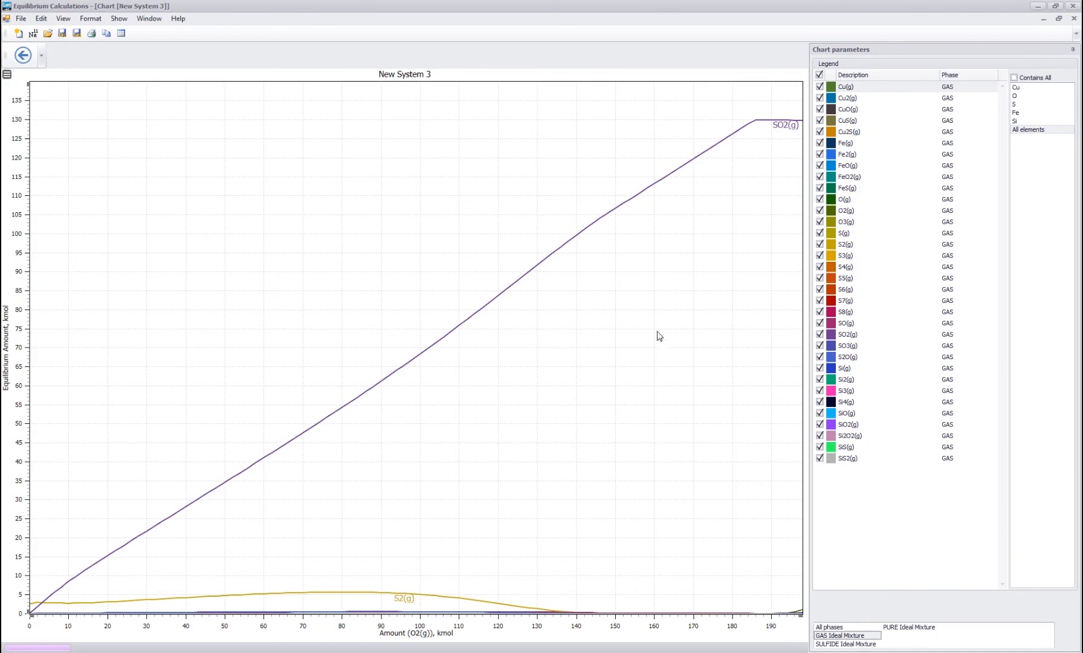
key("Down")
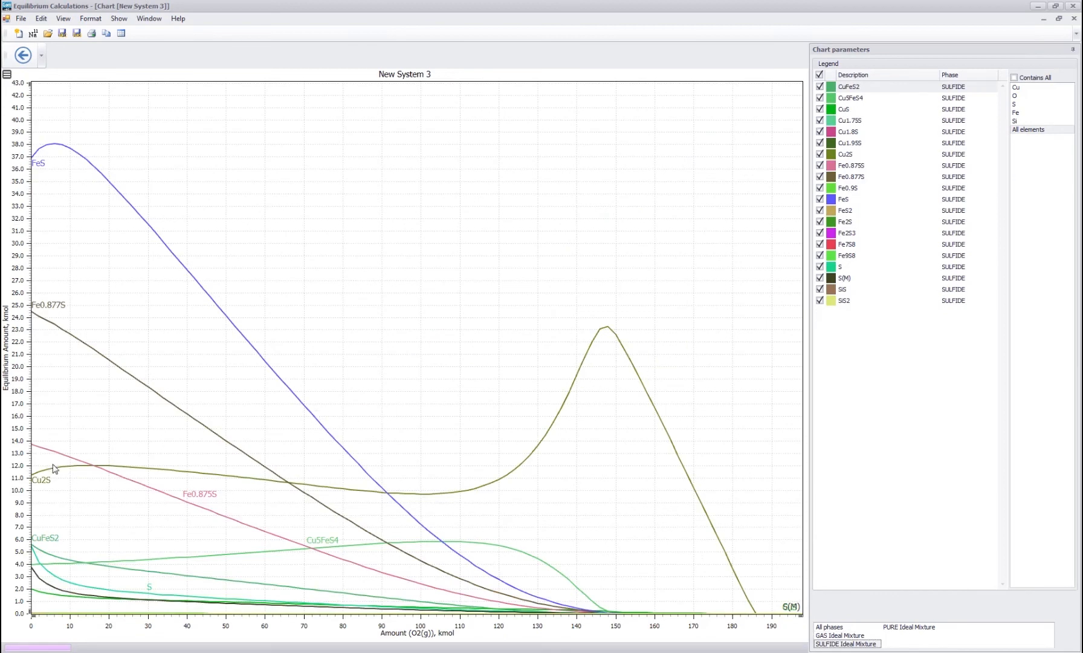
- Reposition the Cu2S label along its curve, view the OXIDE phase's curves alone and move its overlapping labels near the origin
left_click_drag(44, 482, 544, 440)
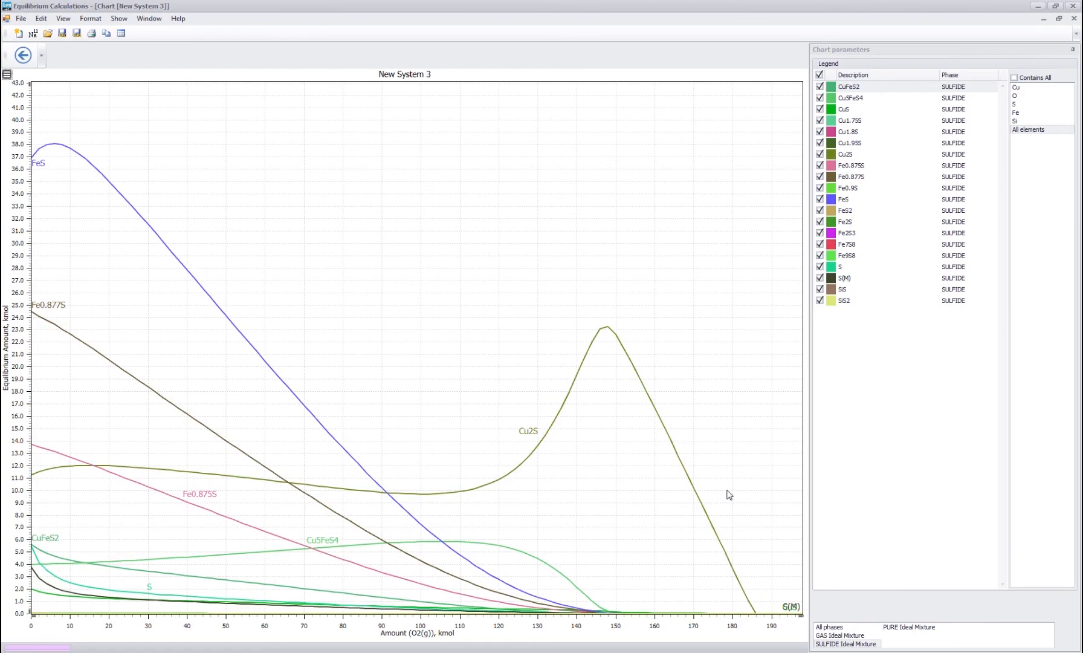
left_click(859, 635)
left_click(872, 643)
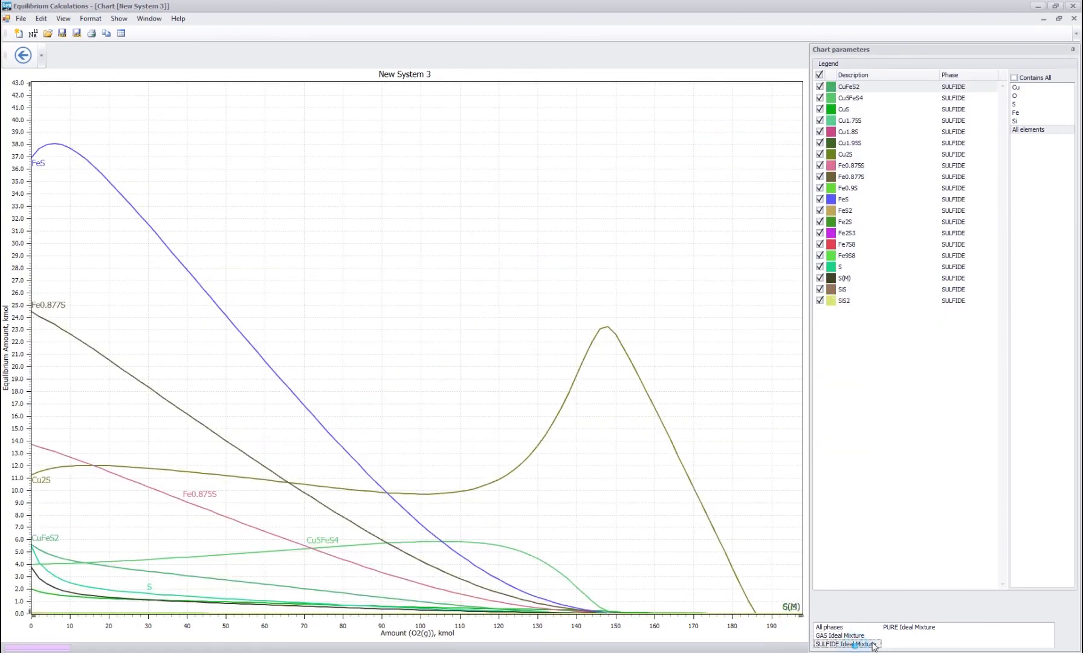
left_click(872, 649)
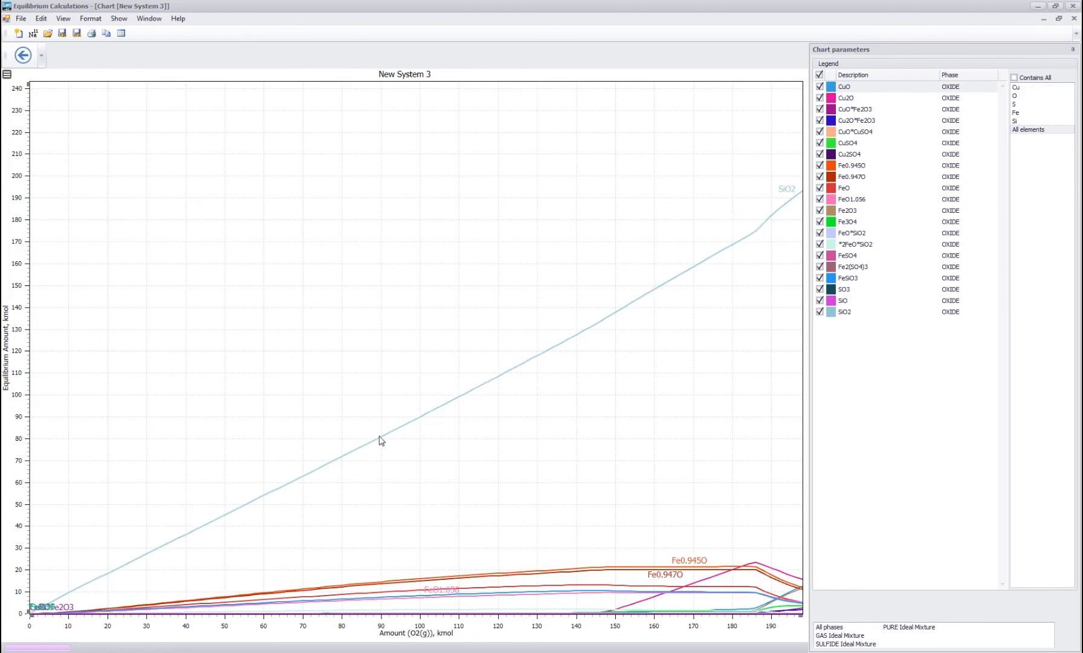
left_click_drag(55, 603, 106, 588)
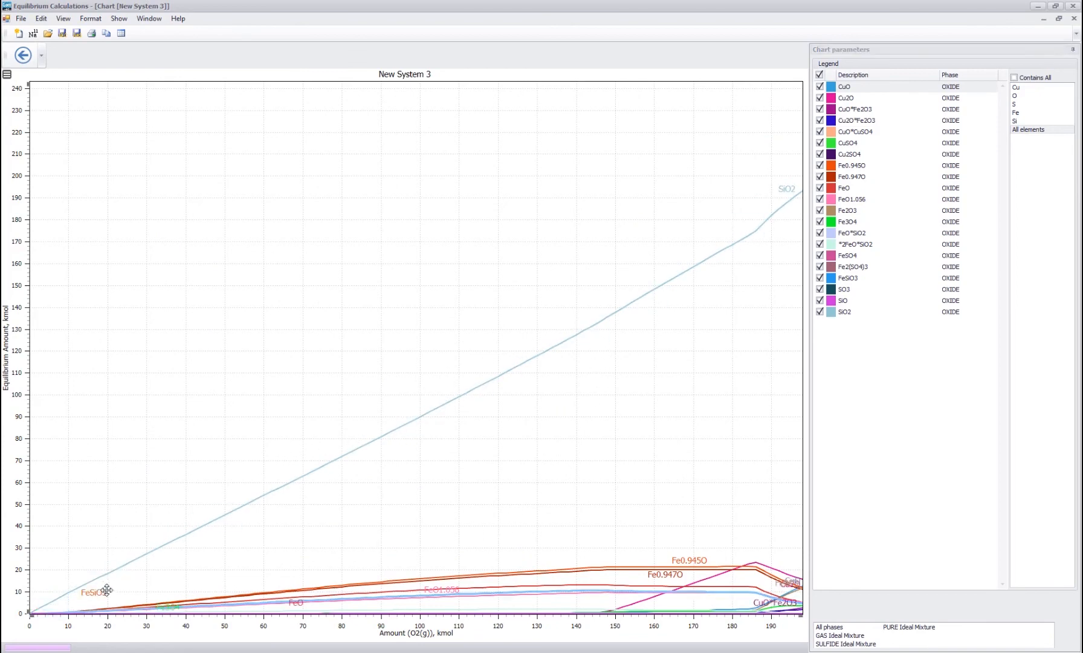
- View the chart curves for the PURE phase alone and for all phases together
left_click(900, 627)
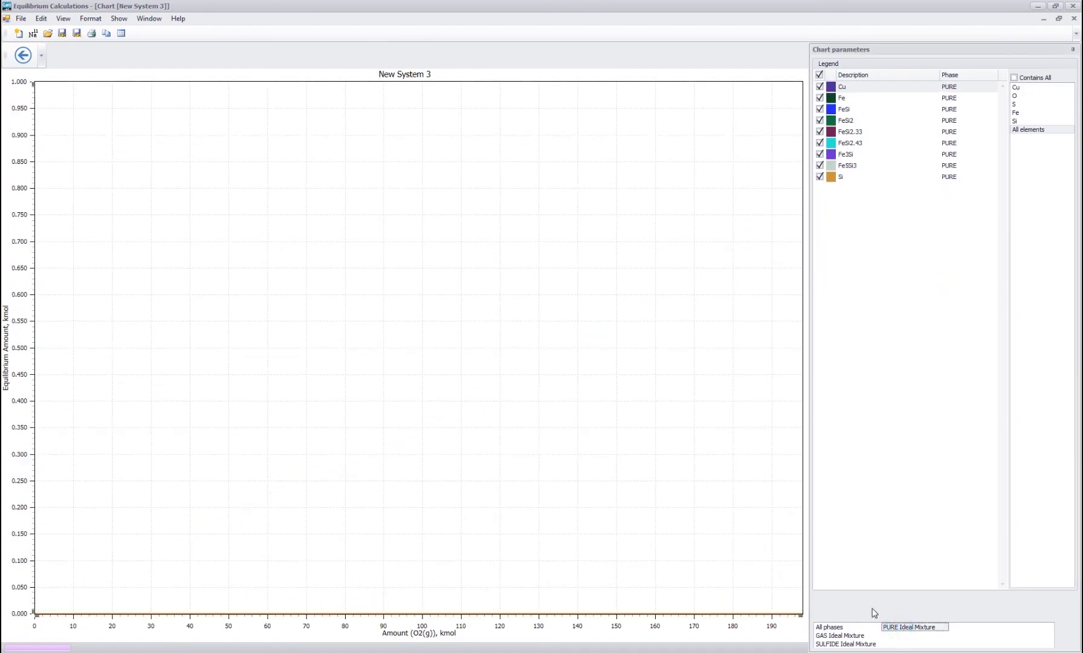
left_click(853, 644)
left_click(832, 626)
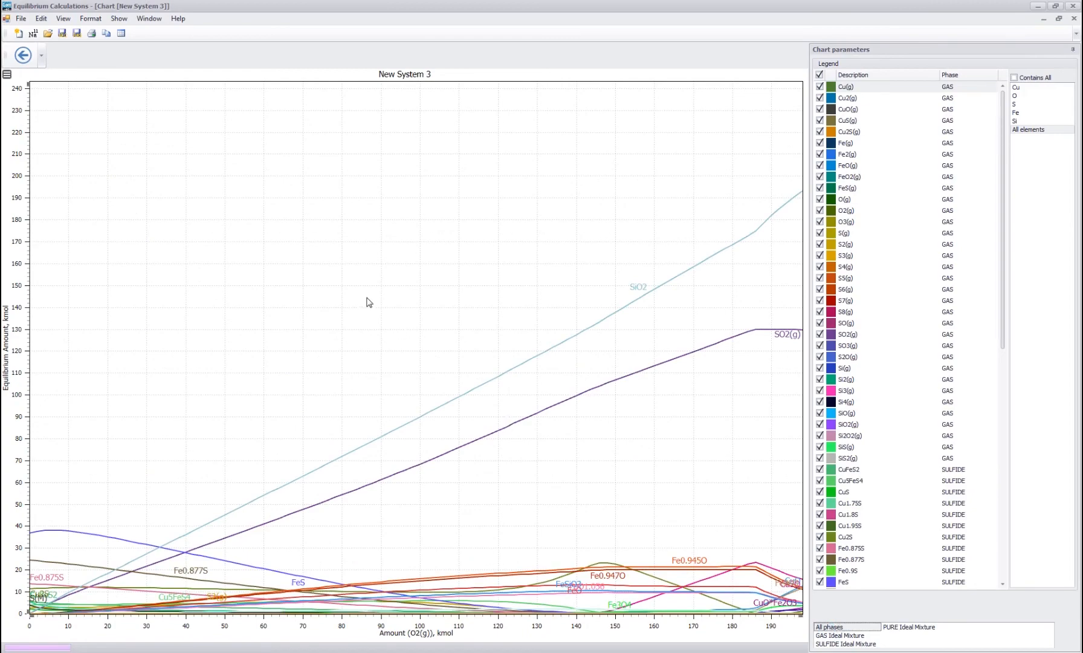
- Chart the phase amounts in kmol against the amount of O2(g), and return to the species sheet
left_click(23, 55)
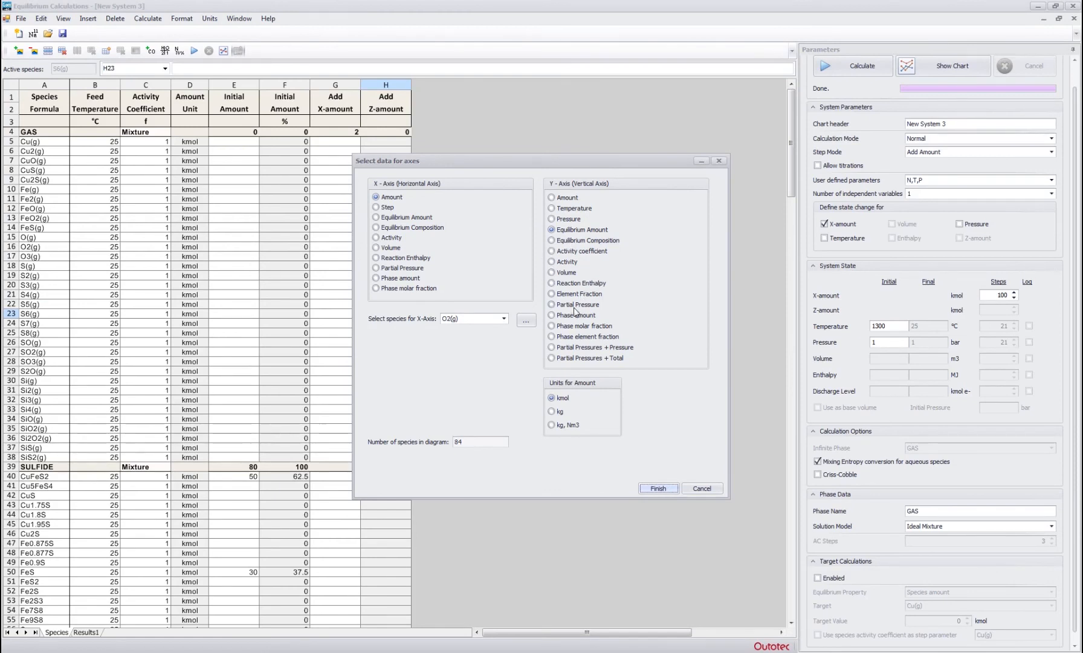
left_click(575, 315)
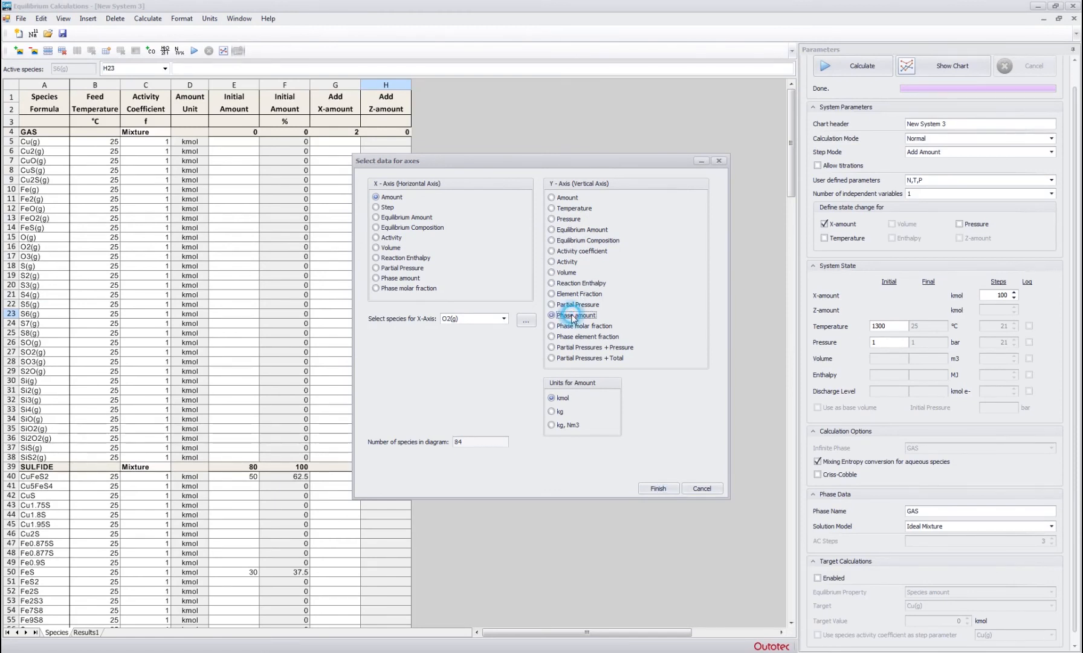
left_click(657, 487)
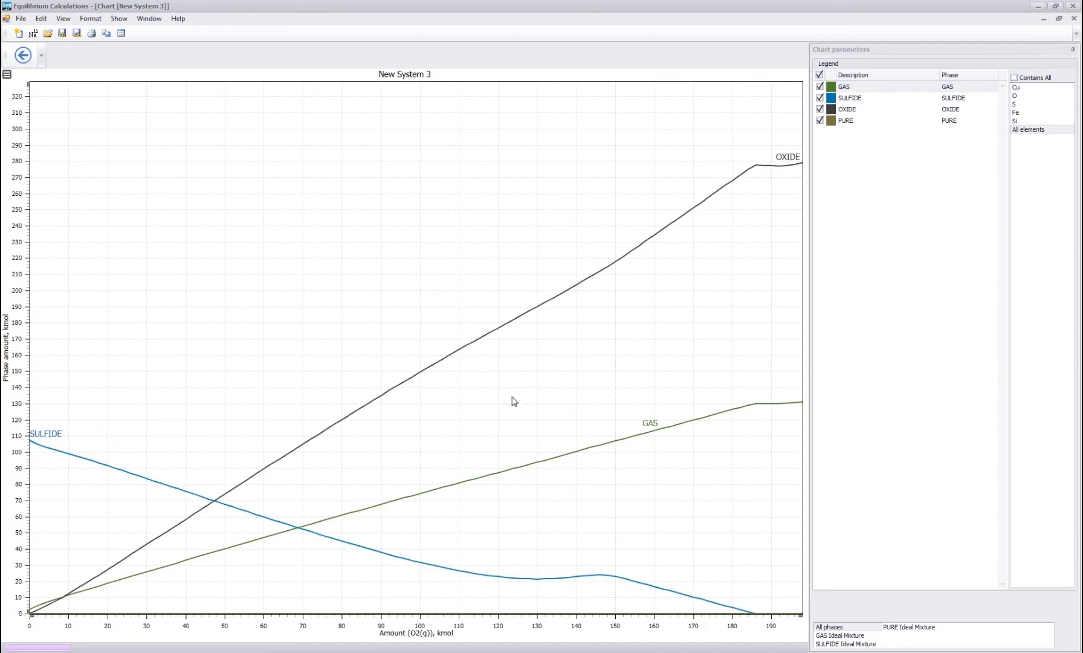
left_click(25, 54)
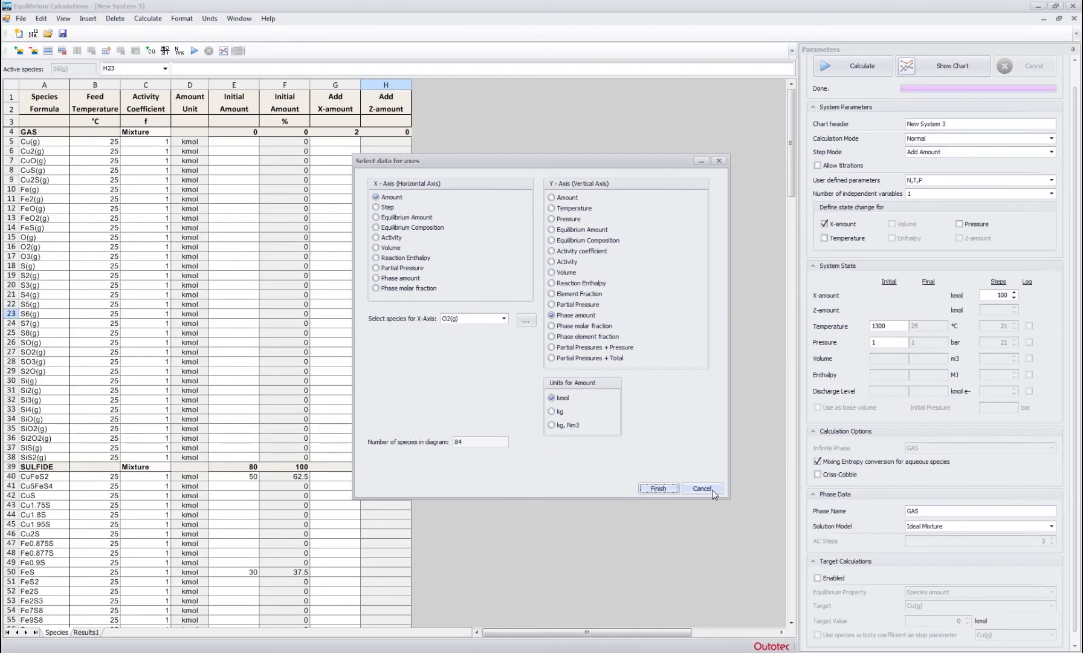
left_click(701, 489)
- Set the activity coefficient of *2FeO*SiO2 in the OXIDE phase to 0.01
left_click(227, 417)
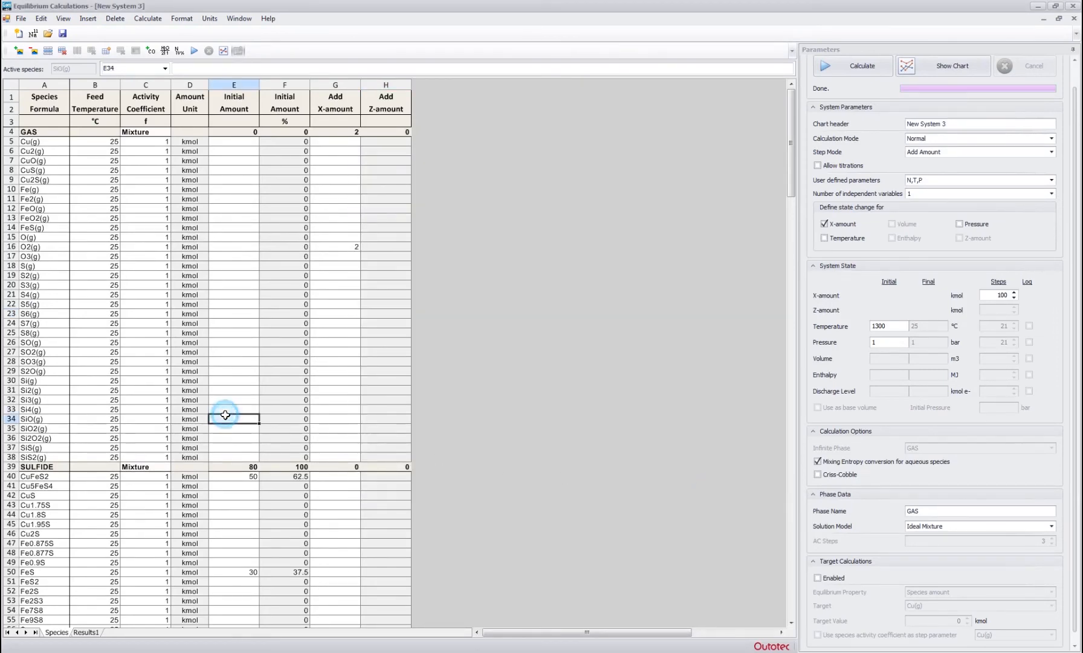
scroll(225, 414, "down", 3)
scroll(226, 414, "down", 7)
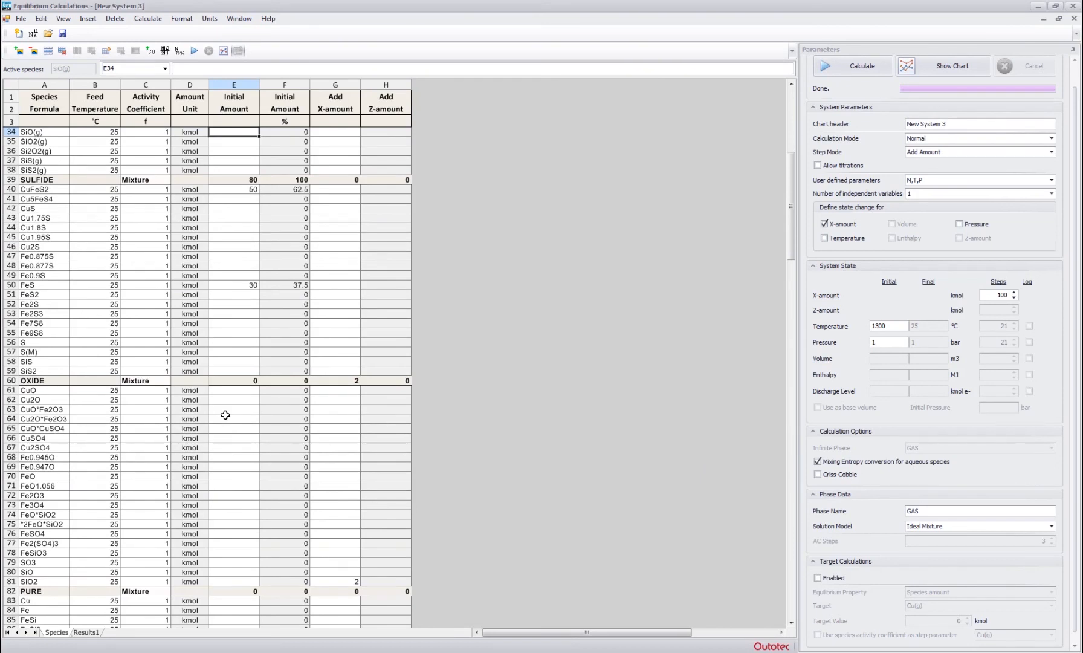
left_click(234, 469)
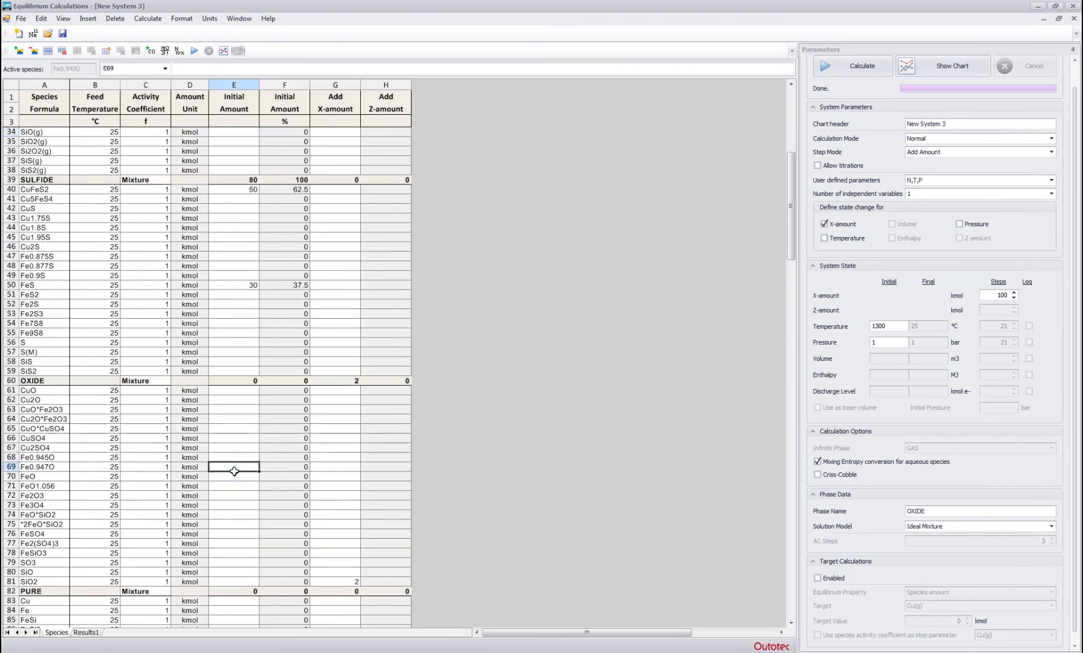
scroll(234, 470, "down", 1)
left_click(145, 494)
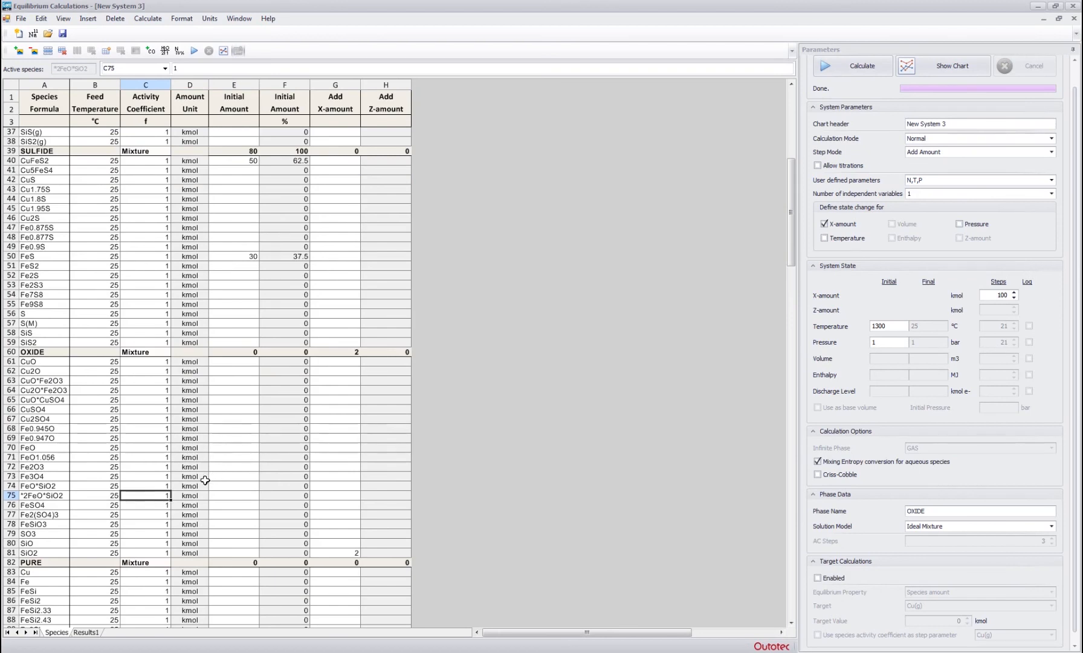
type("0")
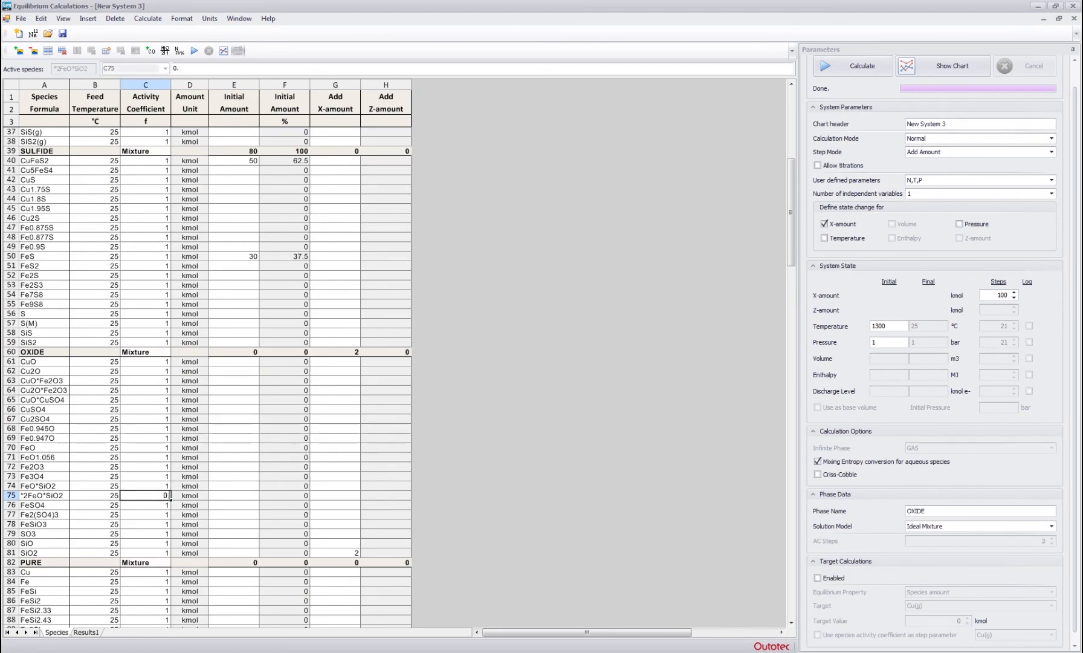
type(".01")
key("Return")
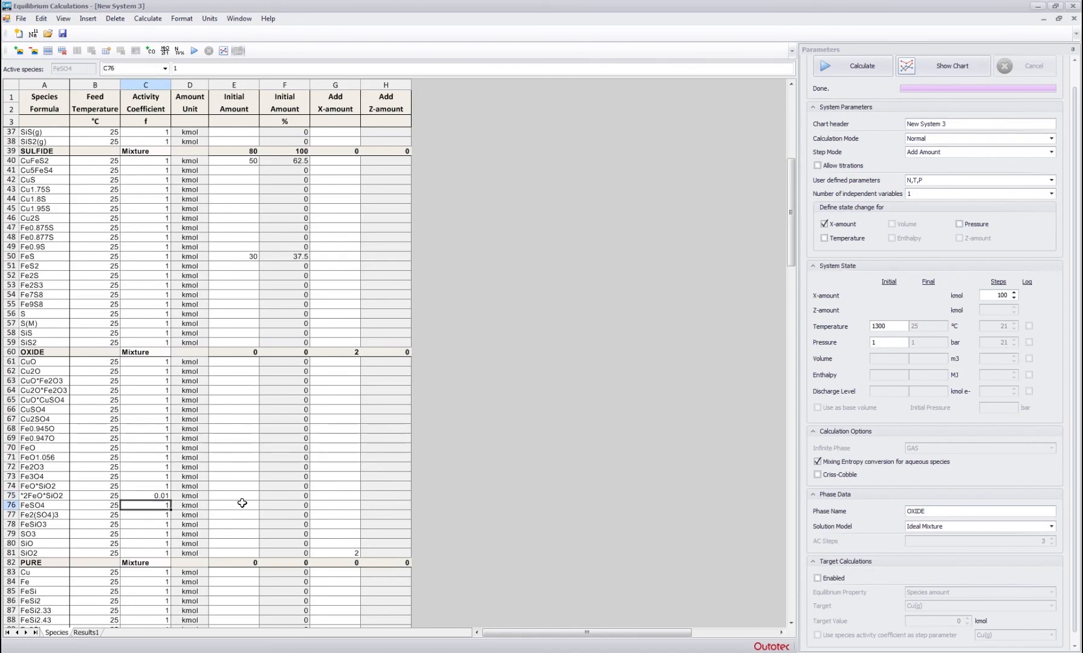
left_click(151, 493)
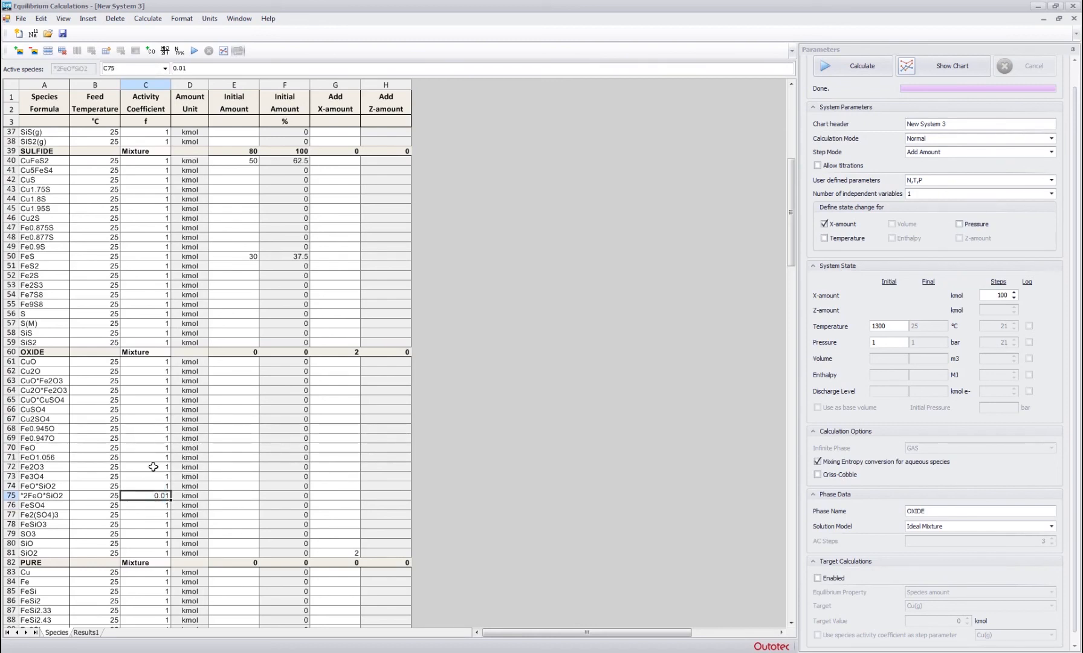
left_click(249, 457)
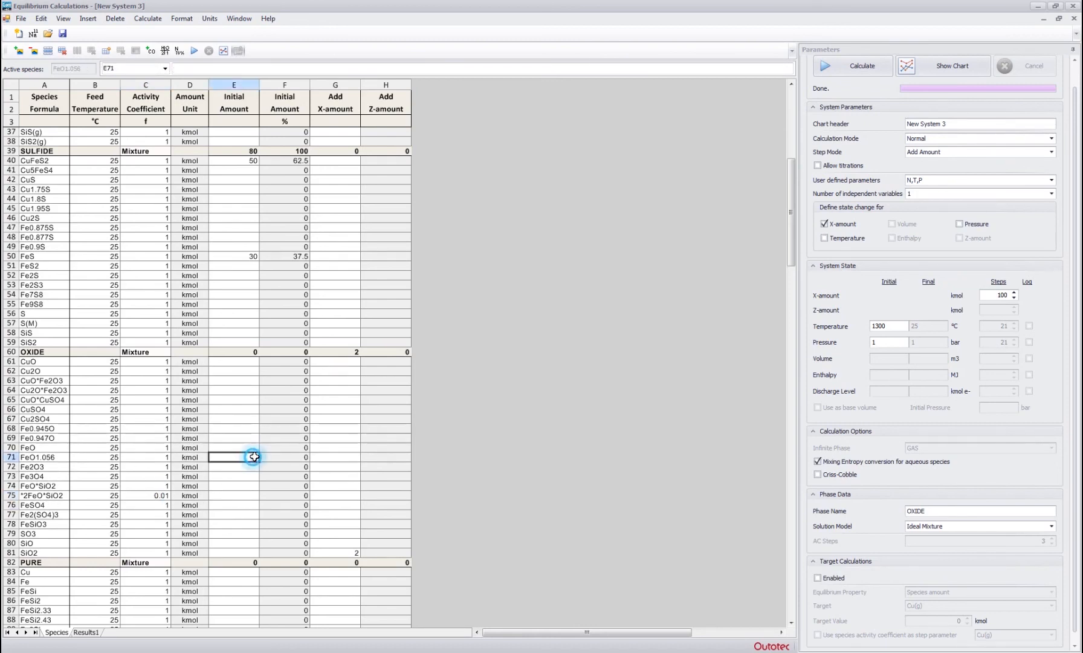
- Recalculate the equilibrium and chart the species' equilibrium amounts in kmol against the amount of O2(g)
left_click(848, 65)
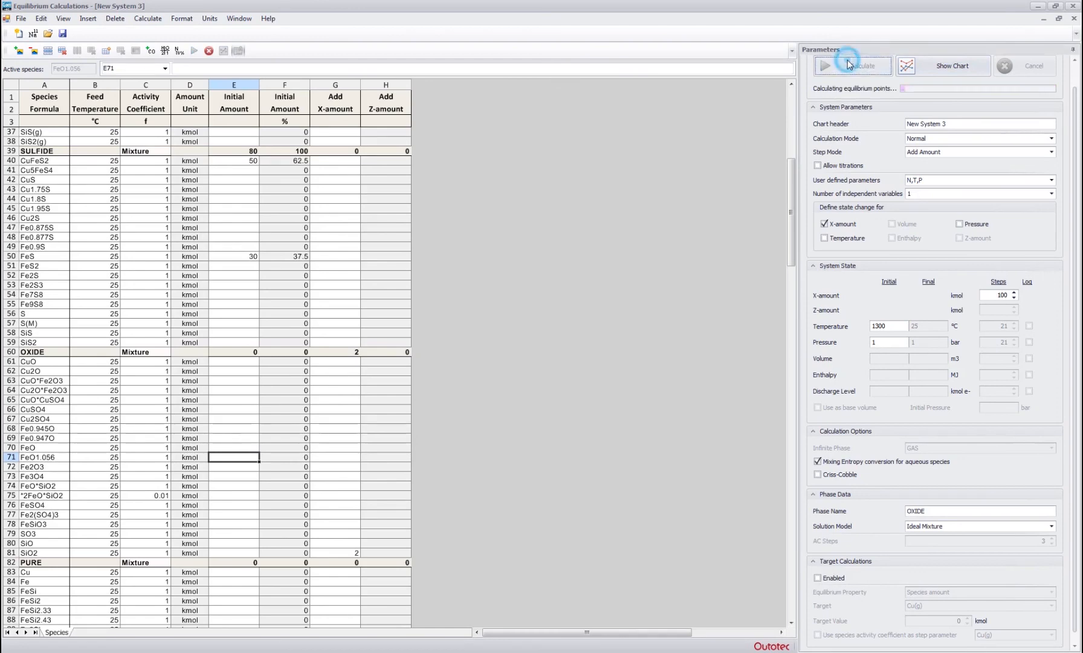
left_click(938, 65)
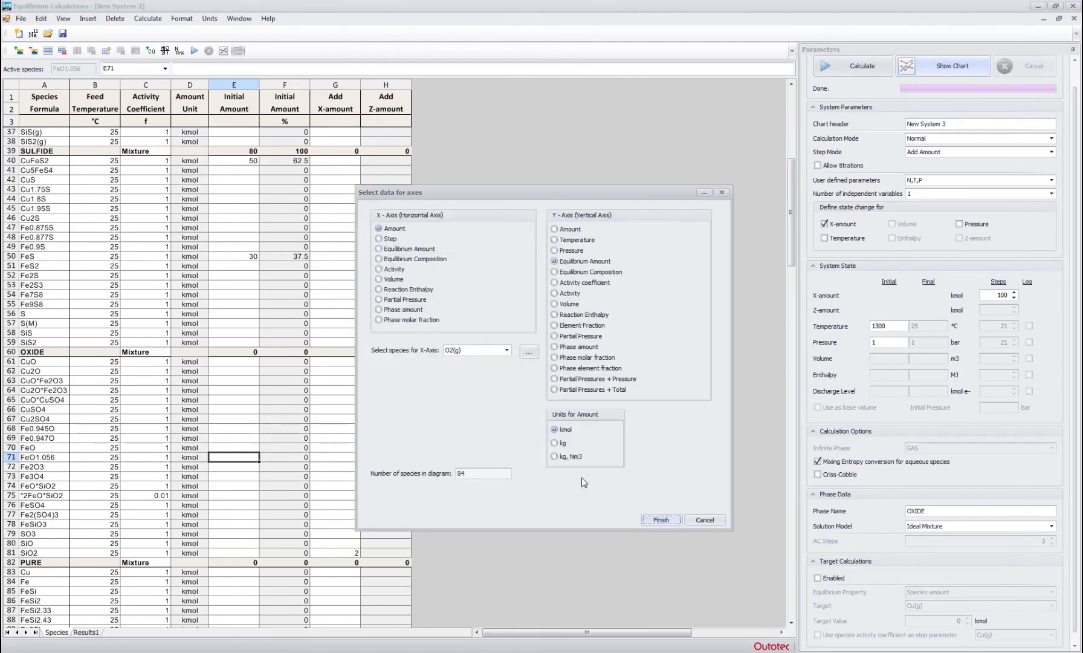
left_click(658, 520)
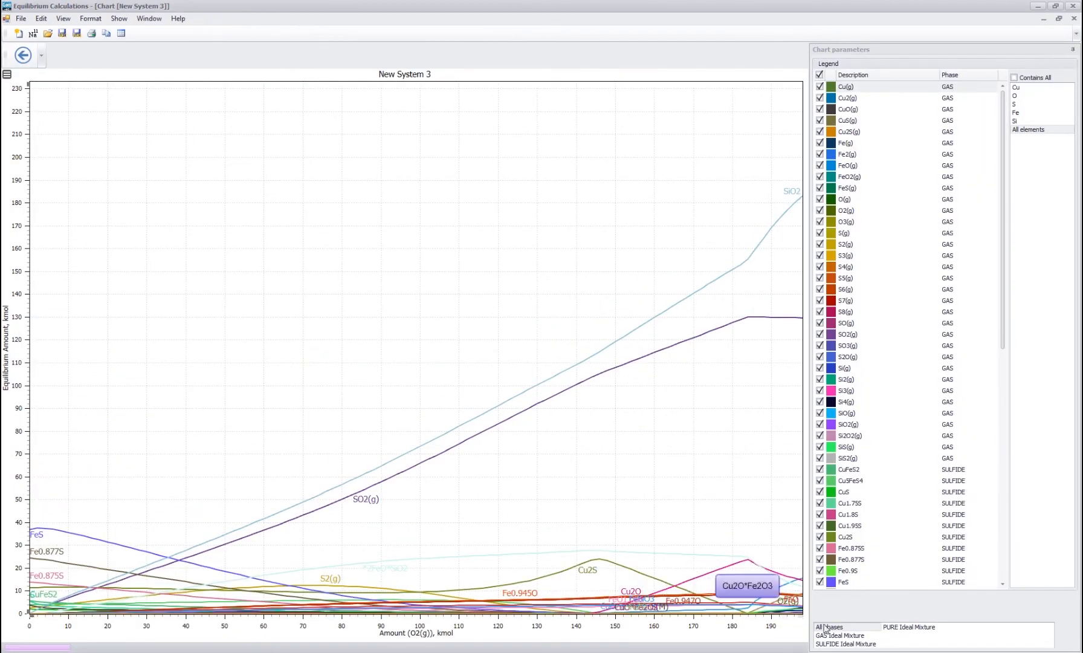
- View the GAS, SULFIDE and OXIDE phase curves one by one, hide the SiO2 curve in the OXIDE chart, and return to the species sheet
left_click(854, 636)
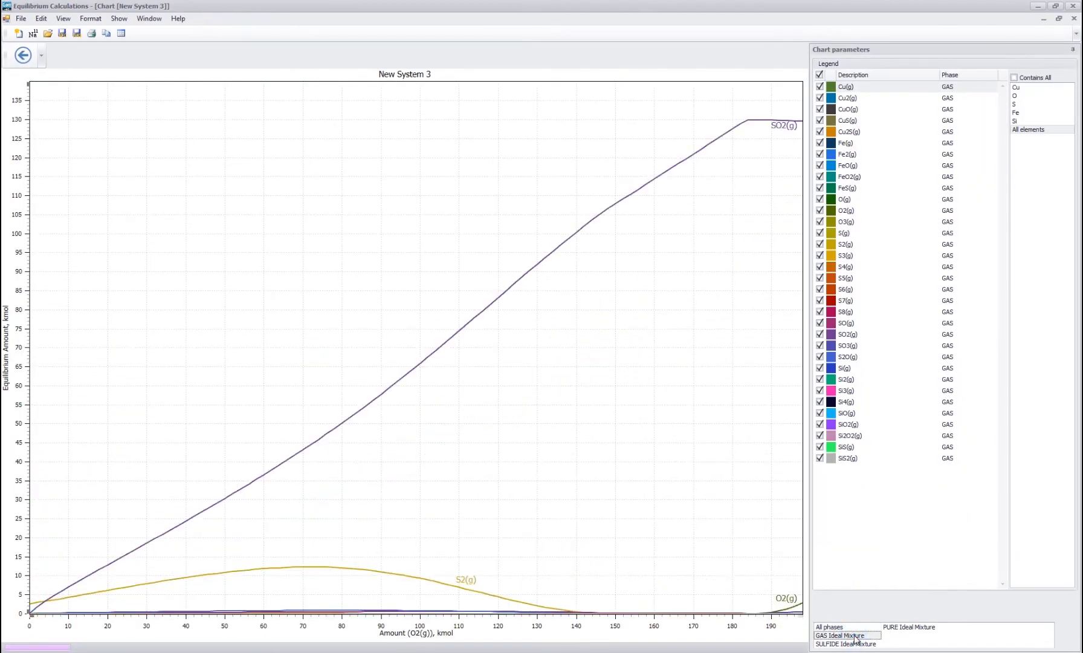
key("Down")
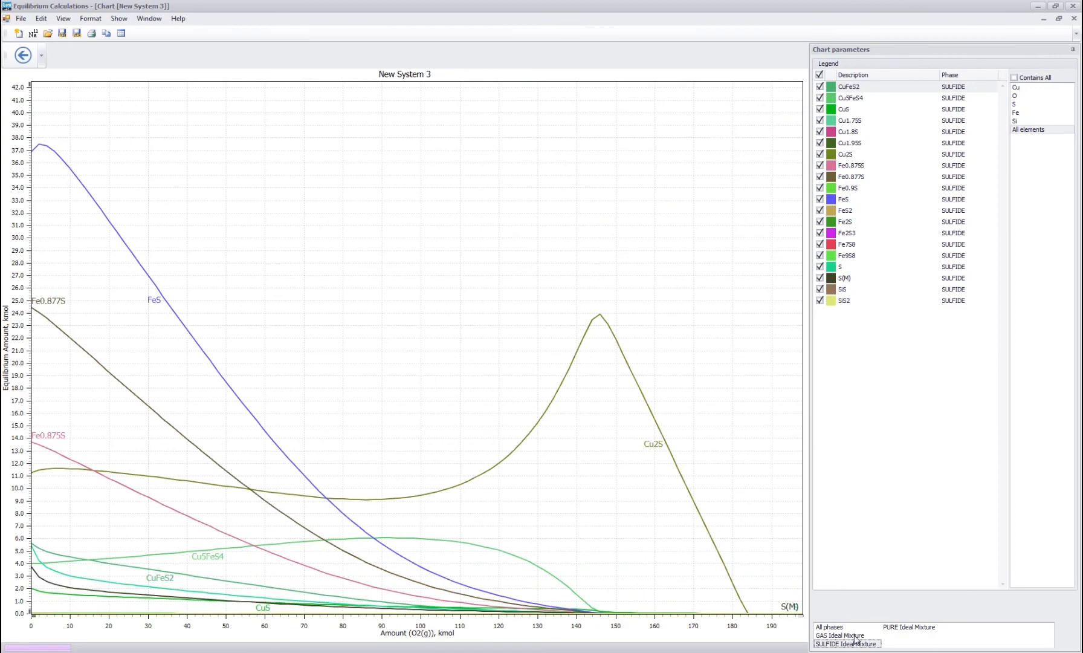
key("Down")
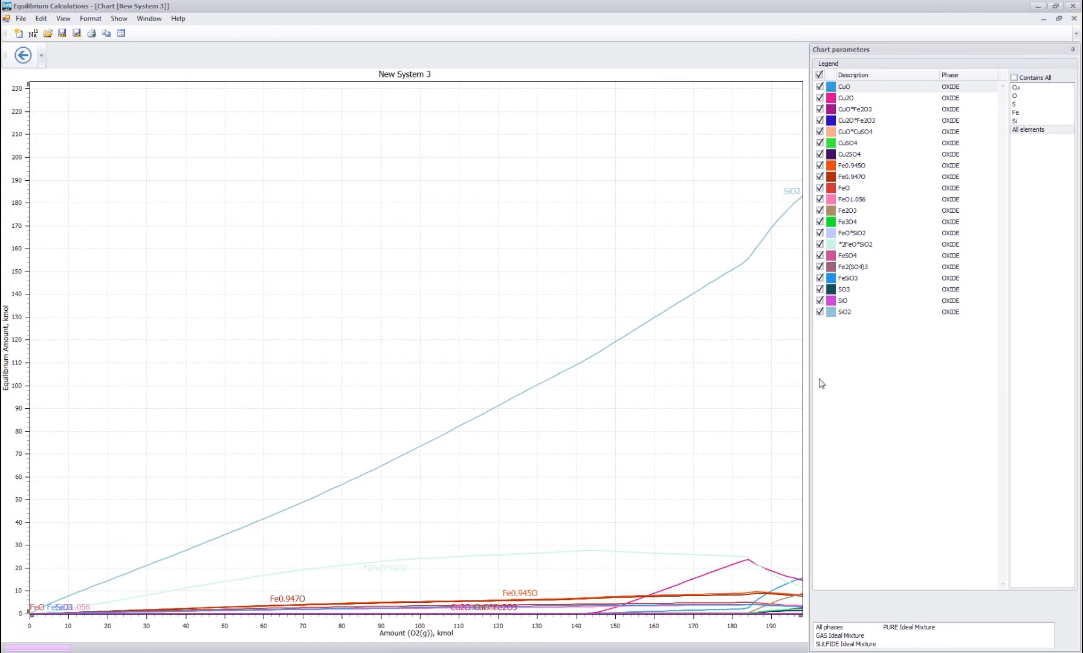
left_click(819, 311)
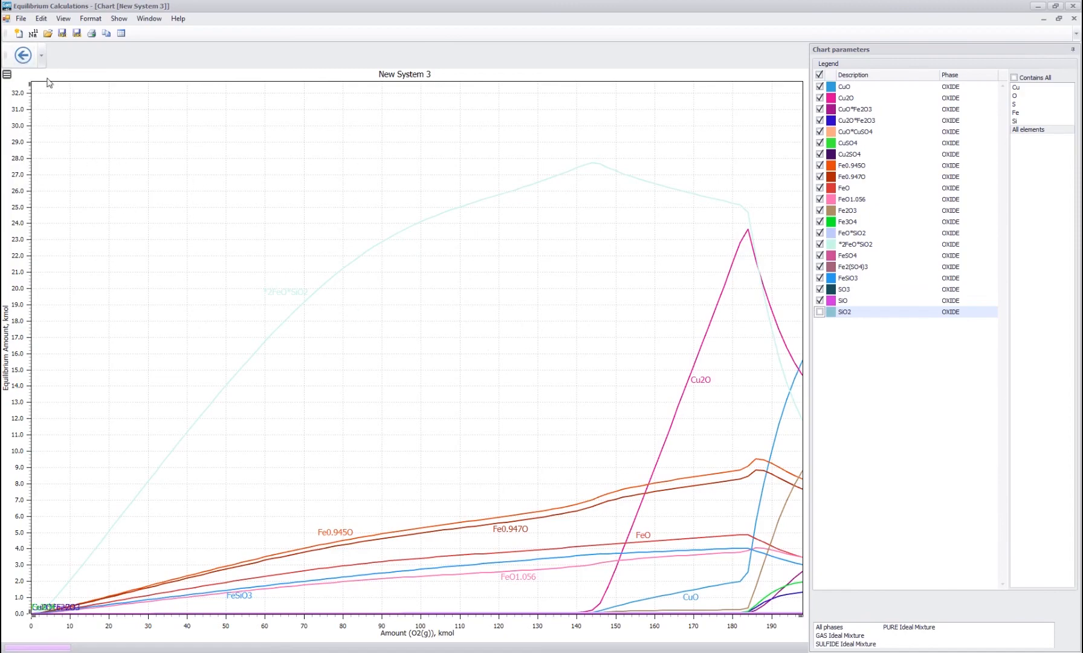
left_click(23, 55)
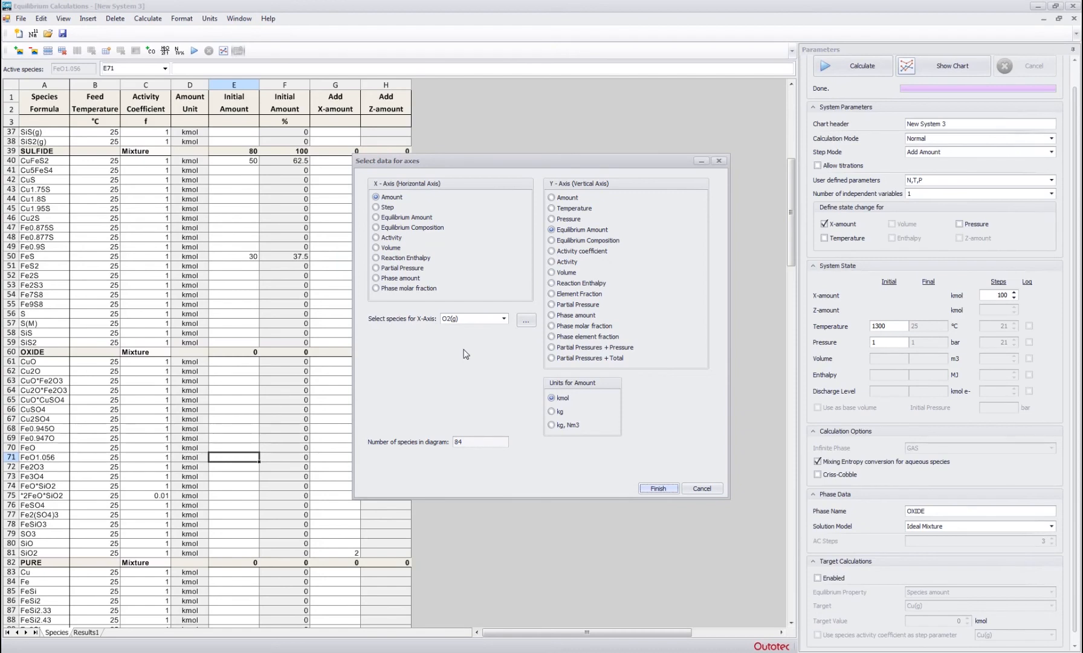
left_click(702, 488)
- Review the GAS, SULFIDE and OXIDE phases in the species table, including their species and their initial and added amounts
left_click(296, 408)
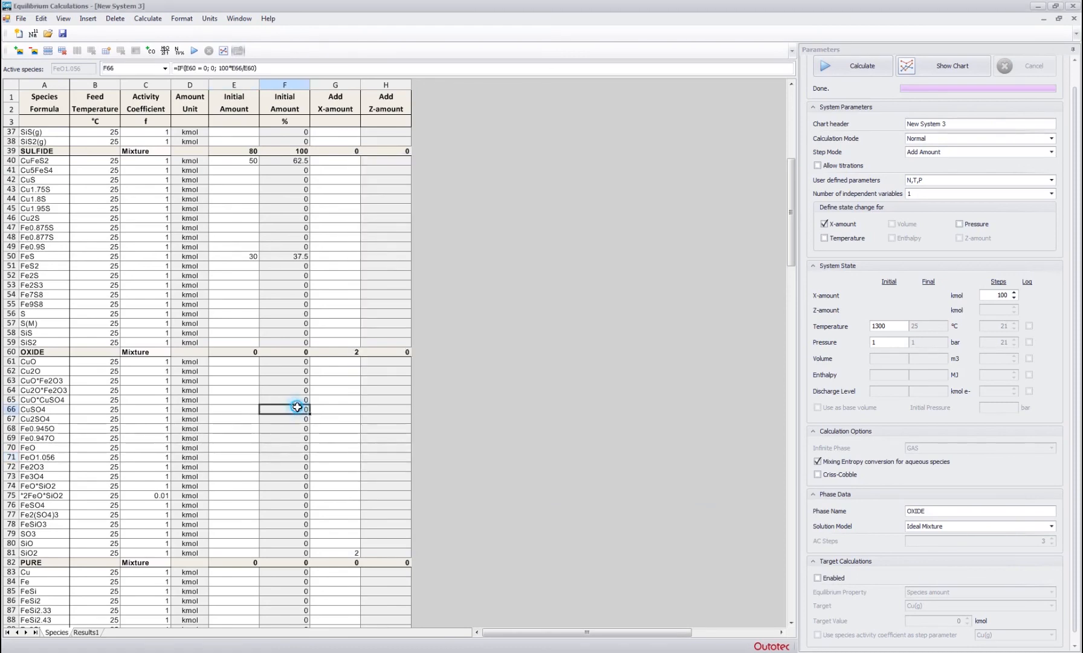
left_click(335, 409)
scroll(305, 408, "down", 7)
scroll(305, 409, "up", 11)
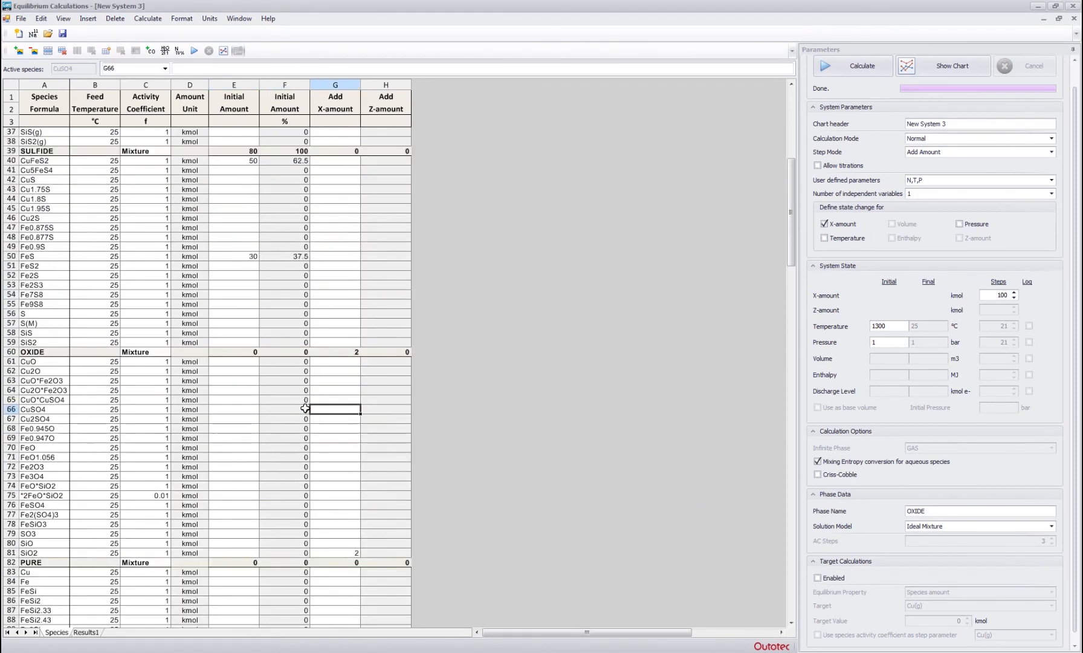
scroll(305, 408, "up", 7)
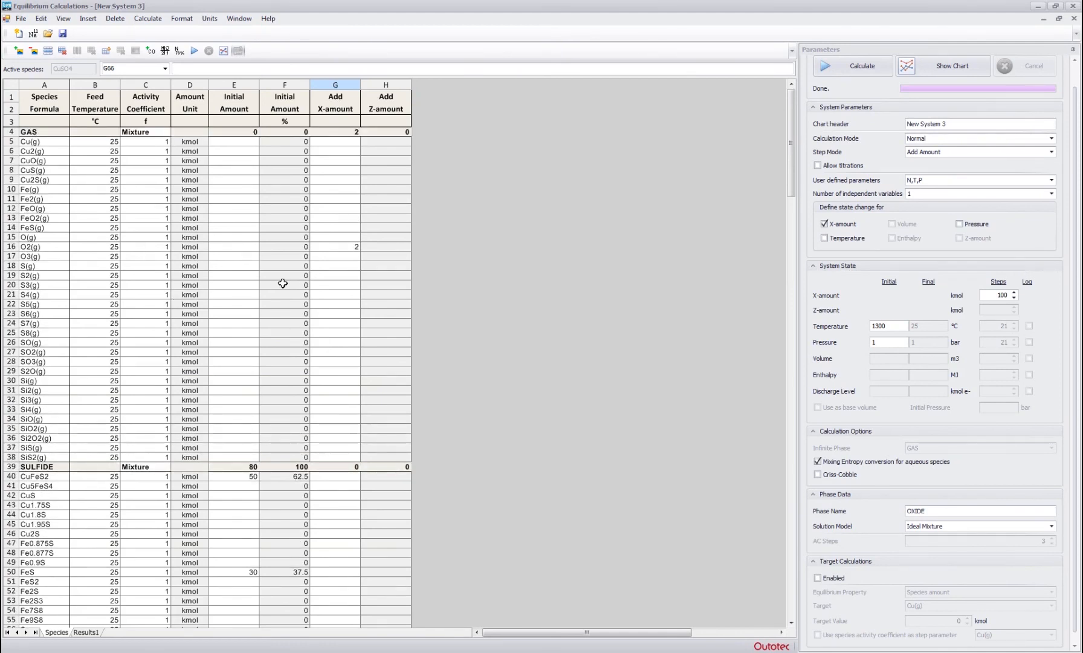
left_click(243, 284)
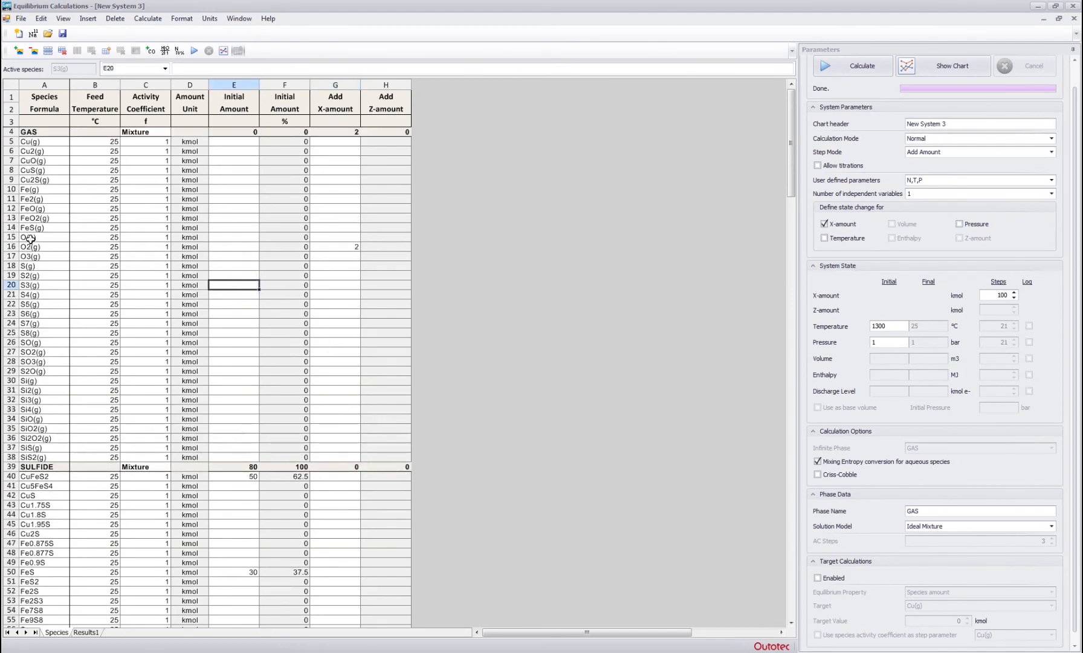
scroll(227, 325, "down", 3)
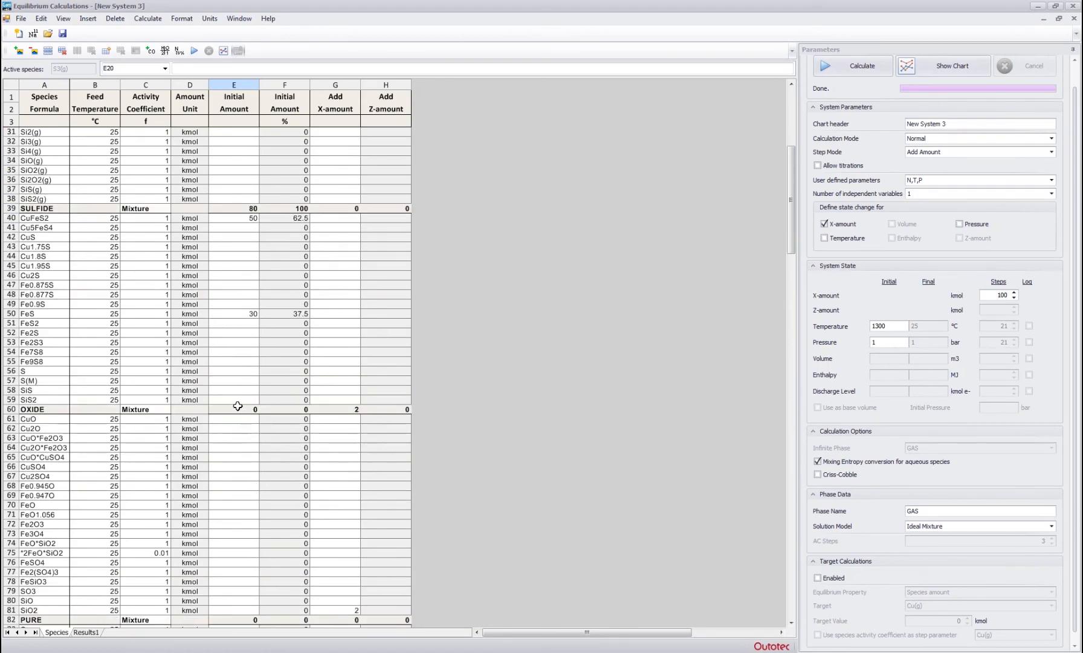
scroll(237, 406, "down", 5)
left_click(235, 406)
scroll(229, 378, "up", 2)
left_click(230, 370)
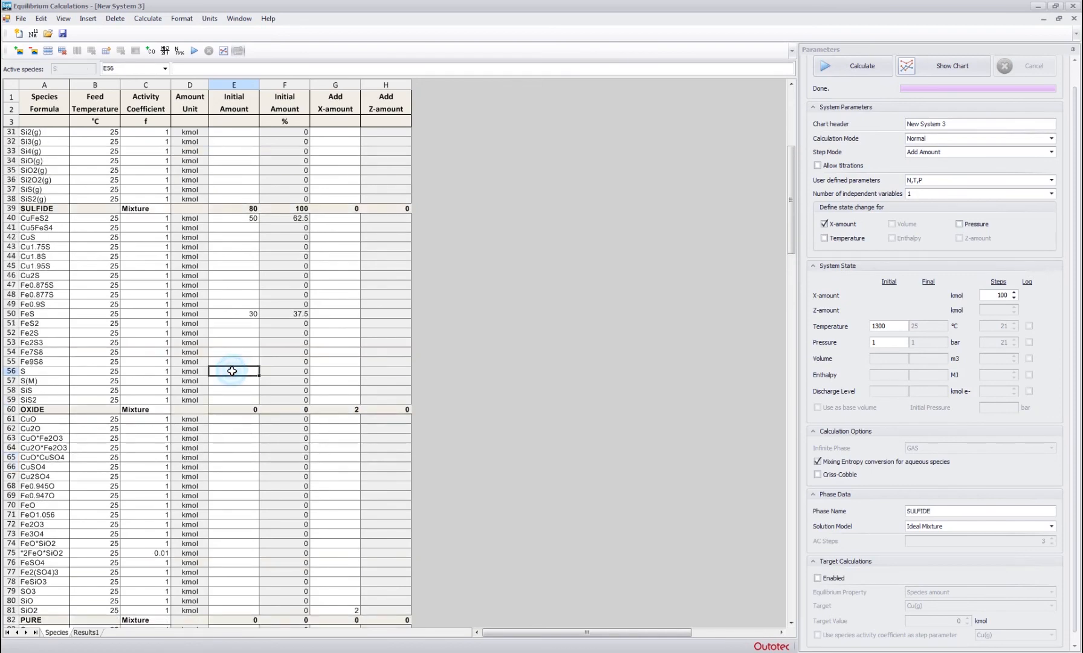
scroll(250, 361, "up", 5)
scroll(250, 361, "up", 4)
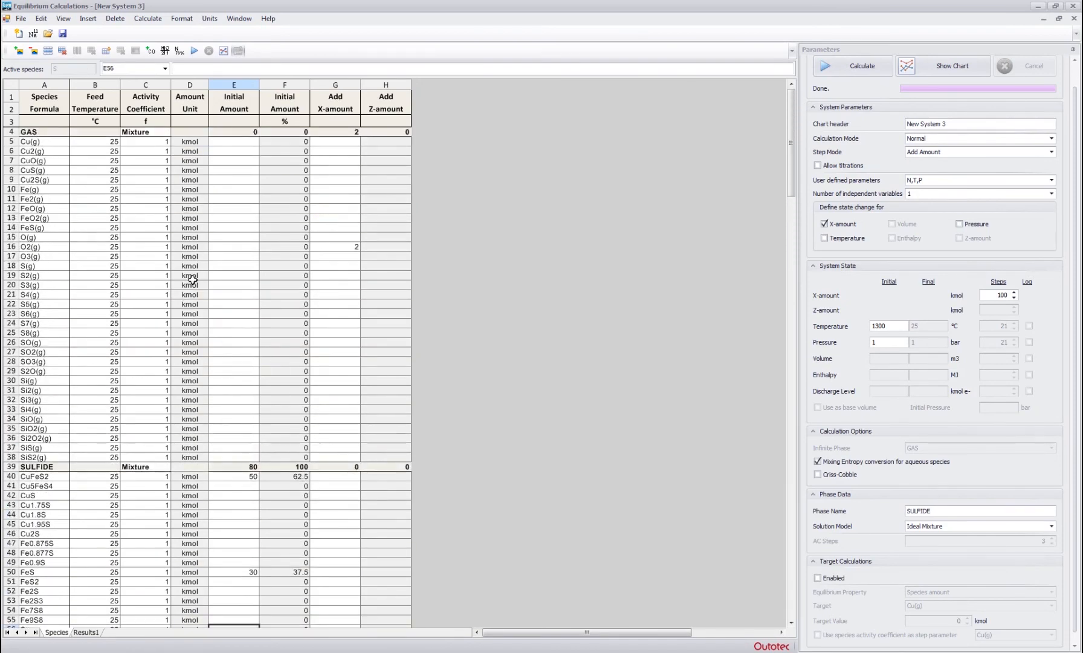
left_click(229, 292)
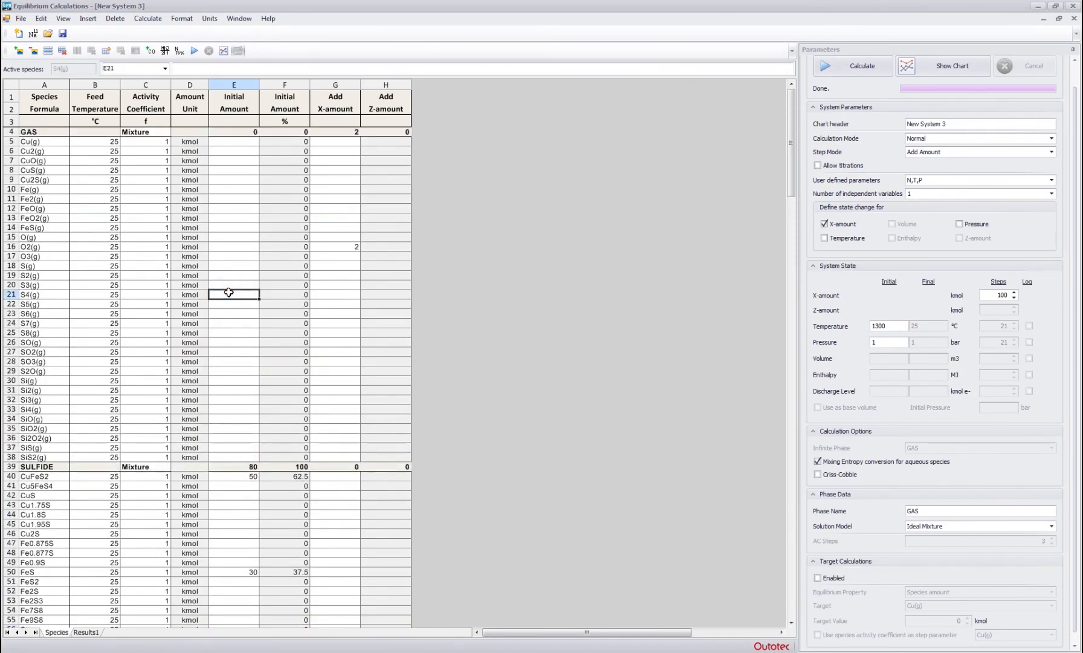
scroll(228, 293, "down", 3)
scroll(230, 290, "up", 3)
left_click(283, 292)
left_click(285, 304)
left_click(231, 313)
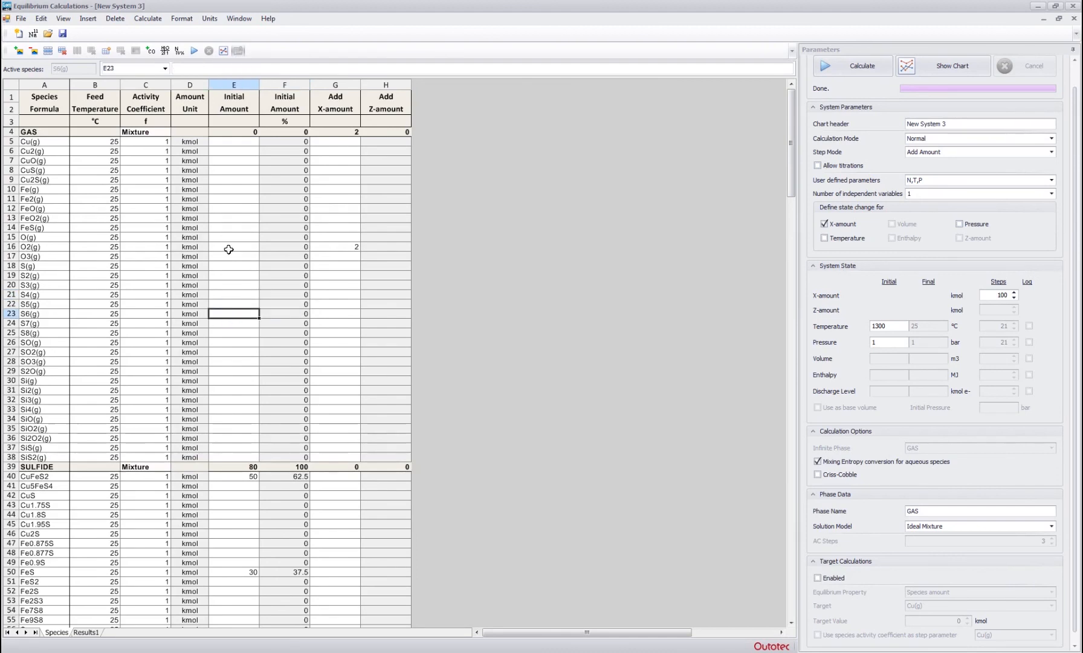